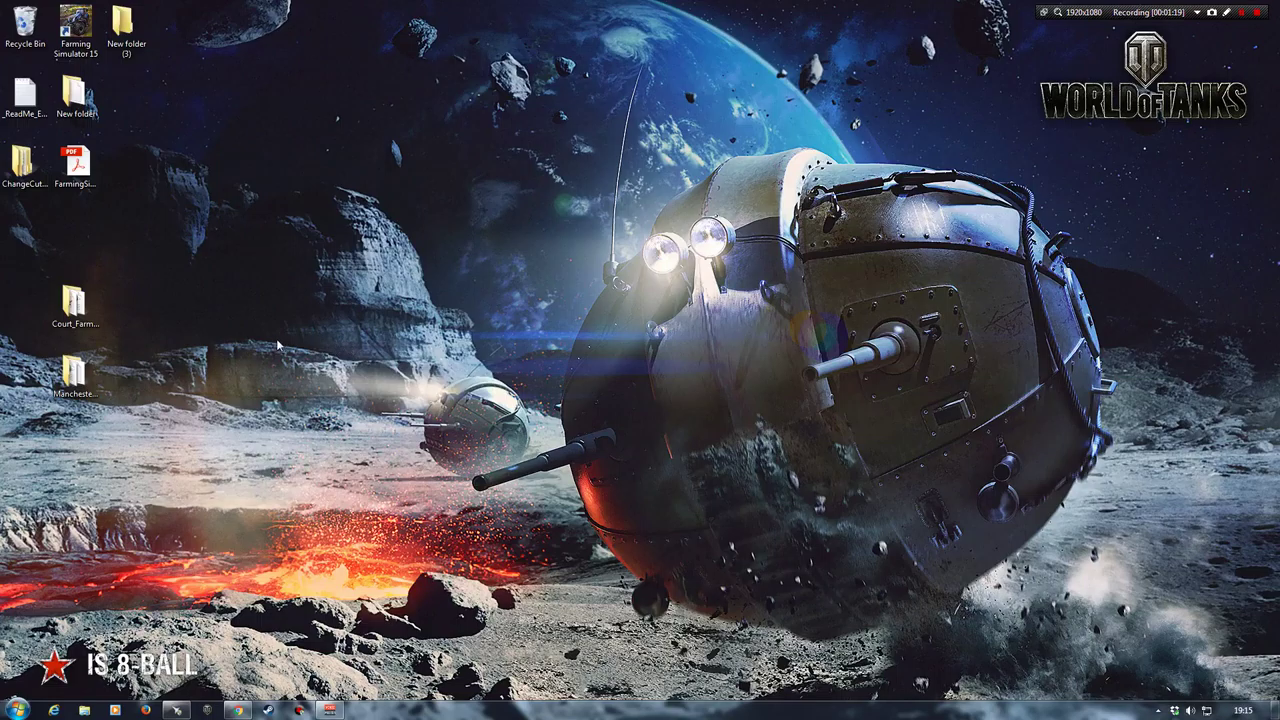
Step: Open map01.i3d from the Court Farms mod's map folder in GIANTS Editor
{"action": "double_click", "coordinate": [73, 305]}
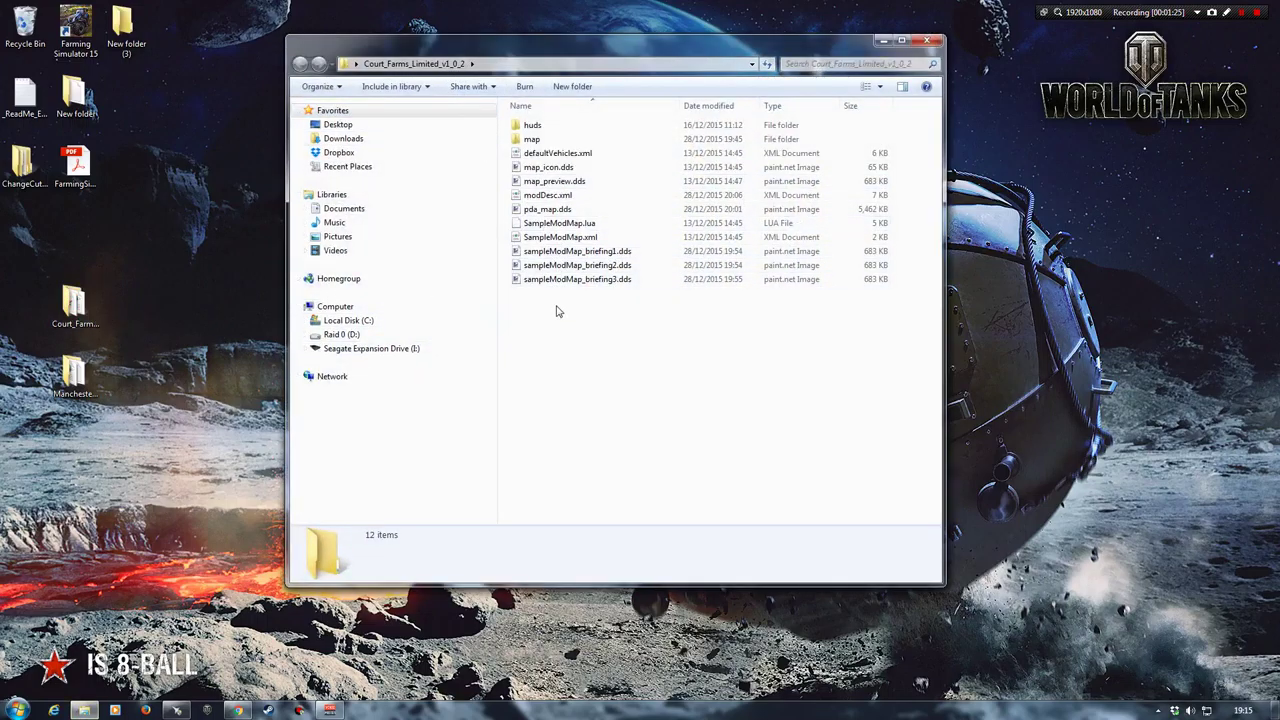
{"action": "double_click", "coordinate": [540, 139]}
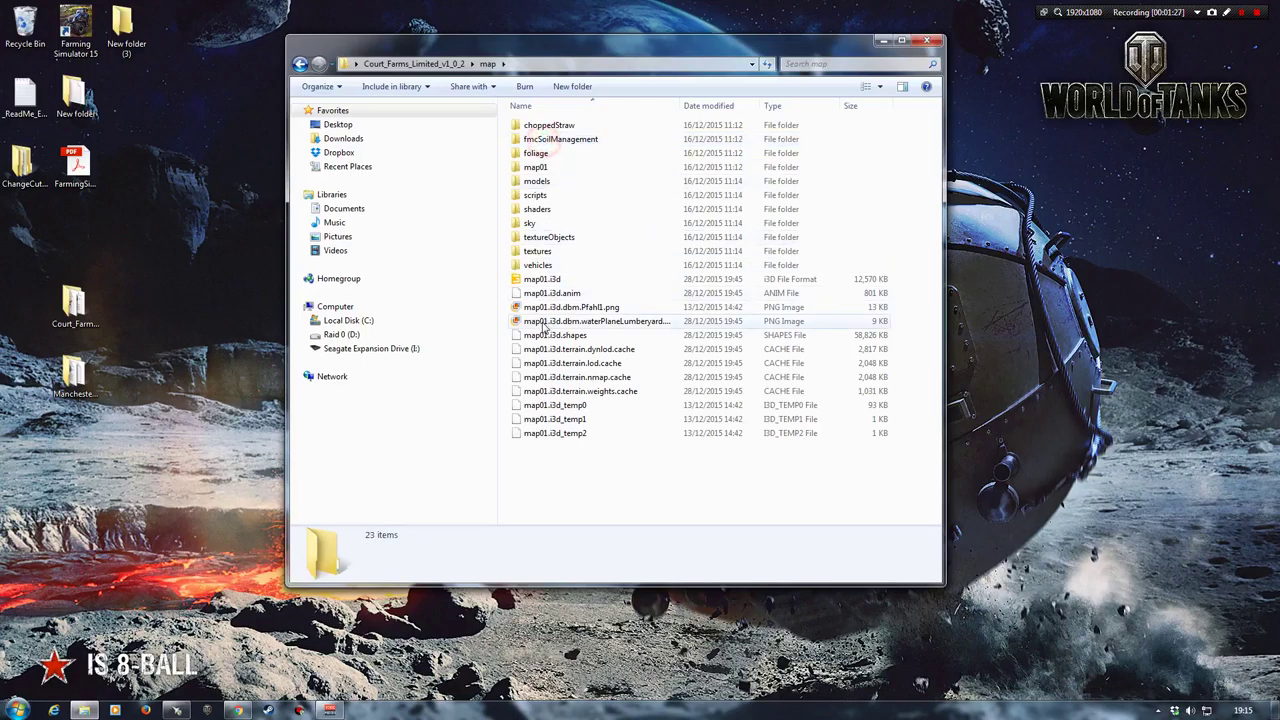
{"action": "left_click", "coordinate": [540, 279]}
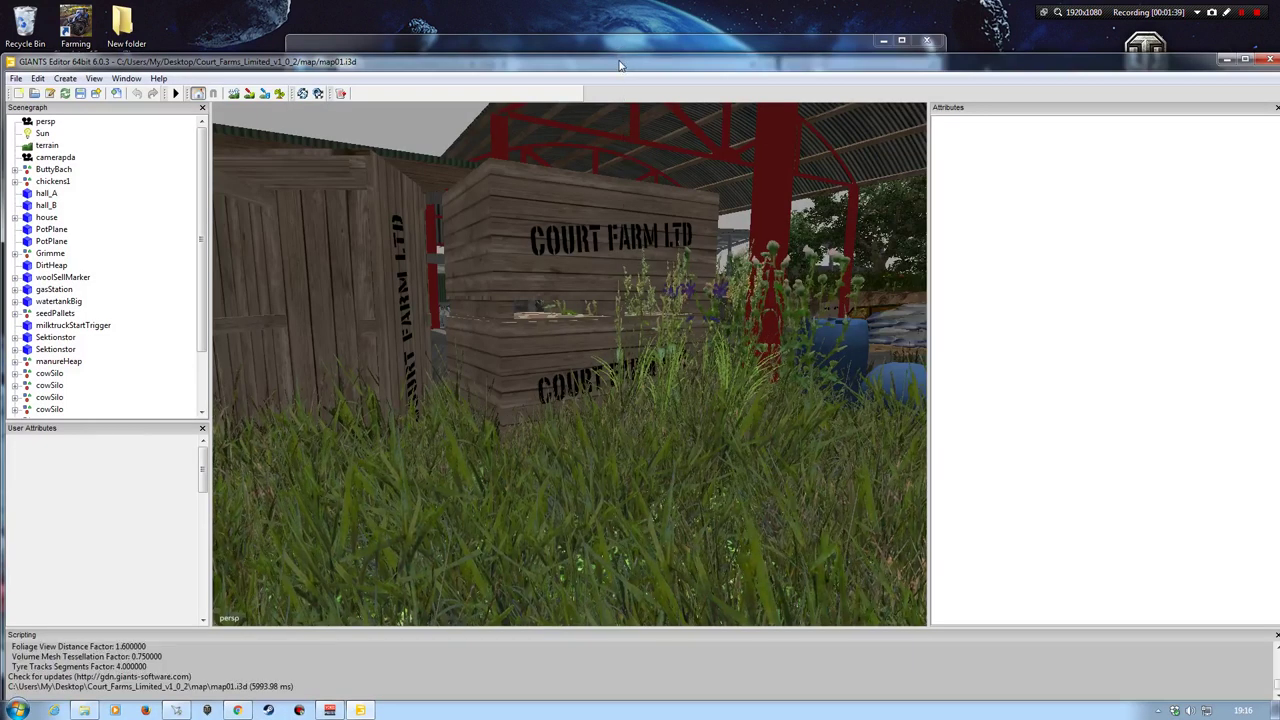
Step: Maximize the editor window and widen the 3D viewport
{"action": "double_click", "coordinate": [621, 62]}
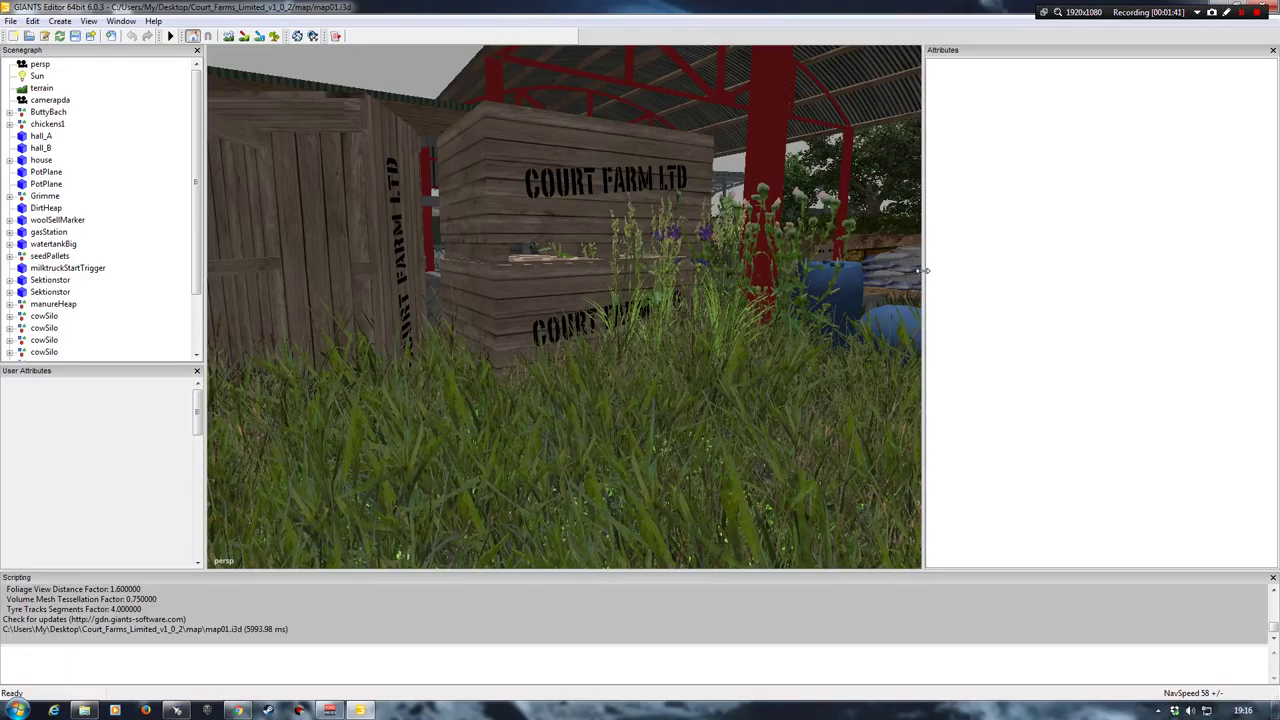
{"action": "left_click_drag", "start_coordinate": [923, 271], "coordinate": [1076, 278]}
{"action": "scroll", "coordinate": [784, 299], "scroll_direction": "down", "scroll_amount": 15}
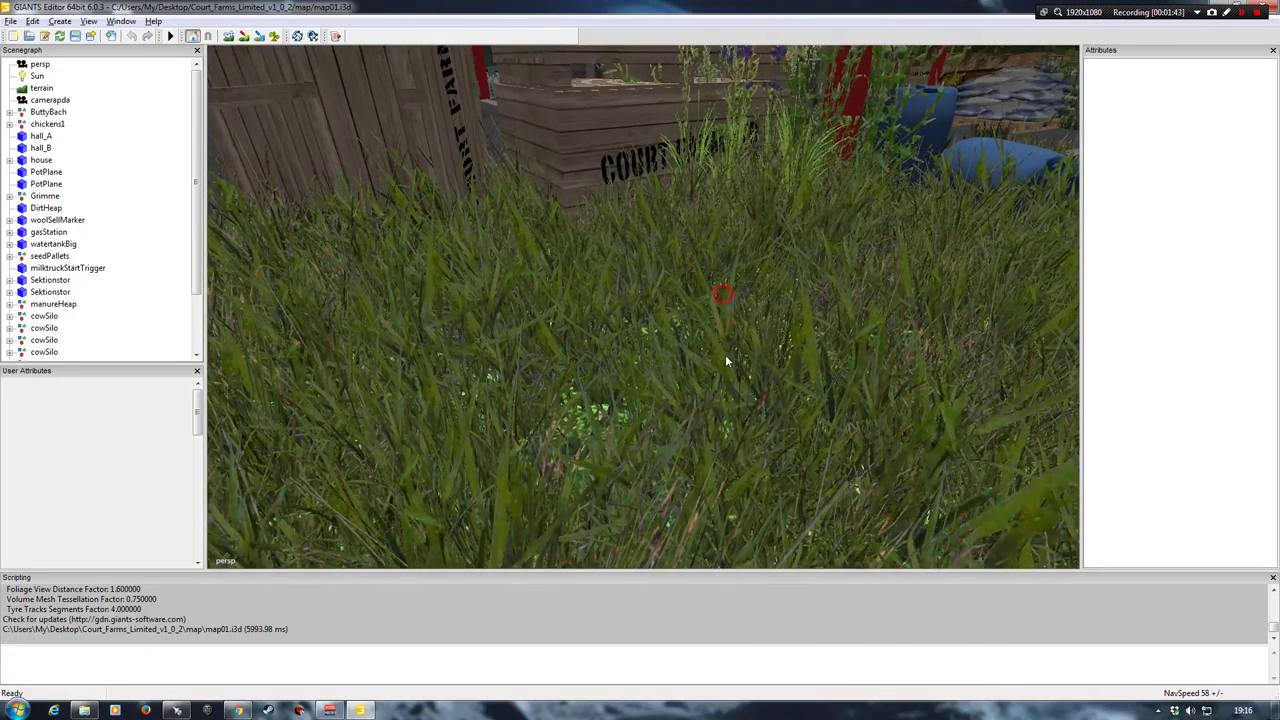
Step: Fly the camera over the farm to the long red-railed cow barn
{"action": "mouse_move", "coordinate": [770, 340]}
{"action": "right_mouse_down"}
{"action": "mouse_move", "coordinate": [816, 334]}
{"action": "mouse_move", "coordinate": [717, 316]}
{"action": "mouse_move", "coordinate": [427, 306]}
{"action": "mouse_move", "coordinate": [825, 347]}
{"action": "mouse_move", "coordinate": [375, 352]}
{"action": "mouse_move", "coordinate": [699, 368]}
{"action": "mouse_move", "coordinate": [385, 414]}
{"action": "mouse_move", "coordinate": [760, 327]}
{"action": "mouse_move", "coordinate": [825, 326]}
{"action": "mouse_move", "coordinate": [477, 314]}
{"action": "mouse_move", "coordinate": [522, 319]}
{"action": "mouse_move", "coordinate": [603, 369]}
{"action": "mouse_move", "coordinate": [697, 349]}
{"action": "mouse_move", "coordinate": [645, 361]}
{"action": "mouse_move", "coordinate": [577, 329]}
{"action": "mouse_move", "coordinate": [538, 337]}
{"action": "mouse_move", "coordinate": [680, 354]}
{"action": "mouse_move", "coordinate": [686, 368]}
{"action": "mouse_move", "coordinate": [631, 367]}
{"action": "mouse_move", "coordinate": [644, 355]}
{"action": "mouse_move", "coordinate": [636, 368]}
{"action": "mouse_move", "coordinate": [621, 352]}
{"action": "mouse_move", "coordinate": [668, 363]}
{"action": "mouse_move", "coordinate": [623, 357]}
{"action": "mouse_move", "coordinate": [537, 434]}
{"action": "mouse_move", "coordinate": [543, 409]}
{"action": "mouse_move", "coordinate": [763, 323]}
{"action": "mouse_move", "coordinate": [630, 298]}
{"action": "mouse_move", "coordinate": [622, 276]}
{"action": "mouse_move", "coordinate": [501, 282]}
{"action": "mouse_move", "coordinate": [597, 280]}
{"action": "mouse_move", "coordinate": [537, 257]}
{"action": "mouse_move", "coordinate": [616, 249]}
{"action": "mouse_move", "coordinate": [504, 431]}
{"action": "mouse_move", "coordinate": [665, 260]}
{"action": "mouse_move", "coordinate": [572, 431]}
{"action": "mouse_move", "coordinate": [430, 433]}
{"action": "mouse_move", "coordinate": [517, 429]}
{"action": "mouse_move", "coordinate": [629, 311]}
{"action": "mouse_move", "coordinate": [684, 300]}
{"action": "mouse_move", "coordinate": [696, 324]}
{"action": "mouse_move", "coordinate": [672, 340]}
{"action": "mouse_move", "coordinate": [718, 395]}
{"action": "mouse_move", "coordinate": [645, 400]}
{"action": "mouse_move", "coordinate": [645, 358]}
{"action": "mouse_move", "coordinate": [594, 418]}
{"action": "mouse_move", "coordinate": [597, 460]}
{"action": "mouse_move", "coordinate": [614, 386]}
{"action": "mouse_move", "coordinate": [575, 366]}
{"action": "mouse_move", "coordinate": [592, 374]}
{"action": "mouse_move", "coordinate": [593, 432]}
{"action": "right_mouse_up"}
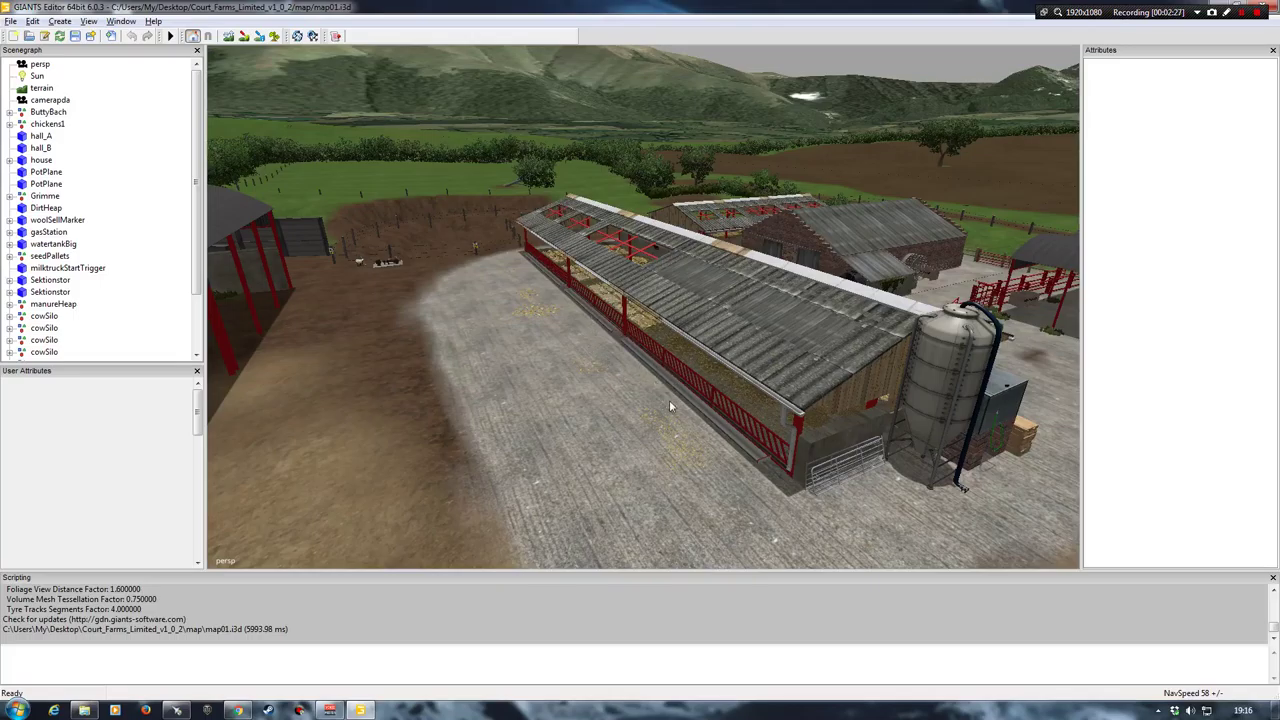
{"action": "scroll", "coordinate": [671, 418], "scroll_direction": "up", "scroll_amount": 5}
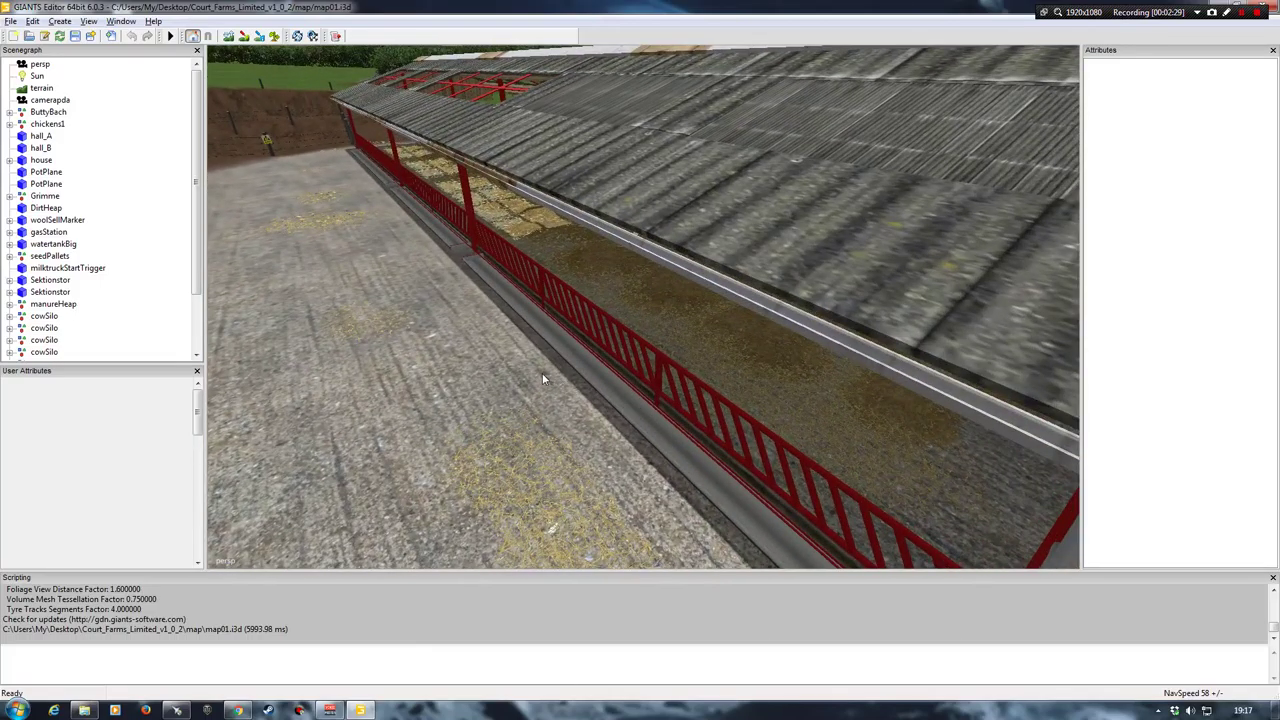
{"action": "scroll", "coordinate": [542, 378], "scroll_direction": "down", "scroll_amount": 10}
{"action": "scroll", "coordinate": [566, 391], "scroll_direction": "up", "scroll_amount": 8}
{"action": "scroll", "coordinate": [543, 357], "scroll_direction": "down", "scroll_amount": 3}
{"action": "right_click_drag", "start_coordinate": [633, 361], "coordinate": [663, 410]}
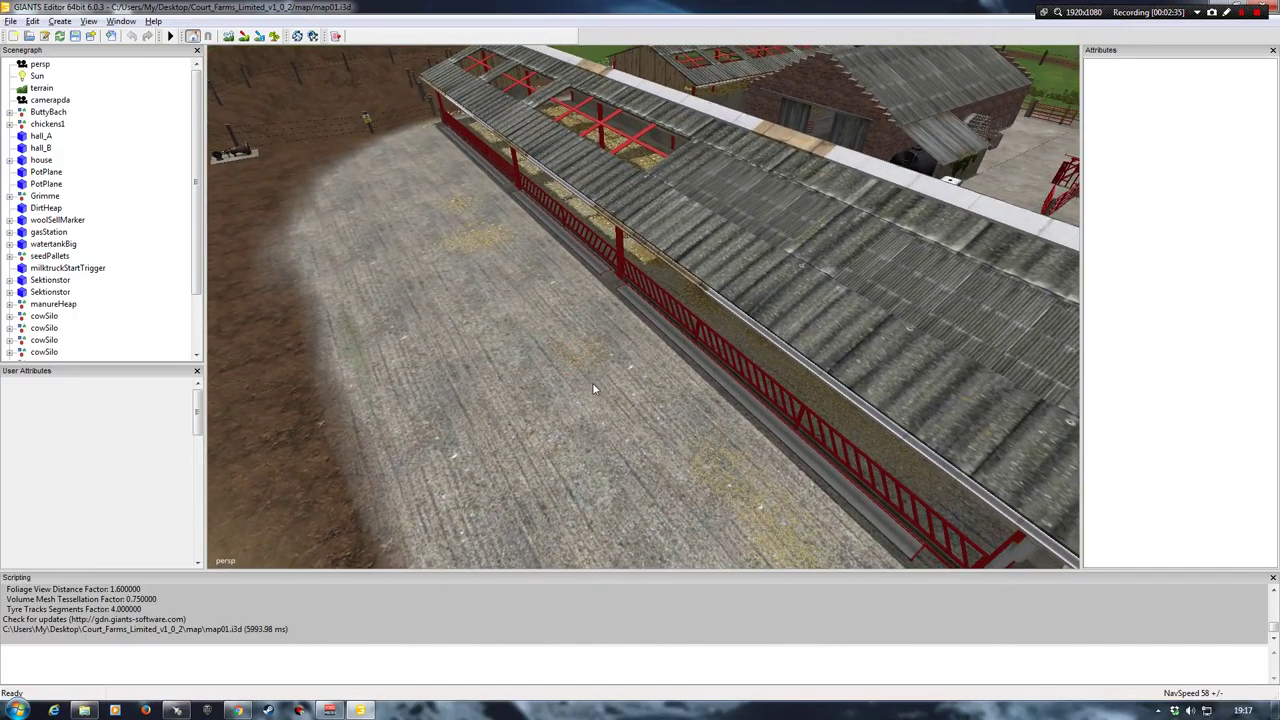
Step: Select the barn's straw trigger along the trough
{"action": "mouse_move", "coordinate": [712, 374]}
{"action": "right_mouse_down"}
{"action": "mouse_move", "coordinate": [634, 380]}
{"action": "mouse_move", "coordinate": [789, 409]}
{"action": "mouse_move", "coordinate": [798, 390]}
{"action": "mouse_move", "coordinate": [636, 355]}
{"action": "mouse_move", "coordinate": [624, 292]}
{"action": "mouse_move", "coordinate": [653, 381]}
{"action": "mouse_move", "coordinate": [659, 362]}
{"action": "mouse_move", "coordinate": [724, 361]}
{"action": "right_mouse_up"}
{"action": "left_click", "coordinate": [722, 357]}
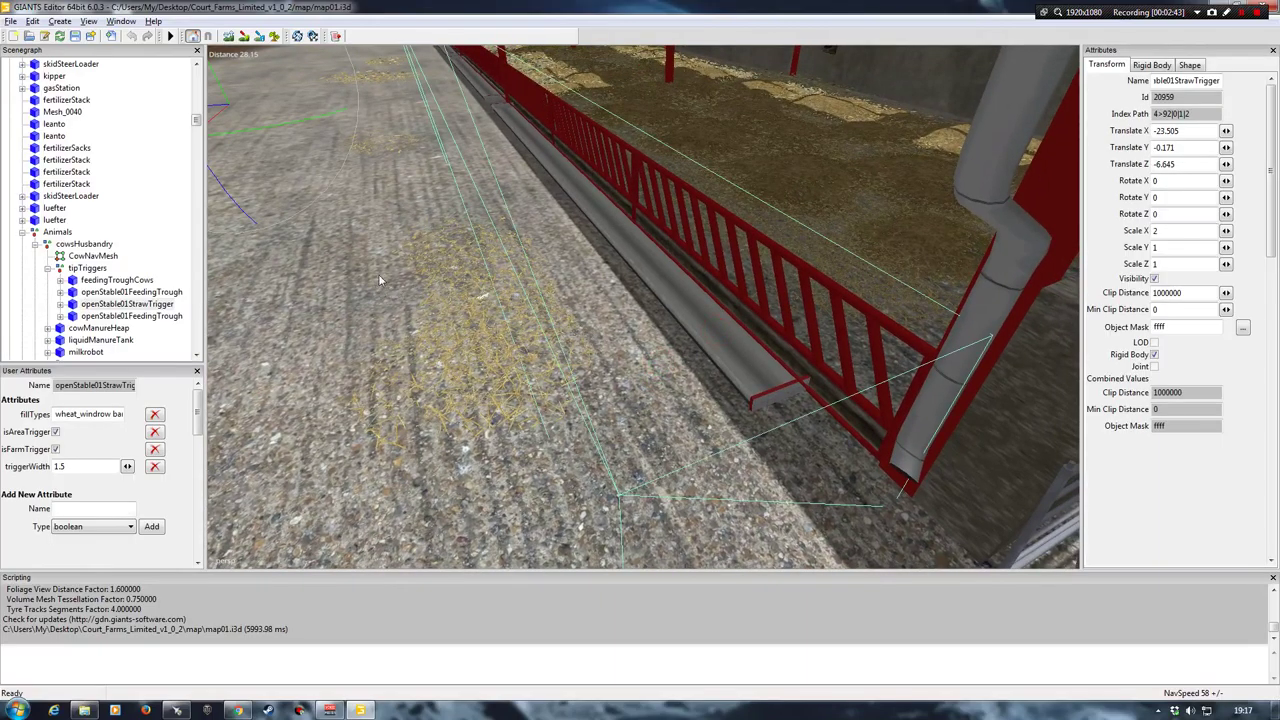
{"action": "right_click_drag", "start_coordinate": [379, 280], "coordinate": [574, 309]}
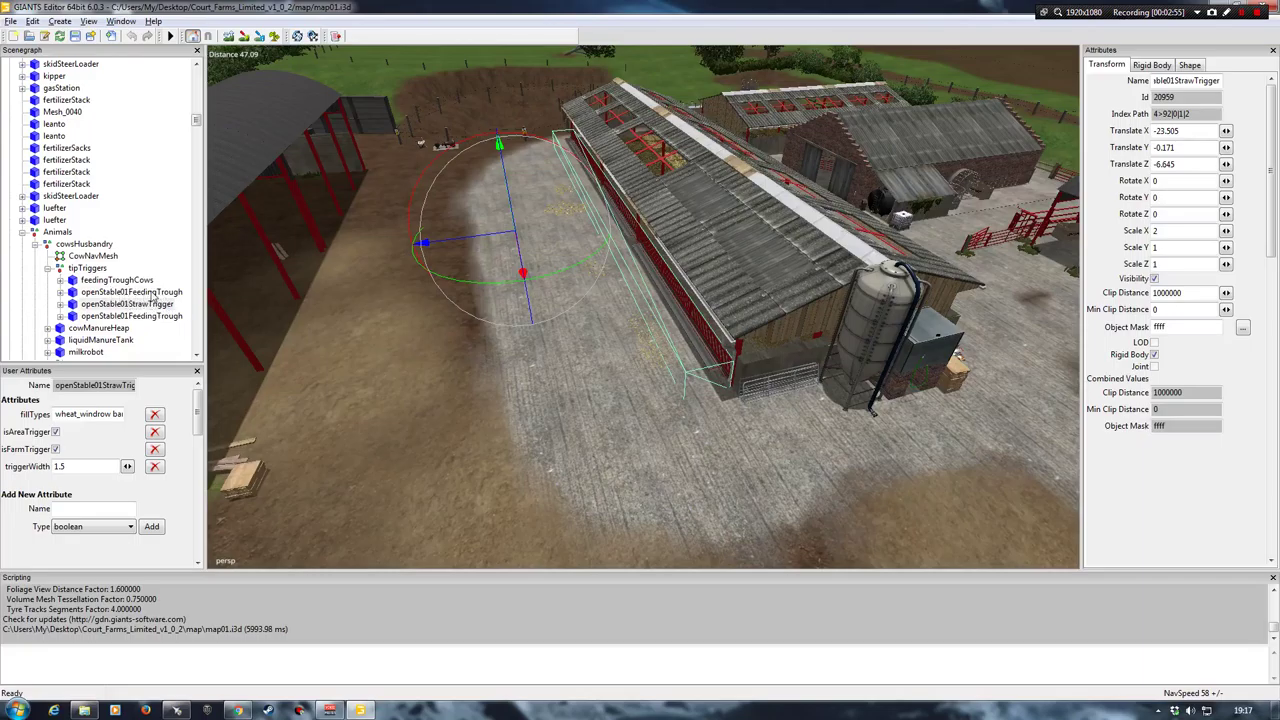
Step: Select openStable01FeedingTrough, view it along the railing, then select feedingTroughTrigger
{"action": "left_click", "coordinate": [102, 292]}
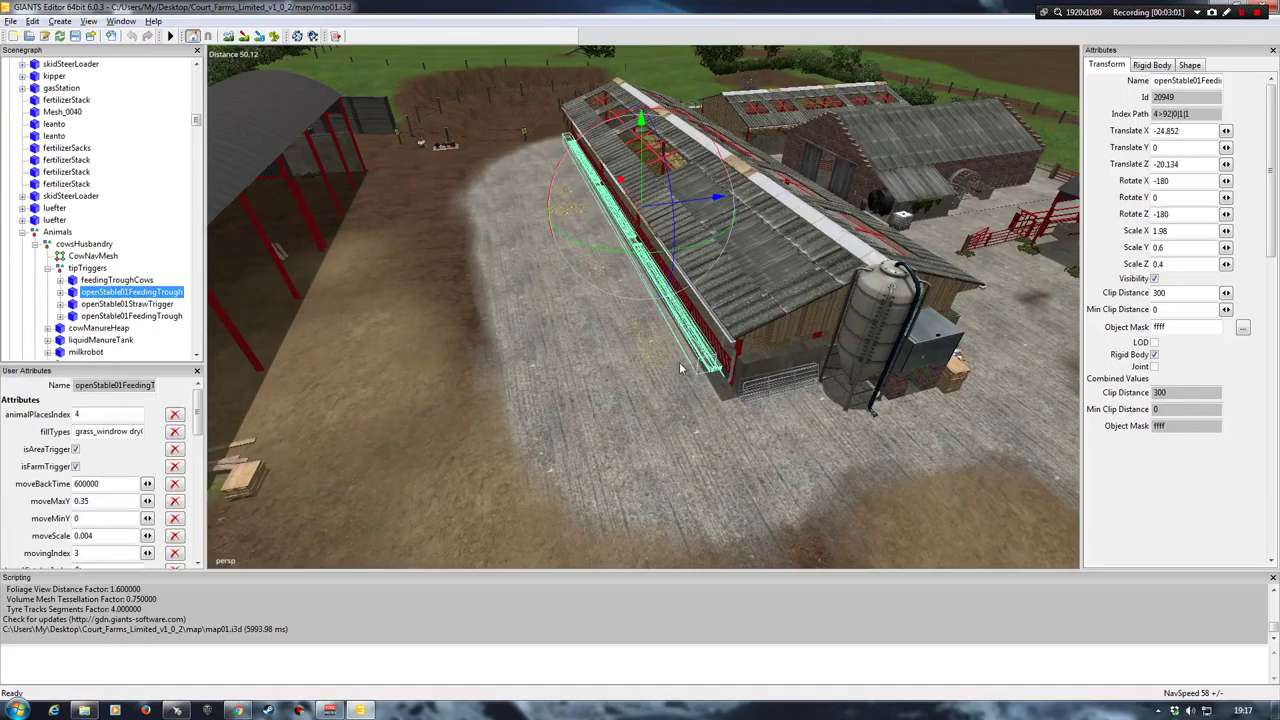
{"action": "right_click_drag", "start_coordinate": [550, 303], "coordinate": [632, 303]}
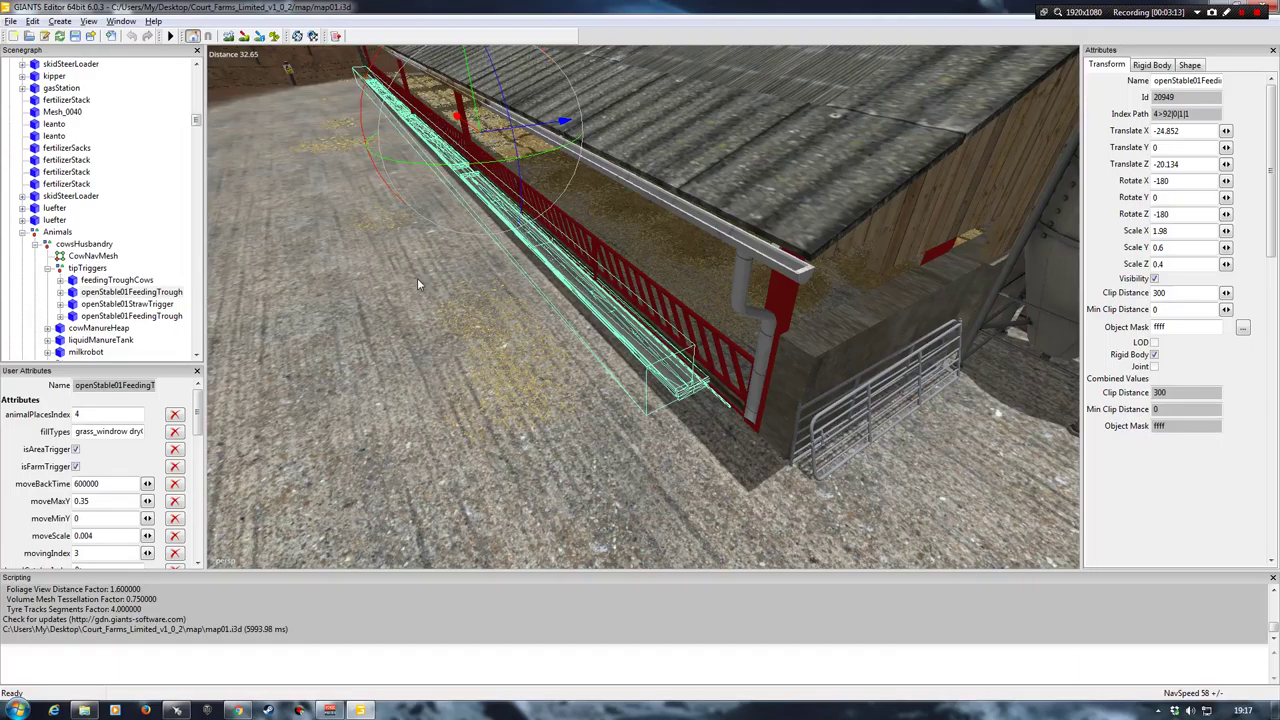
{"action": "right_click_drag", "start_coordinate": [592, 364], "coordinate": [476, 341]}
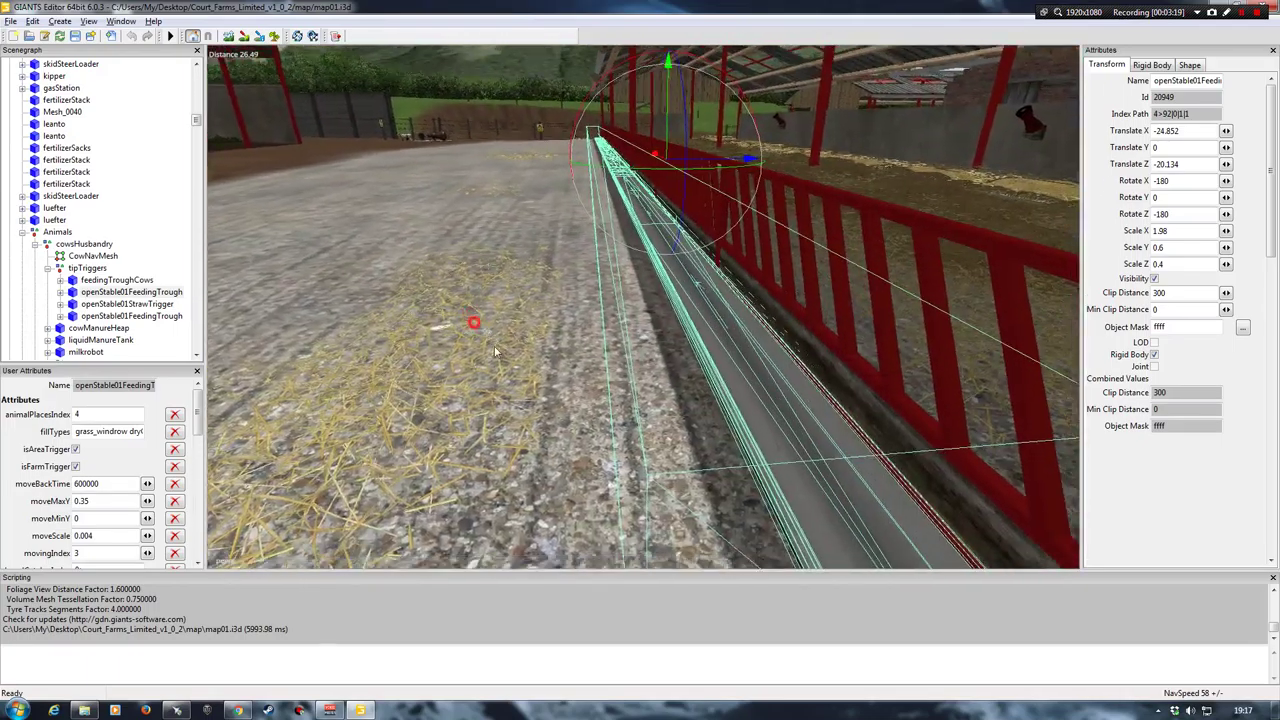
{"action": "mouse_move", "coordinate": [495, 352]}
{"action": "right_mouse_down"}
{"action": "mouse_move", "coordinate": [511, 363]}
{"action": "mouse_move", "coordinate": [474, 349]}
{"action": "mouse_move", "coordinate": [529, 384]}
{"action": "mouse_move", "coordinate": [494, 380]}
{"action": "mouse_move", "coordinate": [486, 345]}
{"action": "right_mouse_up"}
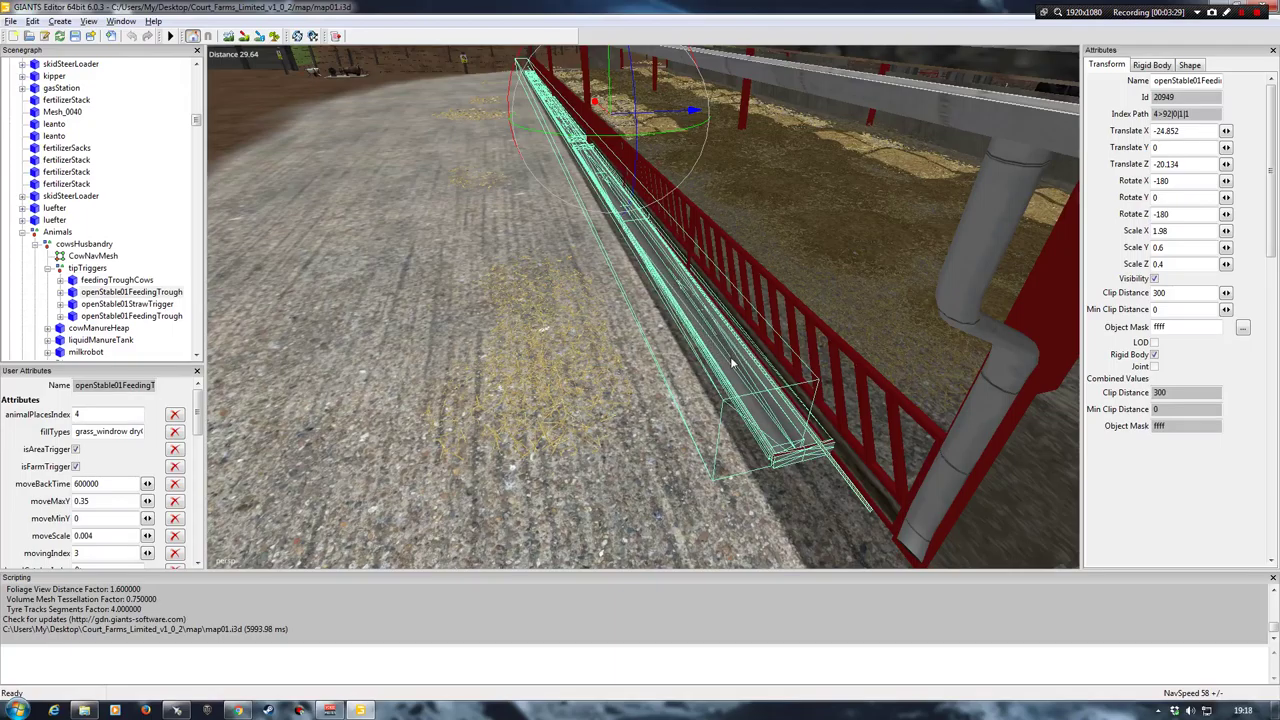
{"action": "right_click_drag", "start_coordinate": [454, 339], "coordinate": [904, 255]}
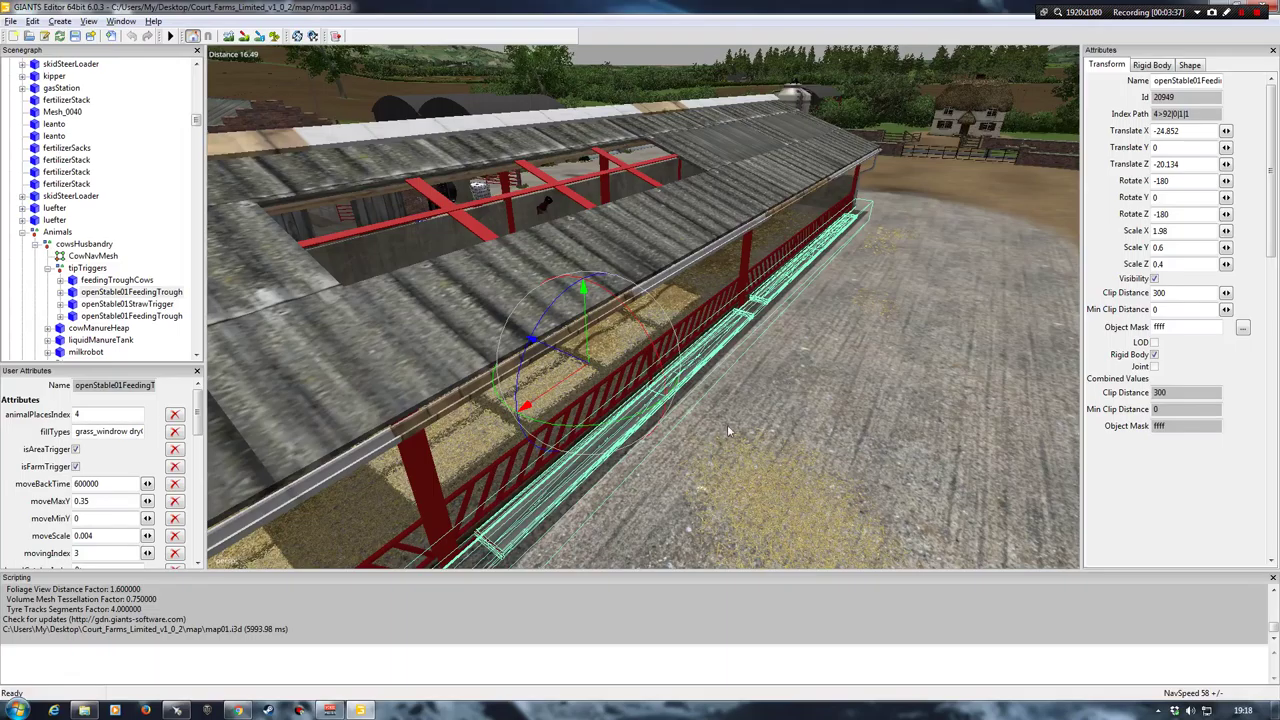
{"action": "right_click_drag", "start_coordinate": [612, 437], "coordinate": [553, 331]}
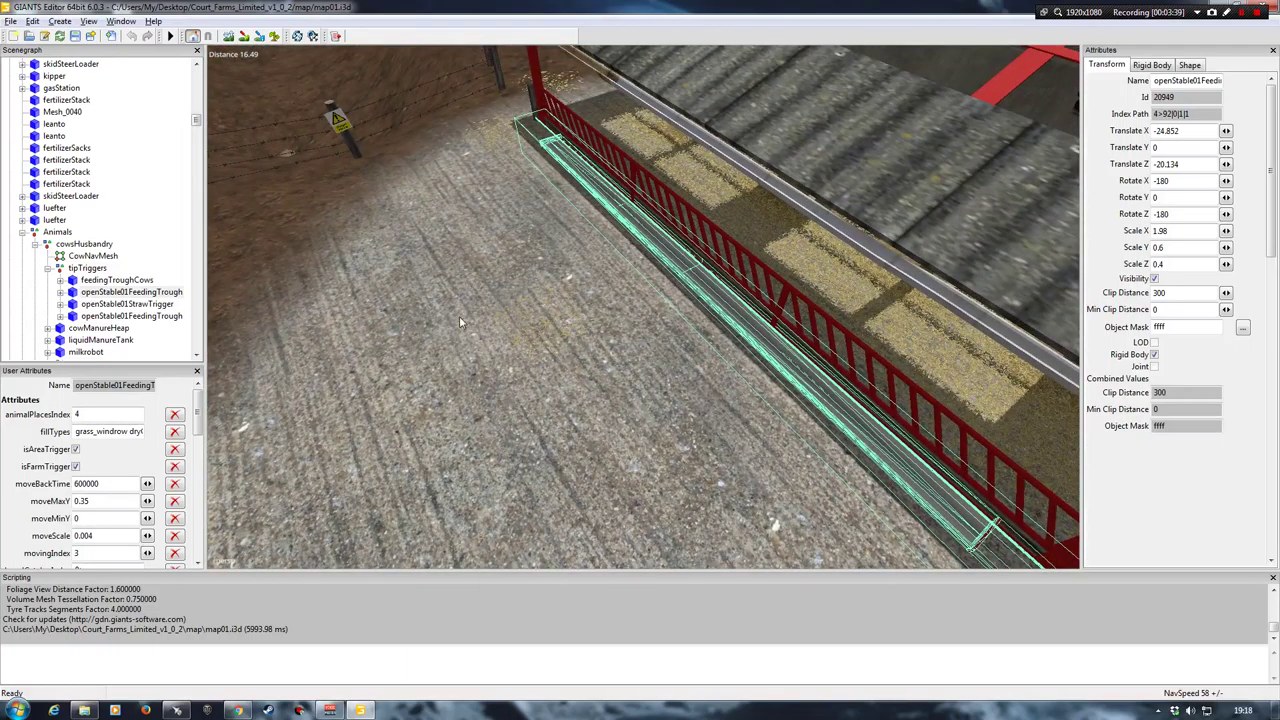
{"action": "left_click", "coordinate": [520, 302]}
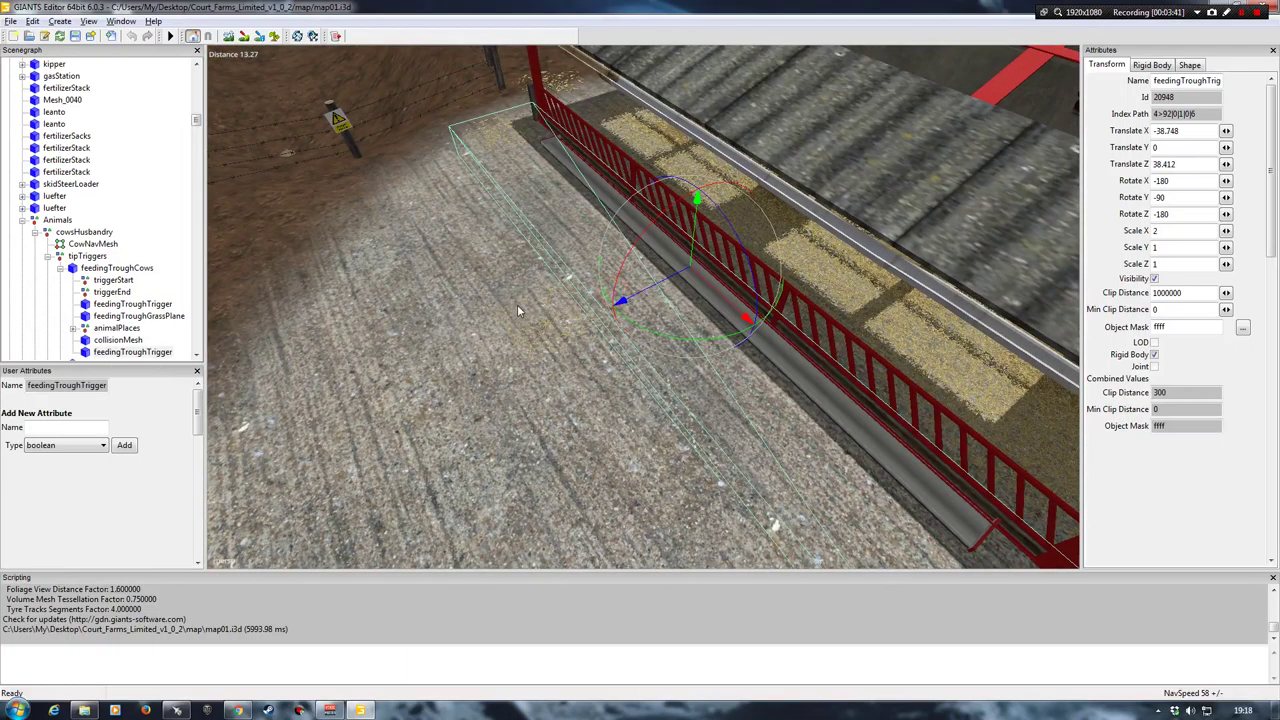
Step: Locate the field trough and select feedingTroughCows, collapsing its Scenegraph branch
{"action": "scroll", "coordinate": [505, 300], "scroll_direction": "down", "scroll_amount": 5}
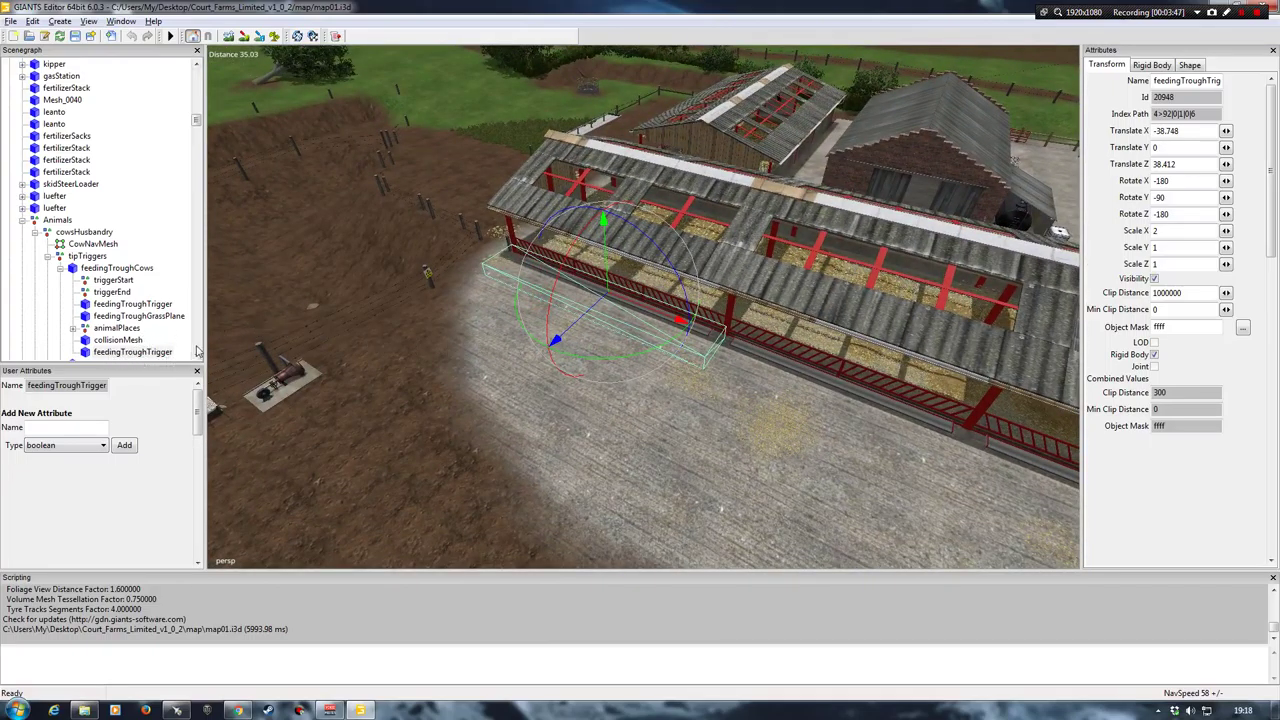
{"action": "left_click", "coordinate": [197, 354]}
{"action": "left_click", "coordinate": [197, 354]}
{"action": "right_click_drag", "start_coordinate": [505, 350], "coordinate": [550, 327]}
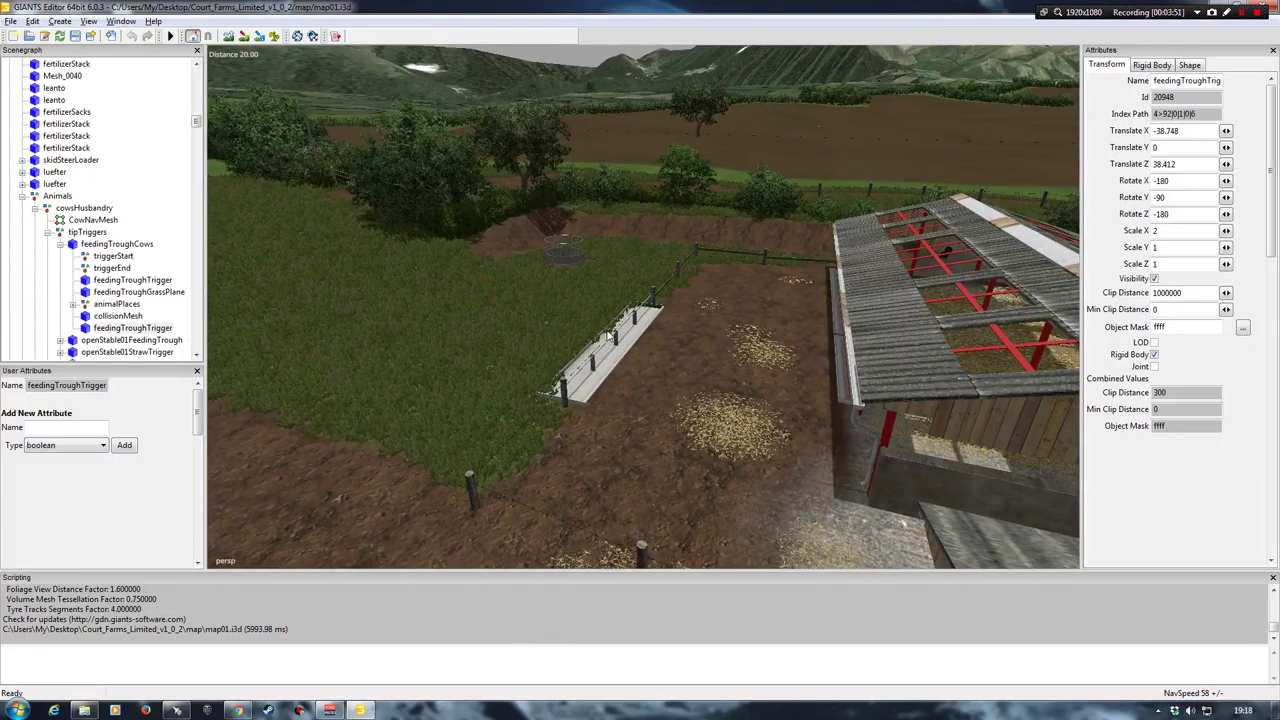
{"action": "right_click_drag", "start_coordinate": [628, 390], "coordinate": [570, 320]}
{"action": "left_click", "coordinate": [584, 426]}
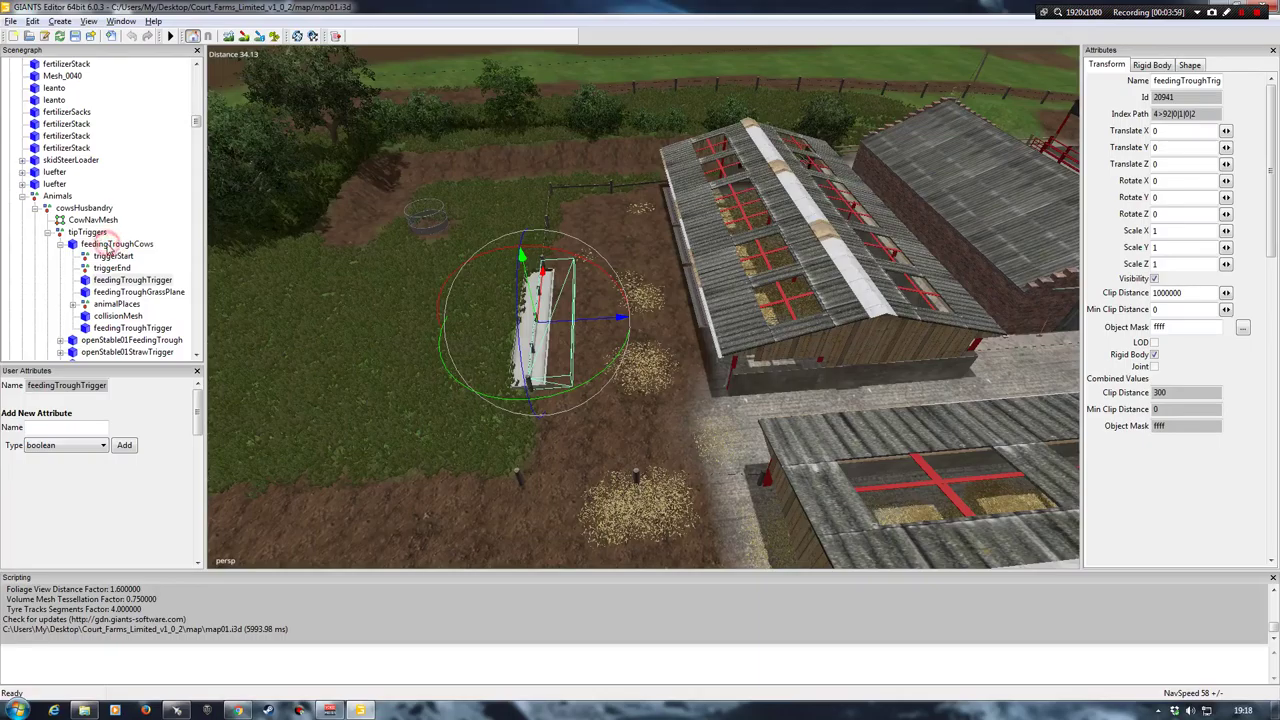
{"action": "left_click", "coordinate": [110, 244]}
{"action": "left_click", "coordinate": [60, 244]}
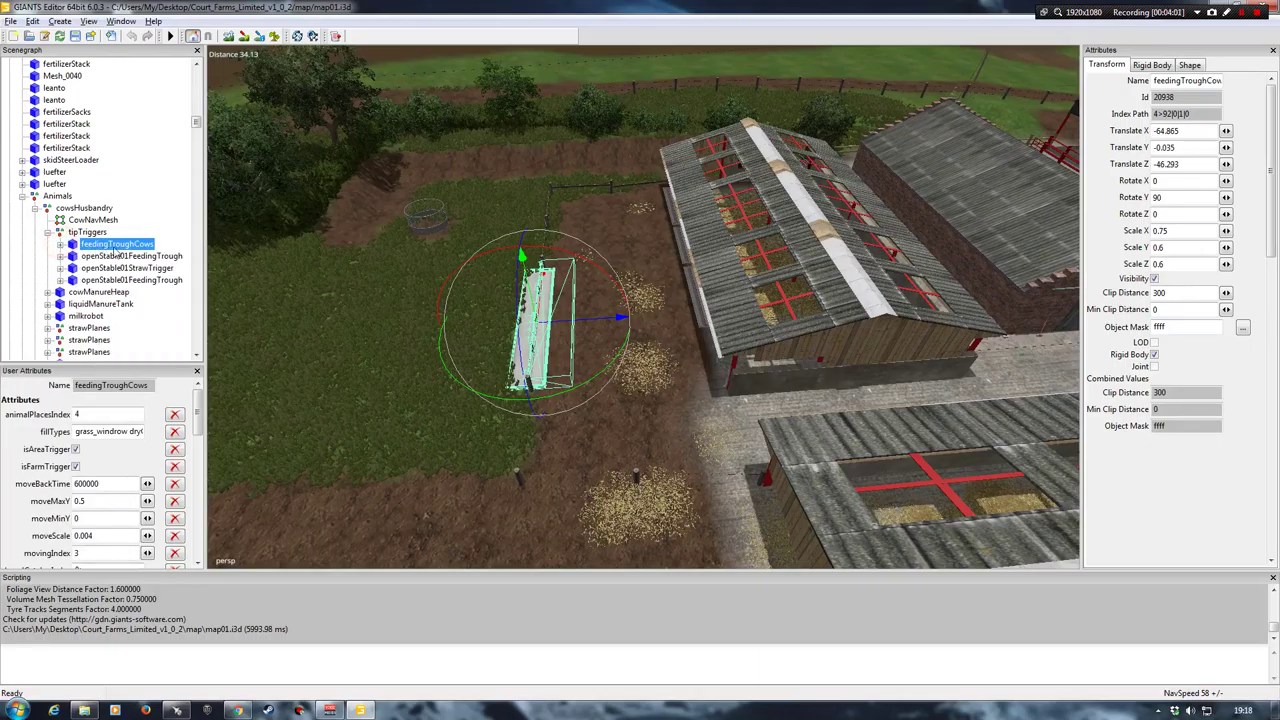
Step: Orbit around the field trough and barns while reviewing feedingTroughCows' attributes
{"action": "right_click_drag", "start_coordinate": [342, 325], "coordinate": [700, 375]}
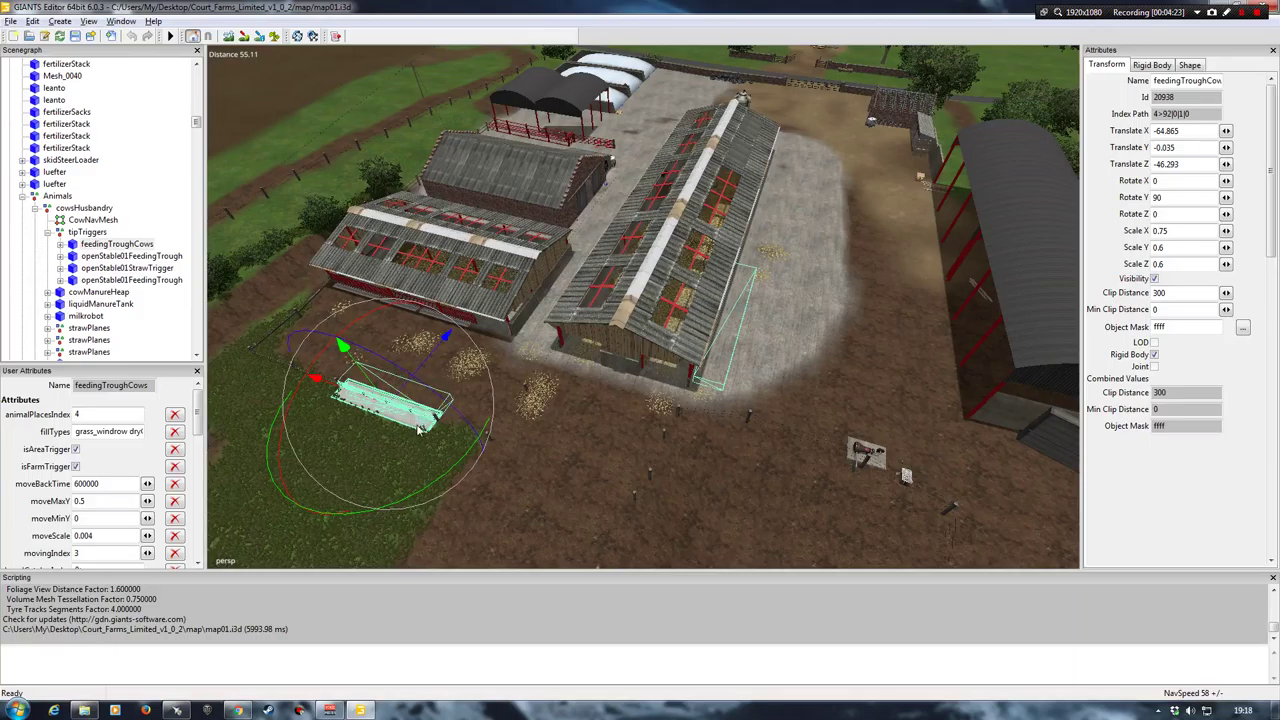
{"action": "right_click_drag", "start_coordinate": [618, 383], "coordinate": [631, 410]}
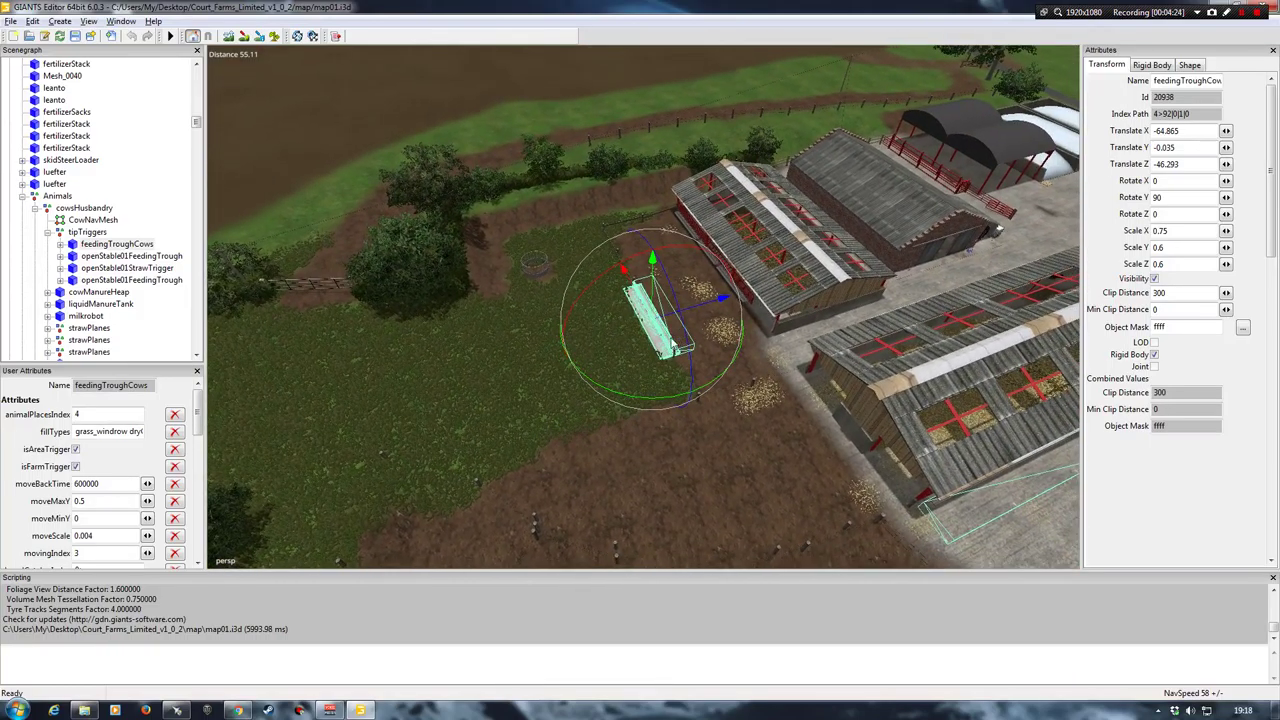
{"action": "scroll", "coordinate": [638, 327], "scroll_direction": "up", "scroll_amount": 6}
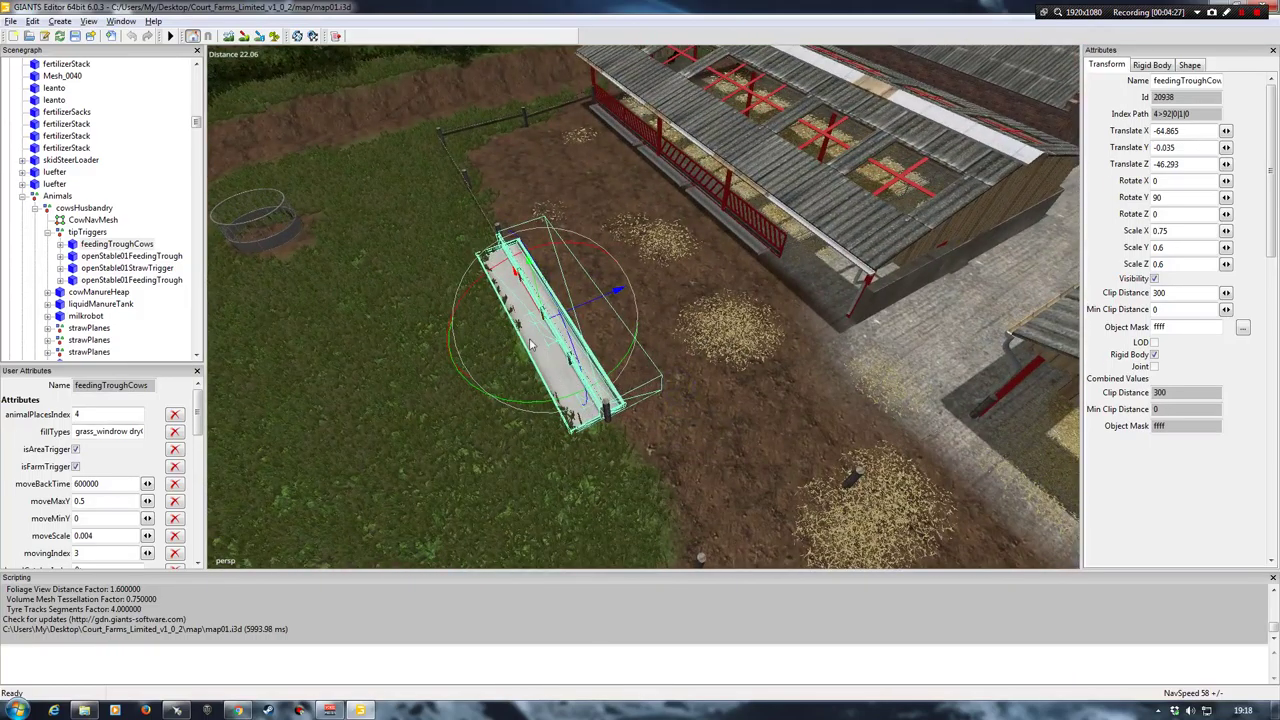
{"action": "scroll", "coordinate": [496, 402], "scroll_direction": "down", "scroll_amount": 6}
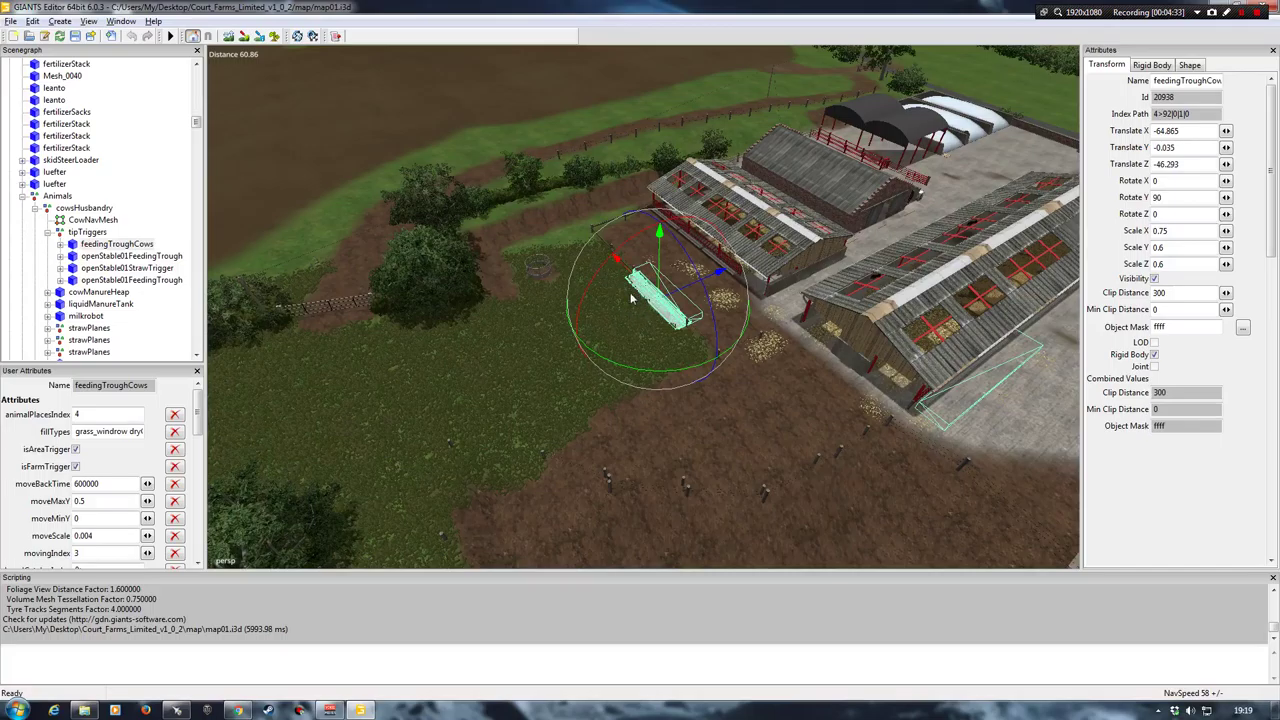
{"action": "middle_click_drag", "start_coordinate": [718, 362], "coordinate": [637, 361]}
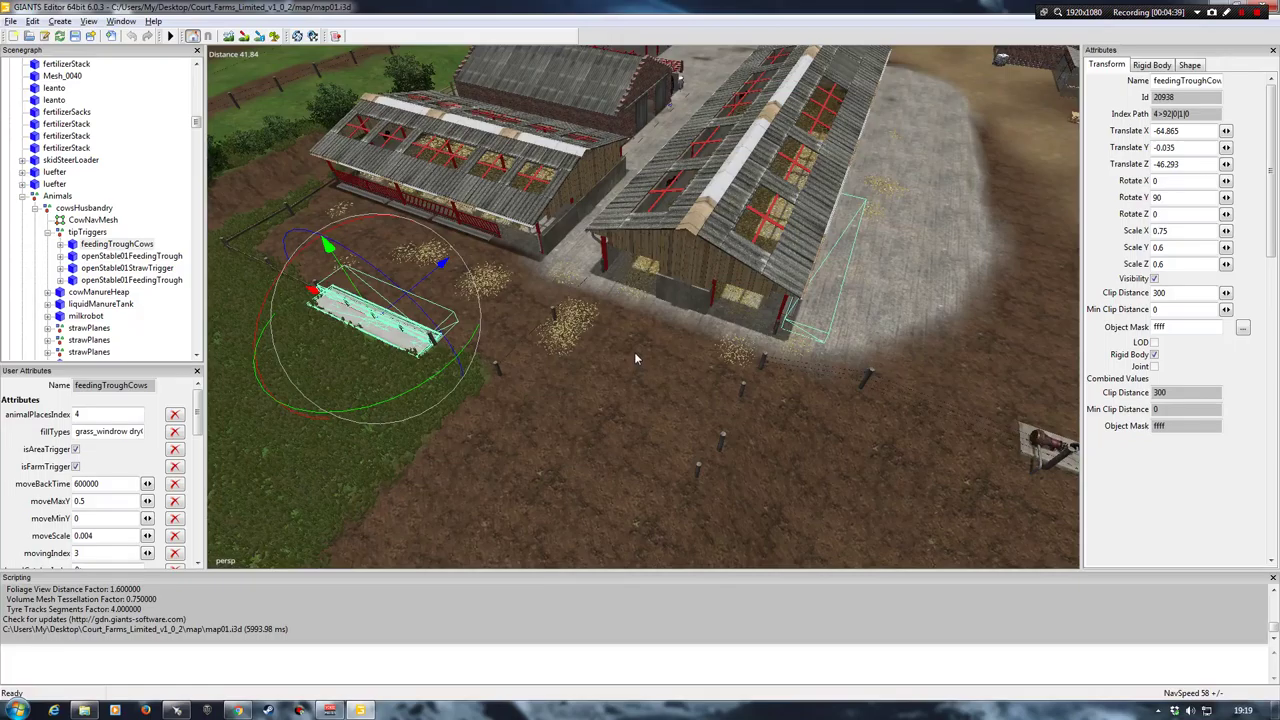
{"action": "middle_click_drag", "start_coordinate": [634, 352], "coordinate": [528, 322]}
{"action": "scroll", "coordinate": [765, 334], "scroll_direction": "down", "scroll_amount": 5}
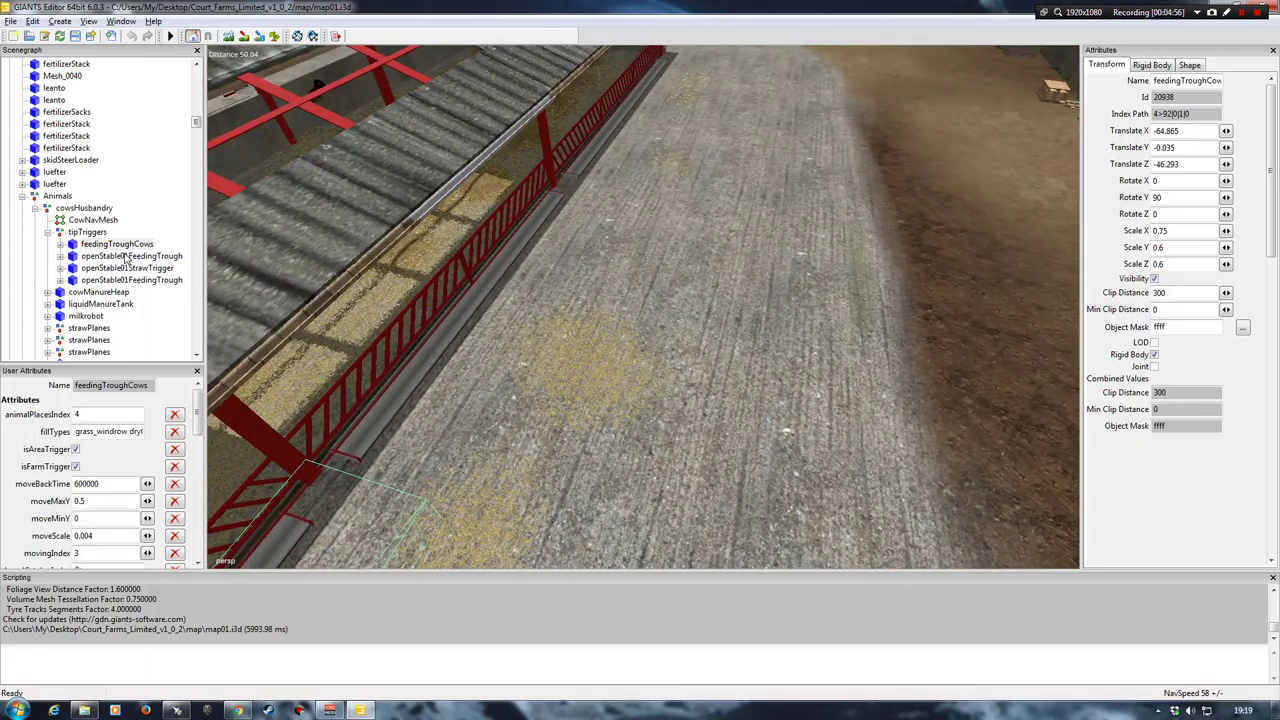
Step: Select openStable01FeedingTrough, view the barn from above, then clear the selection
{"action": "left_click", "coordinate": [126, 257]}
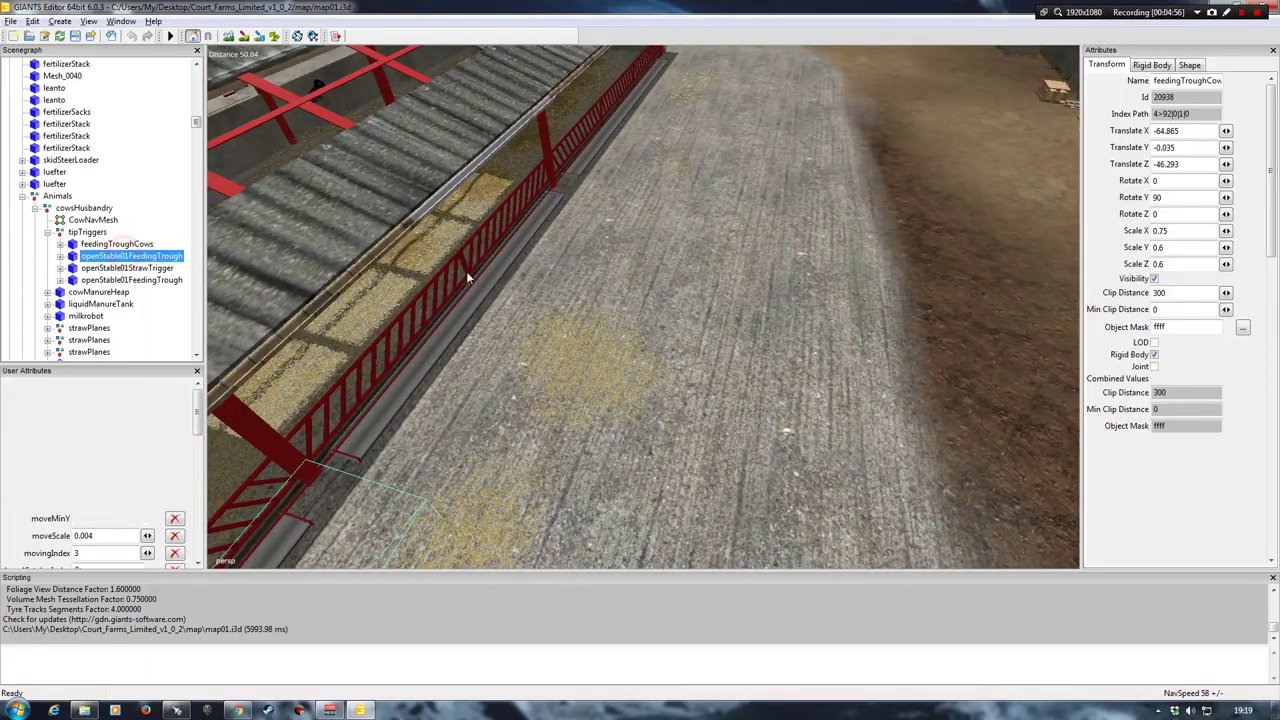
{"action": "middle_click_drag", "start_coordinate": [440, 390], "coordinate": [647, 319]}
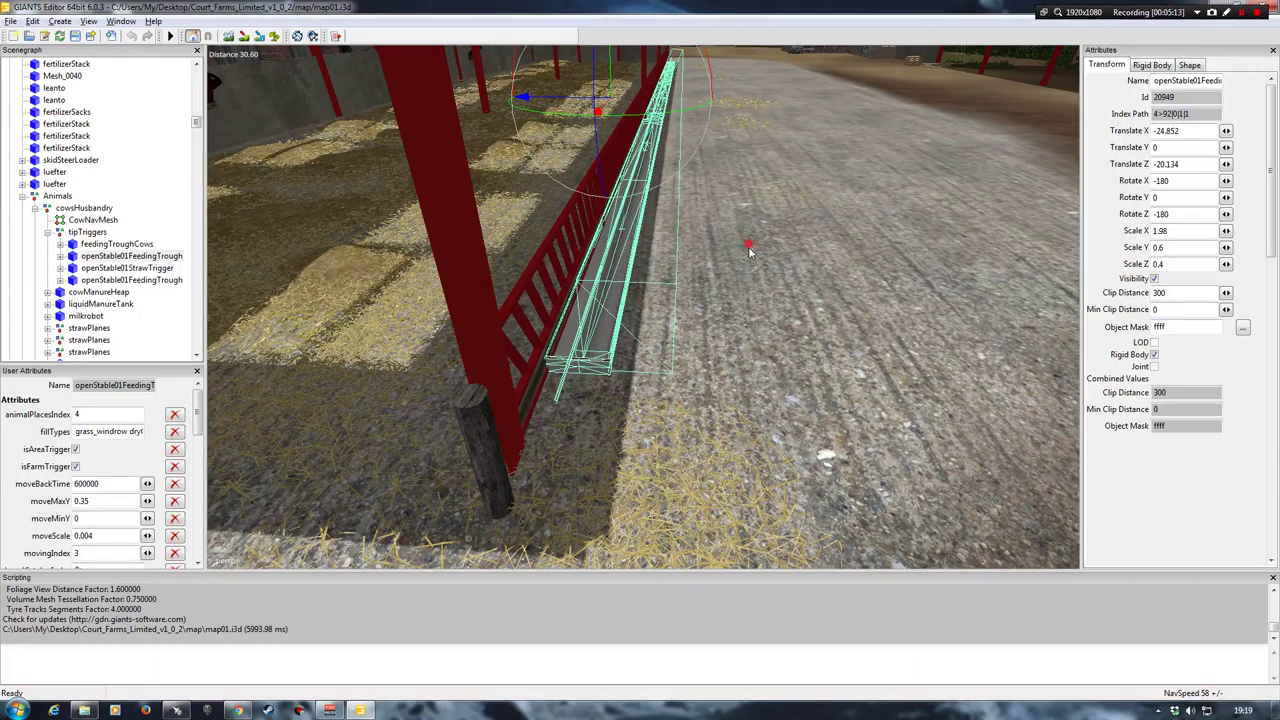
{"action": "middle_click_drag", "start_coordinate": [750, 251], "coordinate": [563, 271]}
{"action": "key", "text": "Escape"}
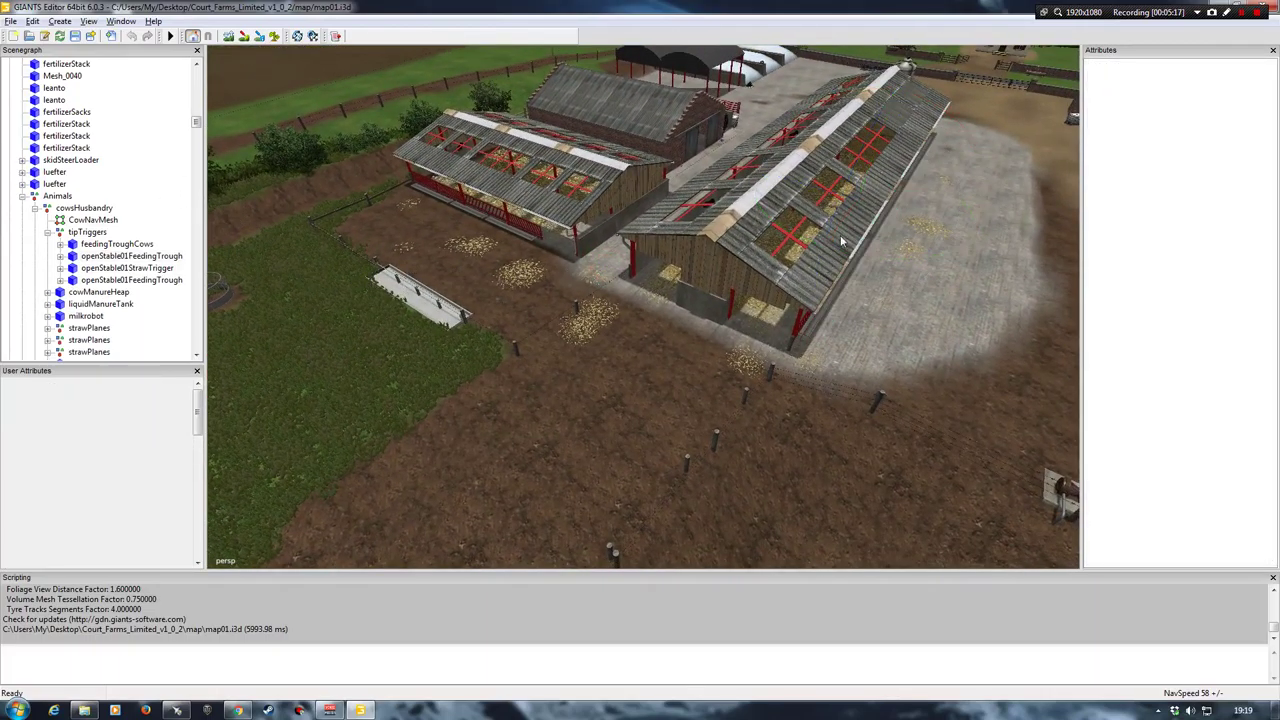
Step: Close in on the field trough and straw piles, then select the cows' feeding trough
{"action": "middle_click_drag", "start_coordinate": [489, 314], "coordinate": [578, 288]}
{"action": "scroll", "coordinate": [578, 288], "scroll_direction": "down", "scroll_amount": 10}
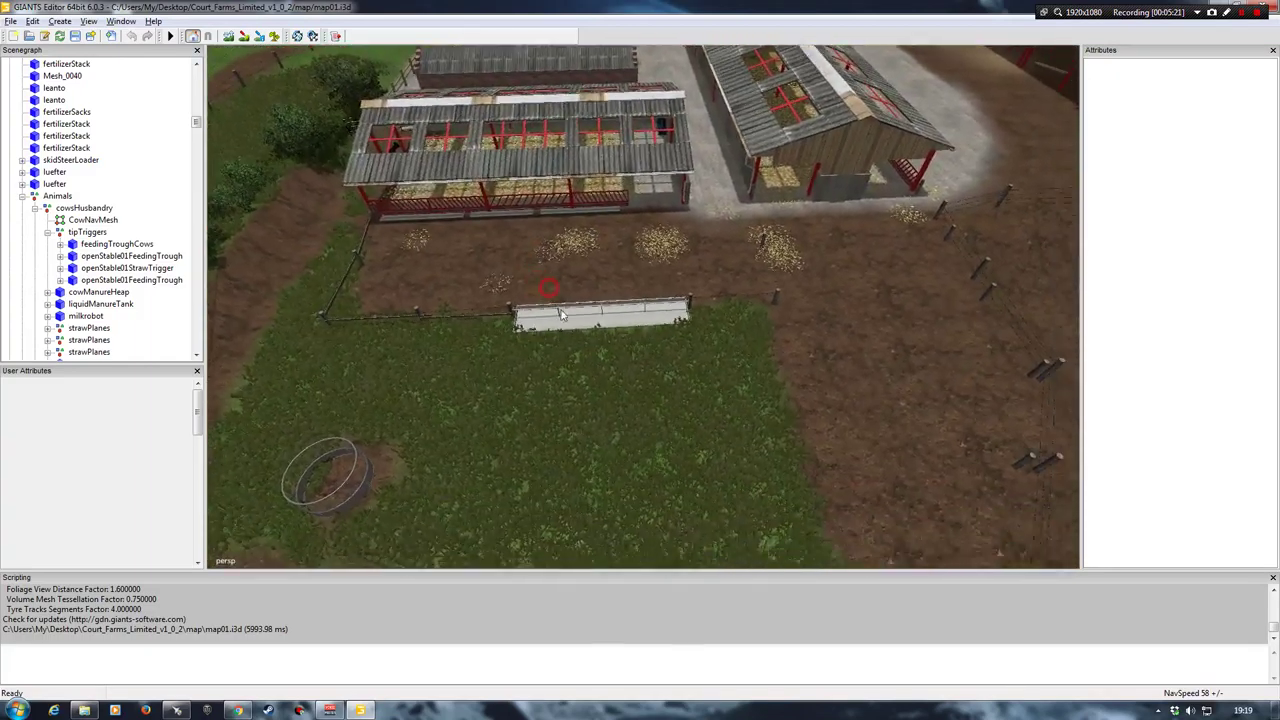
{"action": "scroll", "coordinate": [598, 313], "scroll_direction": "up", "scroll_amount": 5}
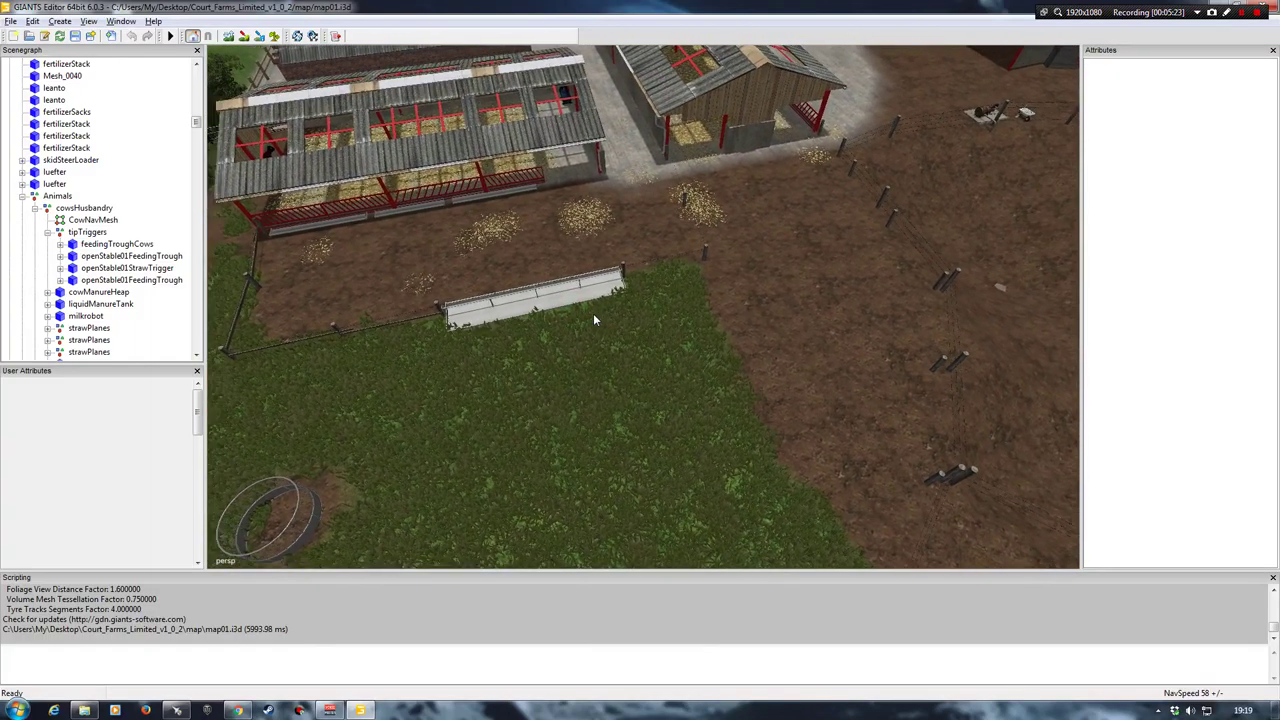
{"action": "scroll", "coordinate": [581, 313], "scroll_direction": "down", "scroll_amount": 3}
{"action": "scroll", "coordinate": [591, 306], "scroll_direction": "up", "scroll_amount": 5}
{"action": "mouse_move", "coordinate": [591, 306]}
{"action": "middle_mouse_down"}
{"action": "mouse_move", "coordinate": [543, 300]}
{"action": "mouse_move", "coordinate": [612, 298]}
{"action": "mouse_move", "coordinate": [703, 242]}
{"action": "mouse_move", "coordinate": [614, 260]}
{"action": "mouse_move", "coordinate": [614, 295]}
{"action": "middle_mouse_up"}
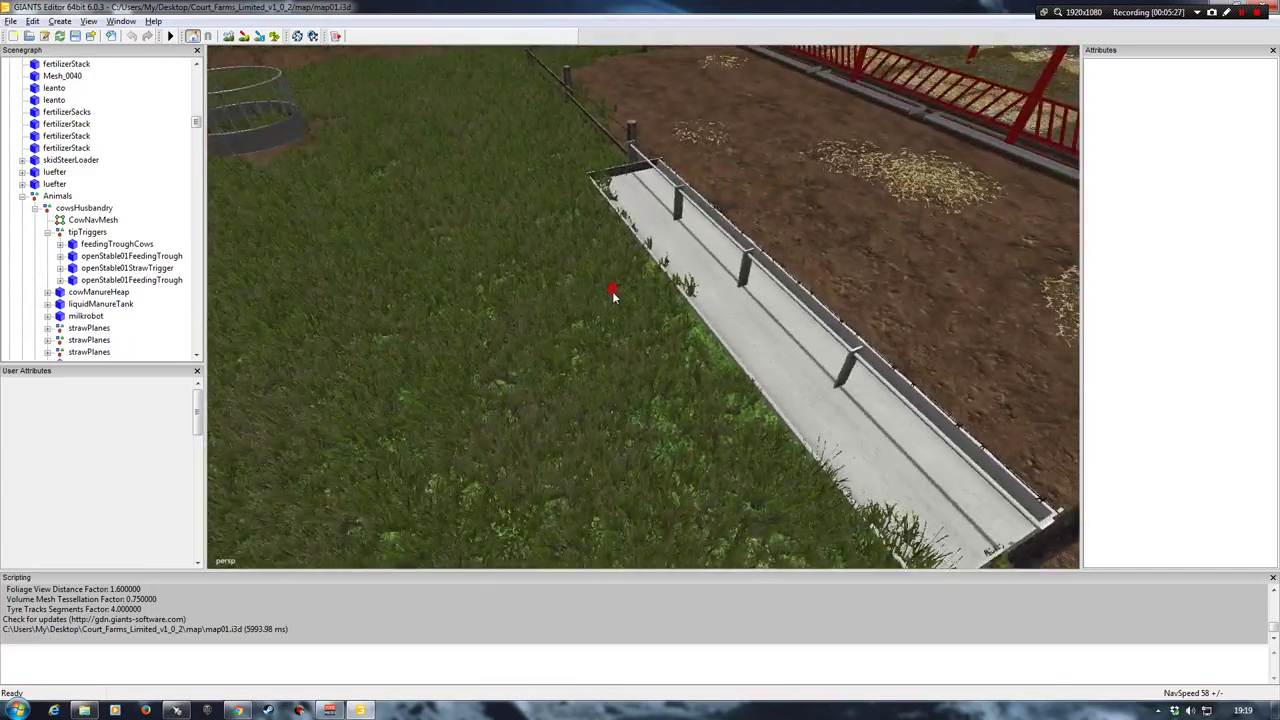
{"action": "scroll", "coordinate": [614, 295], "scroll_direction": "down", "scroll_amount": 8}
{"action": "scroll", "coordinate": [640, 331], "scroll_direction": "up", "scroll_amount": 4}
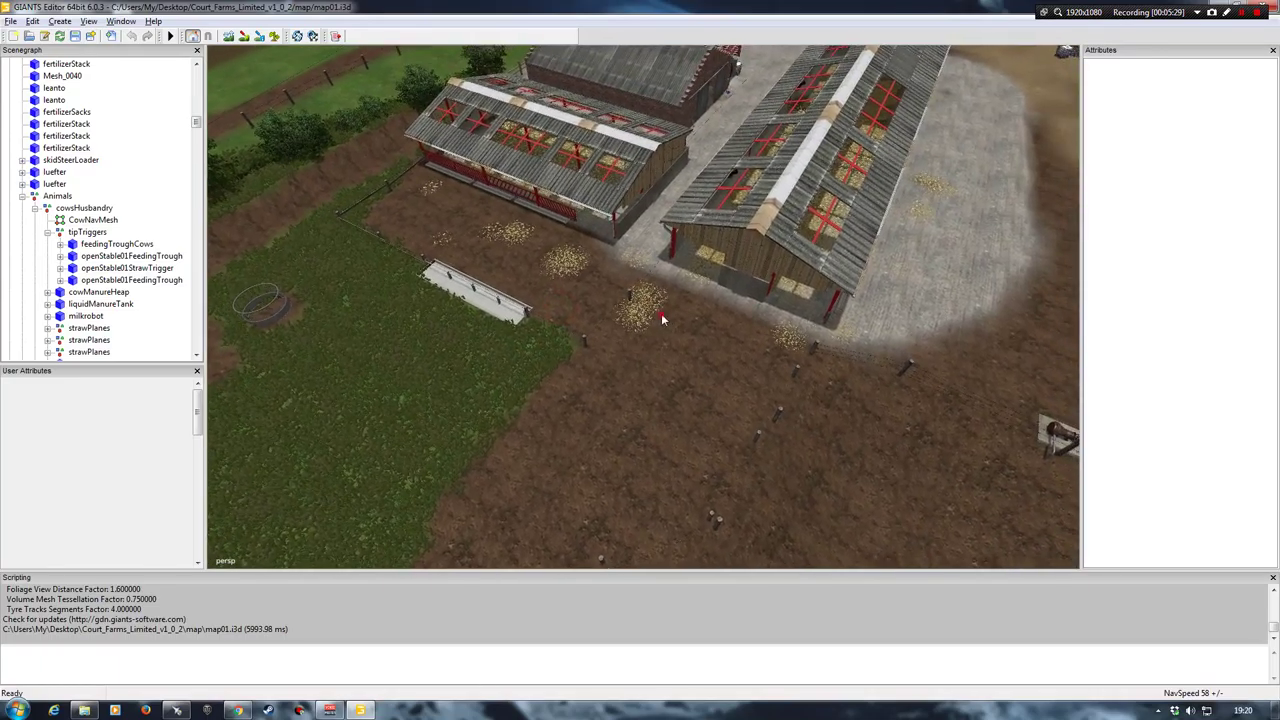
{"action": "middle_click_drag", "start_coordinate": [661, 313], "coordinate": [445, 383]}
{"action": "scroll", "coordinate": [630, 324], "scroll_direction": "up", "scroll_amount": 3}
{"action": "scroll", "coordinate": [637, 266], "scroll_direction": "down", "scroll_amount": 5}
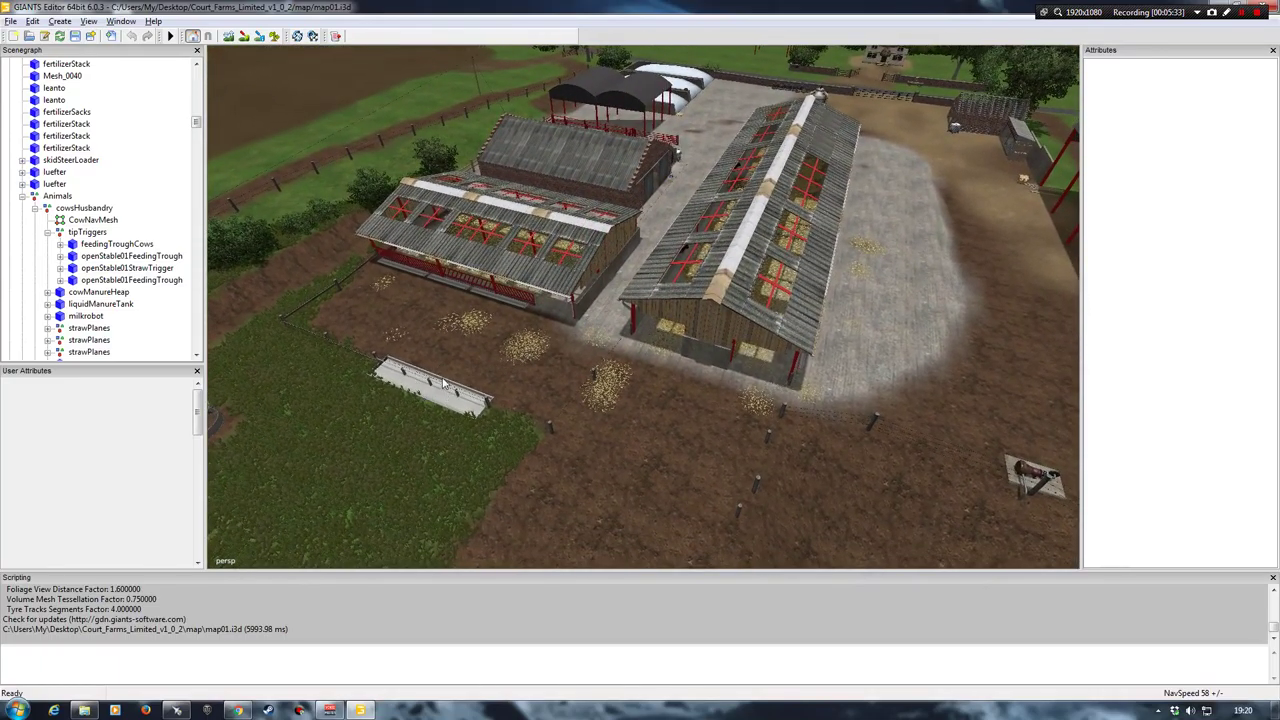
{"action": "left_click", "coordinate": [445, 383]}
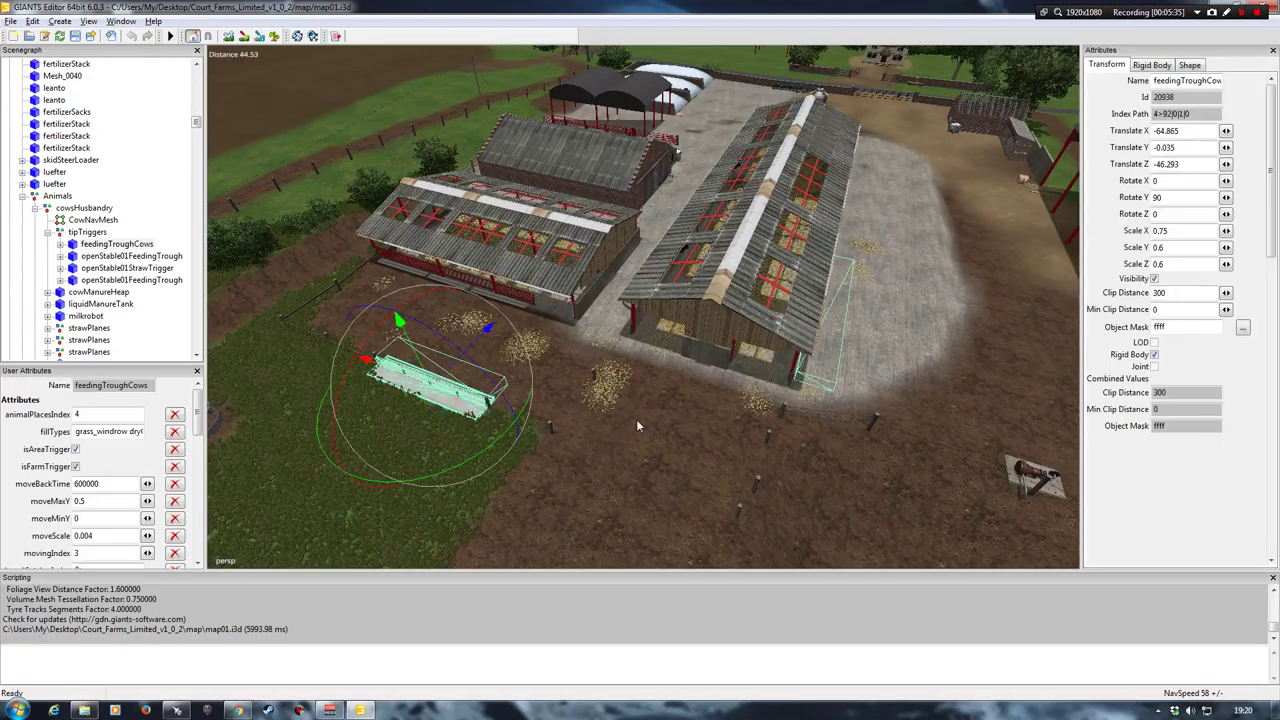
Step: Select the barn's straw trigger, then select and frame openStable01FeedingTrough
{"action": "middle_click_drag", "start_coordinate": [718, 409], "coordinate": [645, 411]}
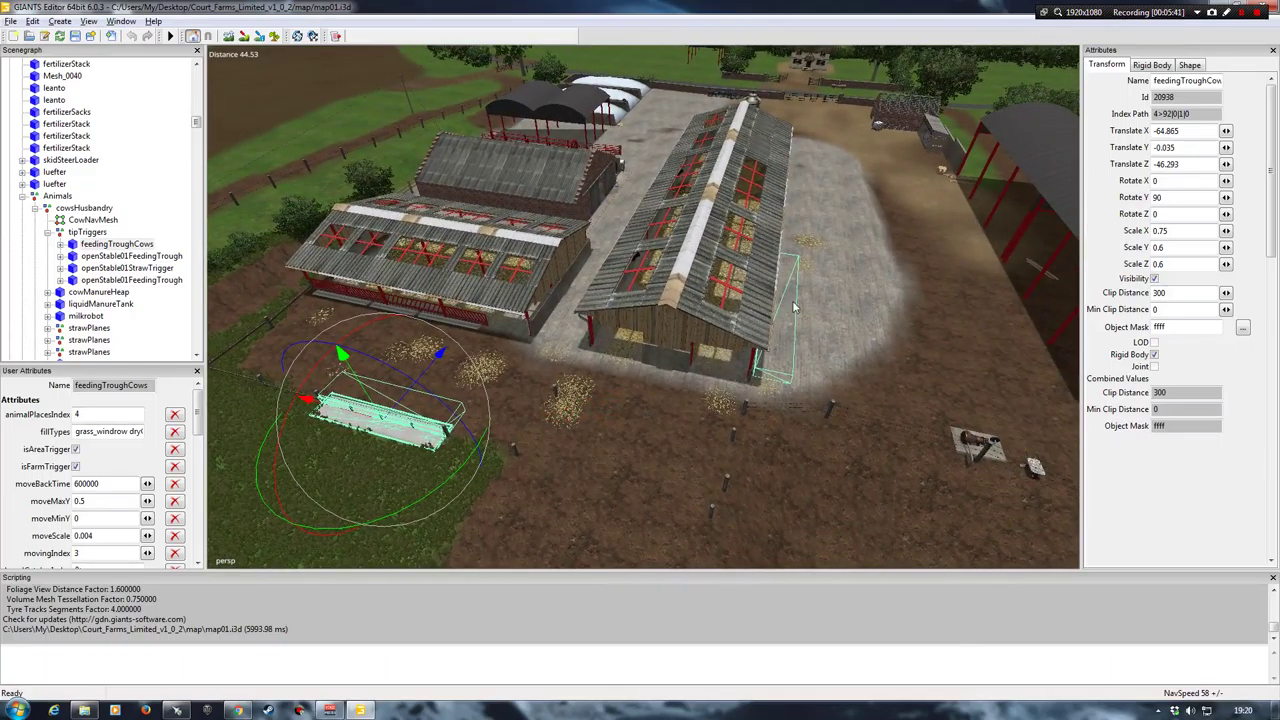
{"action": "middle_click_drag", "start_coordinate": [684, 422], "coordinate": [540, 336]}
{"action": "middle_click_drag", "start_coordinate": [678, 370], "coordinate": [668, 343]}
{"action": "left_click", "coordinate": [670, 343]}
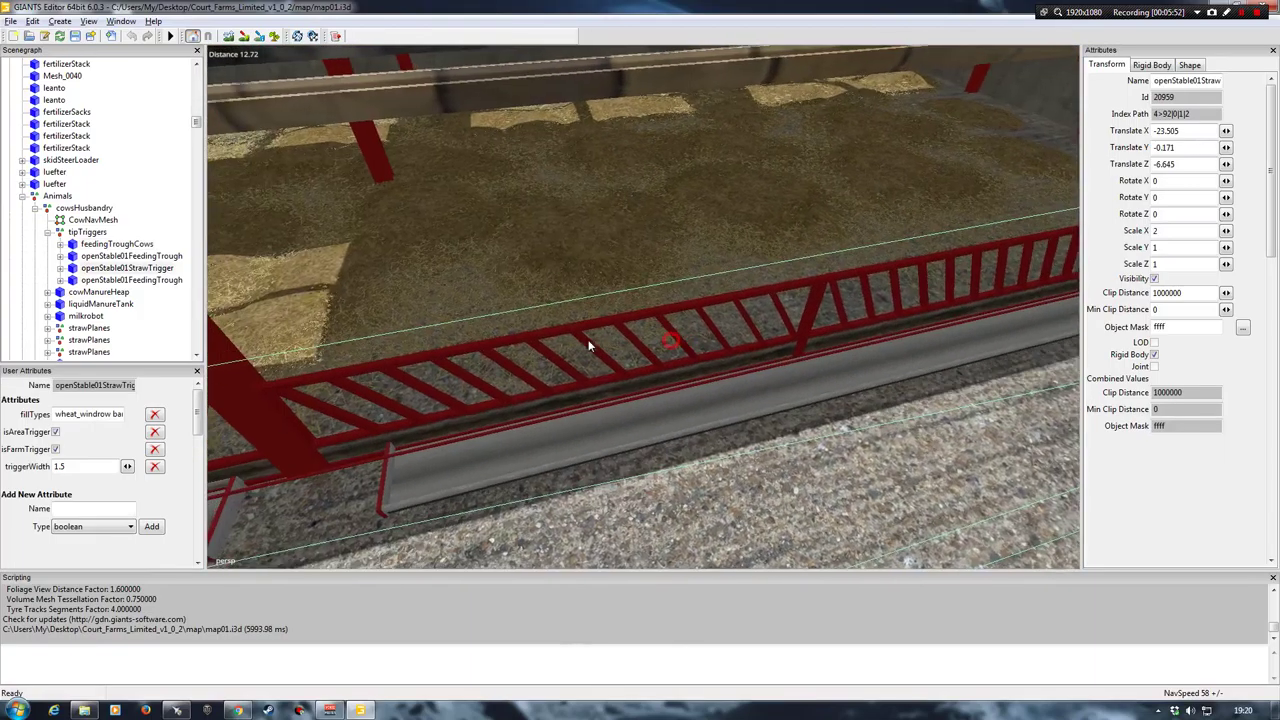
{"action": "middle_click_drag", "start_coordinate": [588, 345], "coordinate": [520, 330]}
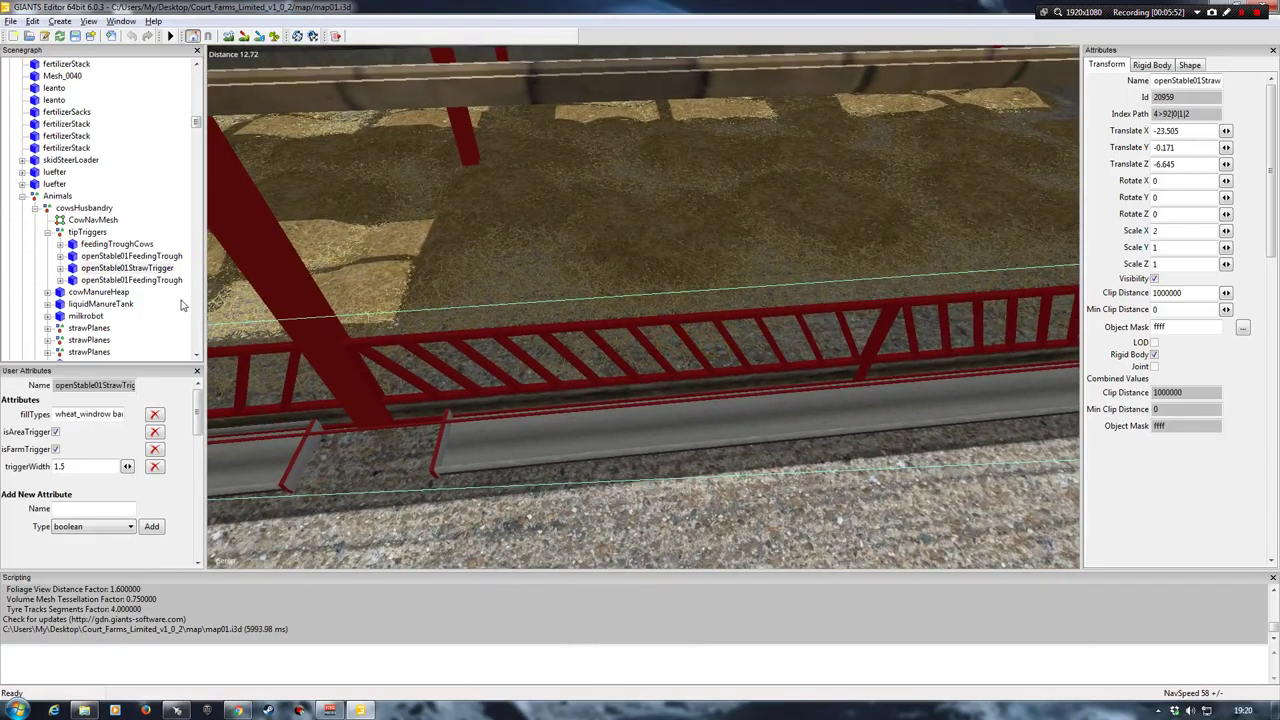
{"action": "left_click", "coordinate": [561, 394]}
{"action": "key", "text": "f"}
Step: Inspect feedingTroughTrigger, clear the selection, then select the field trough feedingTroughCows
{"action": "middle_click_drag", "start_coordinate": [561, 394], "coordinate": [643, 380]}
{"action": "scroll", "coordinate": [587, 341], "scroll_direction": "down", "scroll_amount": 5}
{"action": "scroll", "coordinate": [587, 341], "scroll_direction": "up", "scroll_amount": 5}
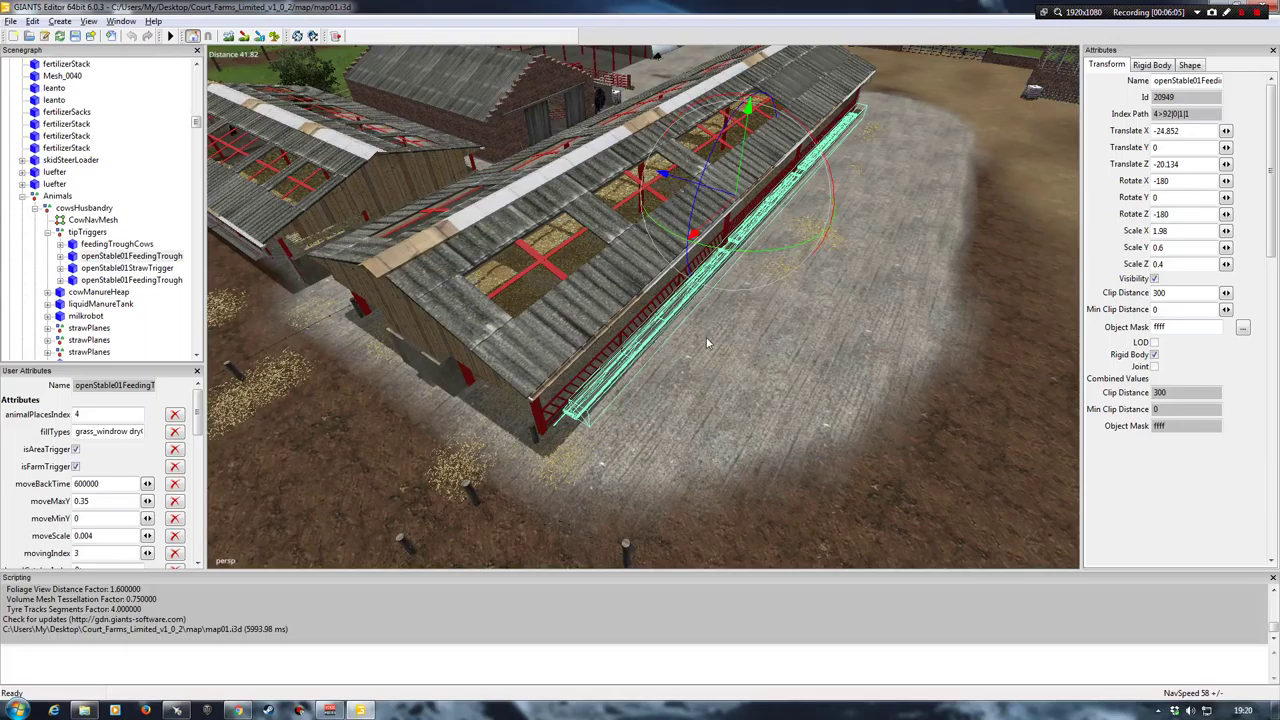
{"action": "left_click", "coordinate": [690, 358]}
{"action": "middle_click_drag", "start_coordinate": [522, 349], "coordinate": [678, 332]}
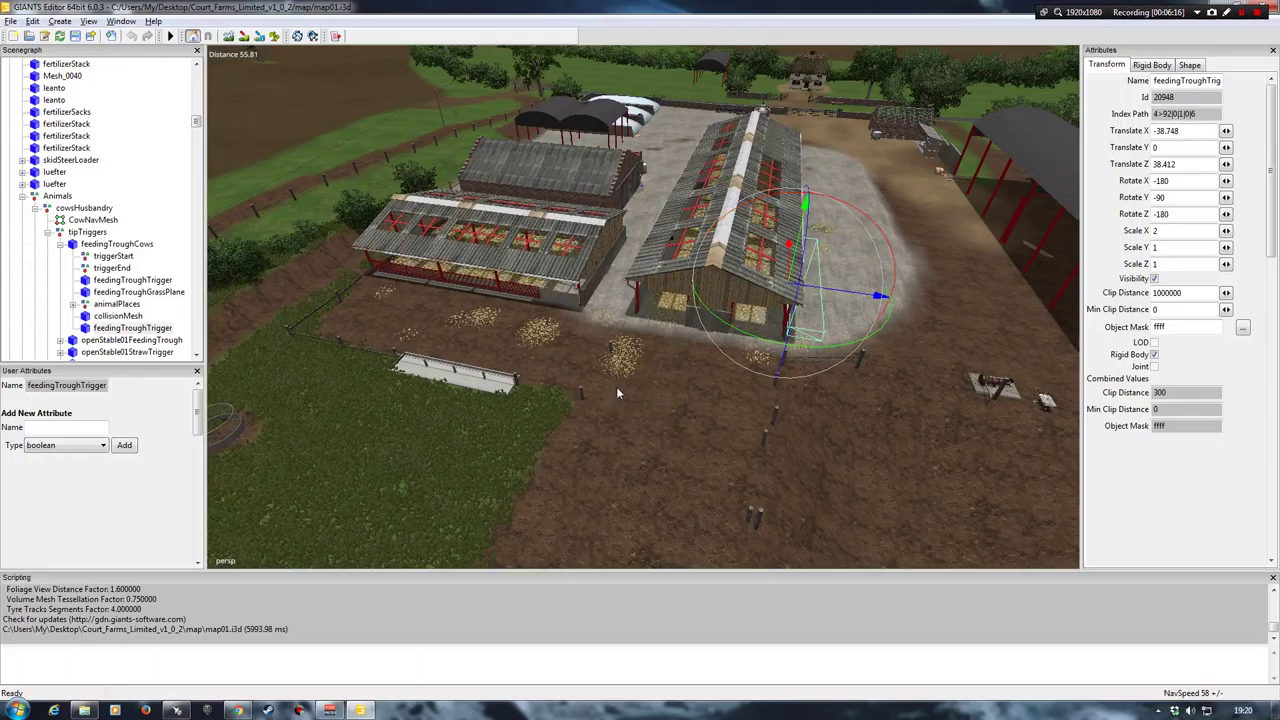
{"action": "left_click", "coordinate": [157, 203]}
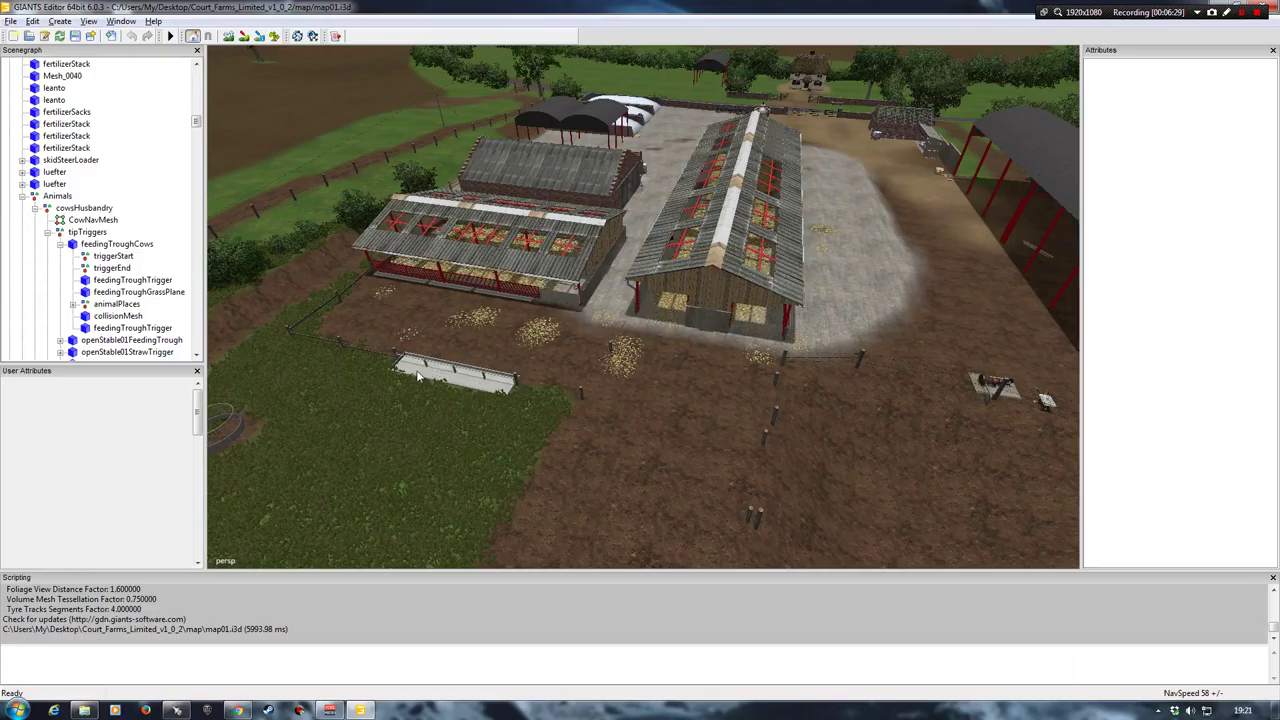
{"action": "right_click_drag", "start_coordinate": [464, 392], "coordinate": [560, 385]}
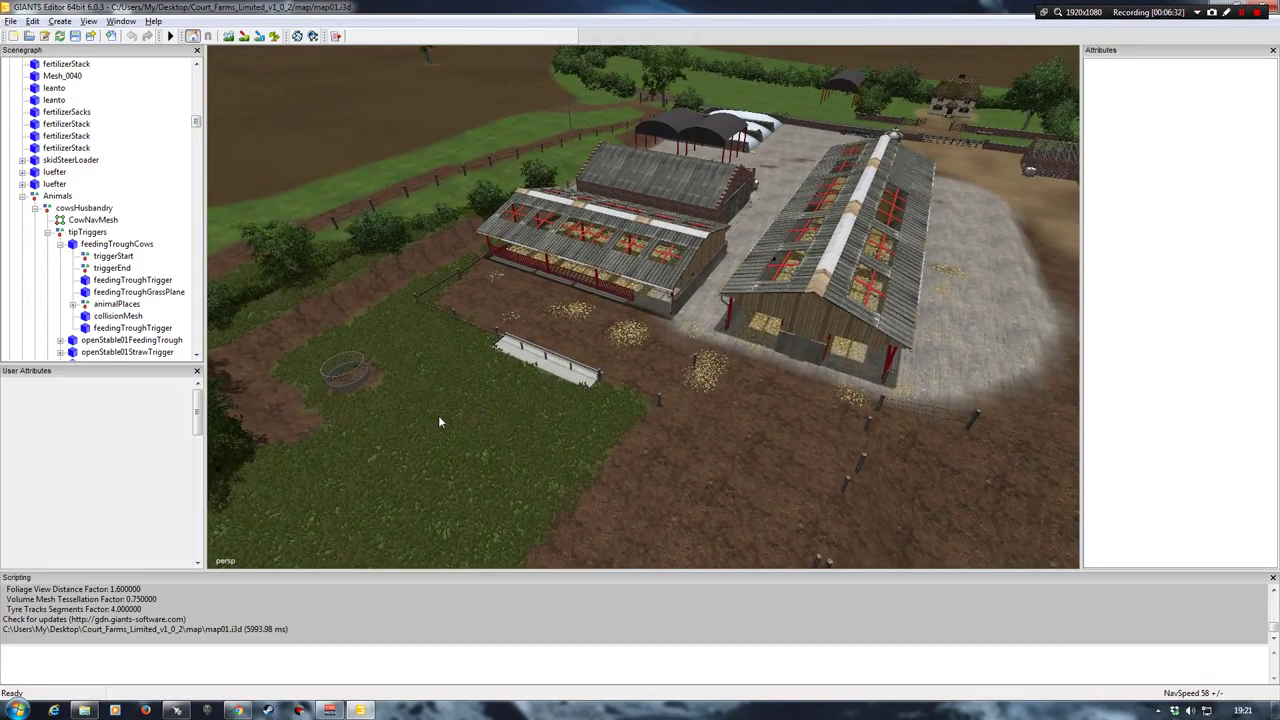
{"action": "left_click", "coordinate": [548, 367]}
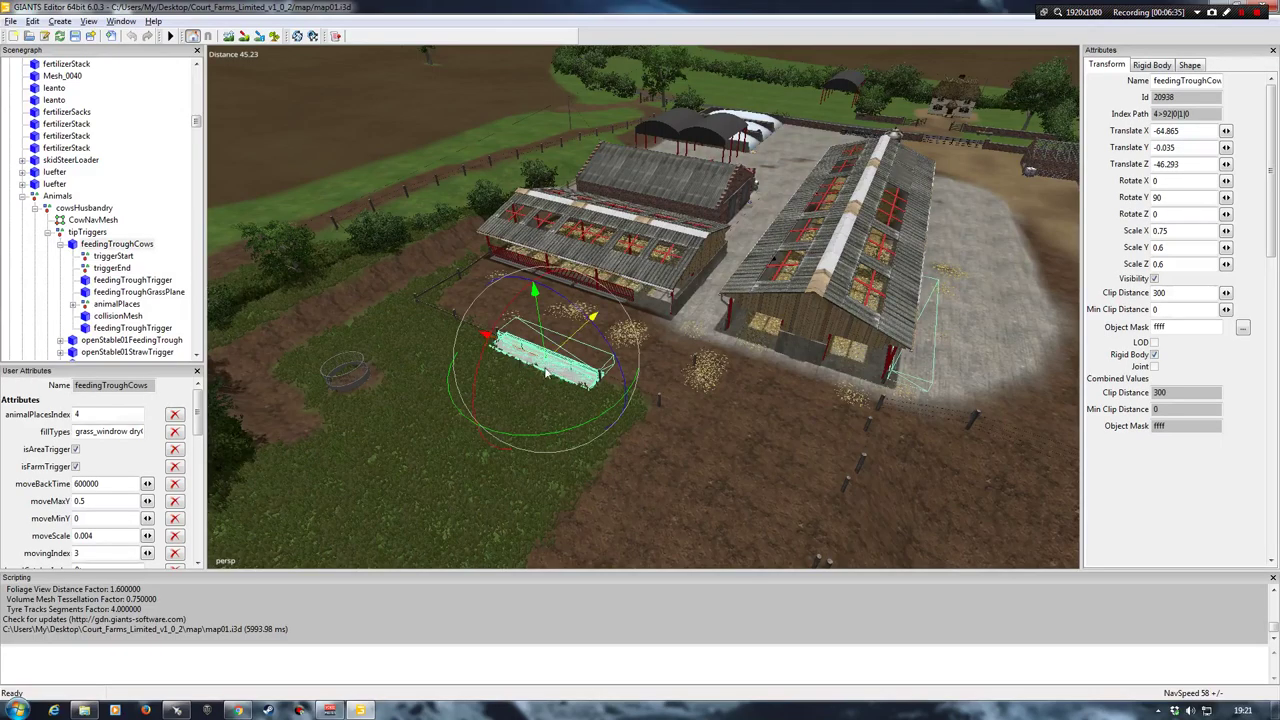
Step: Drag feedingTroughCows down to Translate Y ≈ -35, confirm it underground, then deselect
{"action": "left_click", "coordinate": [60, 245]}
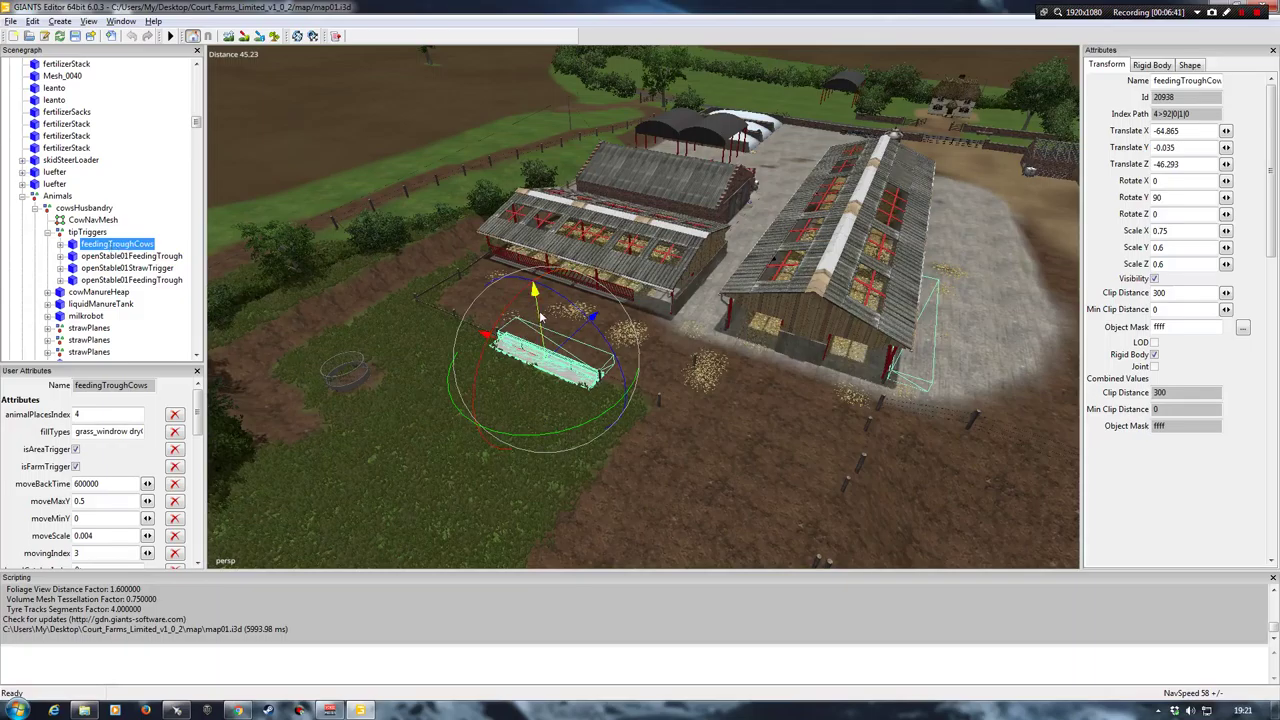
{"action": "left_click_drag", "start_coordinate": [537, 316], "coordinate": [464, 438]}
{"action": "key", "text": "f"}
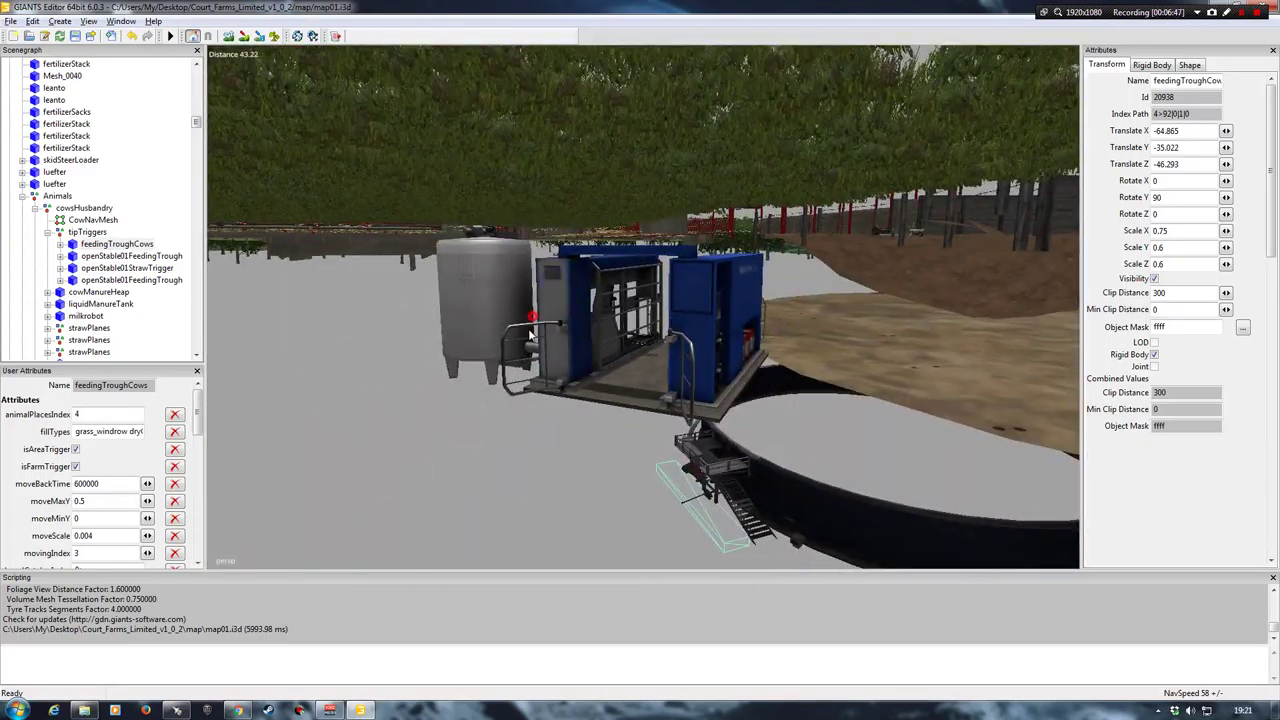
{"action": "right_click_drag", "start_coordinate": [527, 408], "coordinate": [707, 369]}
{"action": "scroll", "coordinate": [707, 370], "scroll_direction": "down", "scroll_amount": 5}
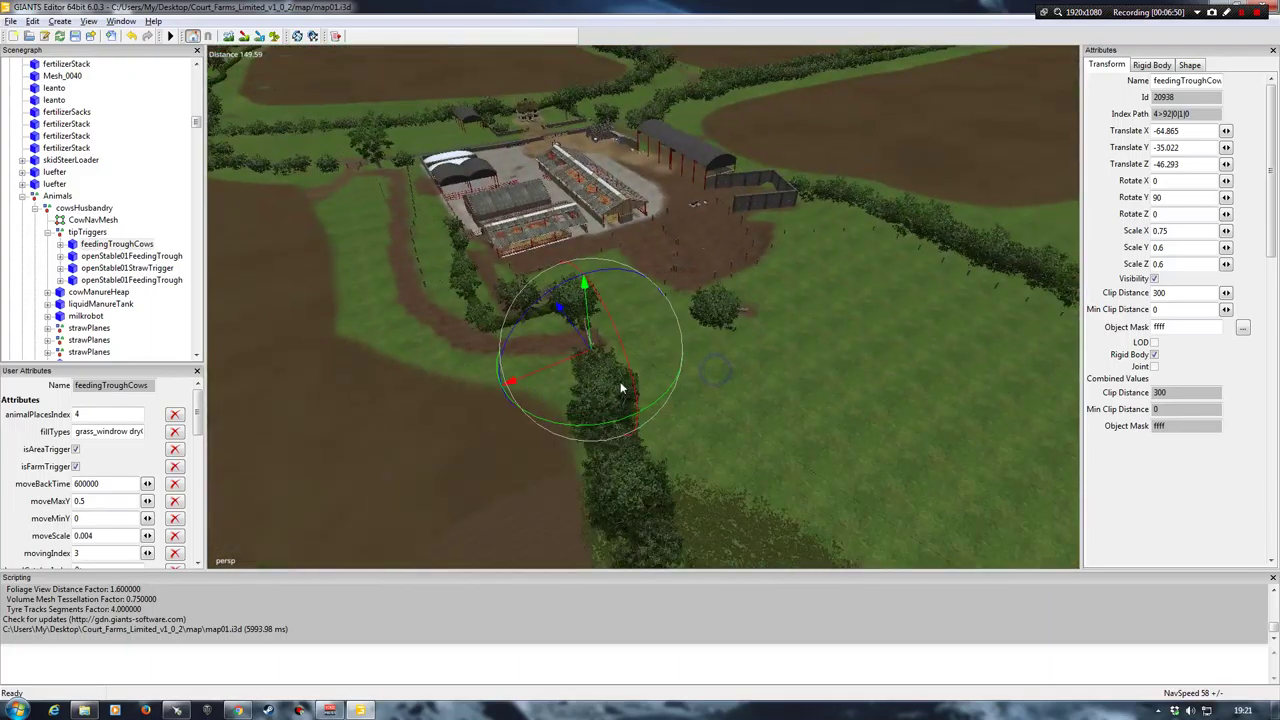
{"action": "right_click_drag", "start_coordinate": [623, 386], "coordinate": [565, 369]}
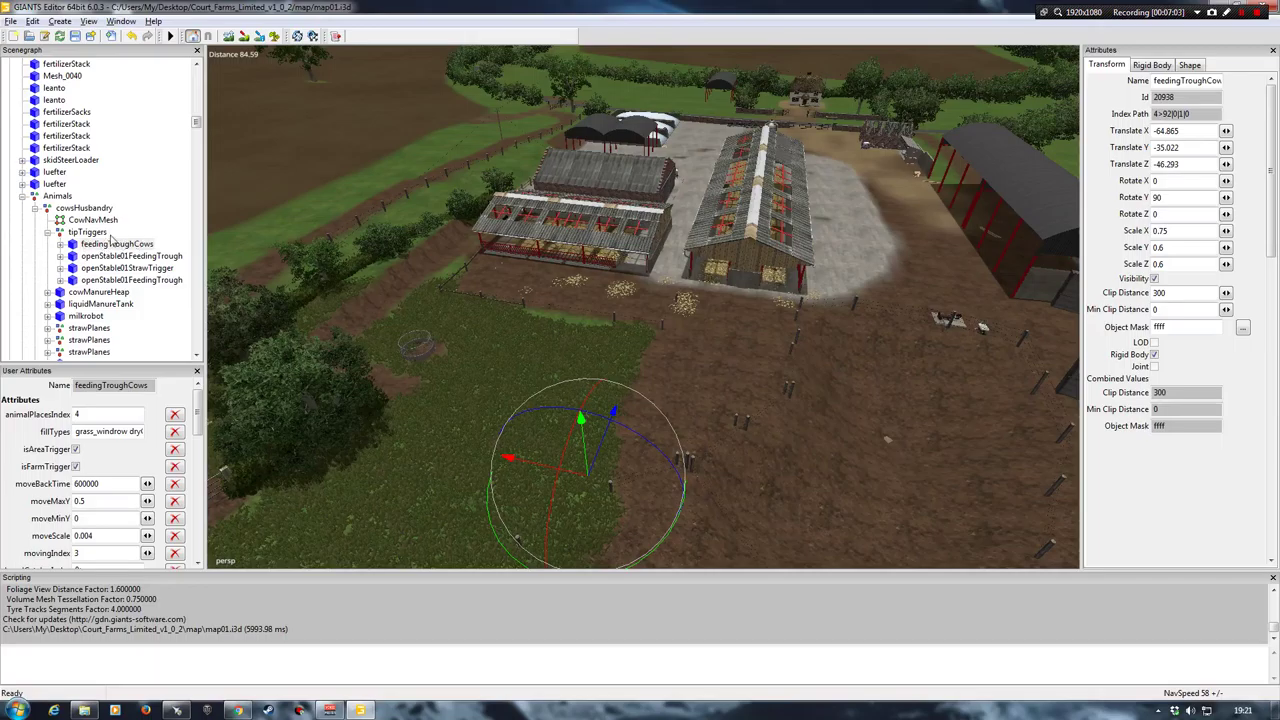
{"action": "left_click", "coordinate": [157, 204]}
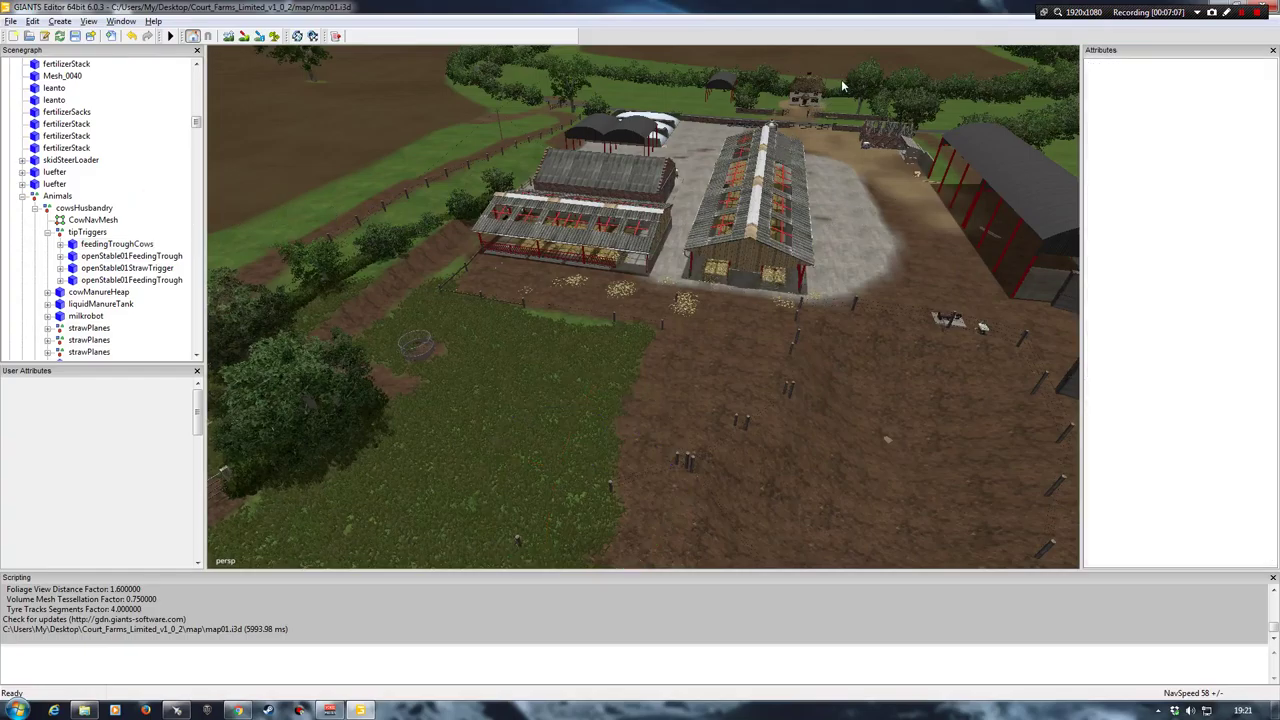
Step: Restore and minimize the editor and Court Farms folder windows to reach the desktop
{"action": "double_click", "coordinate": [725, 12]}
{"action": "key", "text": "super+Down"}
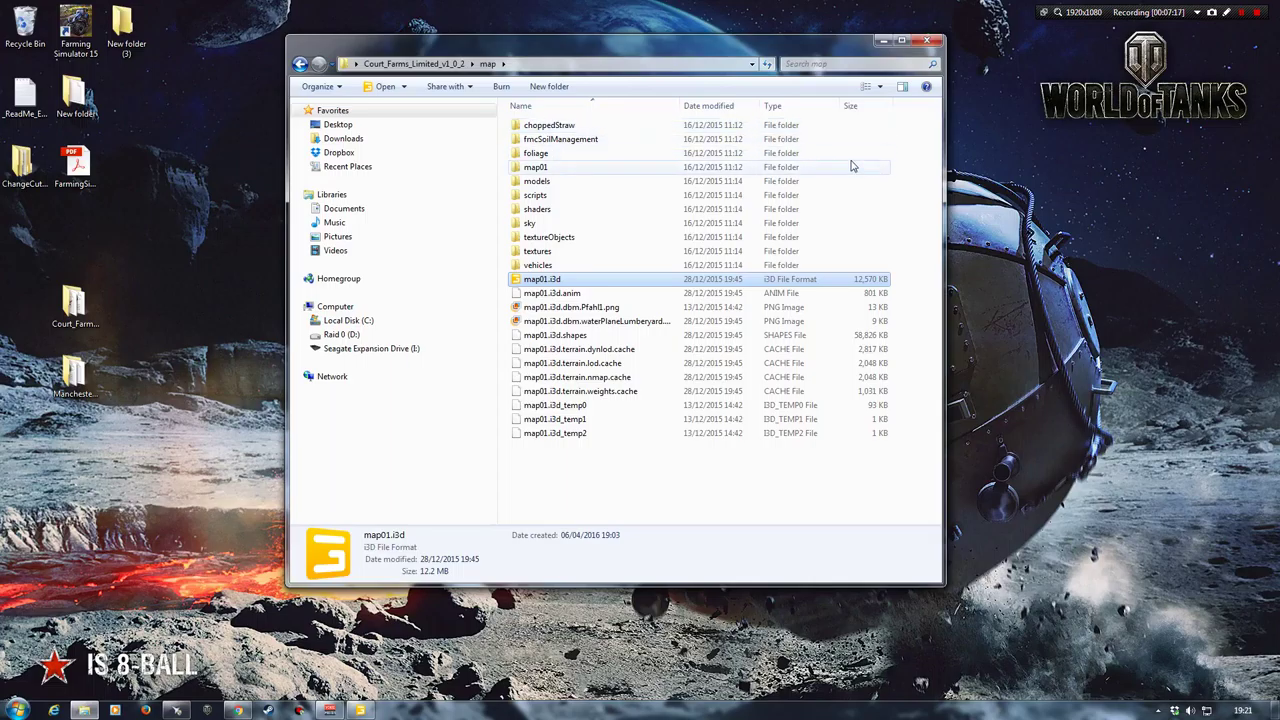
{"action": "left_click", "coordinate": [883, 40]}
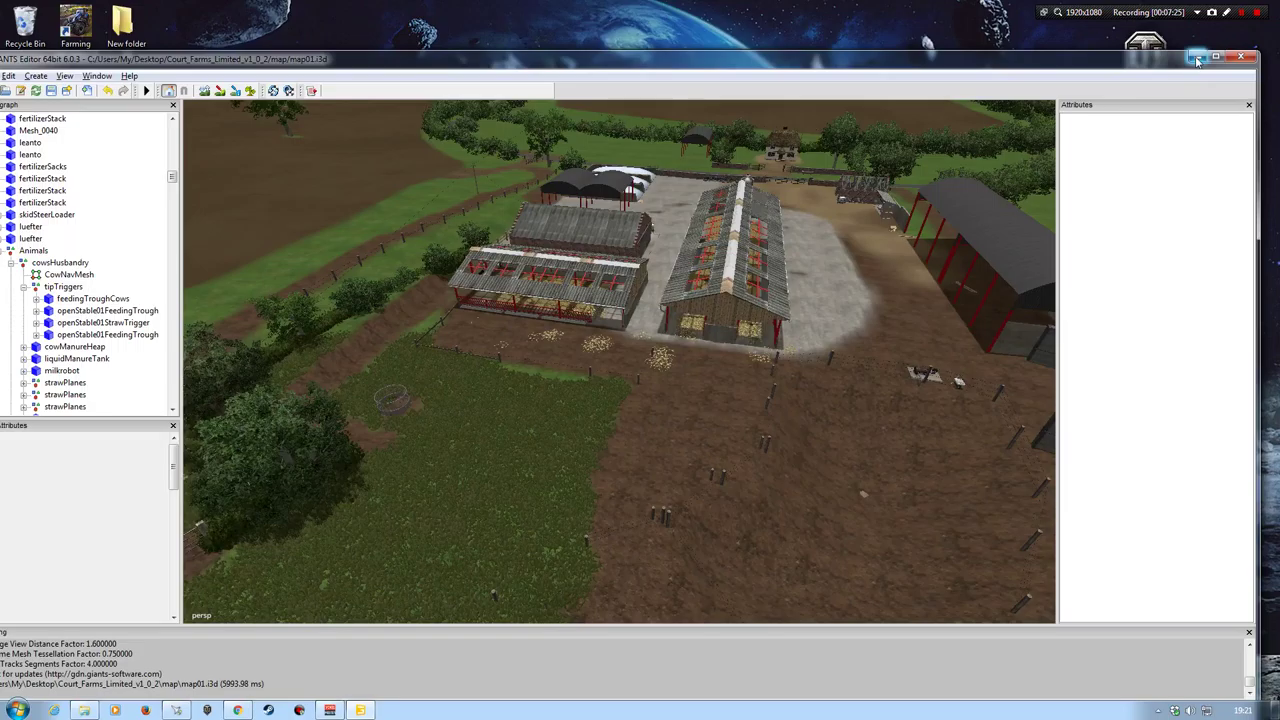
{"action": "left_click", "coordinate": [1197, 57]}
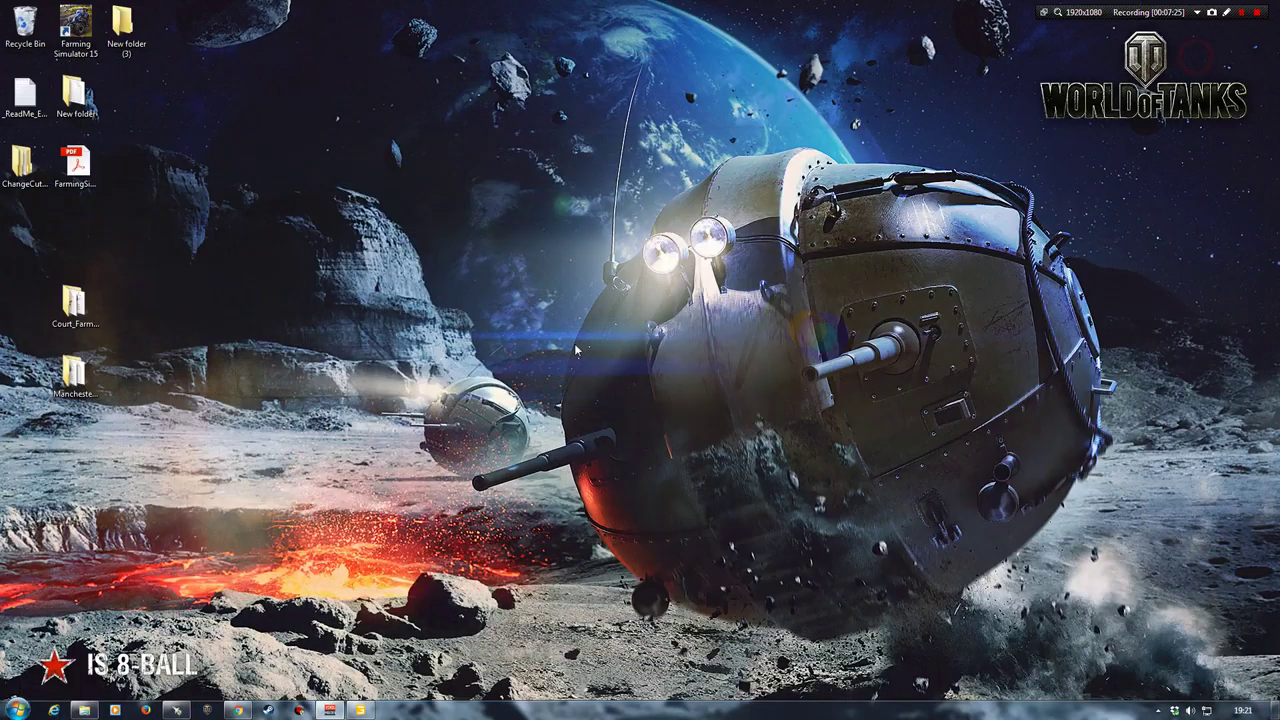
Step: Open map01.i3d from Desktop > Manchester_Map > map
{"action": "double_click", "coordinate": [76, 376]}
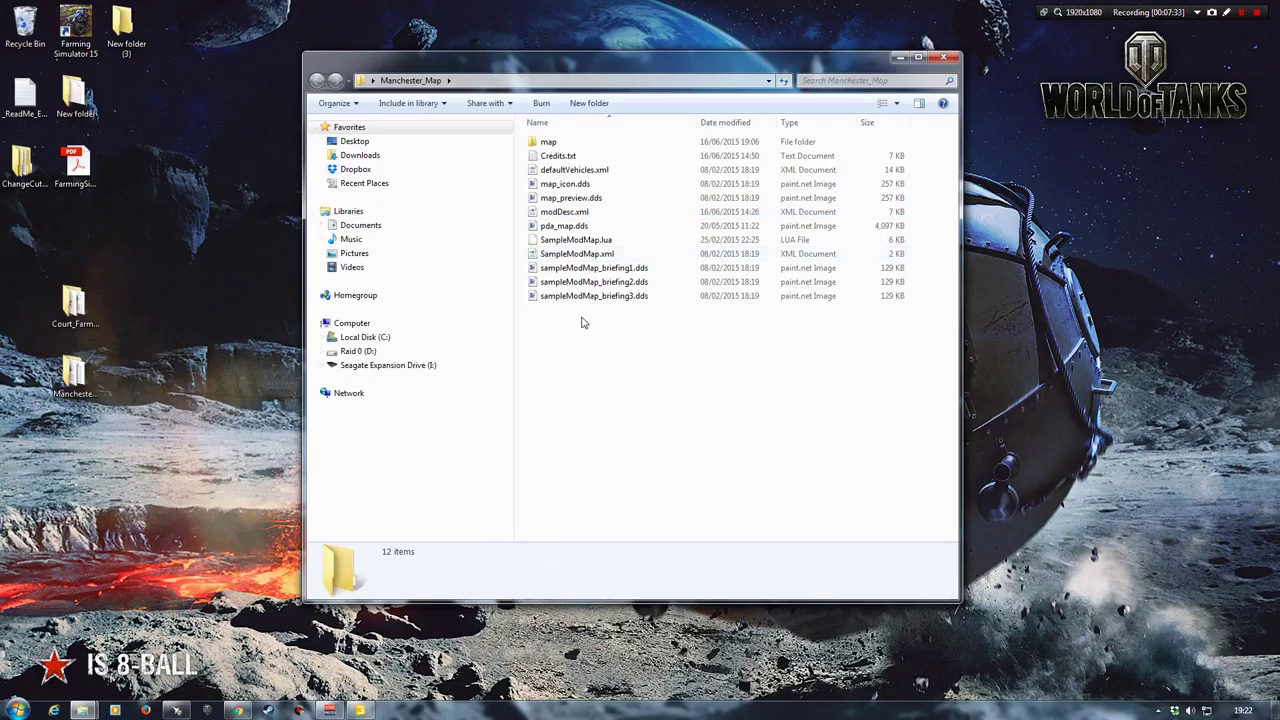
{"action": "double_click", "coordinate": [556, 144]}
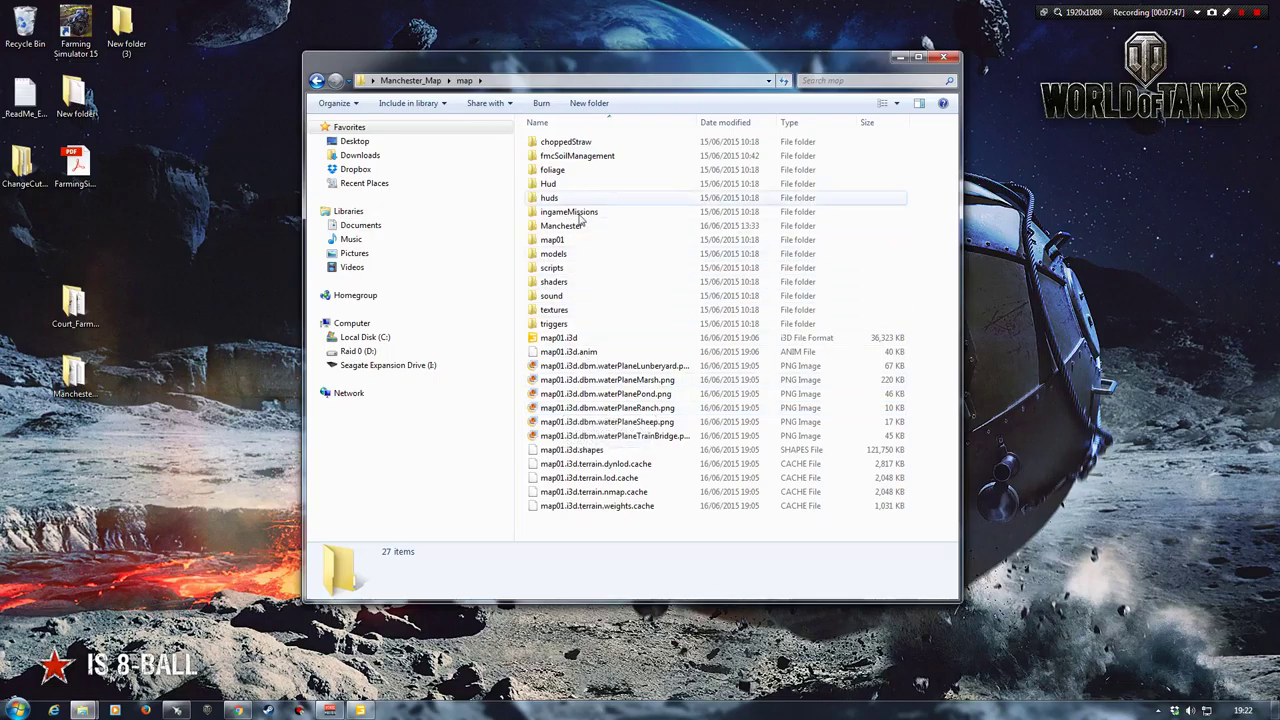
{"action": "left_click", "coordinate": [556, 341]}
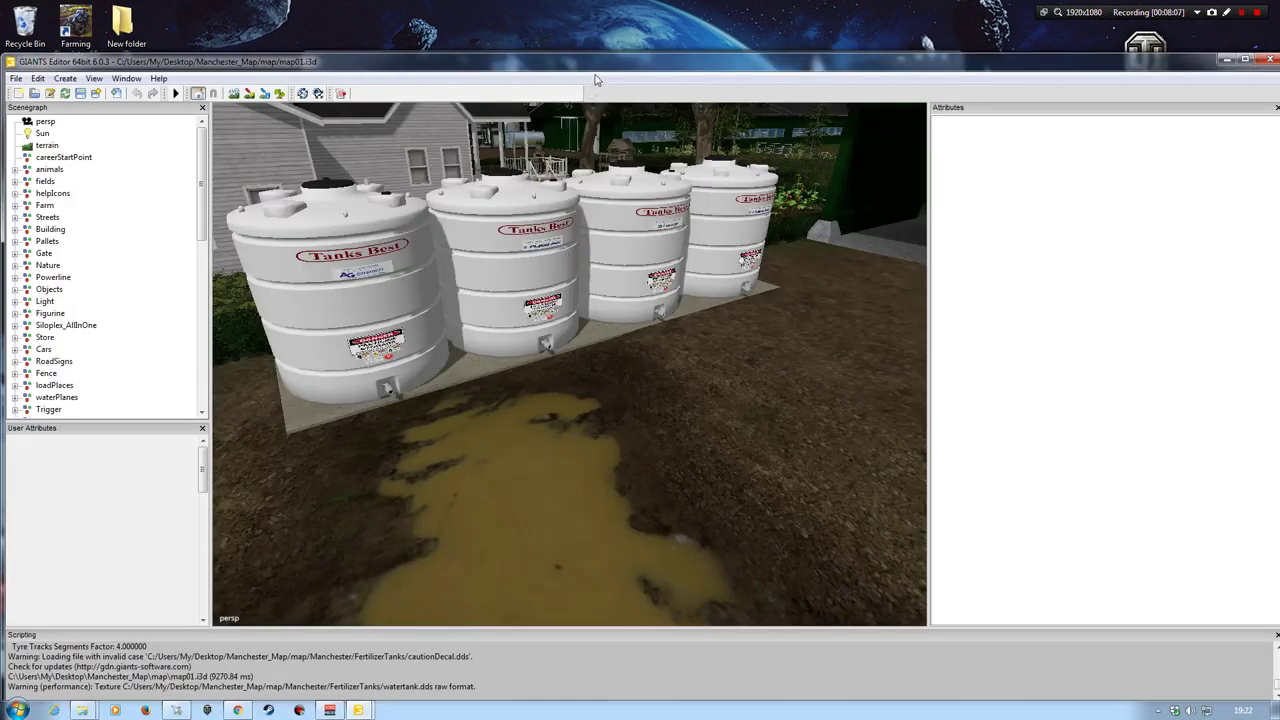
Step: Maximize the editor, fly to the cow barn and select the Water_Cow water trough
{"action": "double_click", "coordinate": [597, 63]}
{"action": "scroll", "coordinate": [596, 338], "scroll_direction": "down", "scroll_amount": 5}
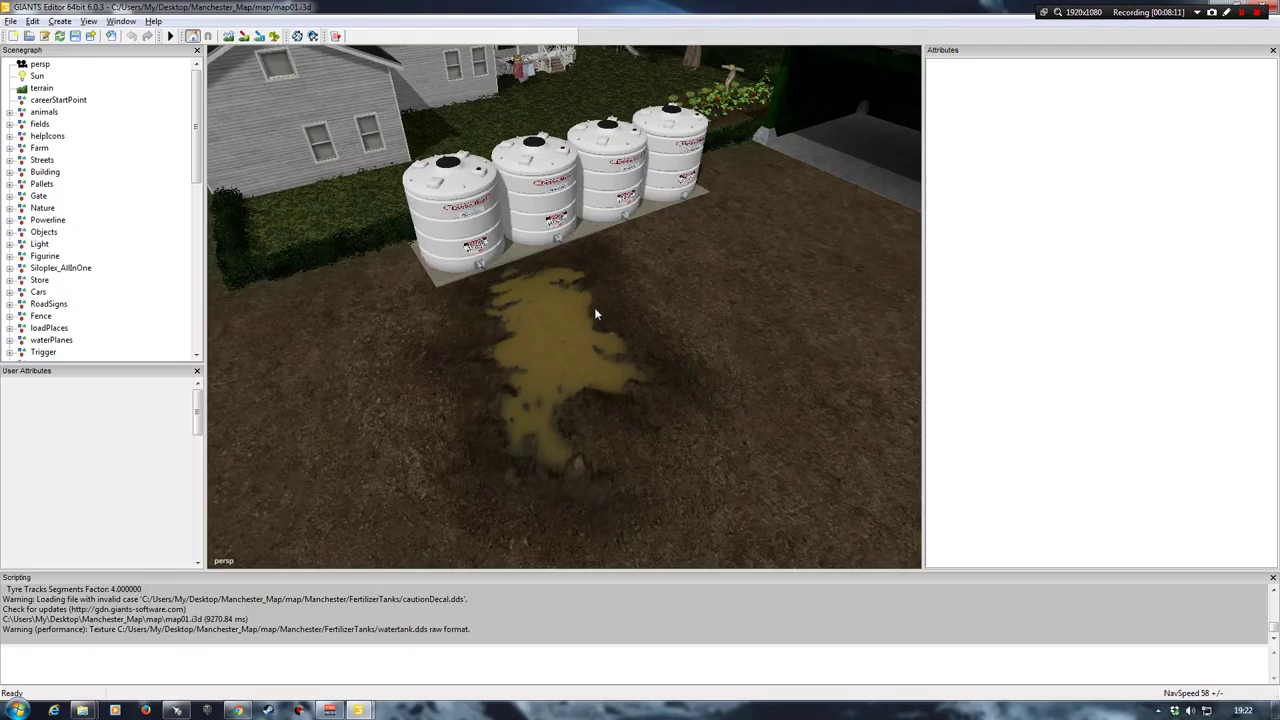
{"action": "scroll", "coordinate": [594, 307], "scroll_direction": "down", "scroll_amount": 10}
{"action": "right_click_drag", "start_coordinate": [581, 270], "coordinate": [527, 283]}
{"action": "scroll", "coordinate": [560, 283], "scroll_direction": "up", "scroll_amount": 5}
{"action": "scroll", "coordinate": [596, 318], "scroll_direction": "up", "scroll_amount": 10}
{"action": "scroll", "coordinate": [550, 321], "scroll_direction": "down", "scroll_amount": 10}
{"action": "scroll", "coordinate": [700, 248], "scroll_direction": "down", "scroll_amount": 10}
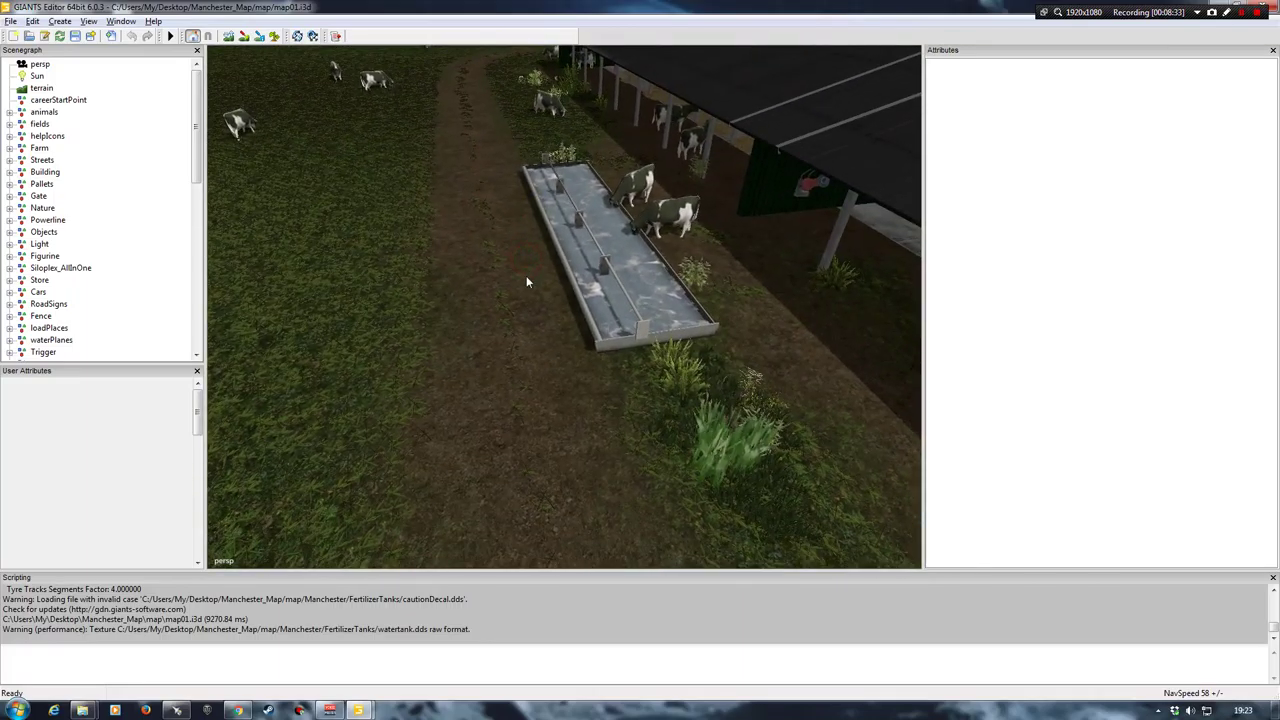
{"action": "left_click", "coordinate": [597, 319]}
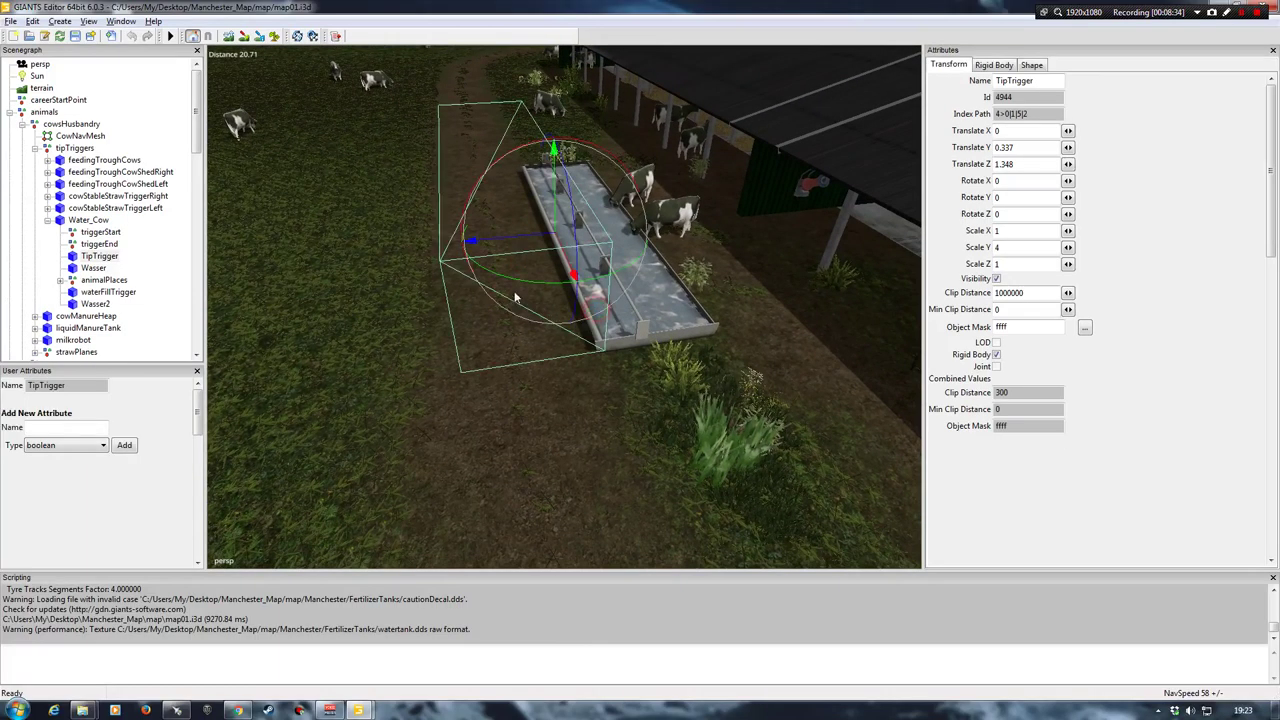
{"action": "left_click", "coordinate": [47, 220]}
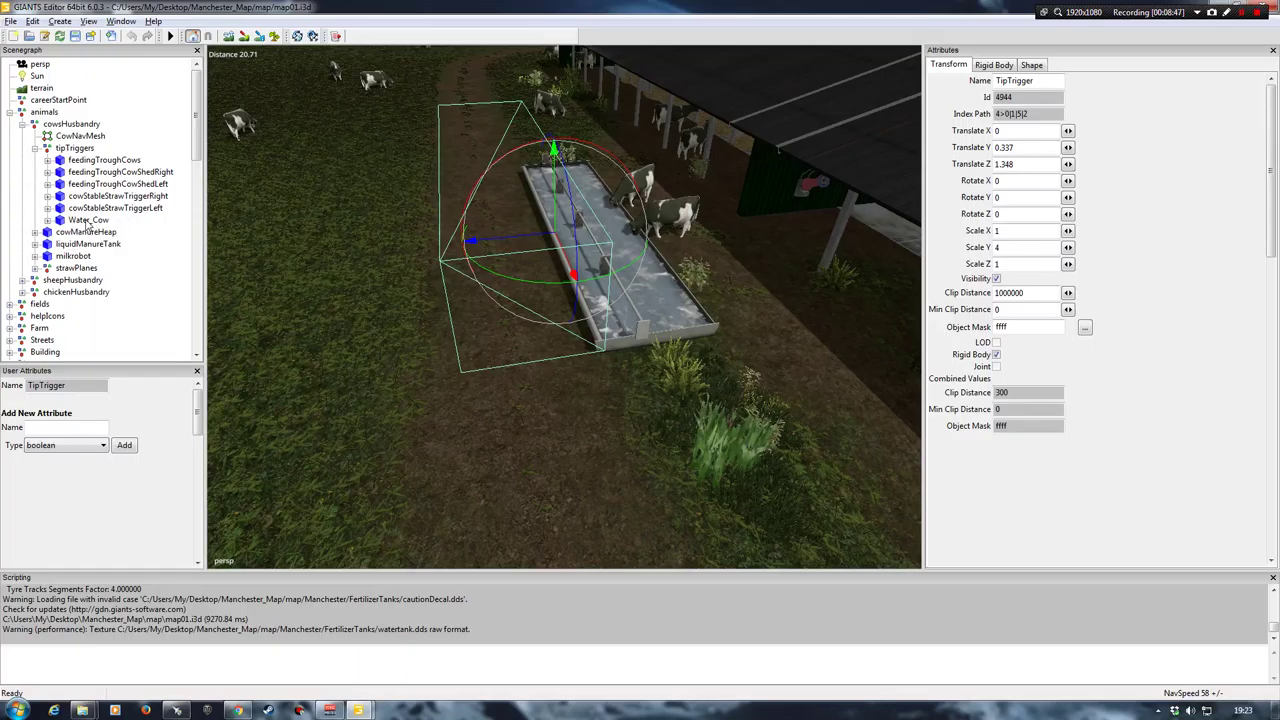
Step: Select Water_Cow, check its Wasser surface, then reselect and collapse the Water_Cow group
{"action": "left_click", "coordinate": [88, 221]}
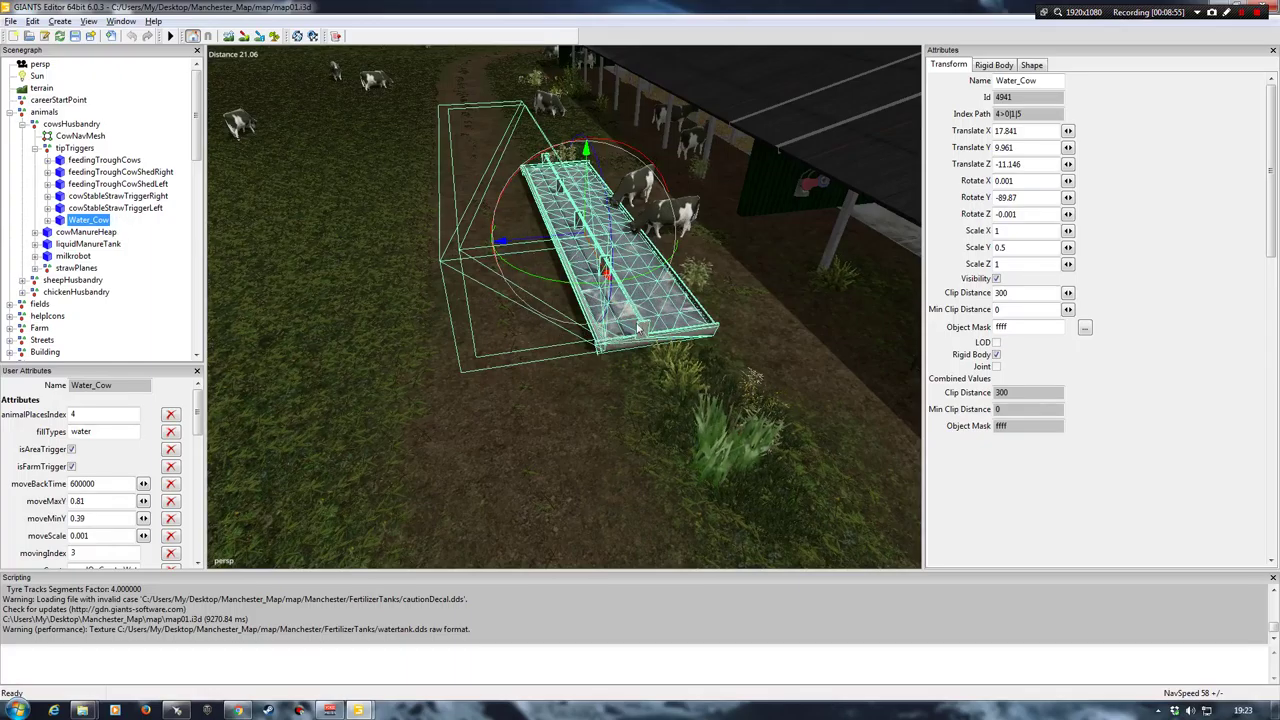
{"action": "left_click", "coordinate": [48, 220]}
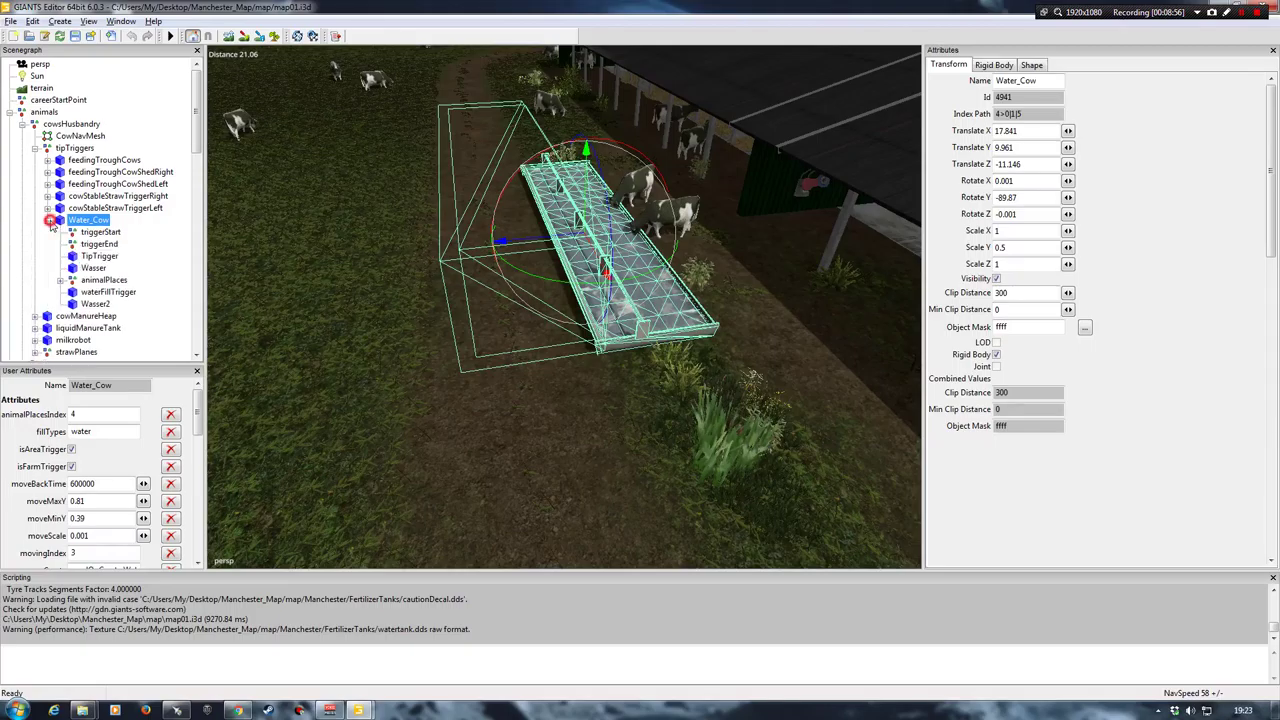
{"action": "left_click", "coordinate": [92, 268]}
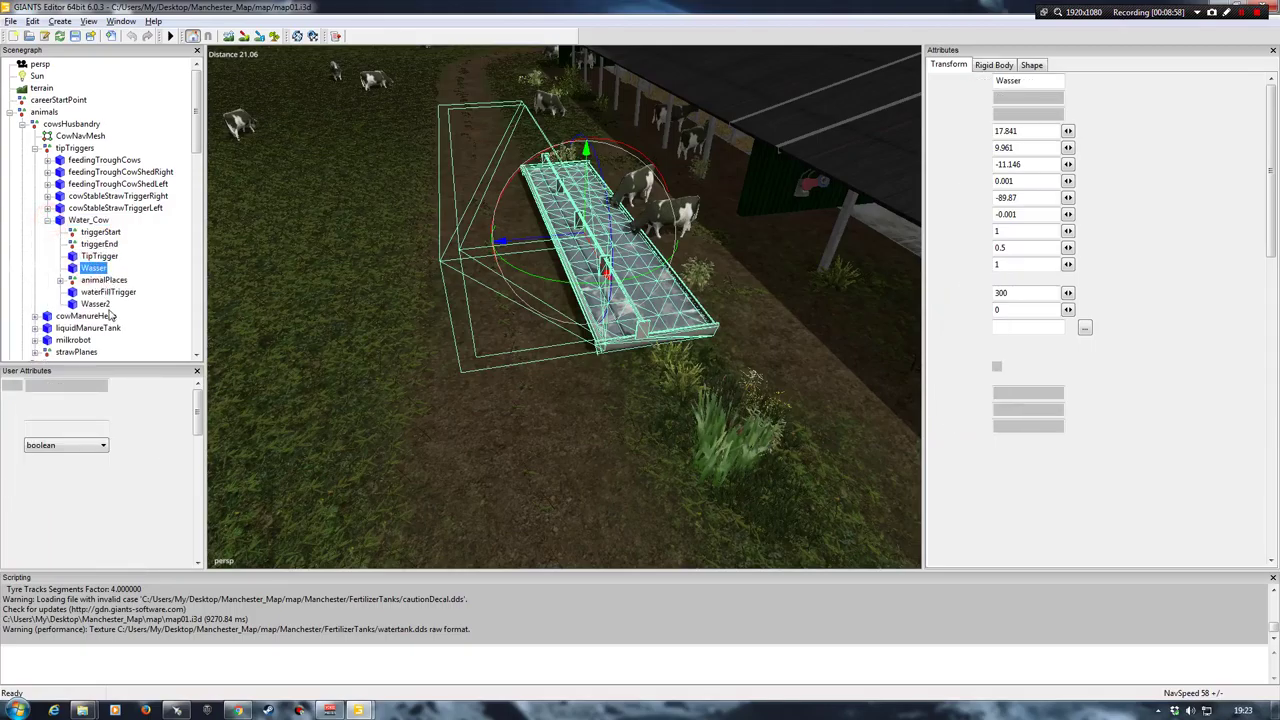
{"action": "left_click", "coordinate": [74, 220]}
{"action": "left_click", "coordinate": [48, 220]}
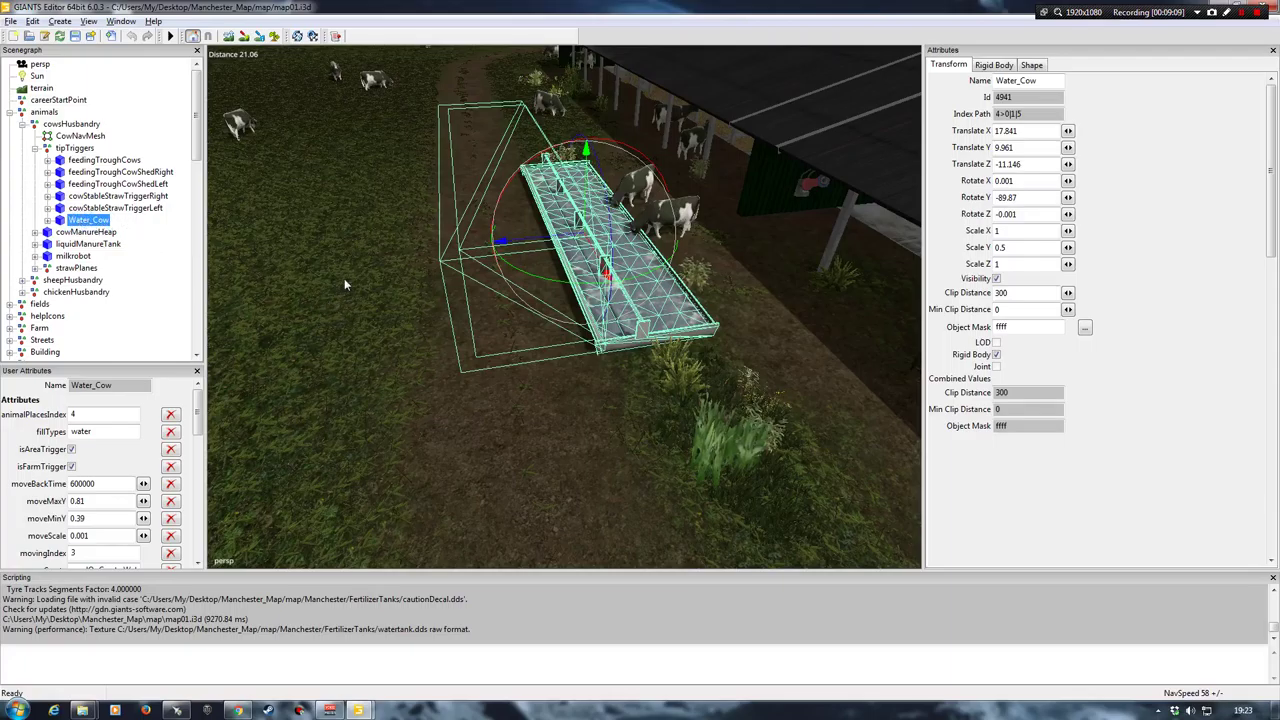
Step: Start exporting the selected Water_Cow trough with its files to the Desktop
{"action": "left_click", "coordinate": [11, 22]}
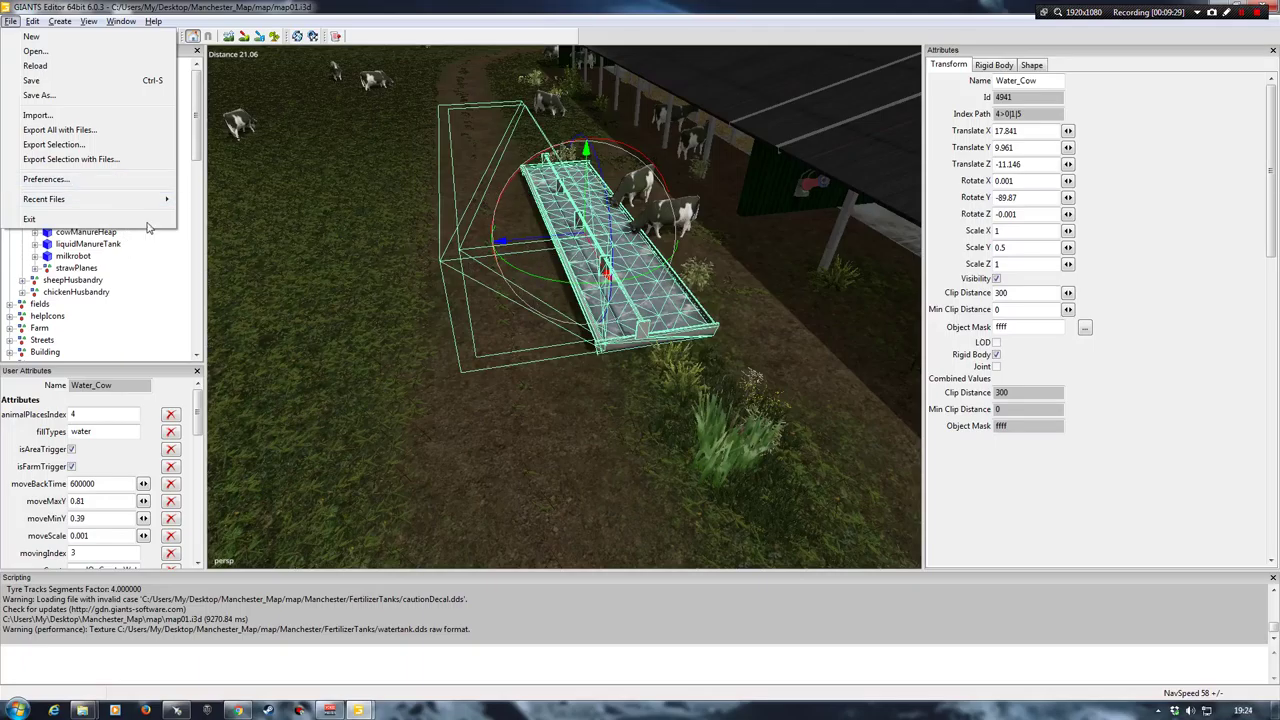
{"action": "left_click", "coordinate": [63, 161]}
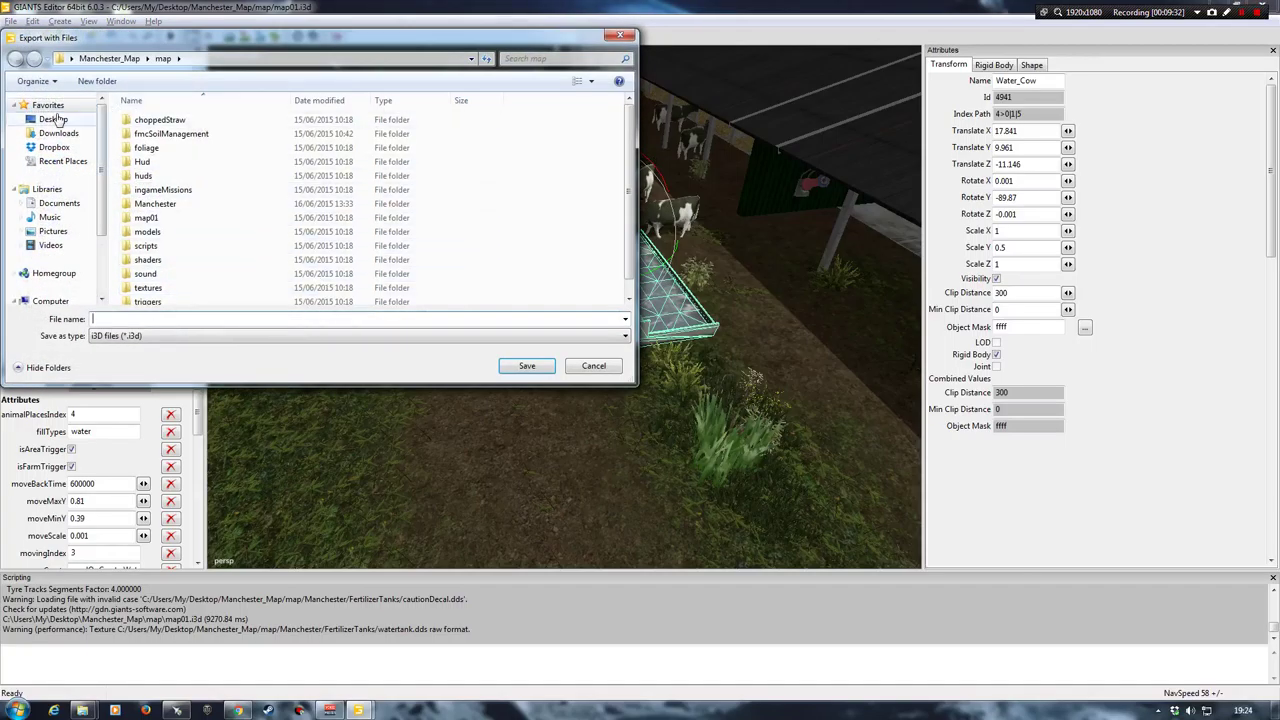
{"action": "left_click", "coordinate": [55, 119]}
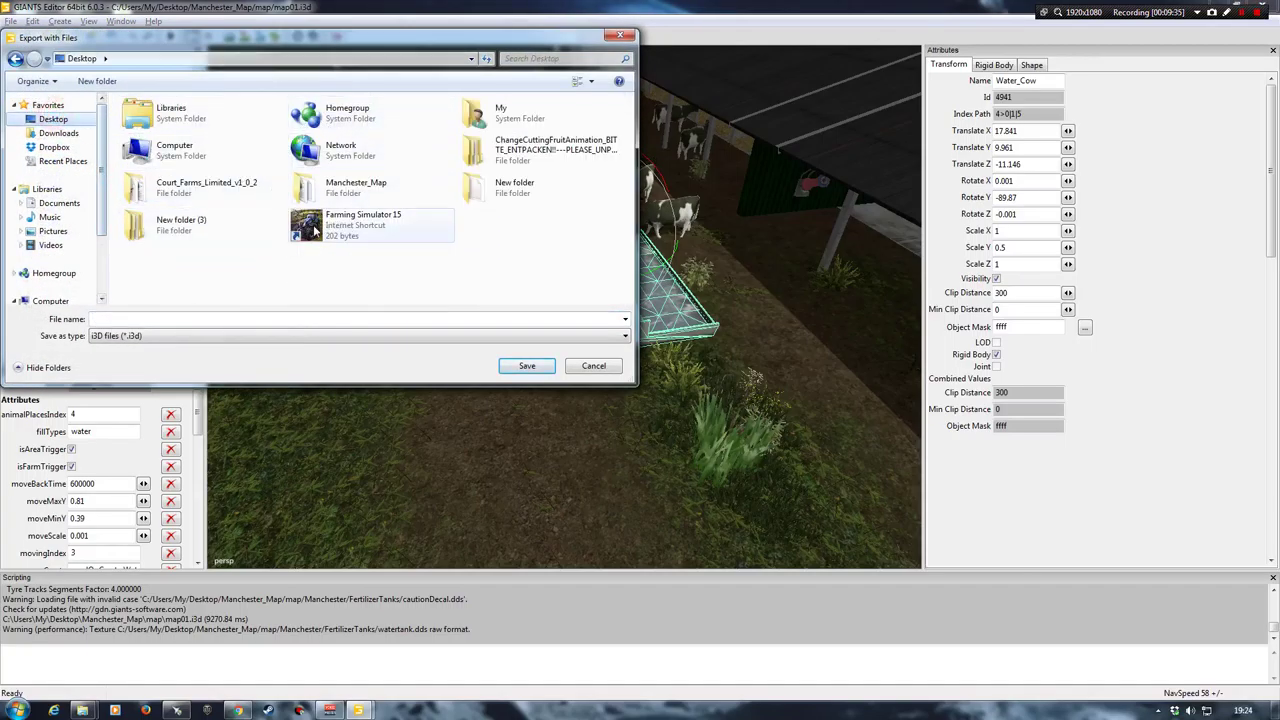
Step: Create a new 'Water Trough Cow' folder on the Desktop and open it as the export location
{"action": "left_click", "coordinate": [97, 81]}
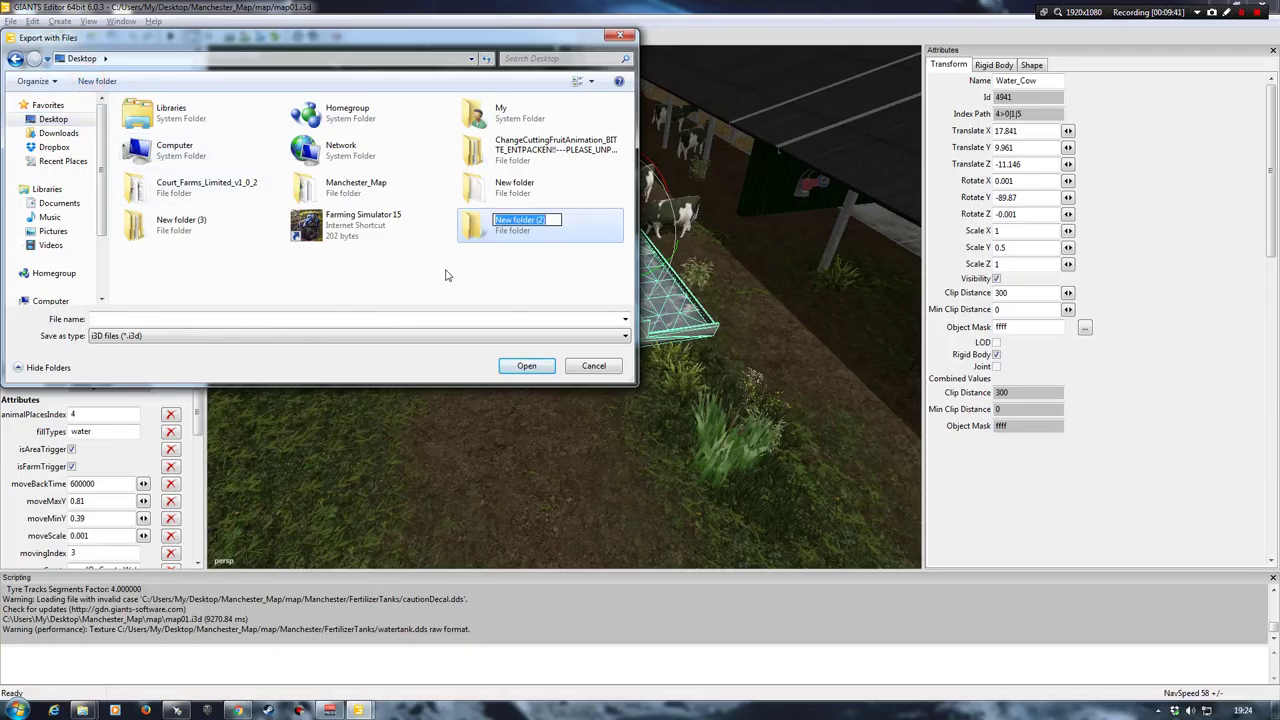
{"action": "type", "text": "Water"}
{"action": "left_click_drag", "start_coordinate": [383, 37], "coordinate": [580, 37]}
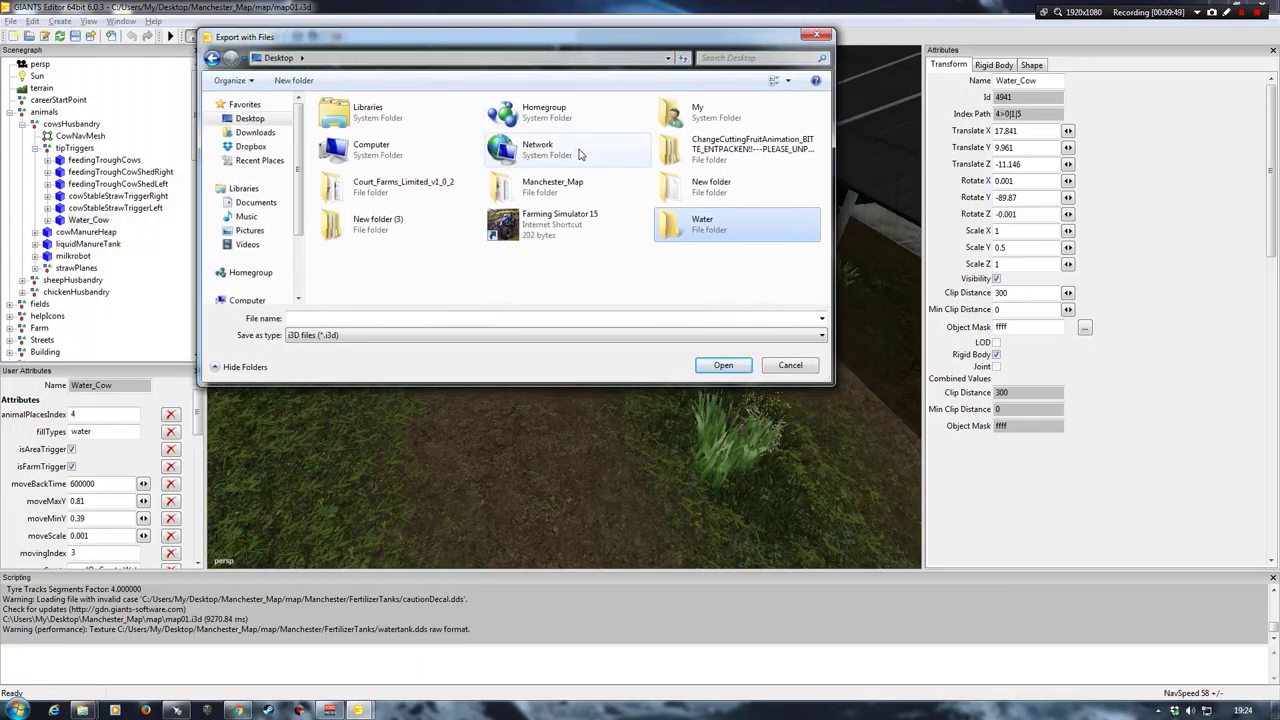
{"action": "left_click", "coordinate": [716, 222]}
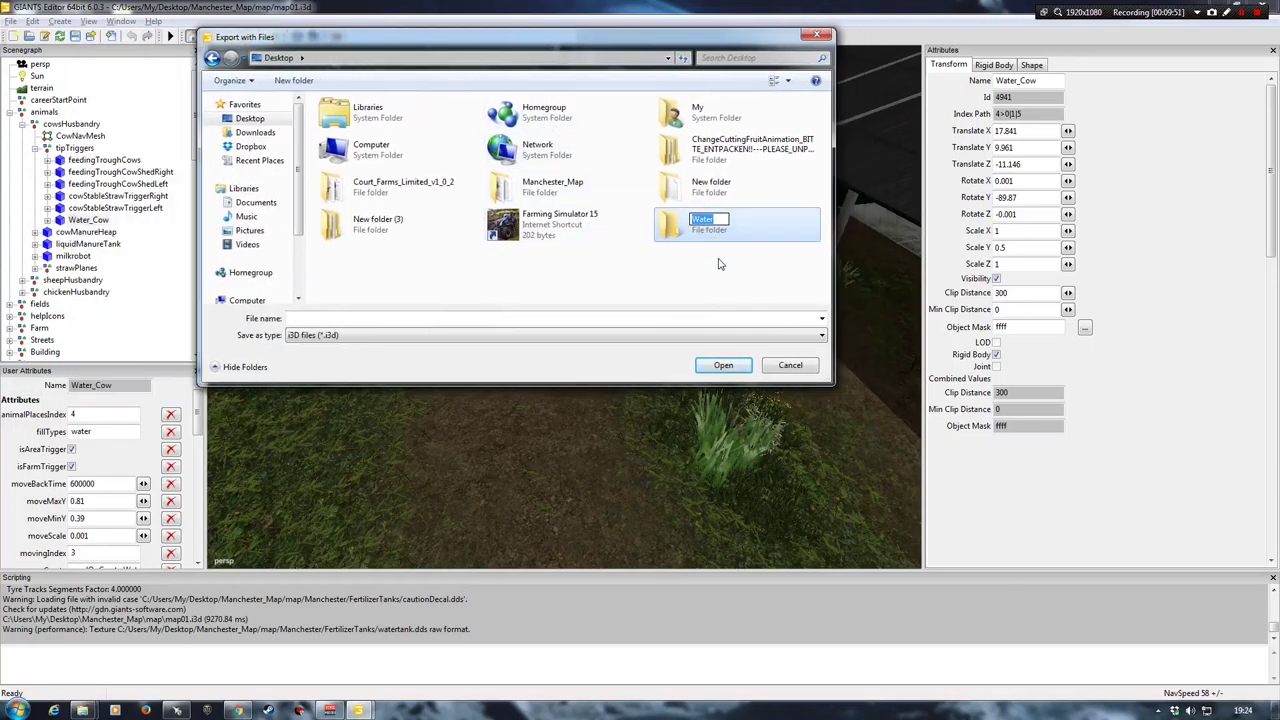
{"action": "key", "text": "End"}
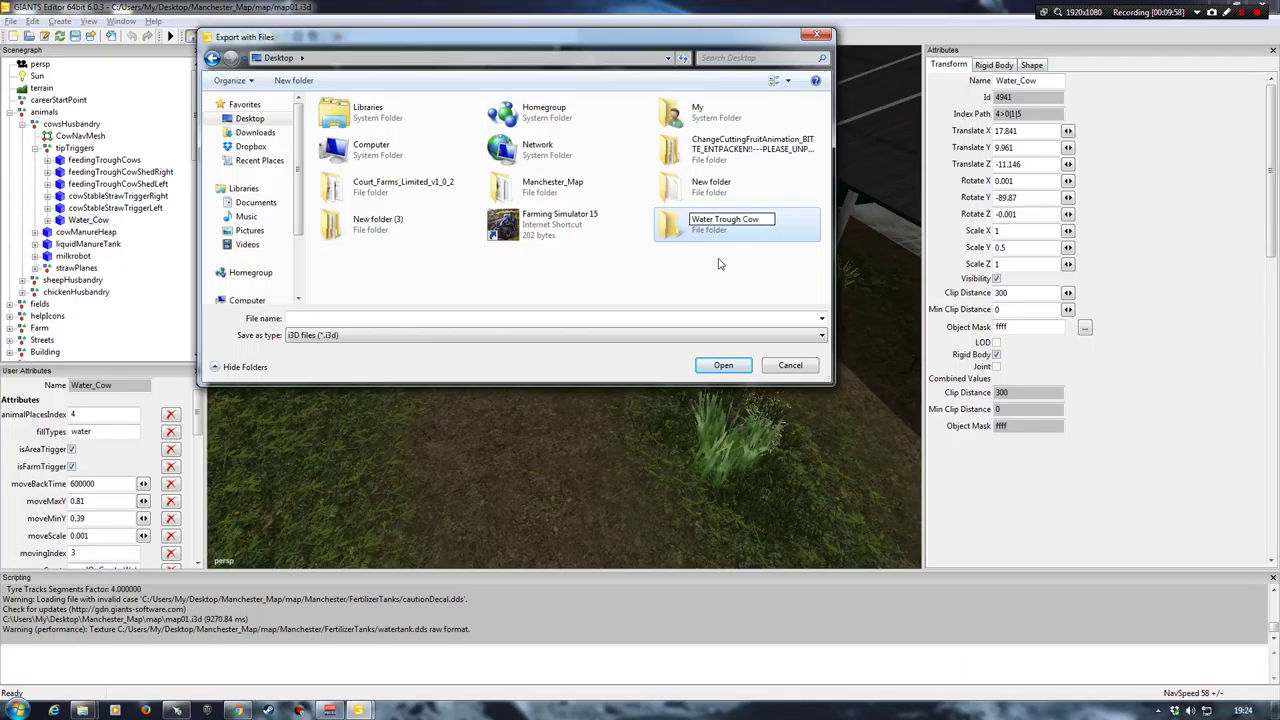
{"action": "left_click", "coordinate": [717, 264]}
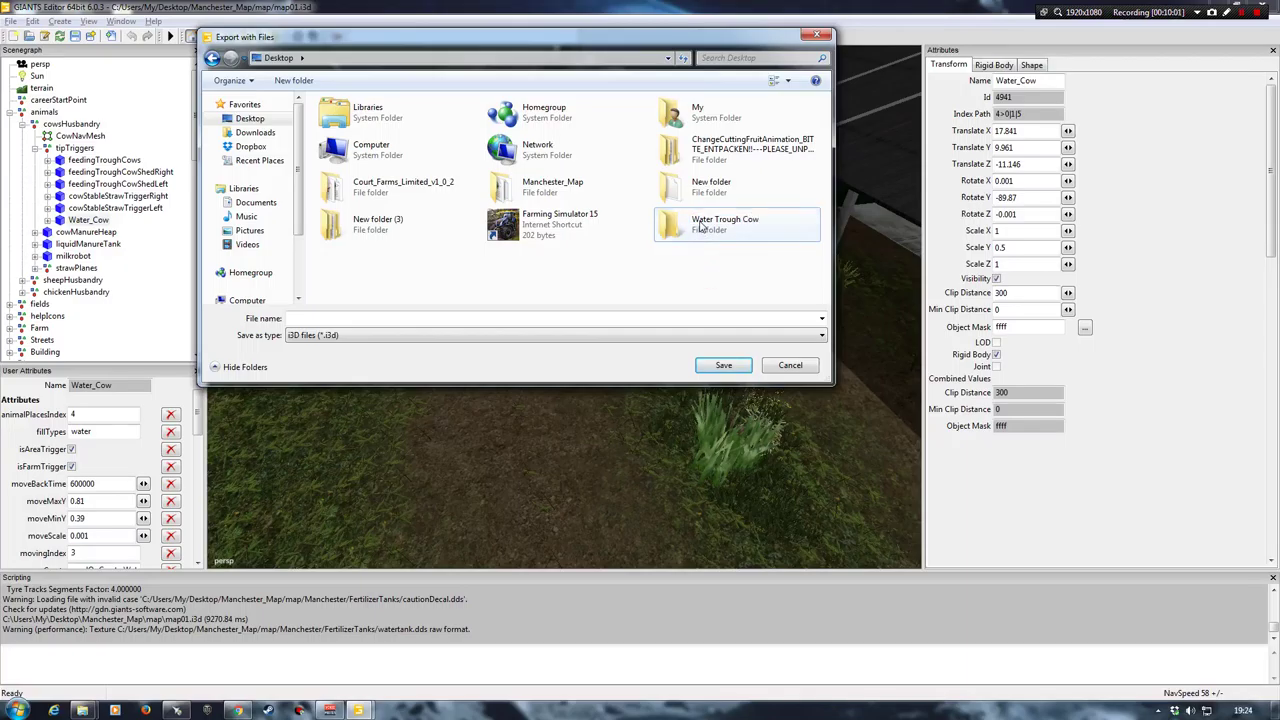
{"action": "double_click", "coordinate": [702, 225]}
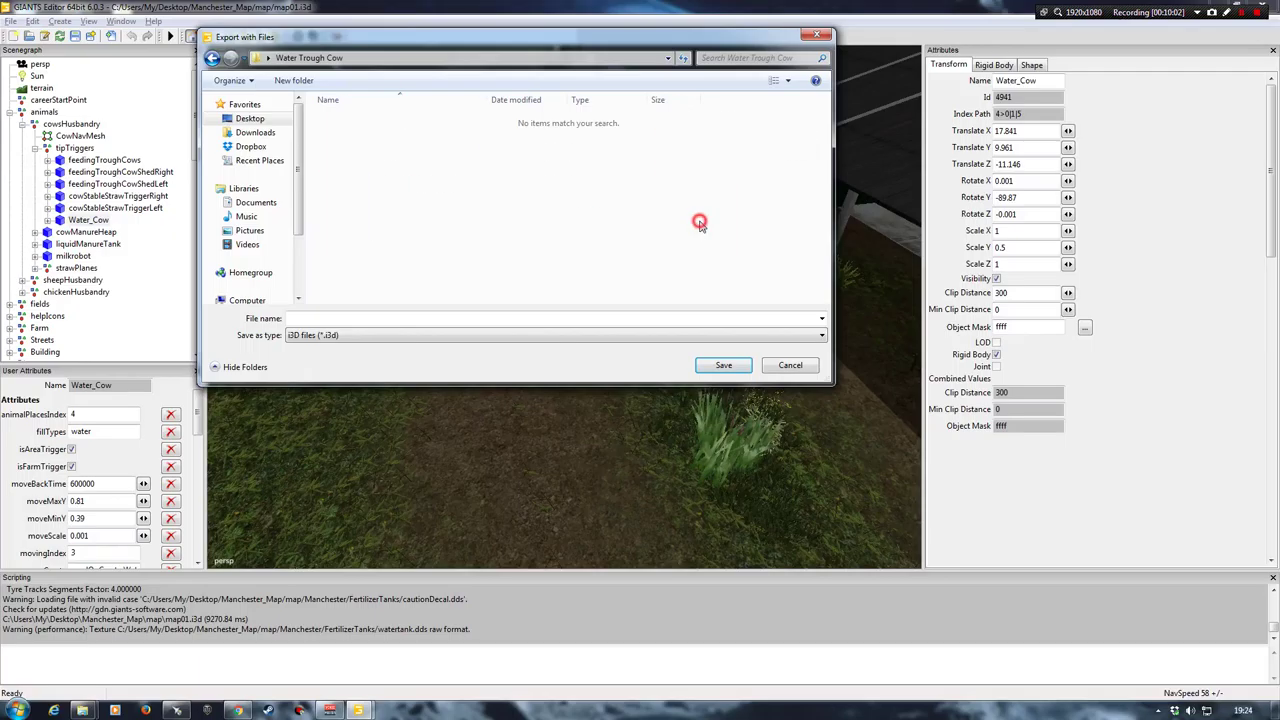
{"action": "left_click", "coordinate": [410, 320]}
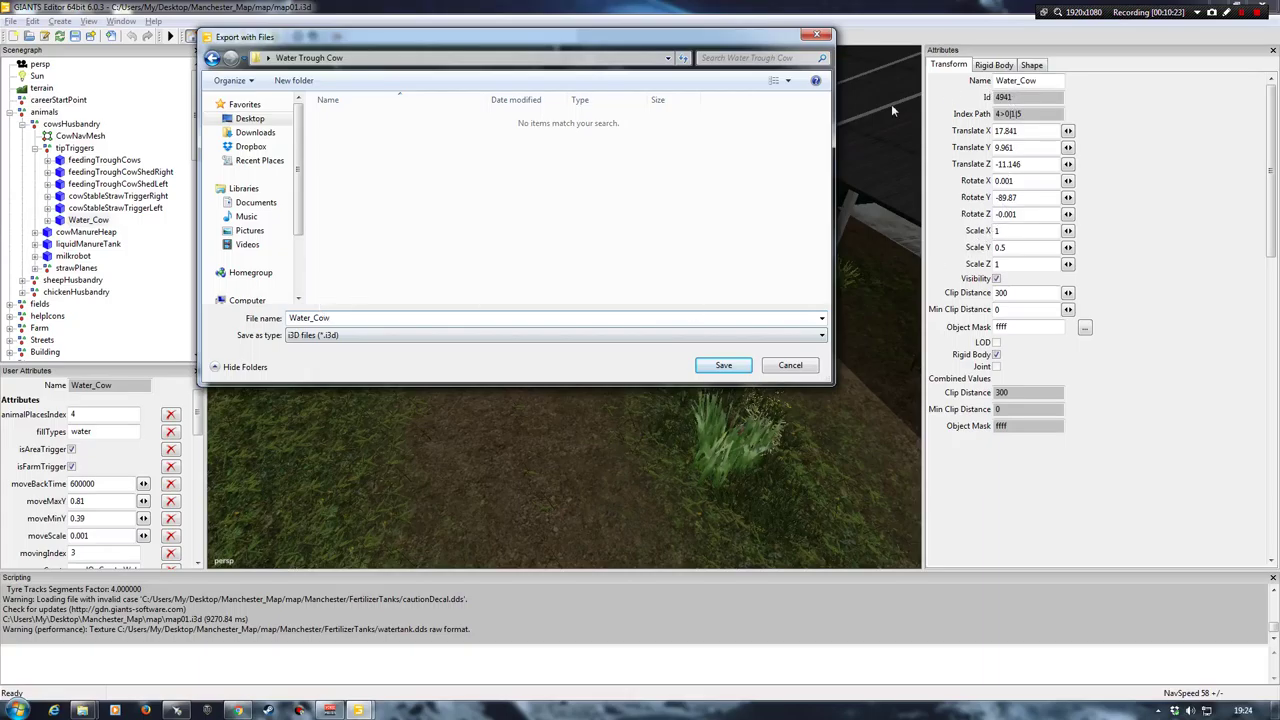
Step: Save the Water_Cow export, then close GIANTS Editor without saving the Manchester map
{"action": "left_click", "coordinate": [723, 365]}
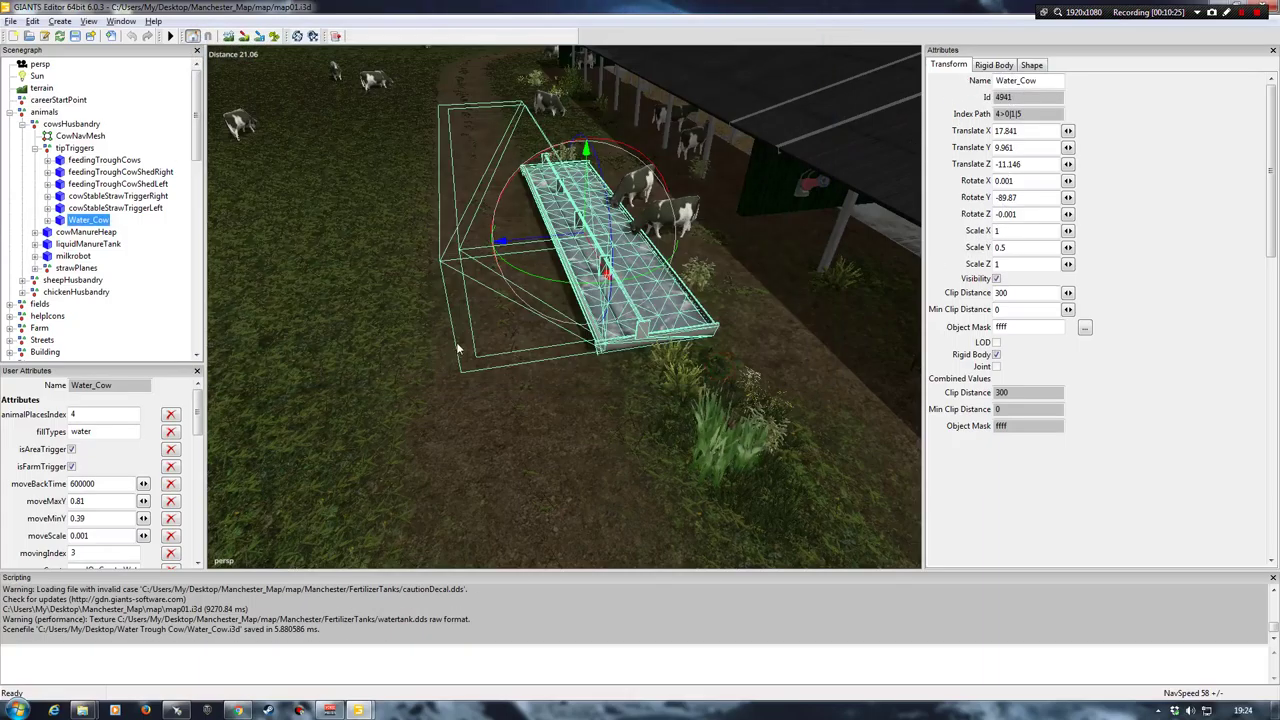
{"action": "left_click", "coordinate": [718, 286]}
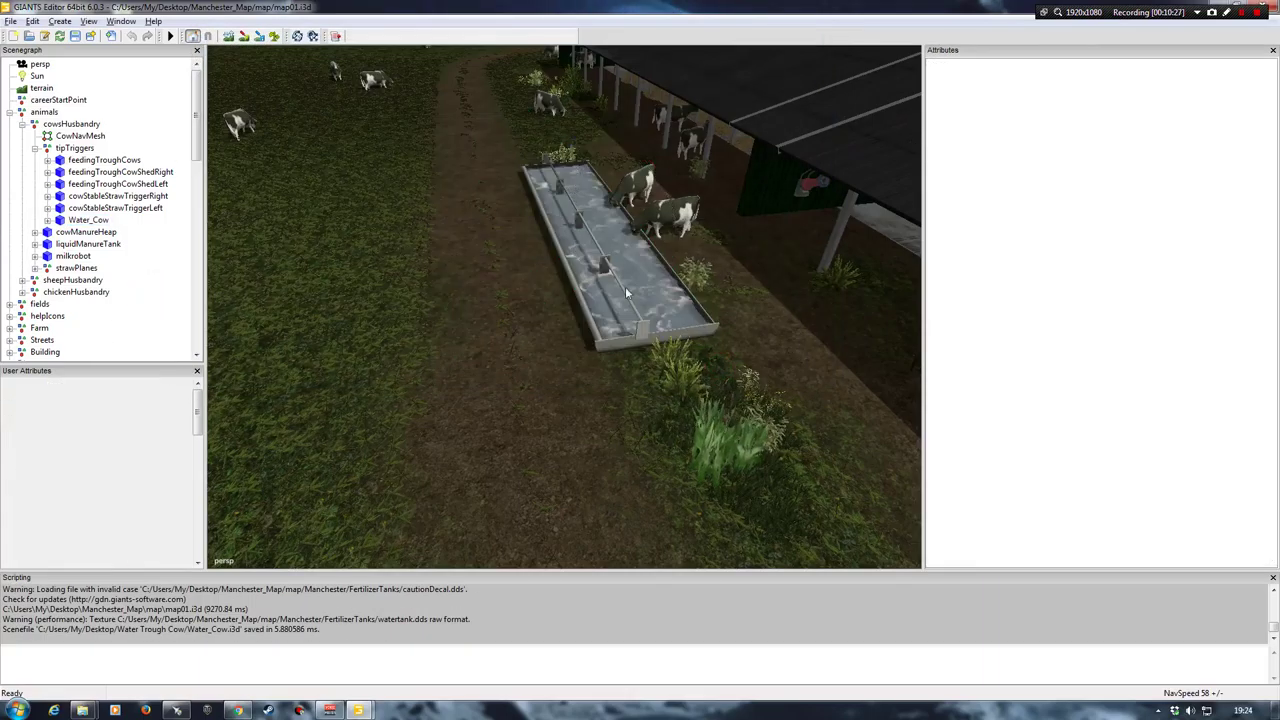
{"action": "double_click", "coordinate": [940, 7]}
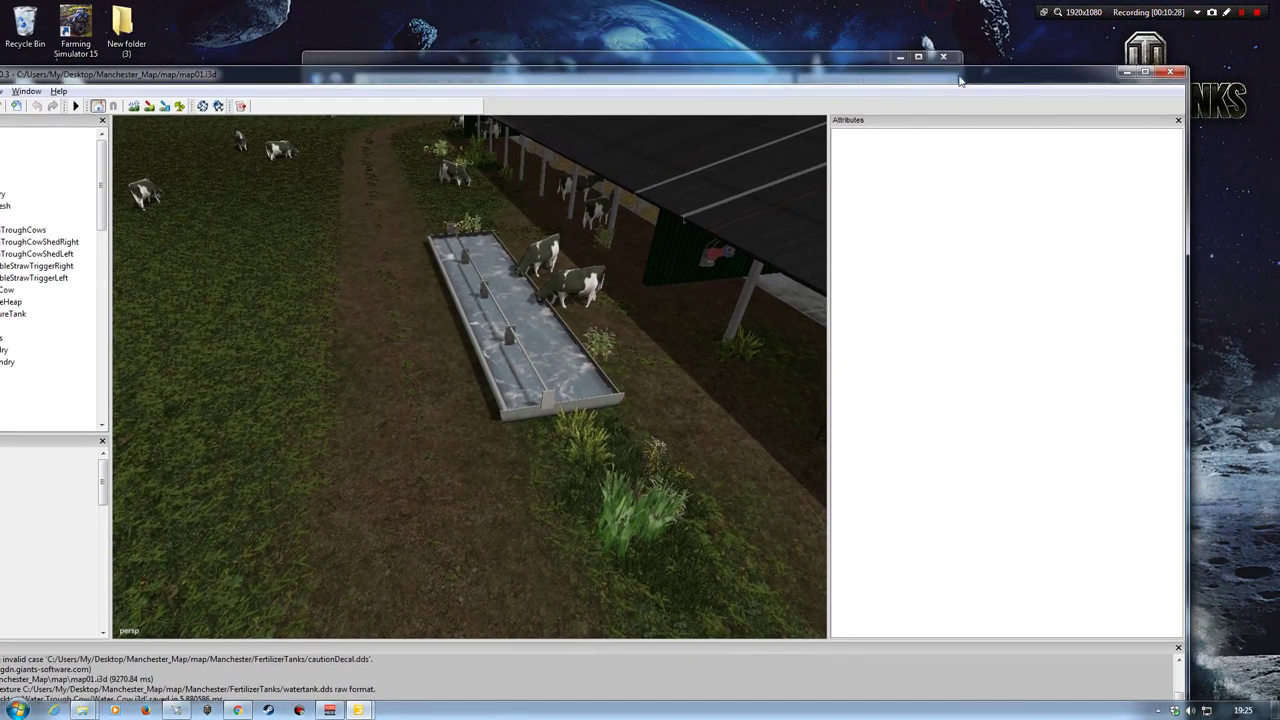
{"action": "left_click", "coordinate": [1170, 72]}
{"action": "left_click", "coordinate": [600, 425]}
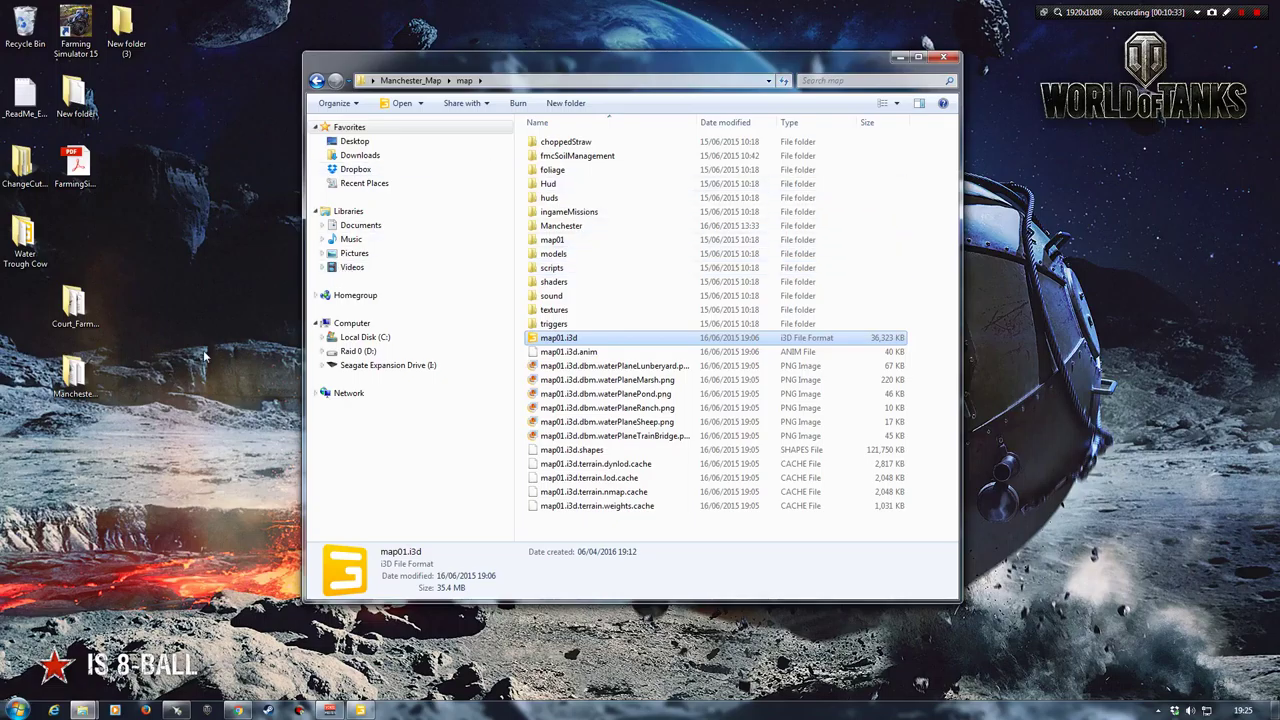
Step: Close the Manchester map folder window and bring back the Court Farms map folder window
{"action": "left_click", "coordinate": [60, 278]}
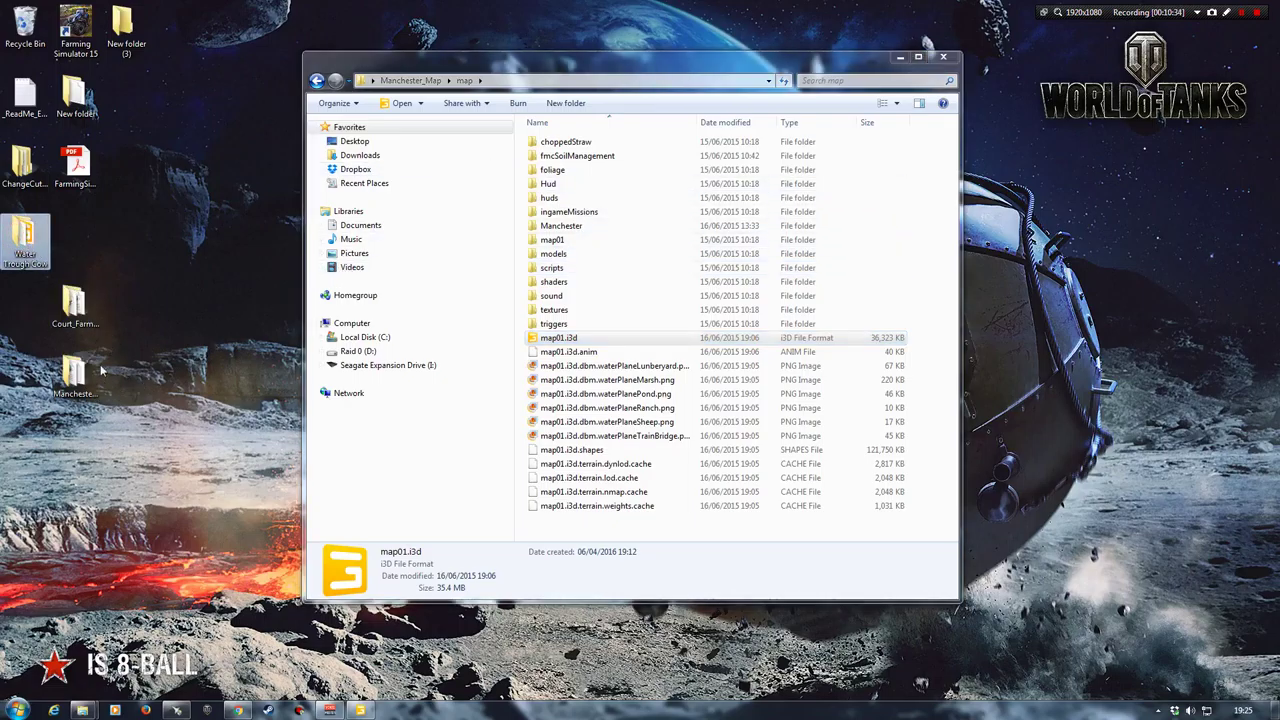
{"action": "left_click_drag", "start_coordinate": [120, 410], "coordinate": [14, 372]}
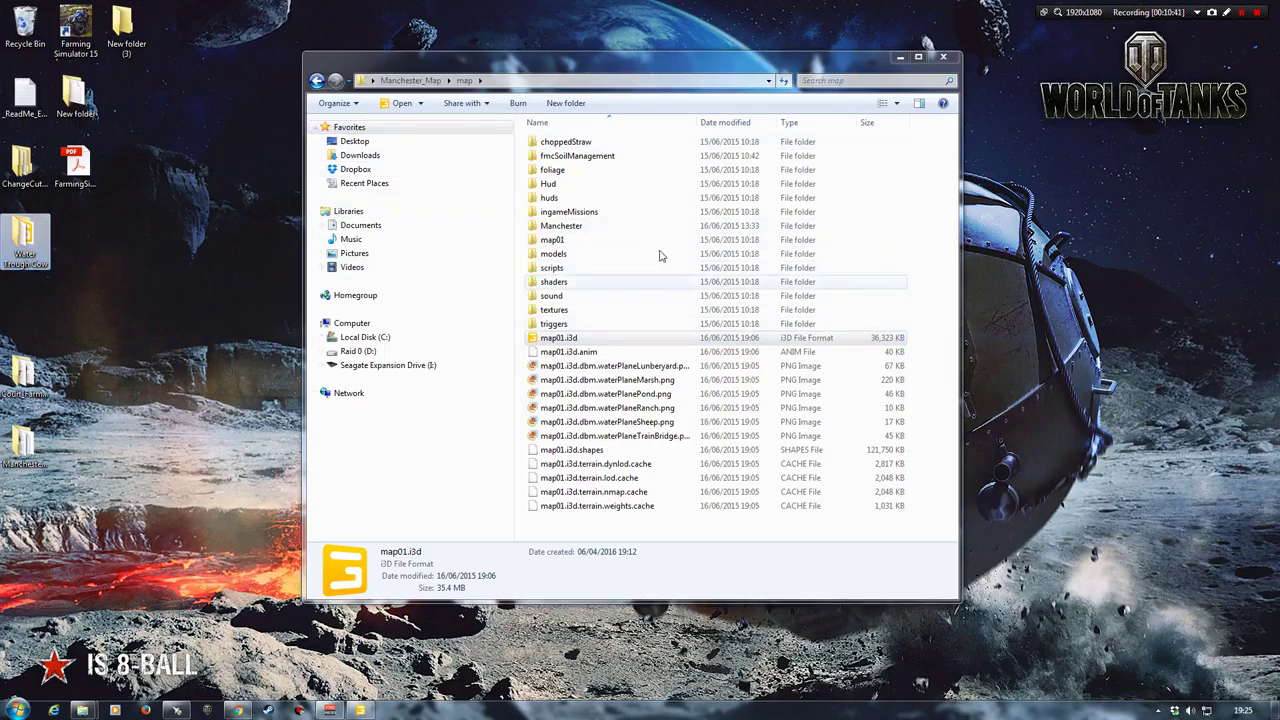
{"action": "left_click", "coordinate": [943, 57]}
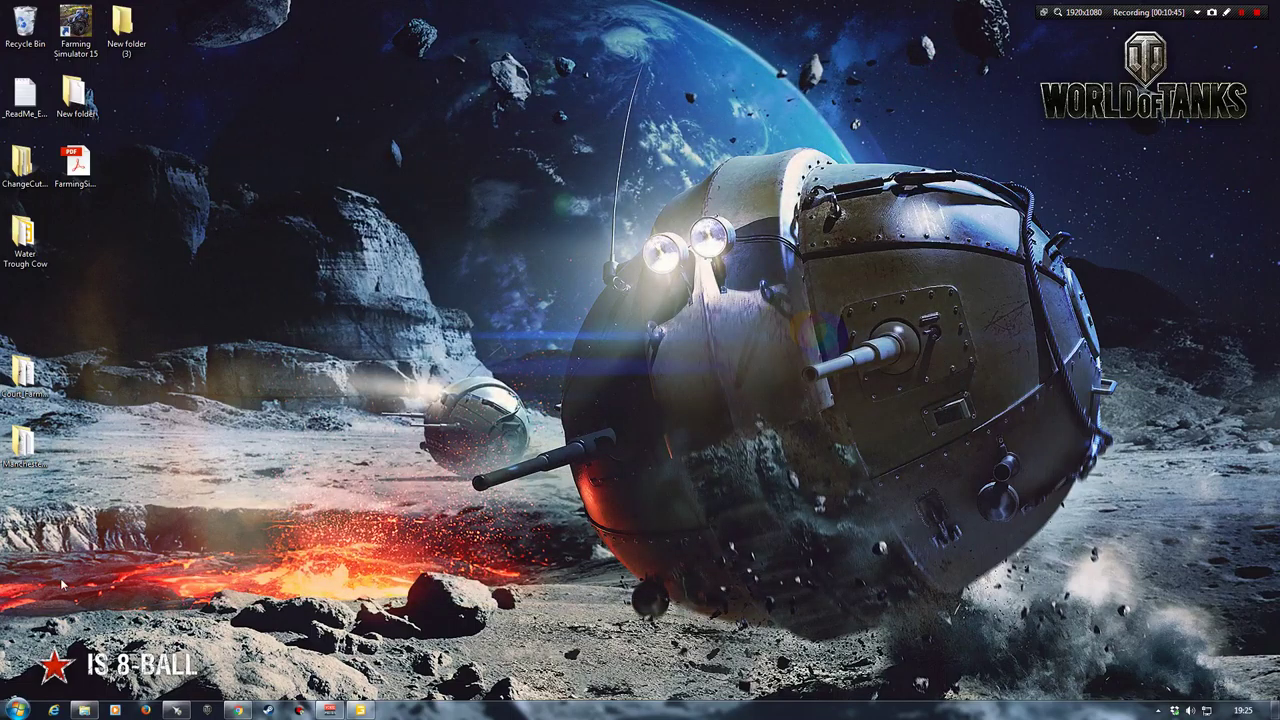
{"action": "left_click", "coordinate": [84, 710]}
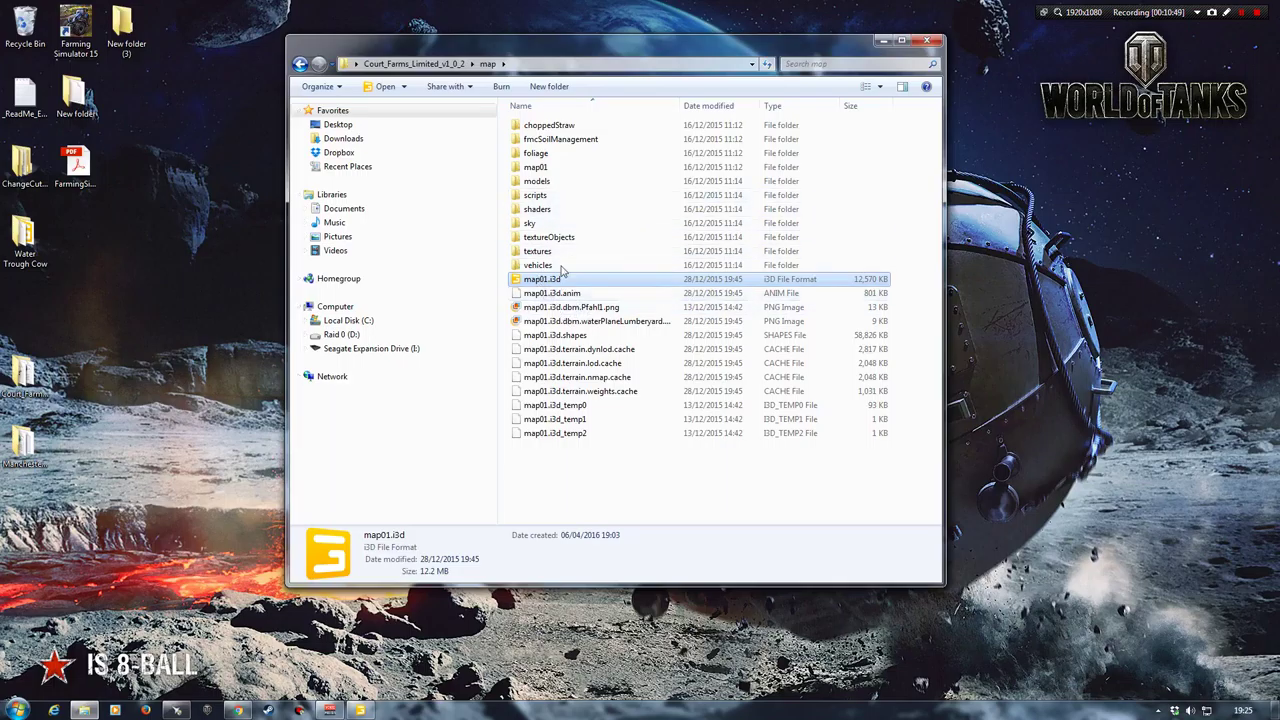
Step: Paste the Water Trough Cow folder into Court_Farms_Limited_v1_0_2\map\models\animals
{"action": "key", "text": "BackSpace"}
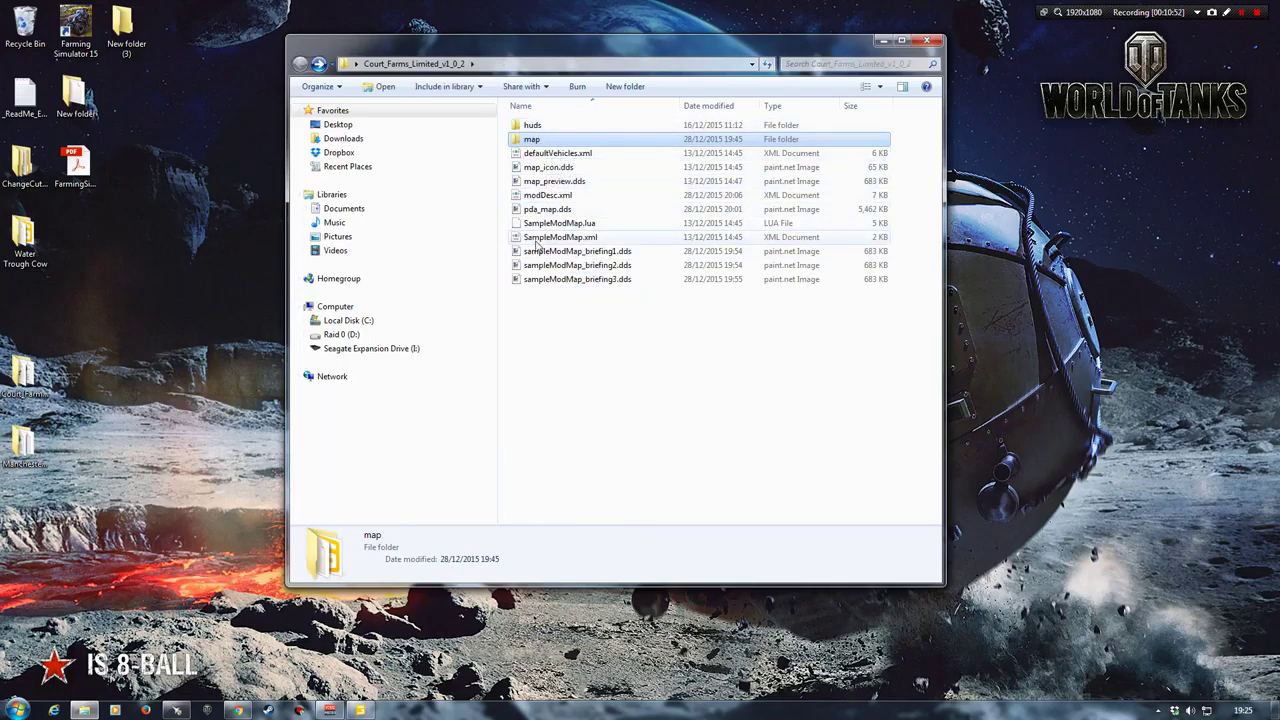
{"action": "double_click", "coordinate": [542, 140]}
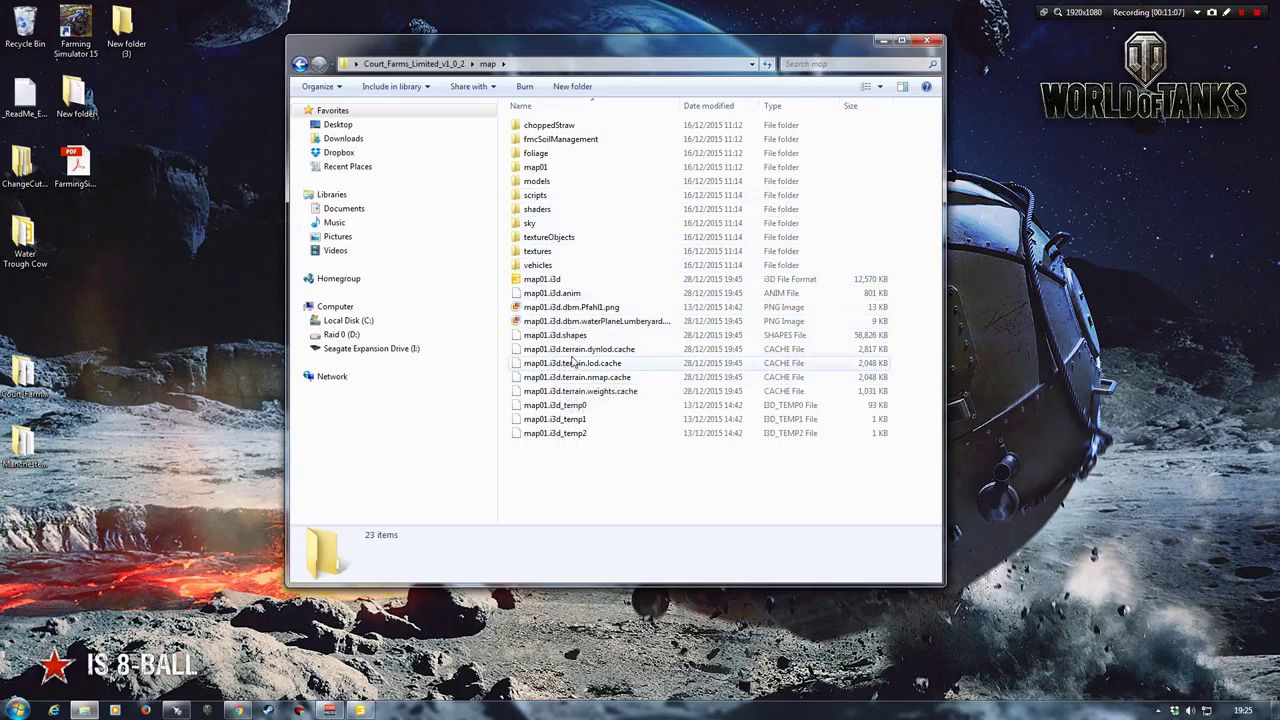
{"action": "double_click", "coordinate": [537, 181]}
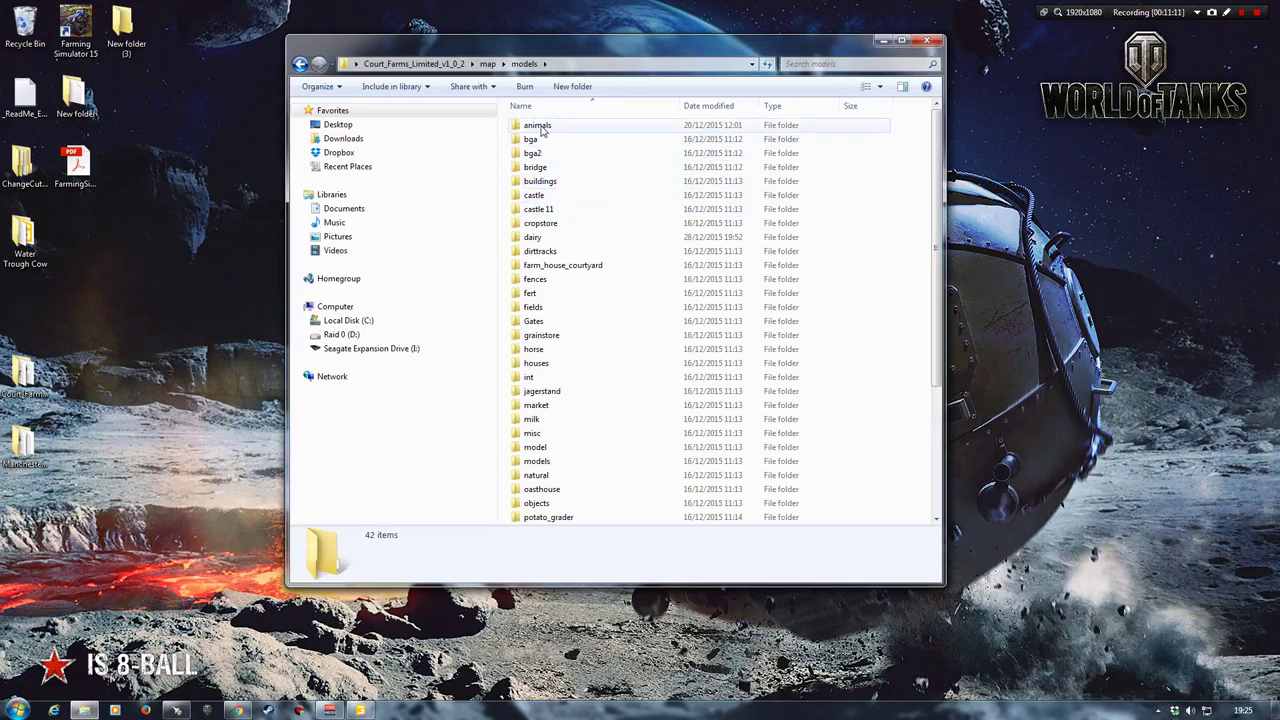
{"action": "double_click", "coordinate": [541, 129]}
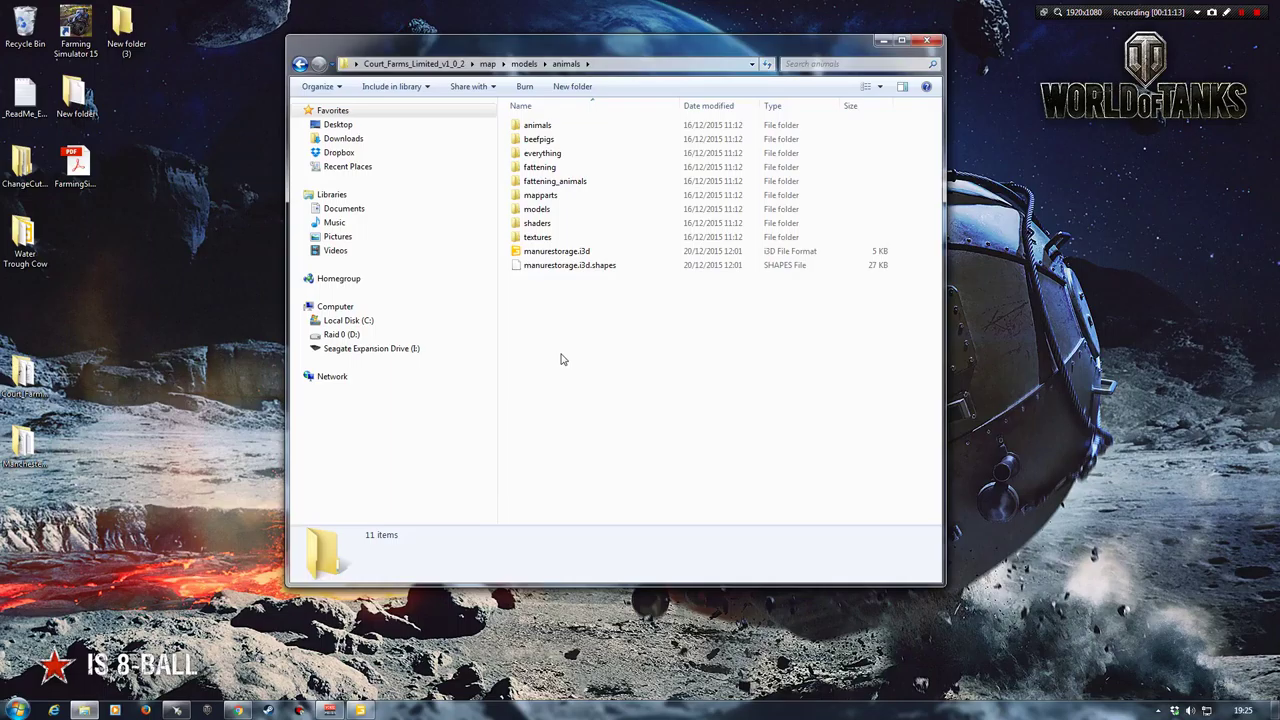
{"action": "key", "text": "ctrl+v"}
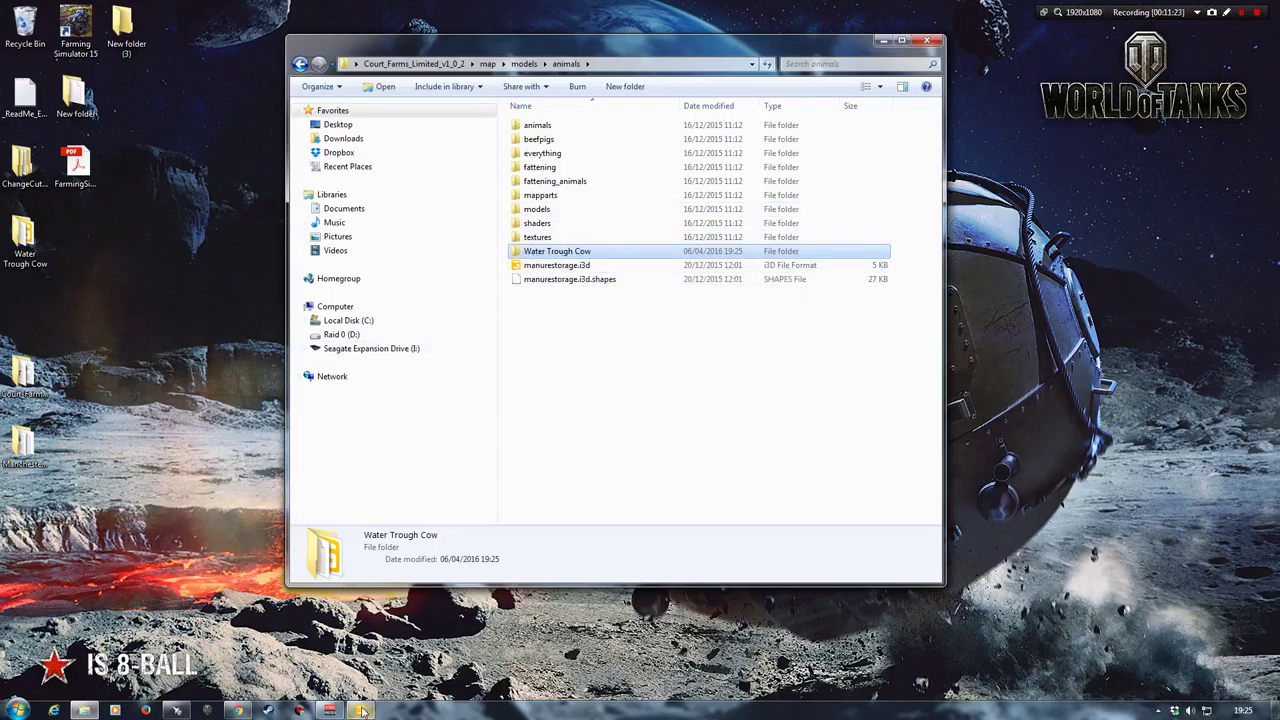
Step: Maximize the editor and import Water_Cow.i3d from map/models/animals/Water Trough Cow into Court Farms
{"action": "left_click", "coordinate": [362, 650]}
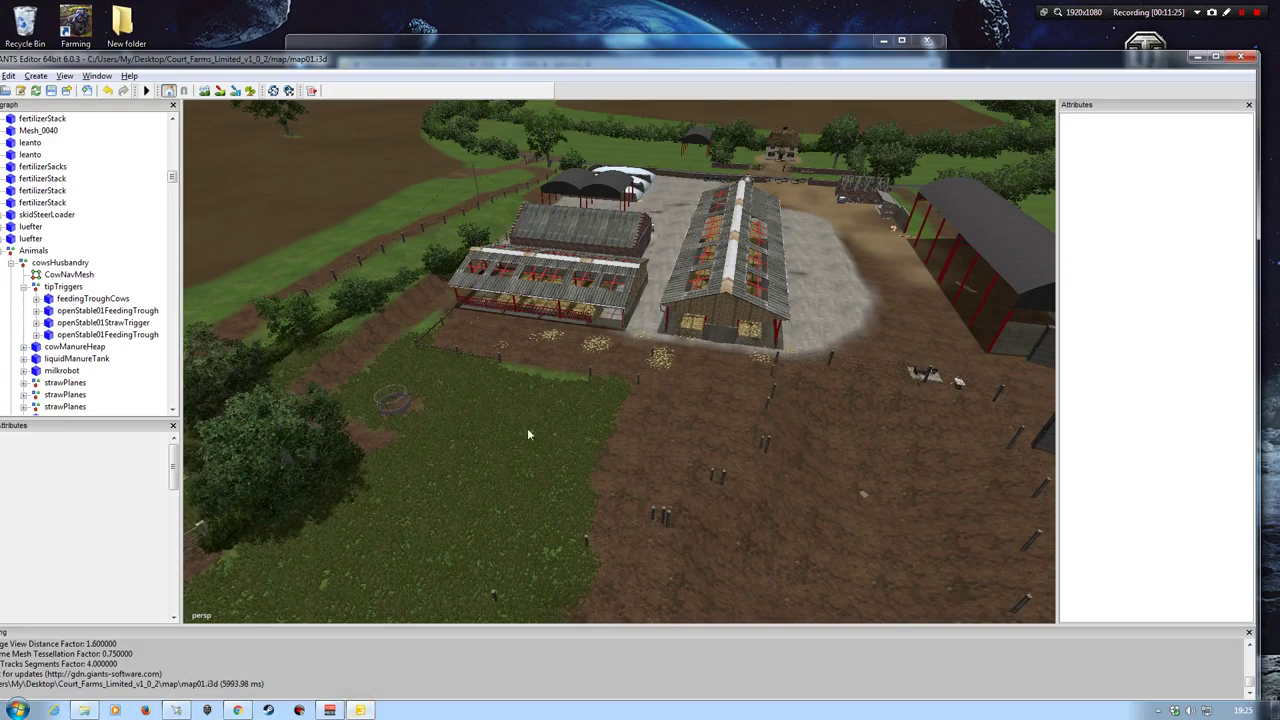
{"action": "left_click_drag", "start_coordinate": [550, 62], "coordinate": [553, 4]}
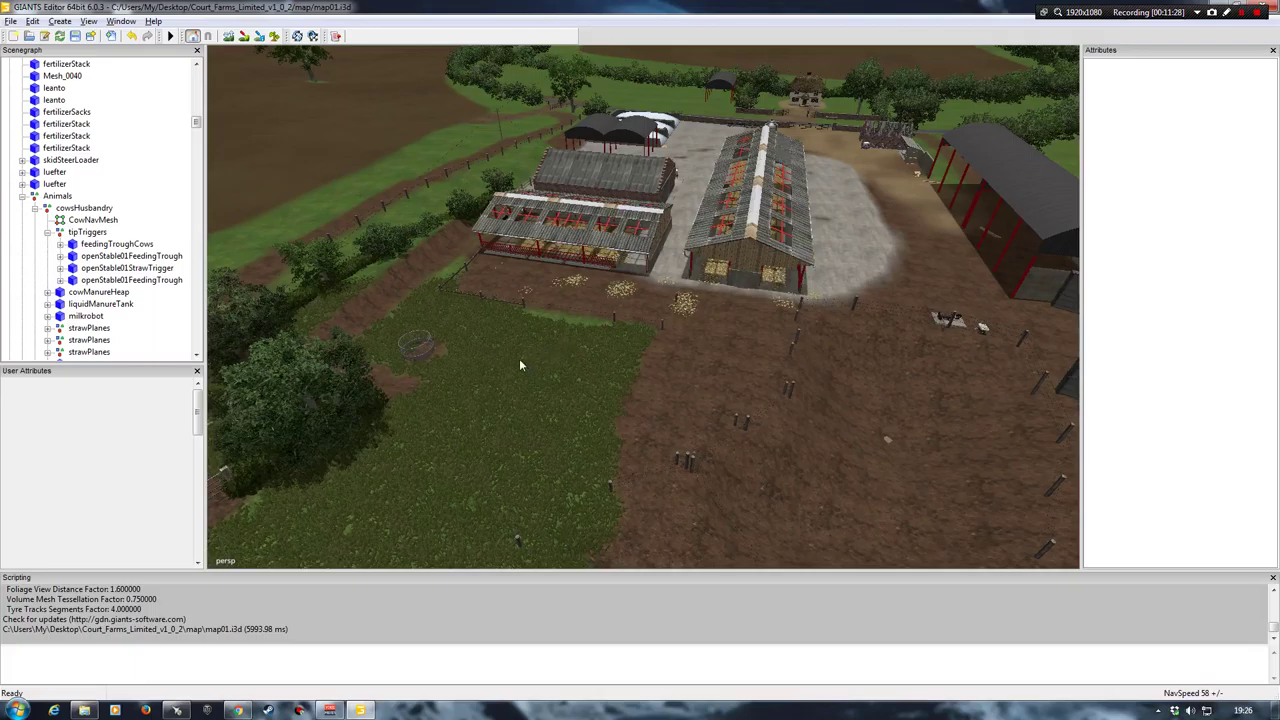
{"action": "left_click", "coordinate": [11, 21]}
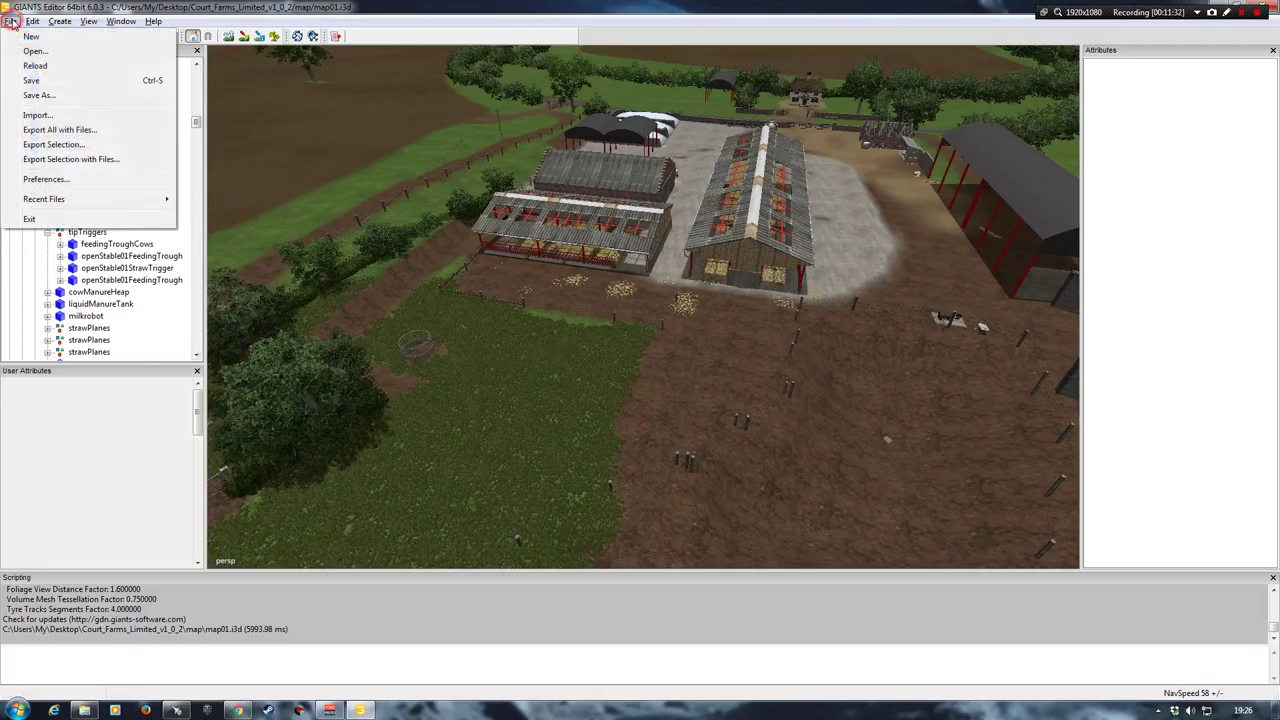
{"action": "left_click", "coordinate": [37, 115]}
{"action": "left_click", "coordinate": [250, 118]}
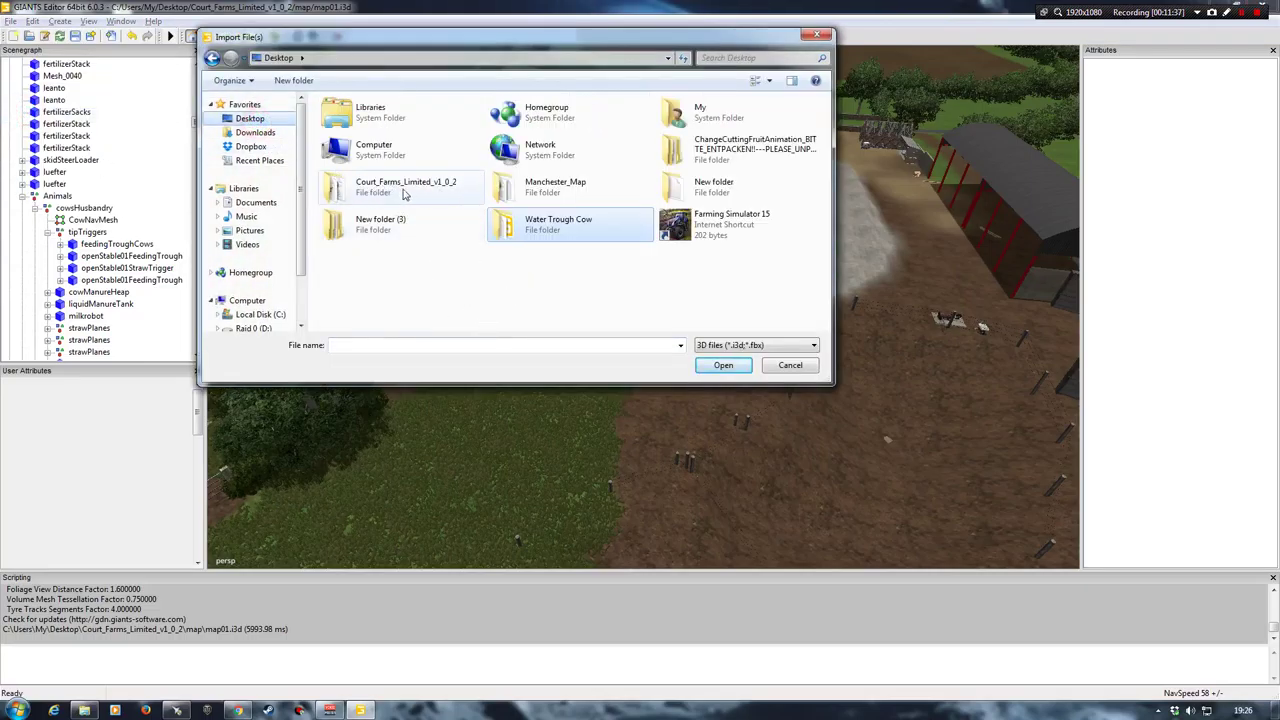
{"action": "double_click", "coordinate": [358, 190]}
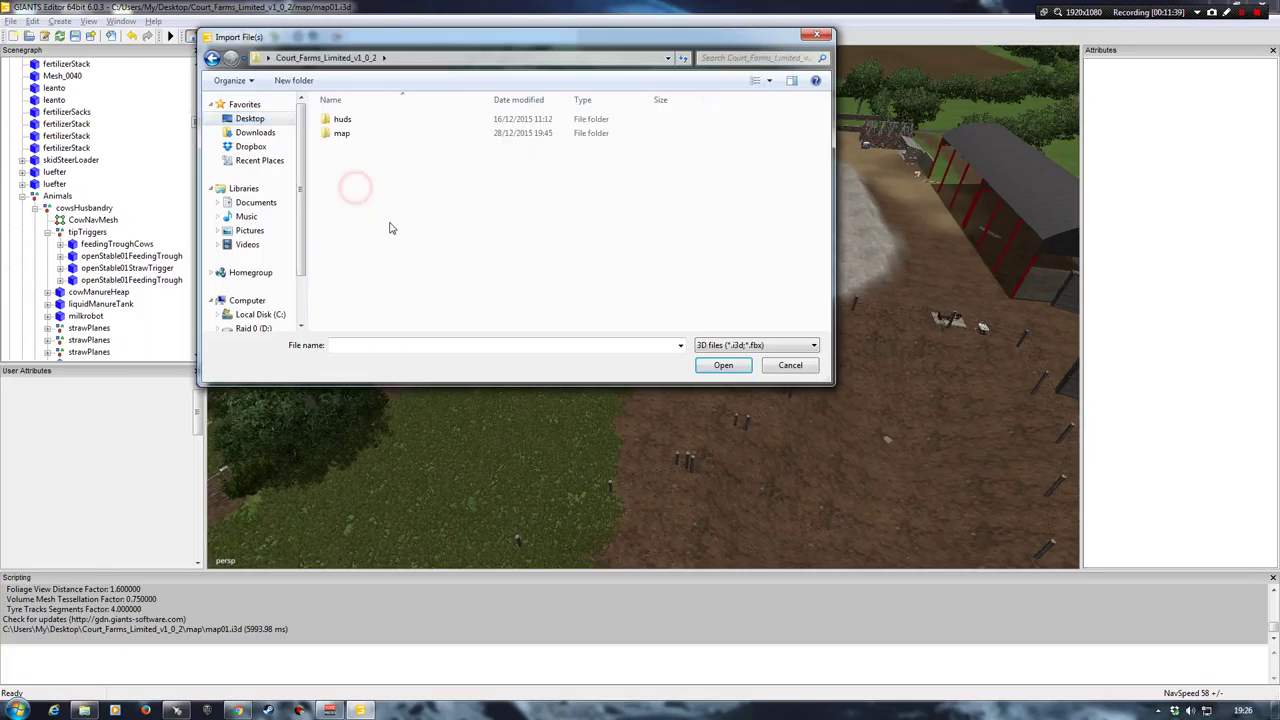
{"action": "double_click", "coordinate": [345, 134]}
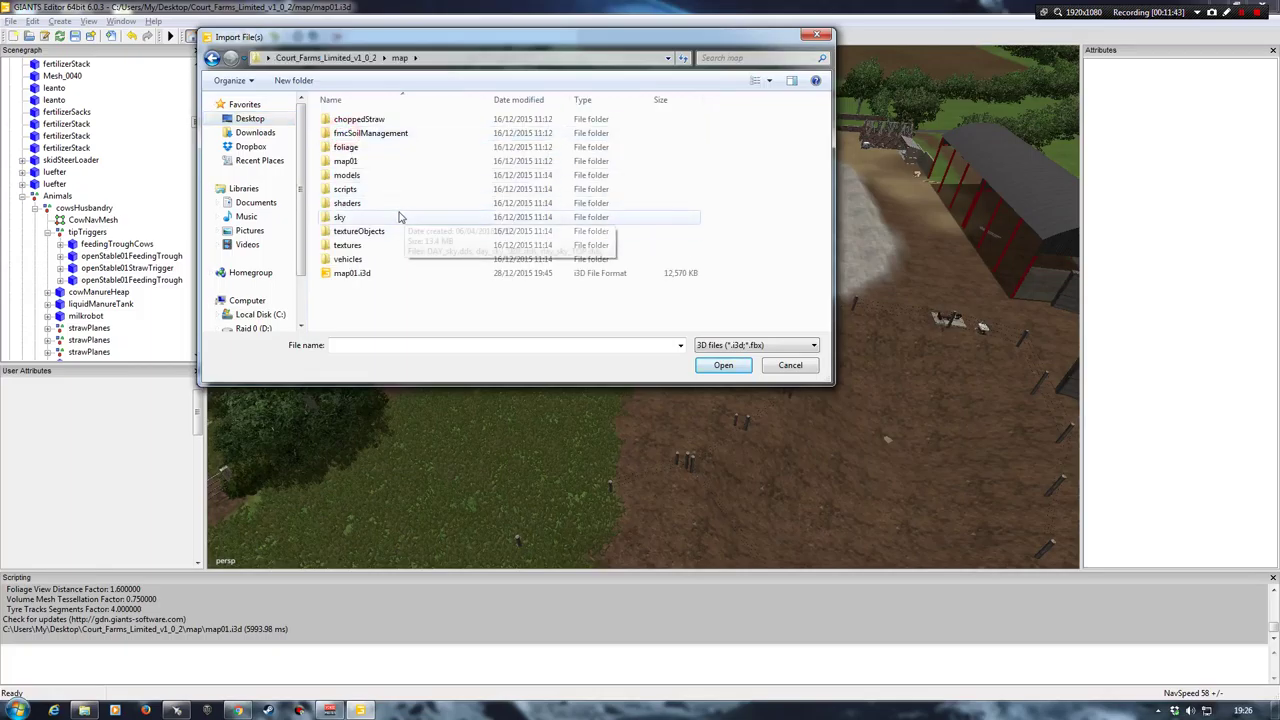
{"action": "left_click", "coordinate": [360, 176]}
{"action": "double_click", "coordinate": [360, 176]}
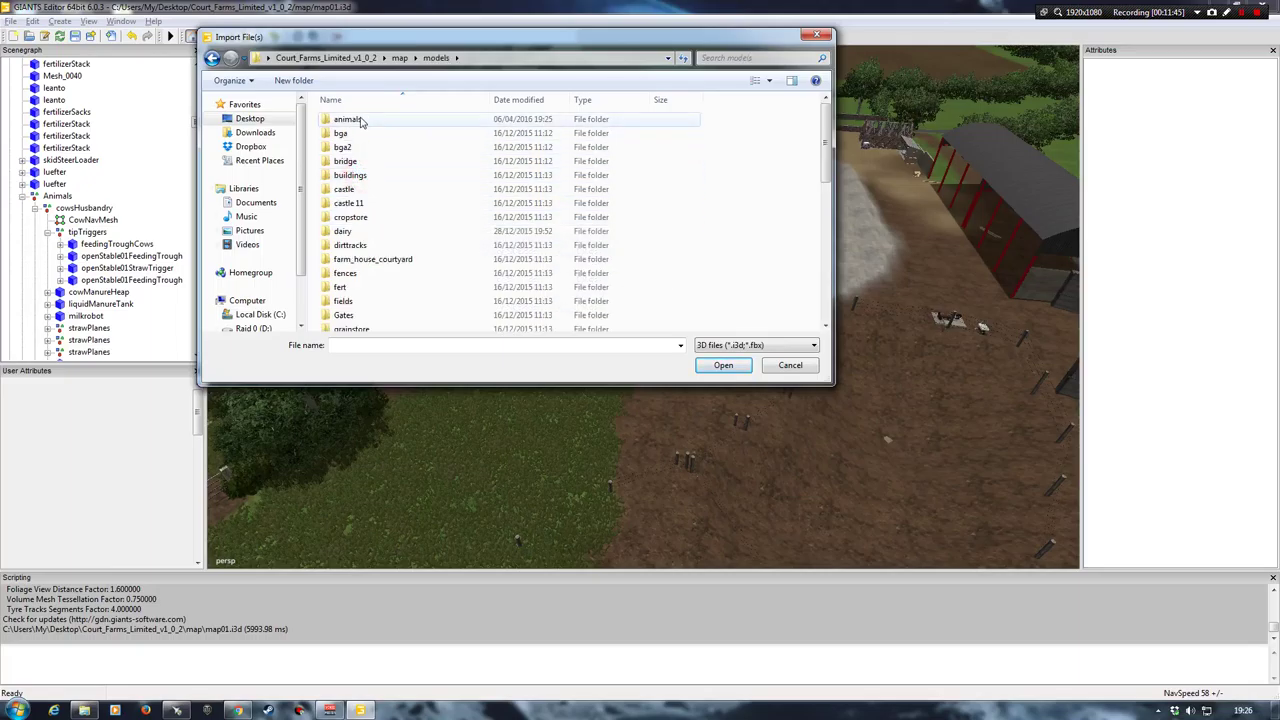
{"action": "double_click", "coordinate": [390, 121]}
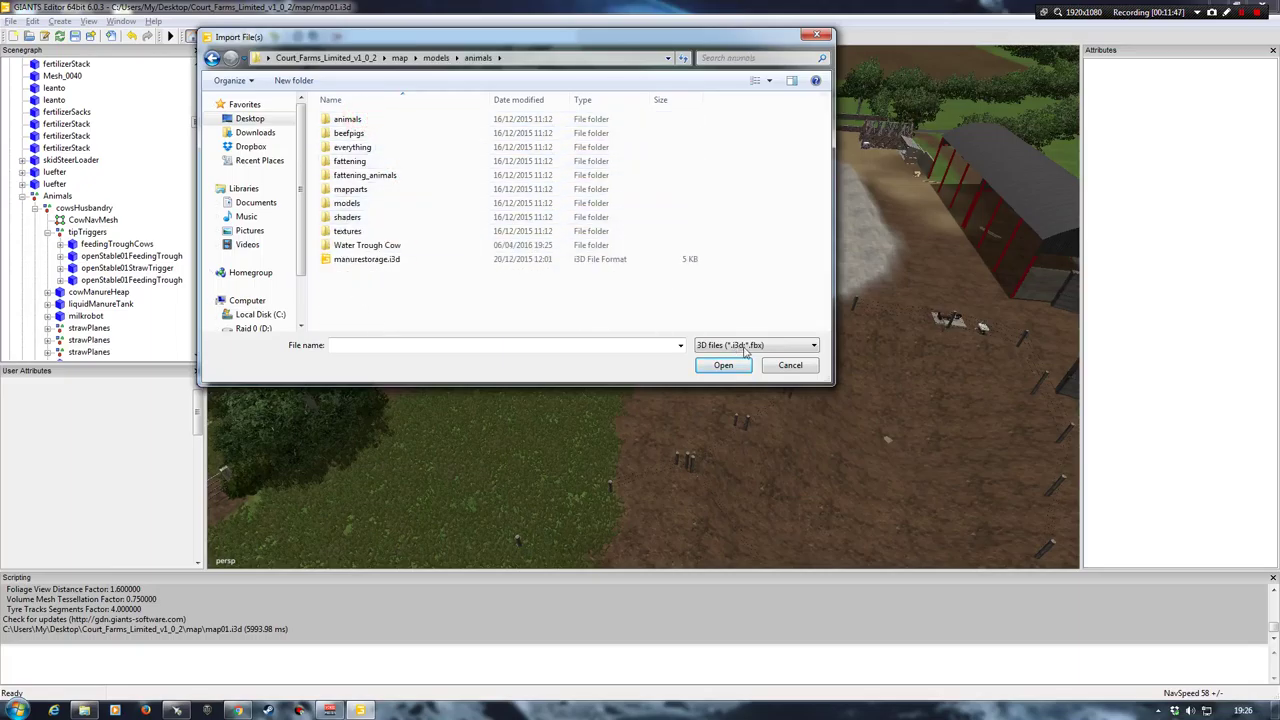
{"action": "double_click", "coordinate": [370, 246]}
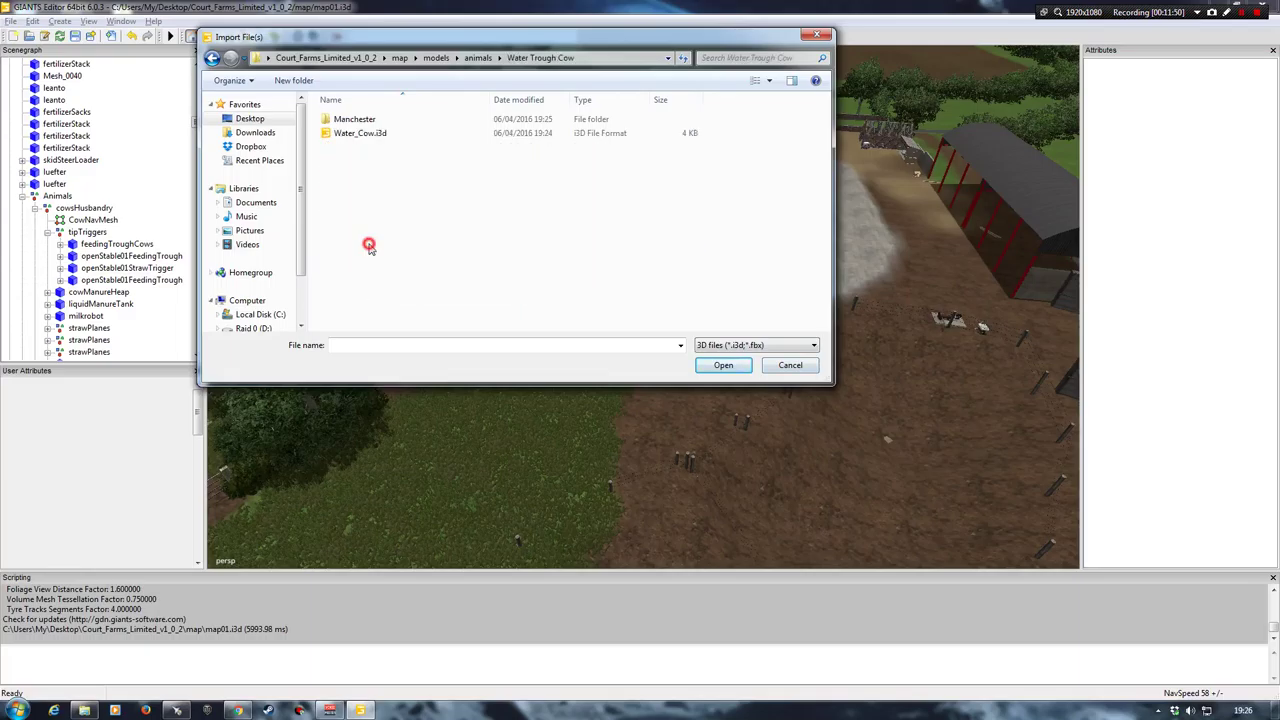
{"action": "double_click", "coordinate": [355, 133]}
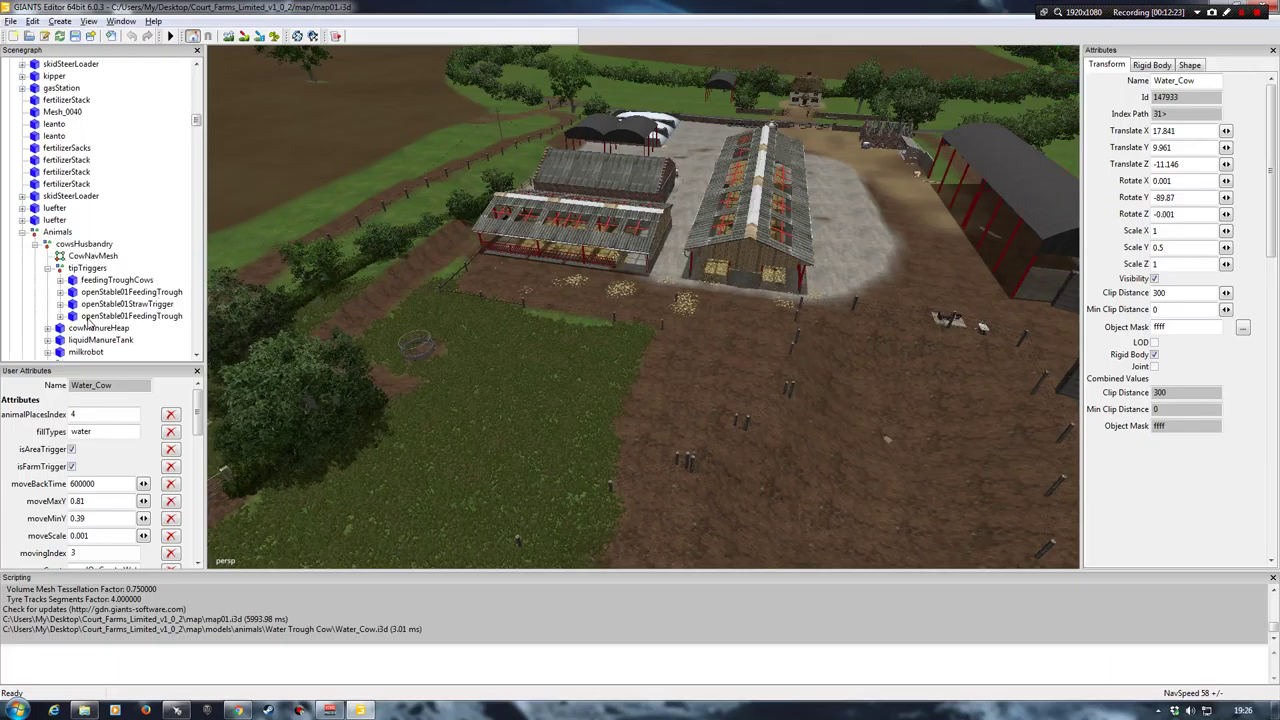
Step: Expand tipTriggers under cowsHusbandry and select the Water_Cow trigger to show its attributes
{"action": "left_click", "coordinate": [47, 268]}
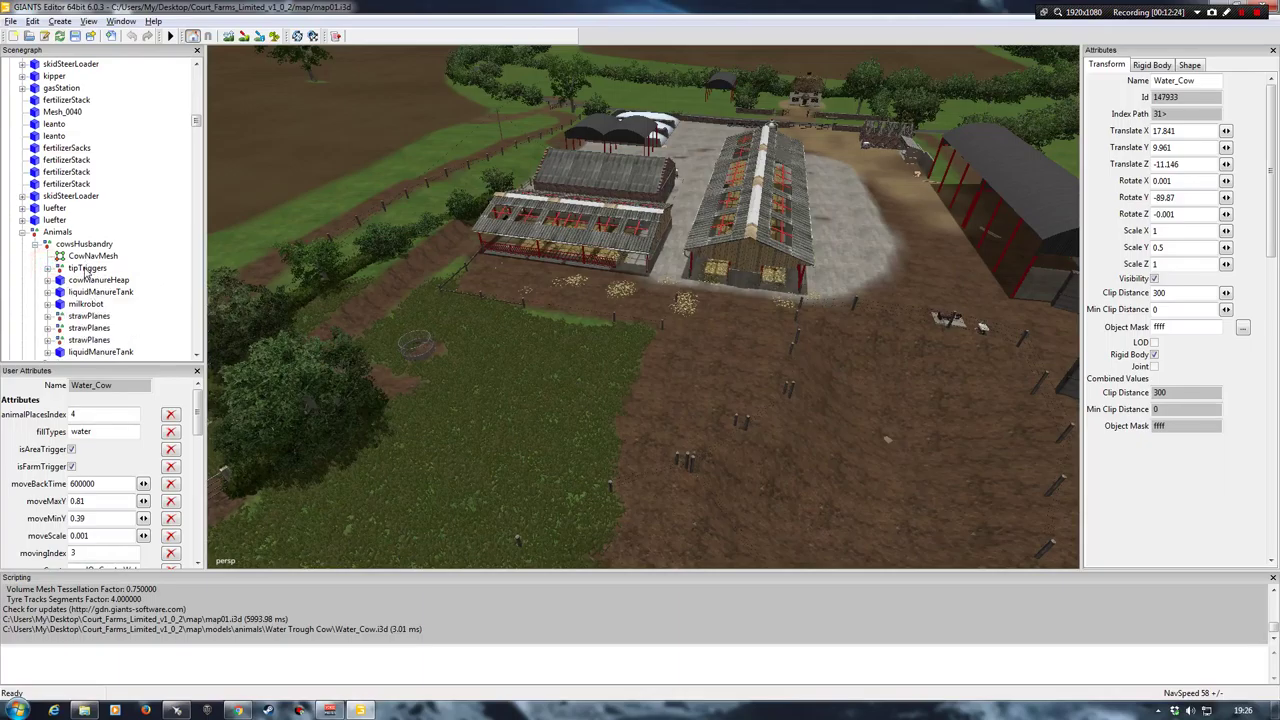
{"action": "left_click", "coordinate": [86, 268]}
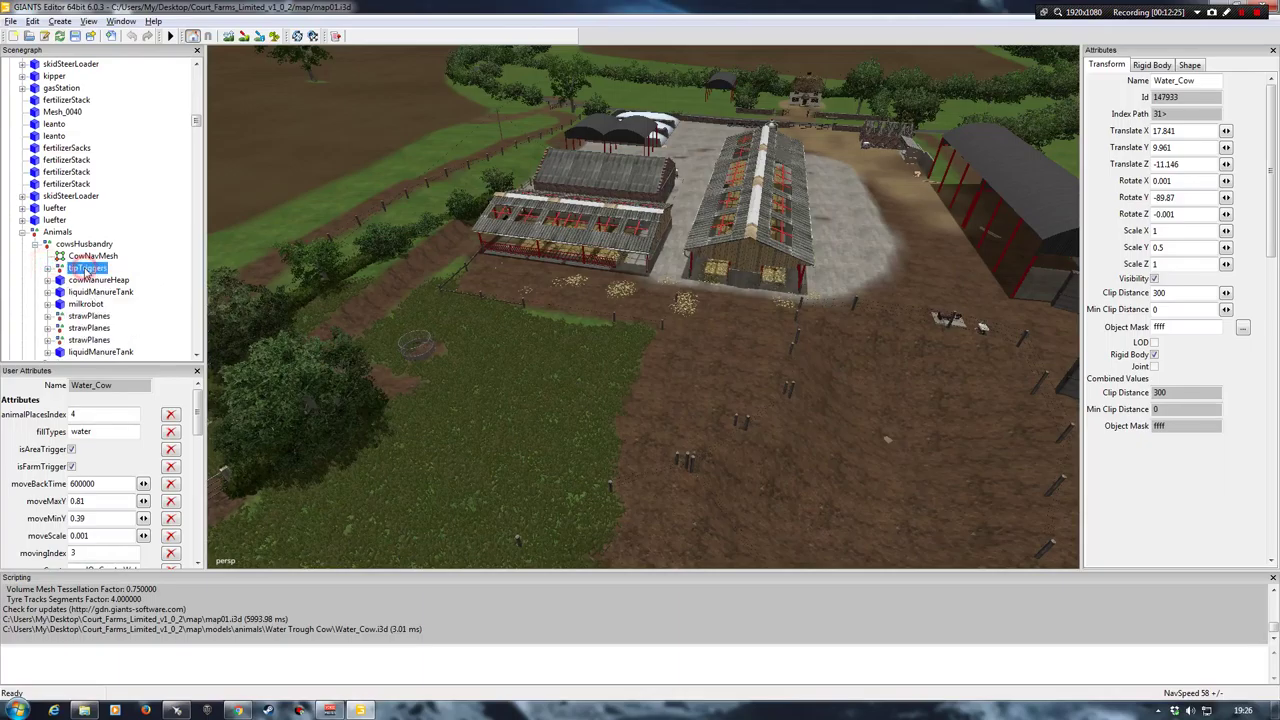
{"action": "left_click", "coordinate": [388, 283]}
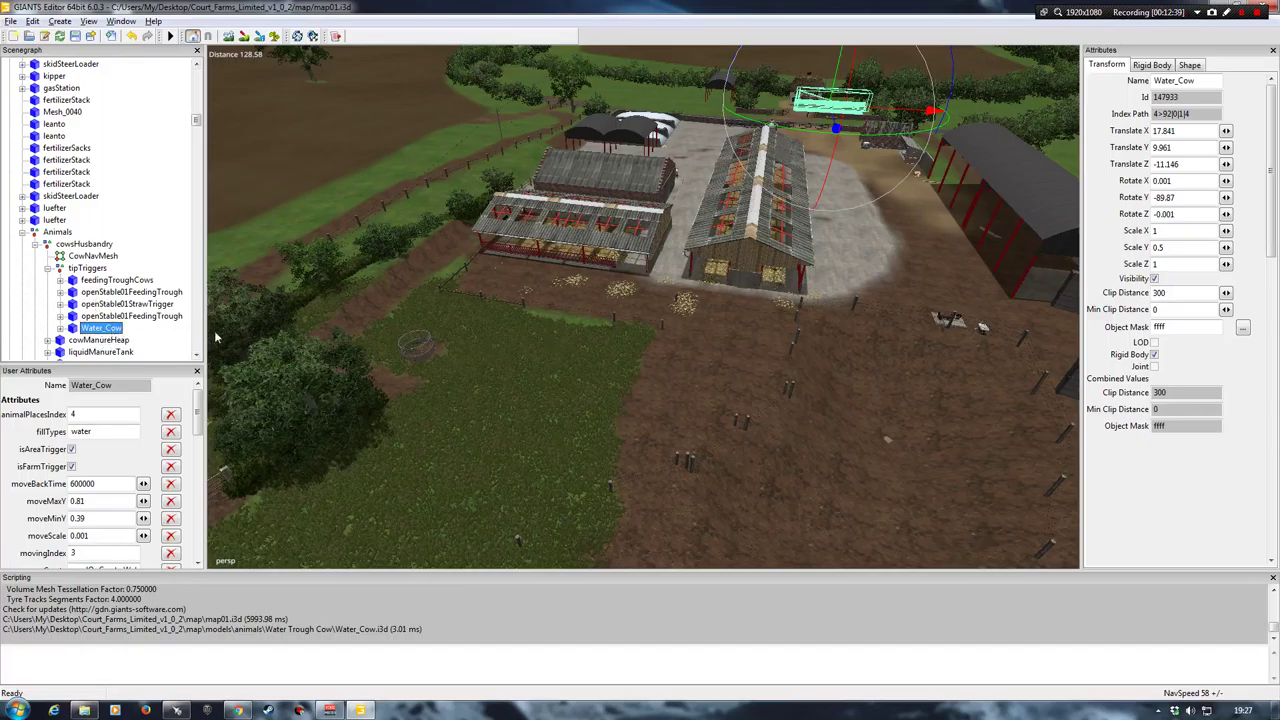
{"action": "right_click", "coordinate": [101, 333]}
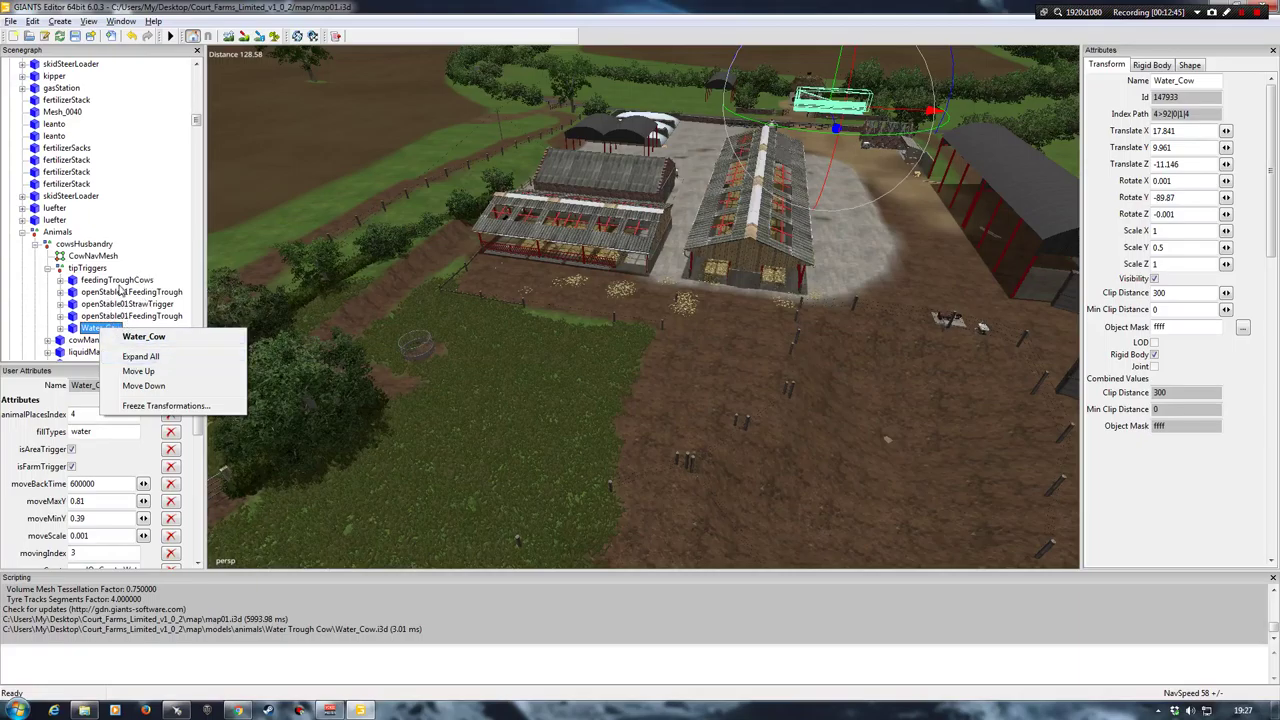
{"action": "left_click", "coordinate": [163, 237]}
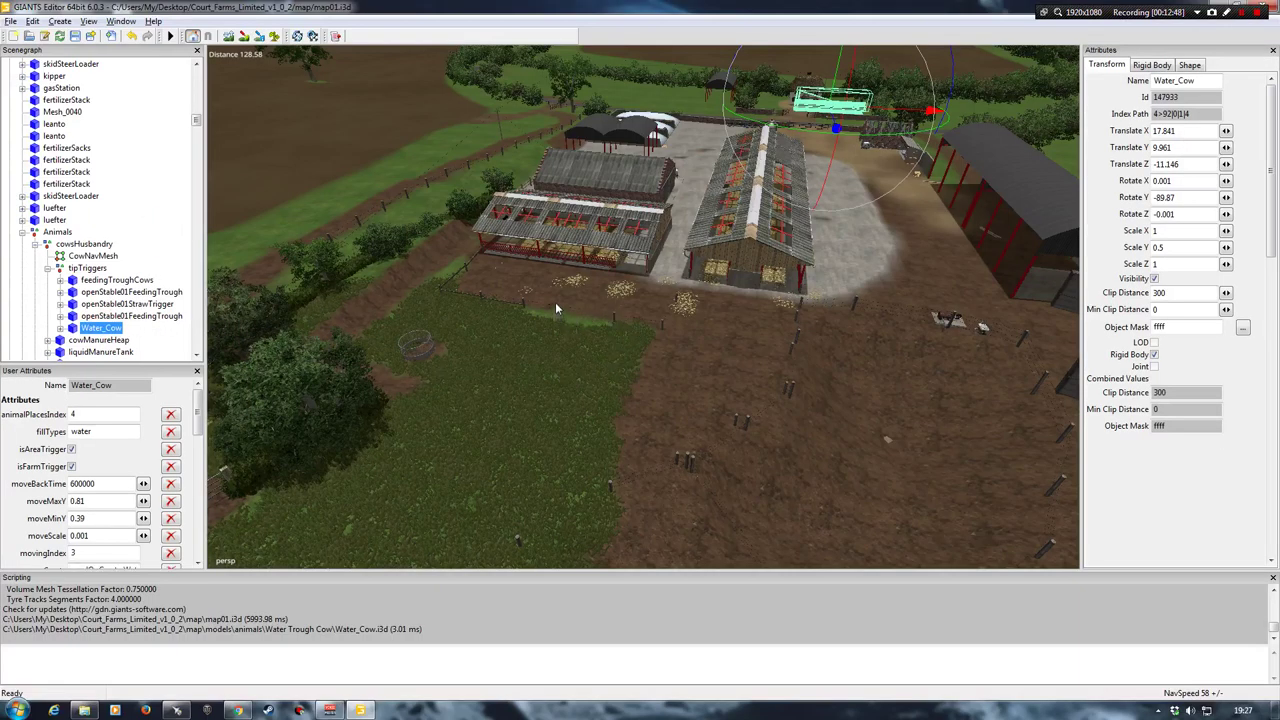
Step: Drag the Water_Cow trough down into the cow pen and lower it to ground level
{"action": "right_click_drag", "start_coordinate": [555, 309], "coordinate": [715, 352]}
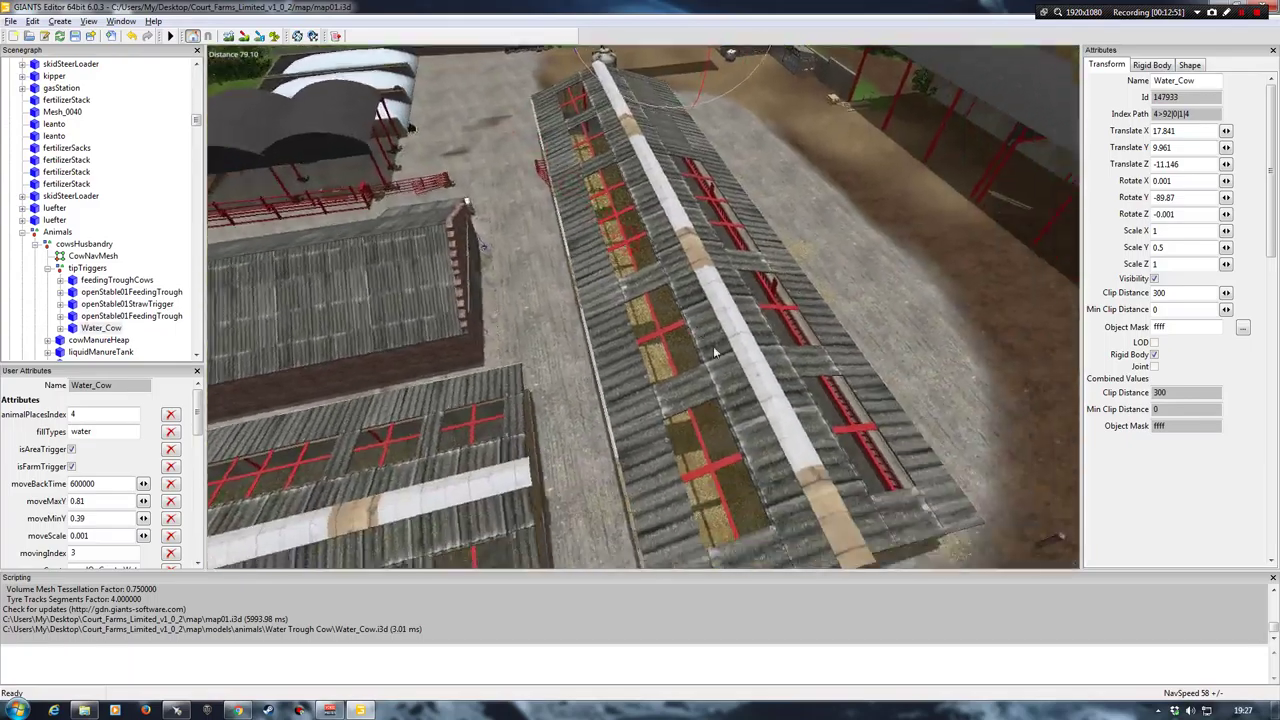
{"action": "scroll", "coordinate": [715, 352], "scroll_direction": "down", "scroll_amount": 10}
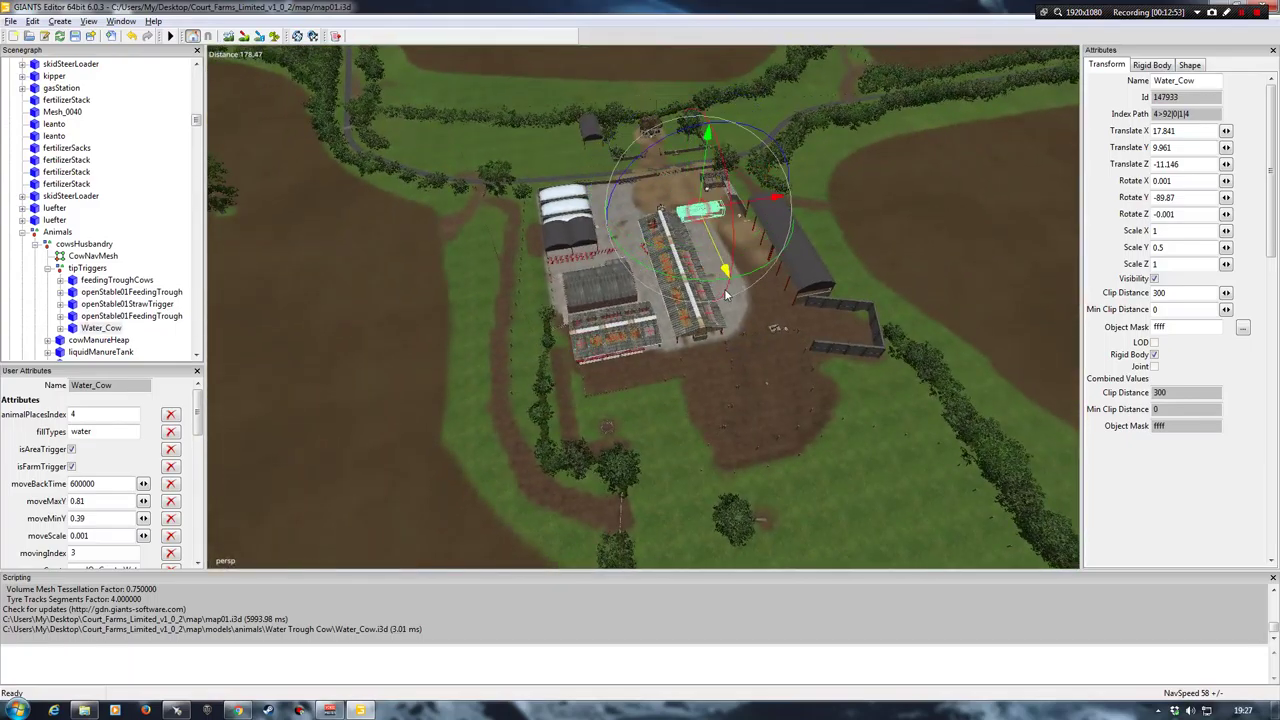
{"action": "left_click_drag", "start_coordinate": [726, 295], "coordinate": [558, 410]}
{"action": "scroll", "coordinate": [558, 403], "scroll_direction": "up", "scroll_amount": 15}
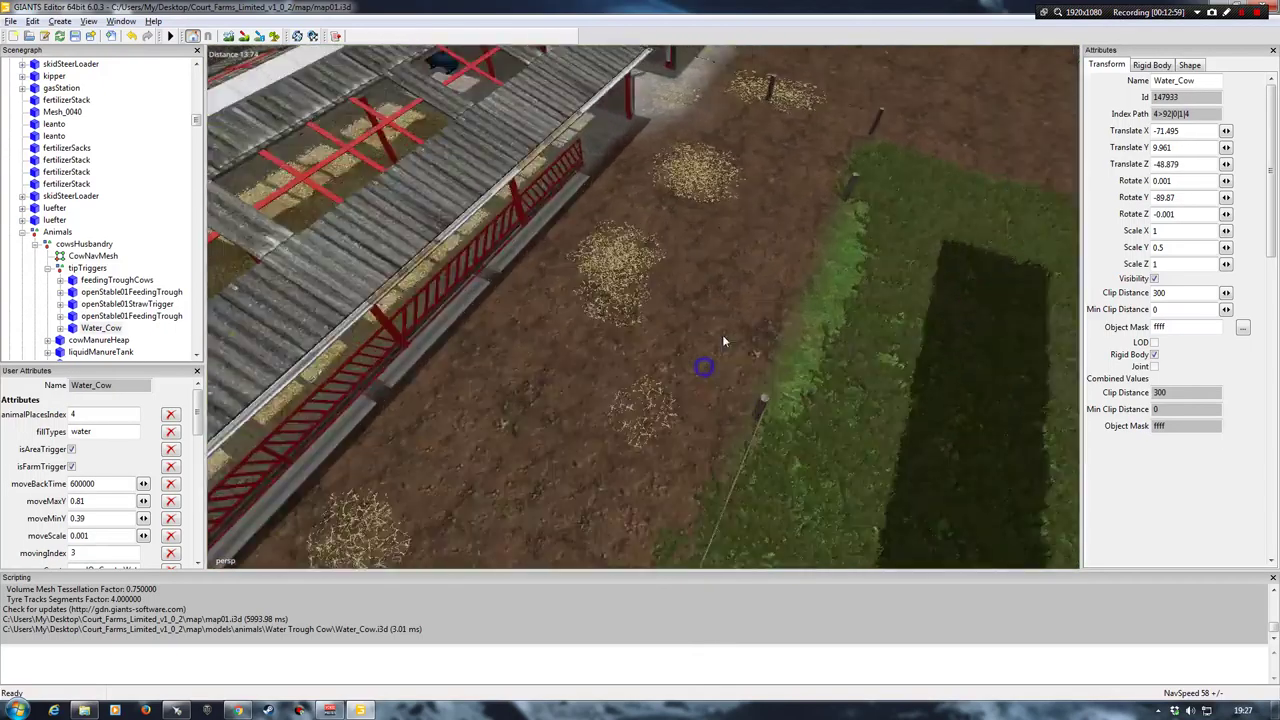
{"action": "right_click_drag", "start_coordinate": [726, 340], "coordinate": [656, 122]}
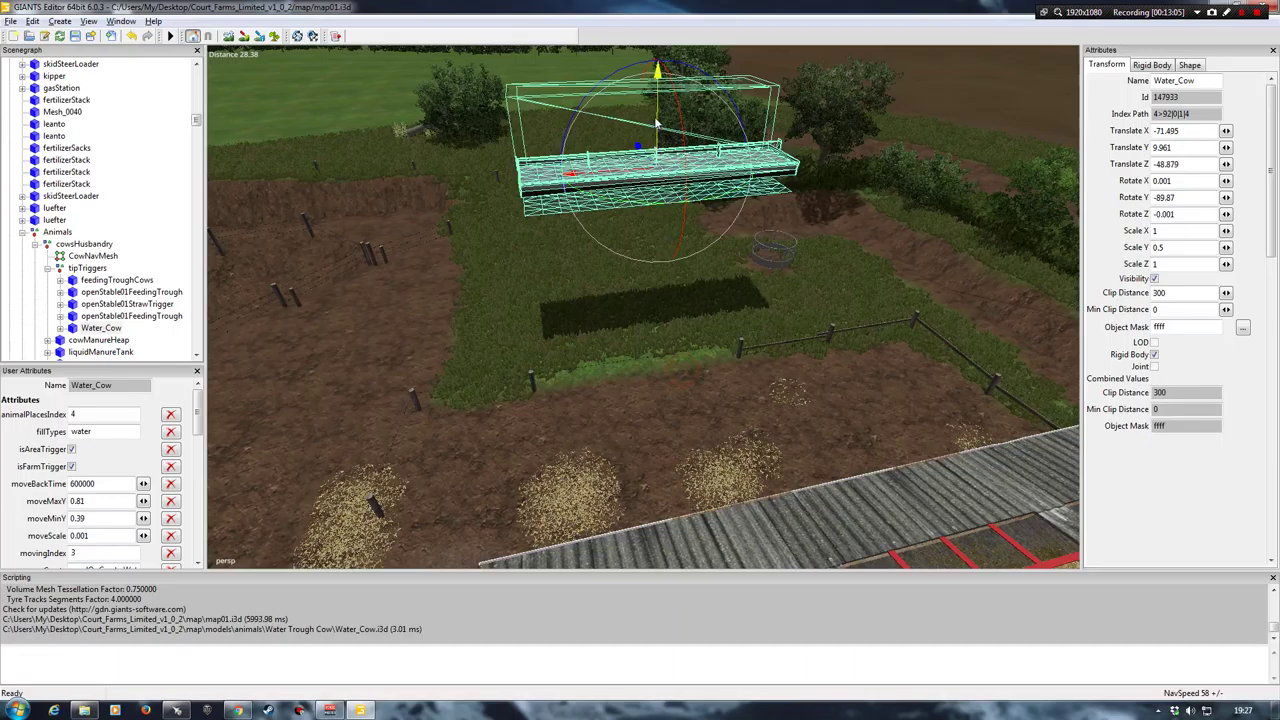
{"action": "left_click_drag", "start_coordinate": [656, 122], "coordinate": [659, 340]}
{"action": "scroll", "coordinate": [657, 331], "scroll_direction": "up", "scroll_amount": 5}
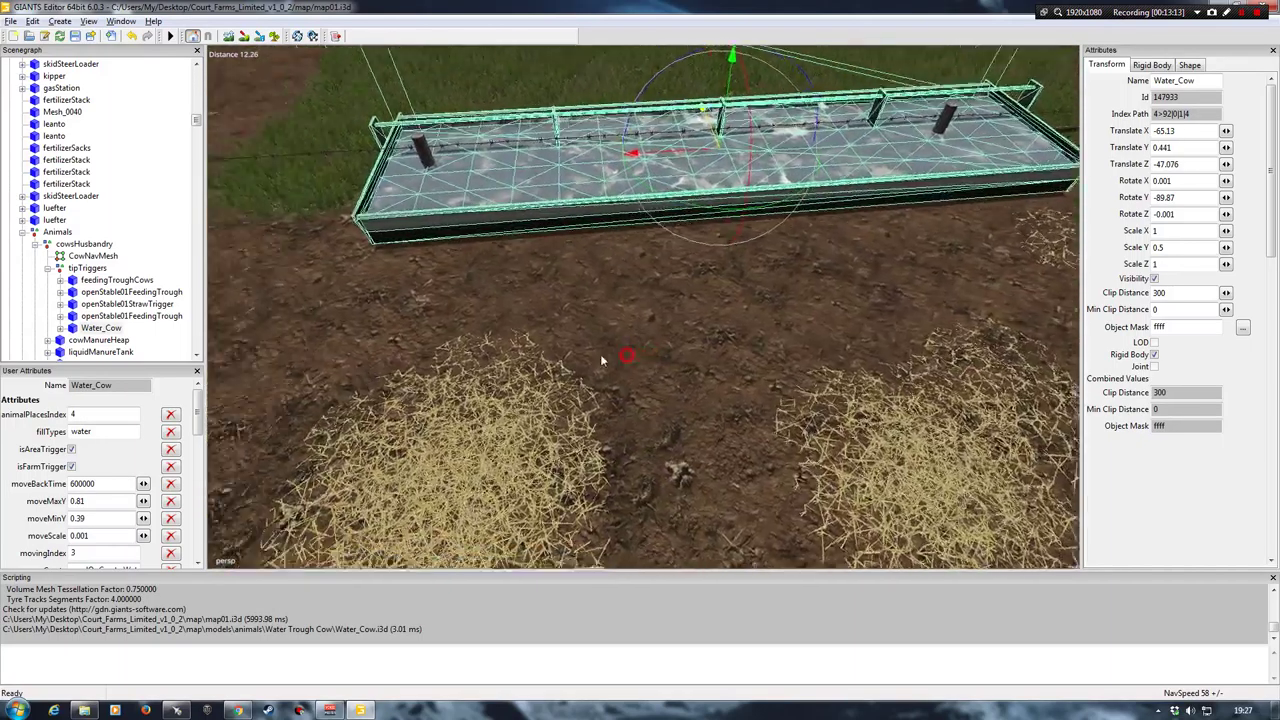
{"action": "middle_click_drag", "start_coordinate": [600, 360], "coordinate": [598, 235]}
{"action": "scroll", "coordinate": [590, 190], "scroll_direction": "up", "scroll_amount": 3}
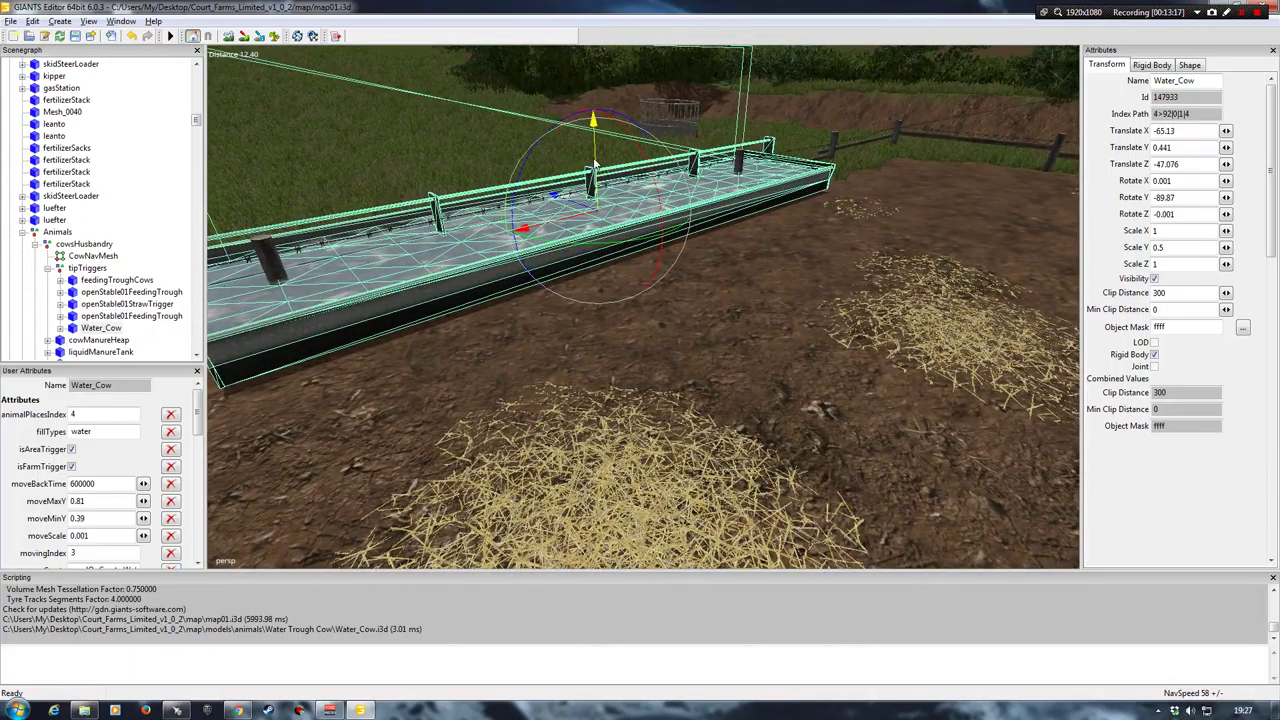
{"action": "left_click_drag", "start_coordinate": [594, 161], "coordinate": [595, 176]}
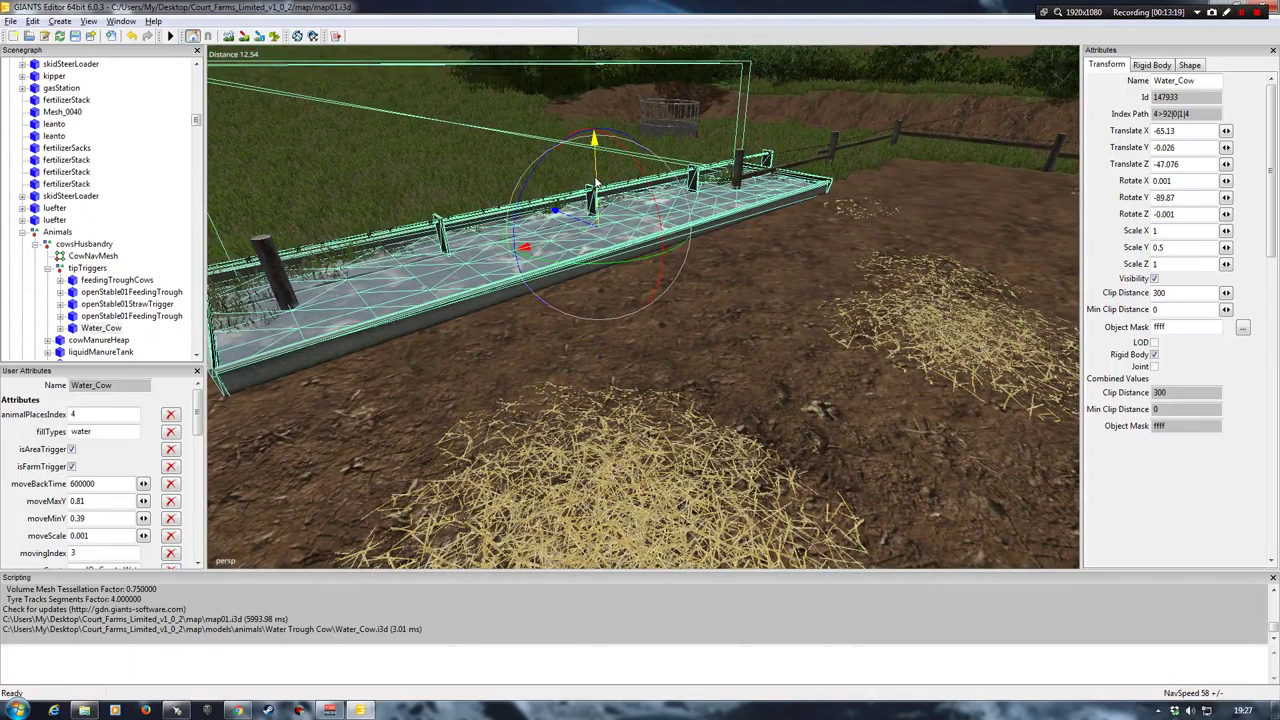
{"action": "left_click_drag", "start_coordinate": [595, 183], "coordinate": [595, 181]}
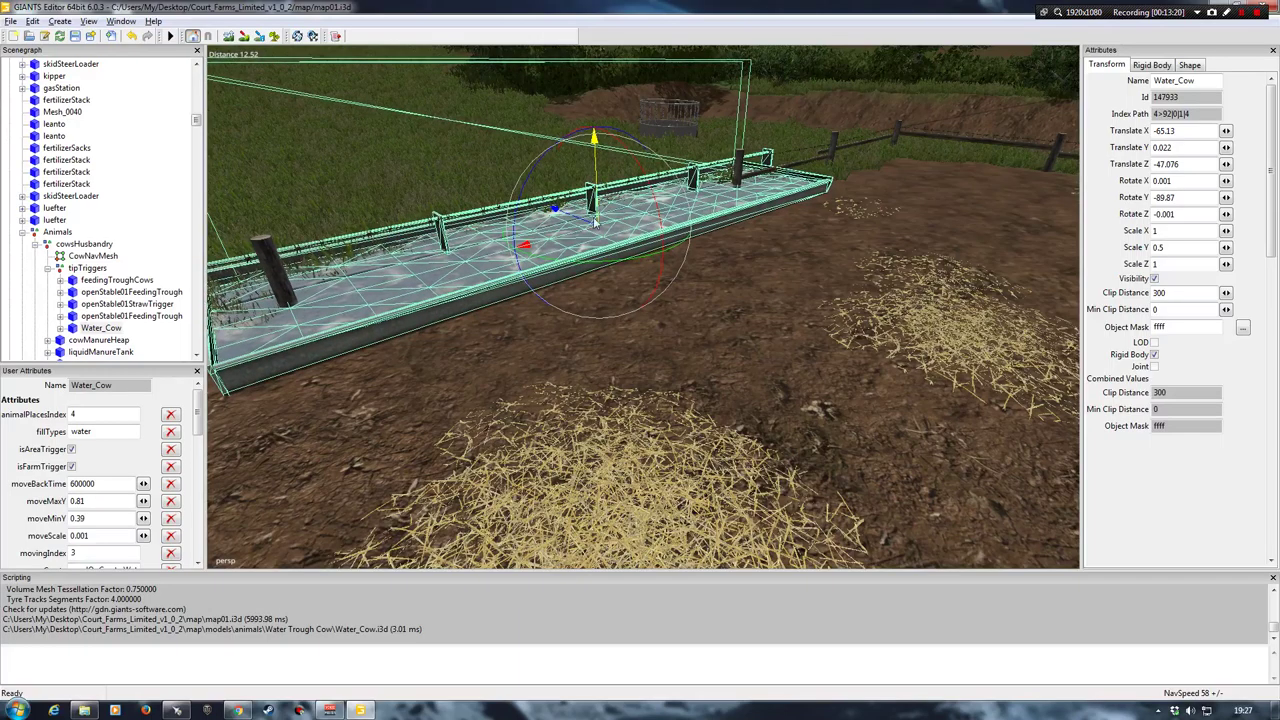
Step: Nudge the trough slightly along X and frame the view on it
{"action": "right_click_drag", "start_coordinate": [595, 222], "coordinate": [540, 330]}
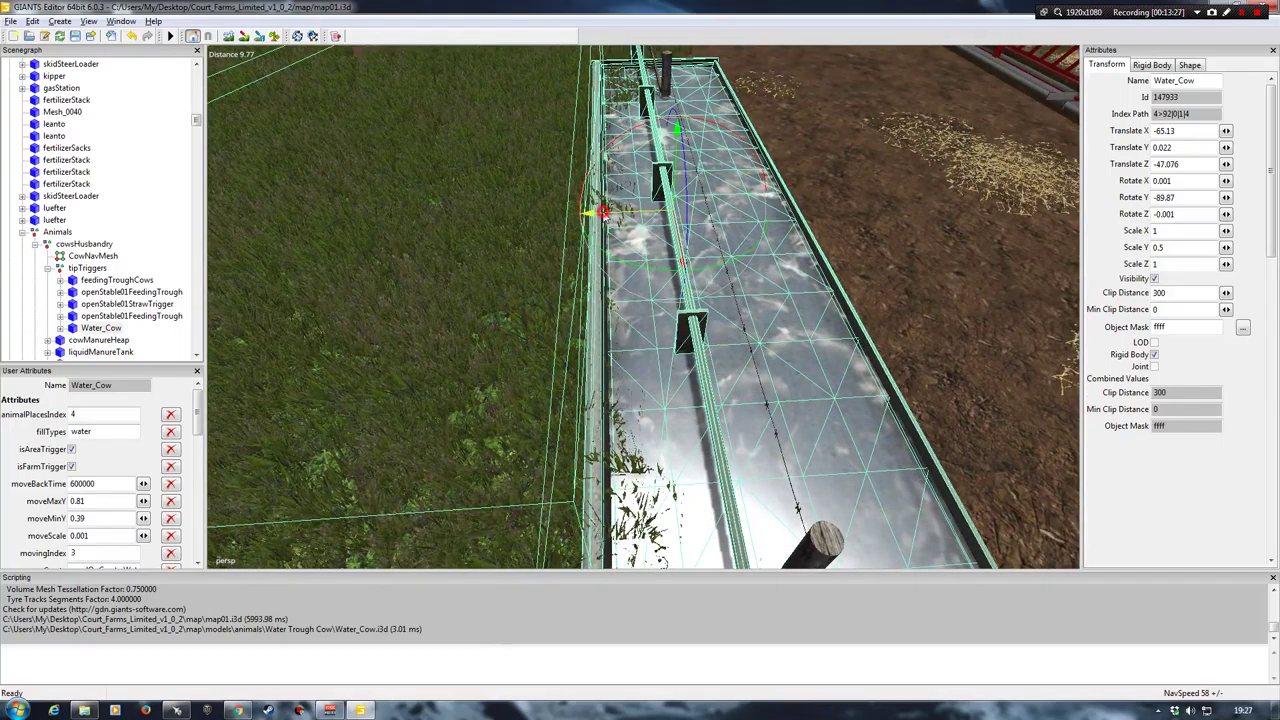
{"action": "left_click_drag", "start_coordinate": [600, 213], "coordinate": [620, 215]}
{"action": "right_click_drag", "start_coordinate": [795, 246], "coordinate": [616, 257]}
{"action": "key", "text": "f"}
{"action": "scroll", "coordinate": [587, 281], "scroll_direction": "up", "scroll_amount": 5}
{"action": "key", "text": "f"}
{"action": "scroll", "coordinate": [560, 286], "scroll_direction": "down", "scroll_amount": 5}
{"action": "scroll", "coordinate": [560, 286], "scroll_direction": "up", "scroll_amount": 8}
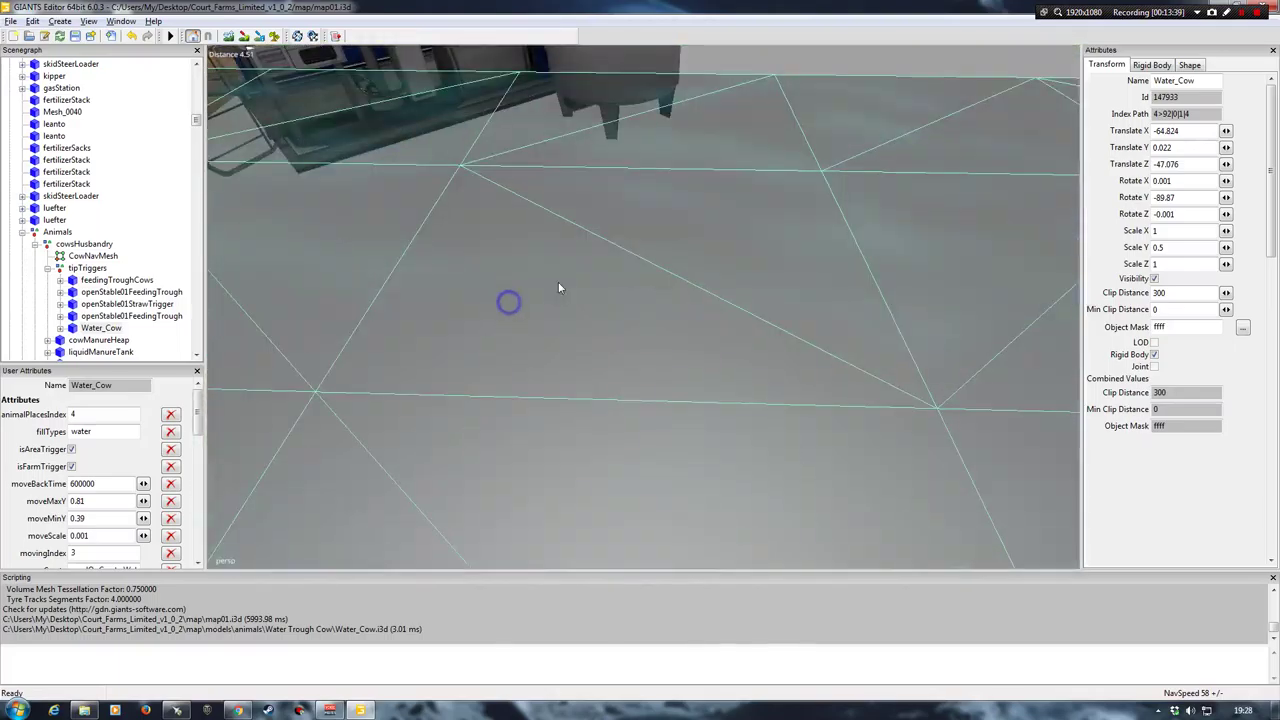
{"action": "scroll", "coordinate": [538, 292], "scroll_direction": "down", "scroll_amount": 4}
{"action": "right_click_drag", "start_coordinate": [538, 292], "coordinate": [587, 293]}
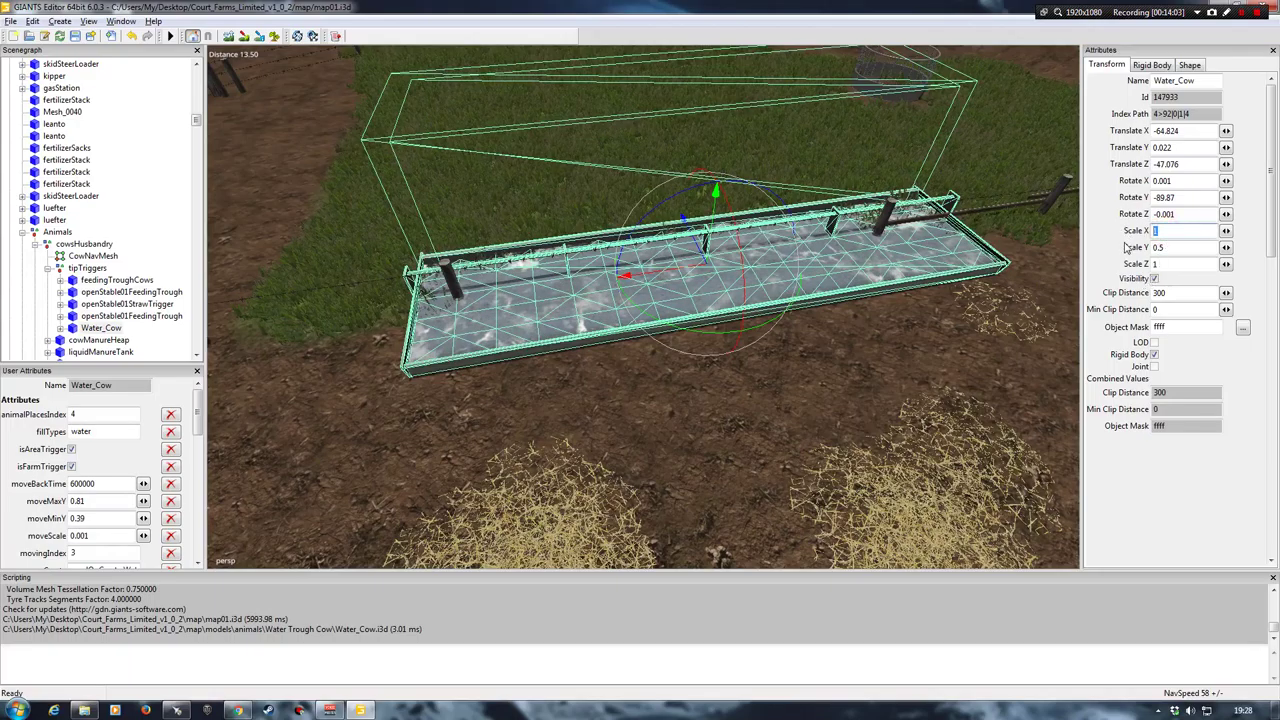
Step: Set the trough's Scale X to 0.75 to shorten it
{"action": "type", "text": ".5"}
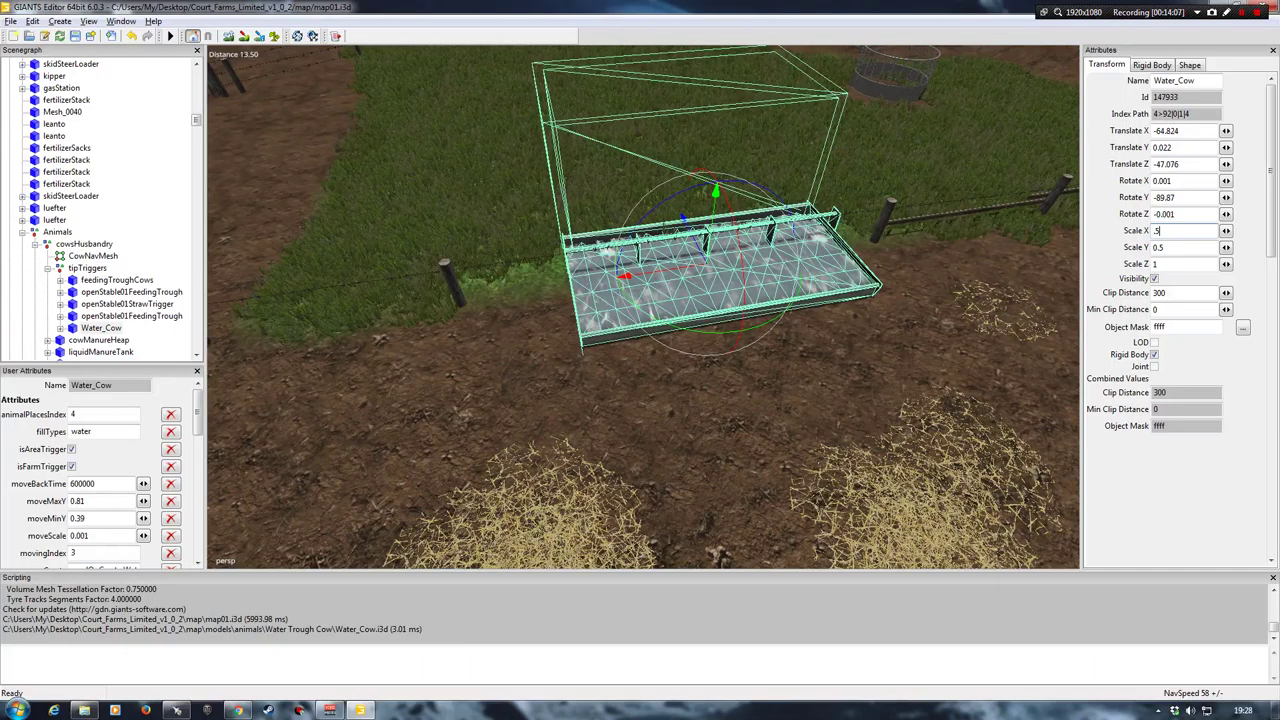
{"action": "key", "text": "BackSpace"}
{"action": "key", "text": "BackSpace"}
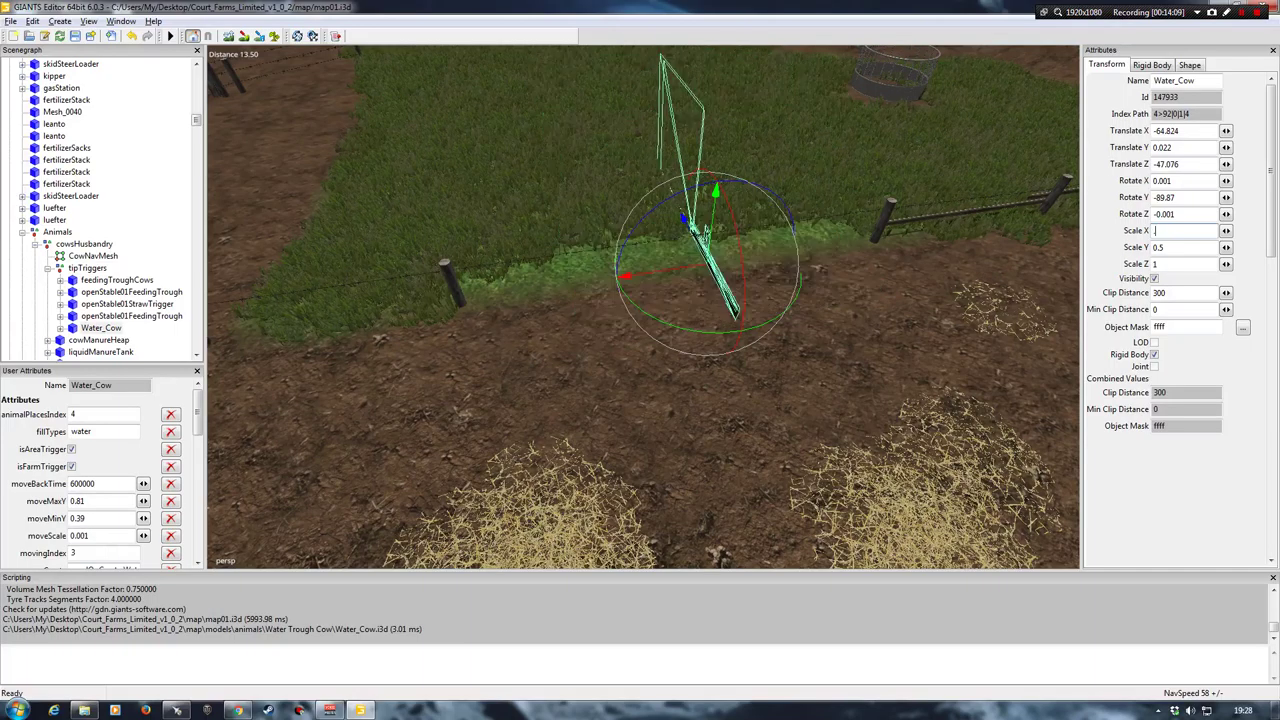
{"action": "type", "text": ".7"}
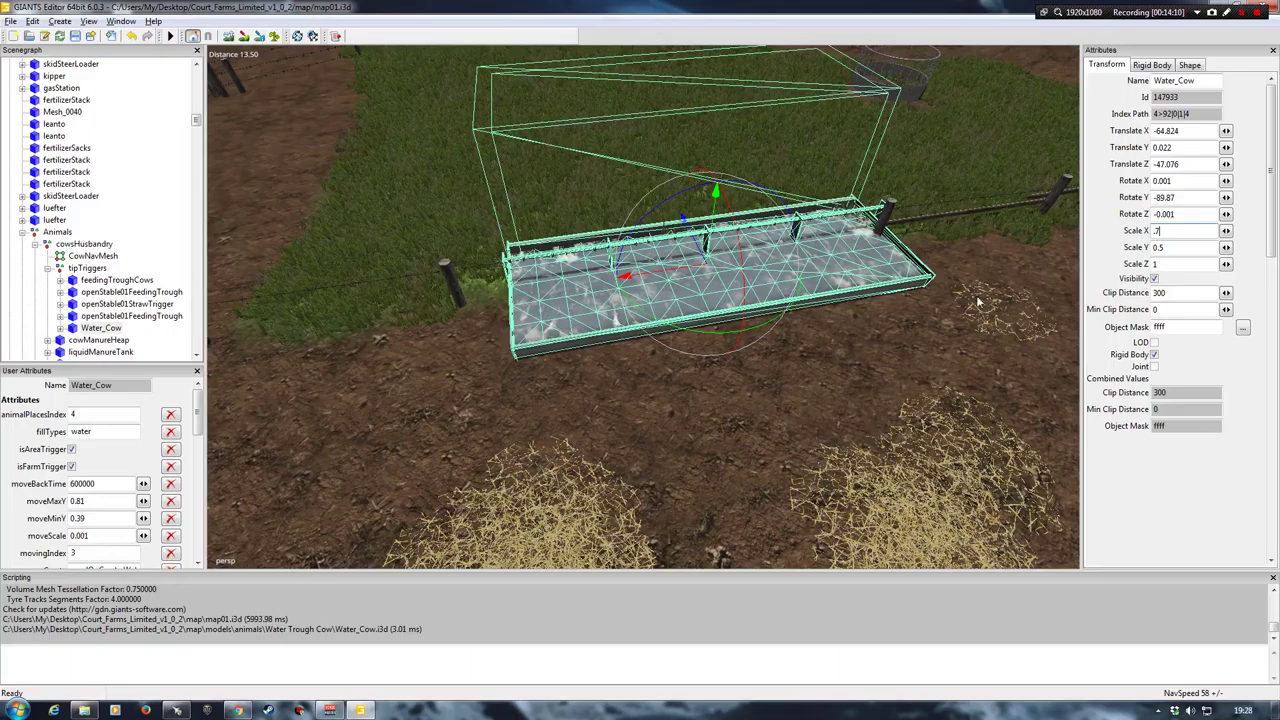
{"action": "left_click_drag", "start_coordinate": [668, 270], "coordinate": [648, 274]}
{"action": "right_click_drag", "start_coordinate": [648, 274], "coordinate": [543, 305]}
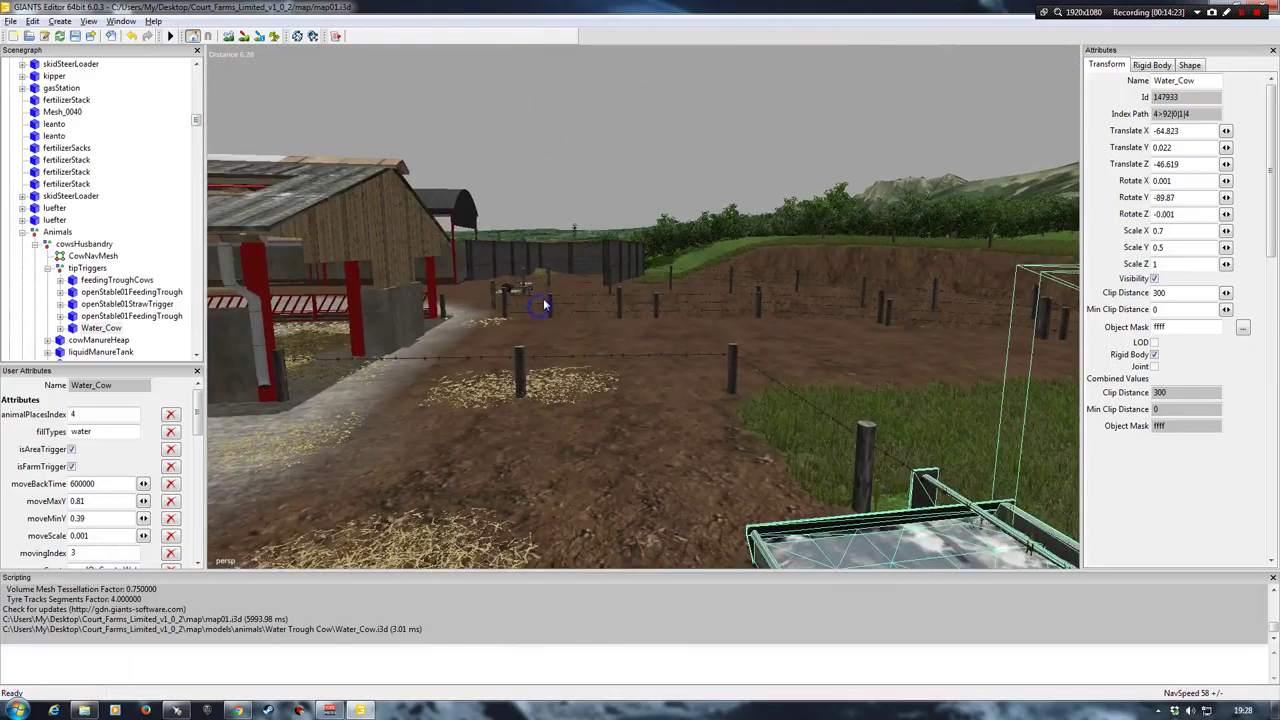
{"action": "key", "text": "f"}
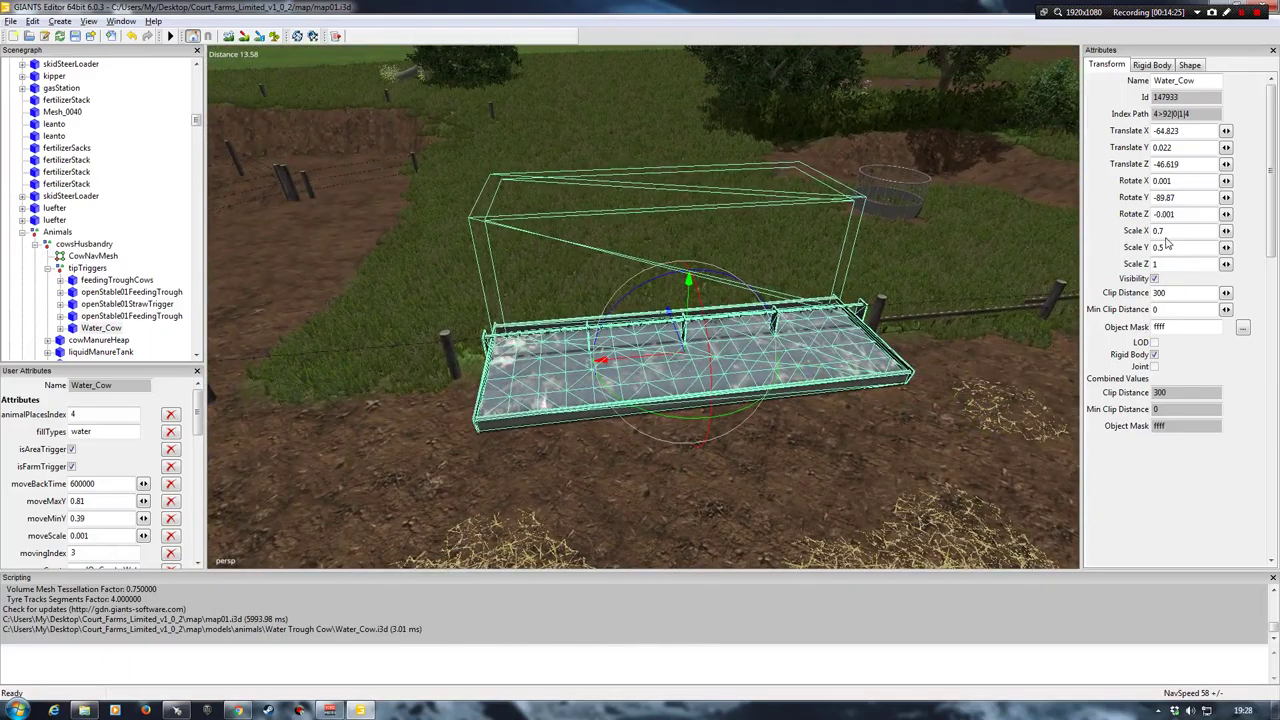
{"action": "left_click", "coordinate": [1168, 231]}
{"action": "type", "text": "0.75"}
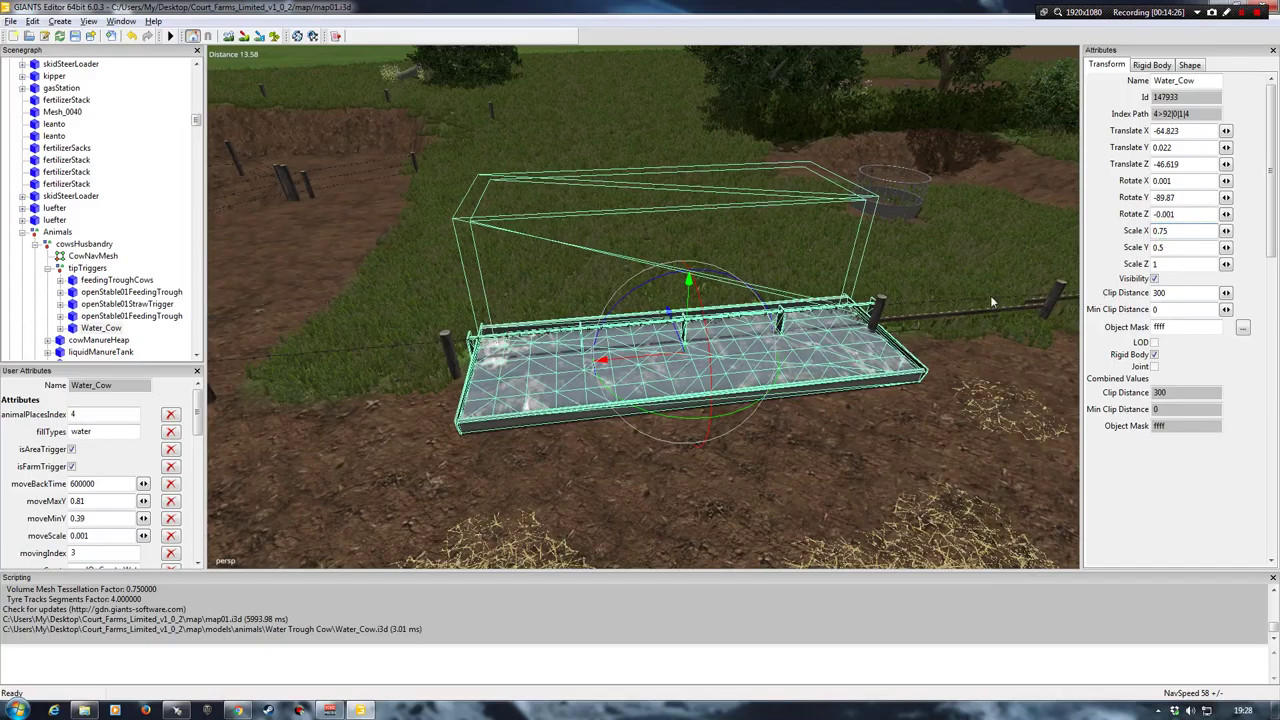
Step: Nudge the trough along X and Z to sit against the fence, then deselect it
{"action": "left_click_drag", "start_coordinate": [645, 362], "coordinate": [630, 362]}
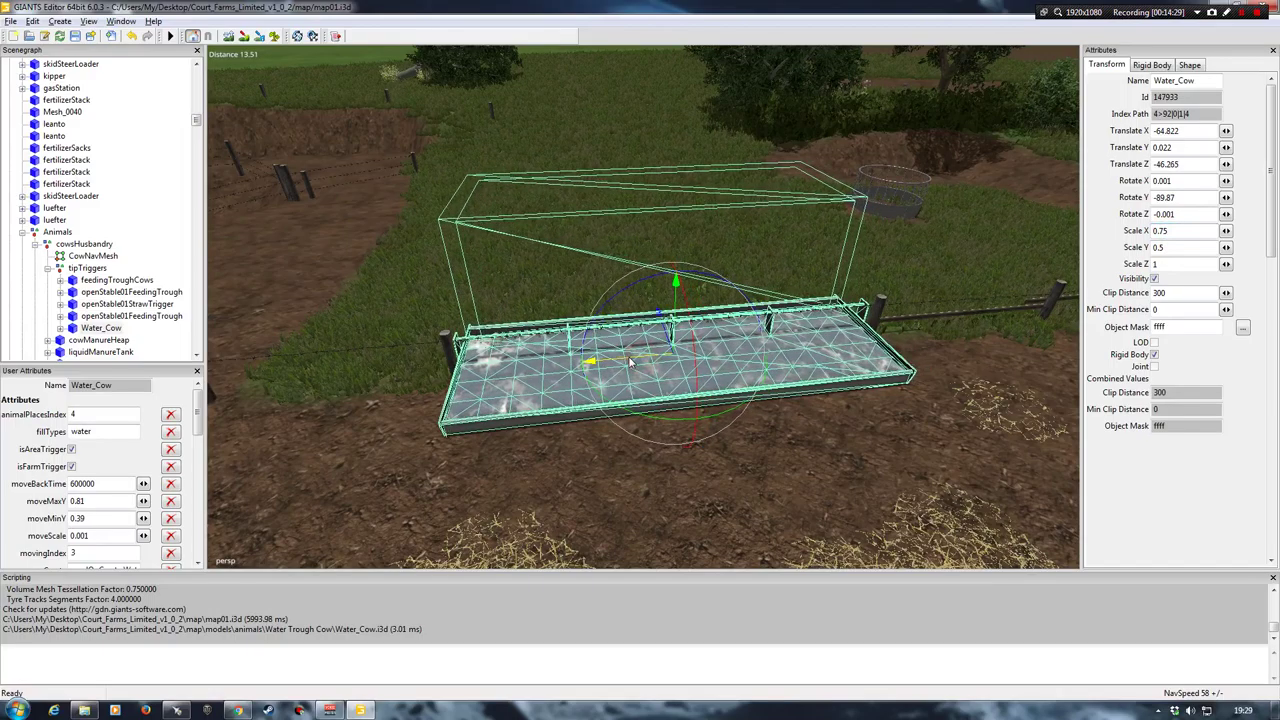
{"action": "right_click_drag", "start_coordinate": [630, 362], "coordinate": [360, 300]}
{"action": "left_click_drag", "start_coordinate": [302, 230], "coordinate": [305, 220]}
{"action": "right_click_drag", "start_coordinate": [310, 226], "coordinate": [618, 333]}
{"action": "left_click_drag", "start_coordinate": [636, 331], "coordinate": [630, 340]}
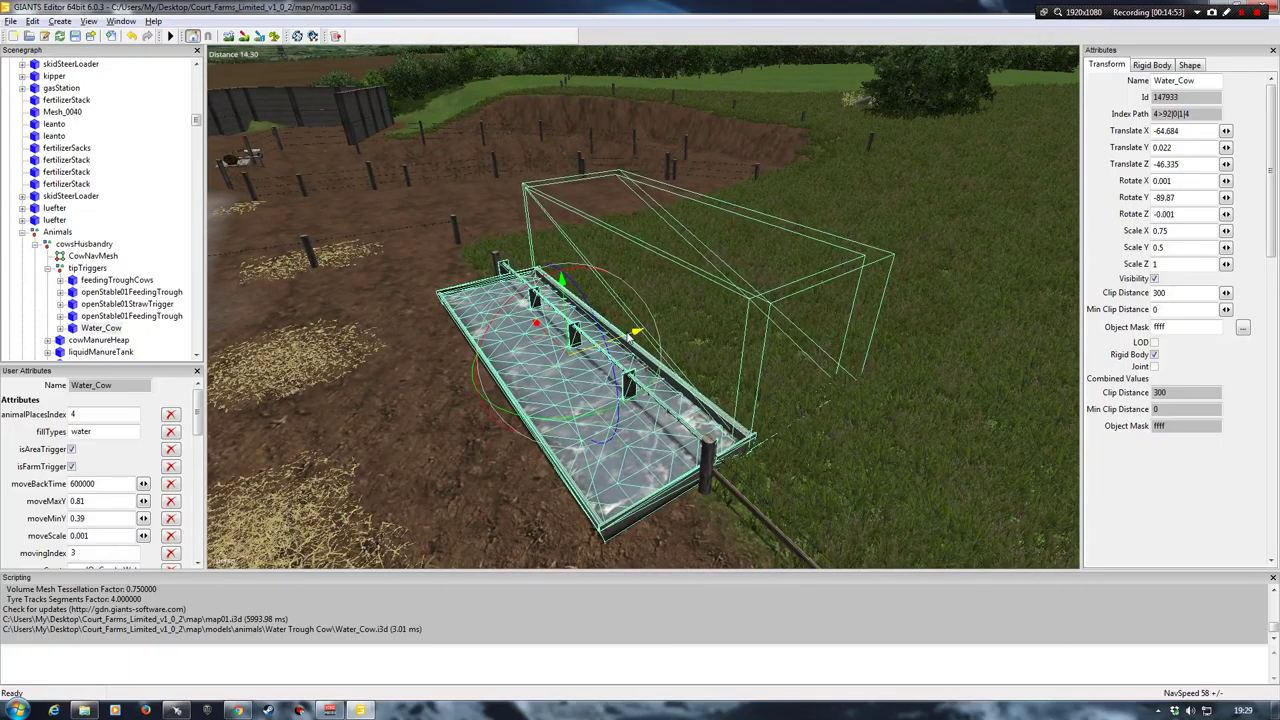
{"action": "right_click_drag", "start_coordinate": [630, 340], "coordinate": [528, 346]}
{"action": "mouse_move", "coordinate": [669, 201]}
{"action": "left_mouse_down"}
{"action": "mouse_move", "coordinate": [684, 202]}
{"action": "mouse_move", "coordinate": [658, 204]}
{"action": "left_mouse_up"}
{"action": "middle_click_drag", "start_coordinate": [658, 204], "coordinate": [670, 316]}
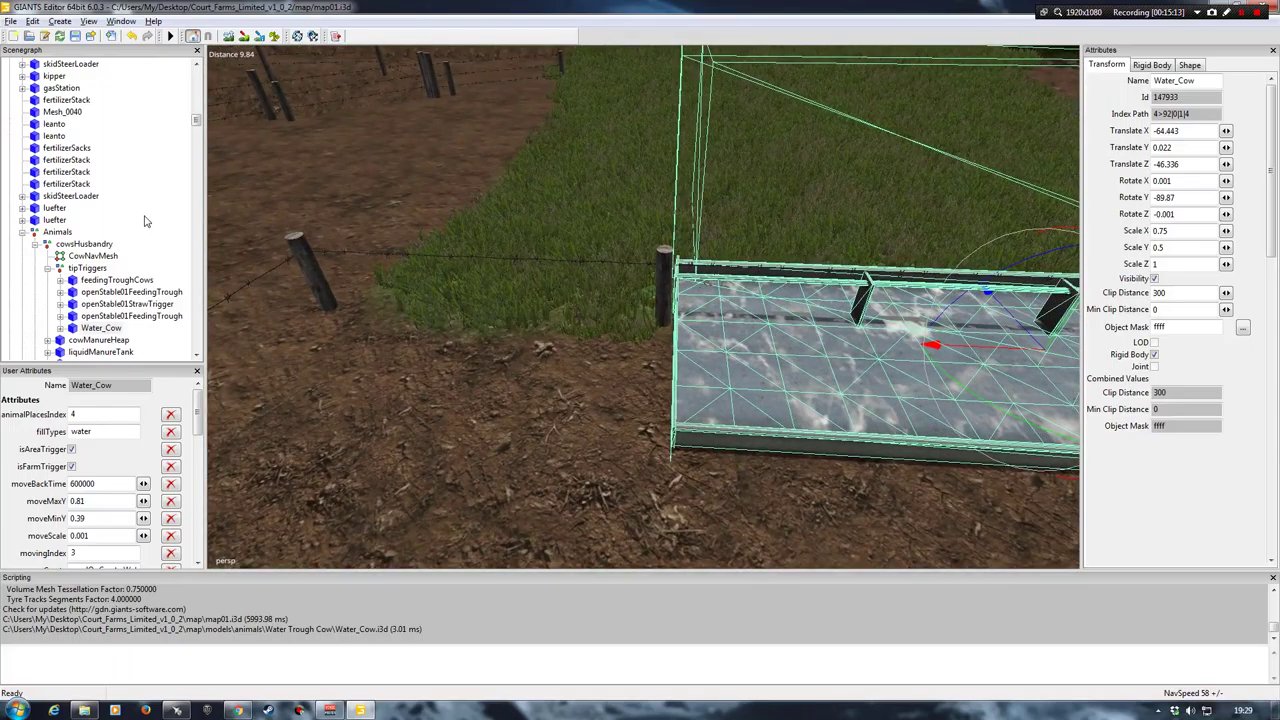
{"action": "left_click", "coordinate": [574, 326]}
{"action": "middle_click_drag", "start_coordinate": [720, 280], "coordinate": [382, 300]}
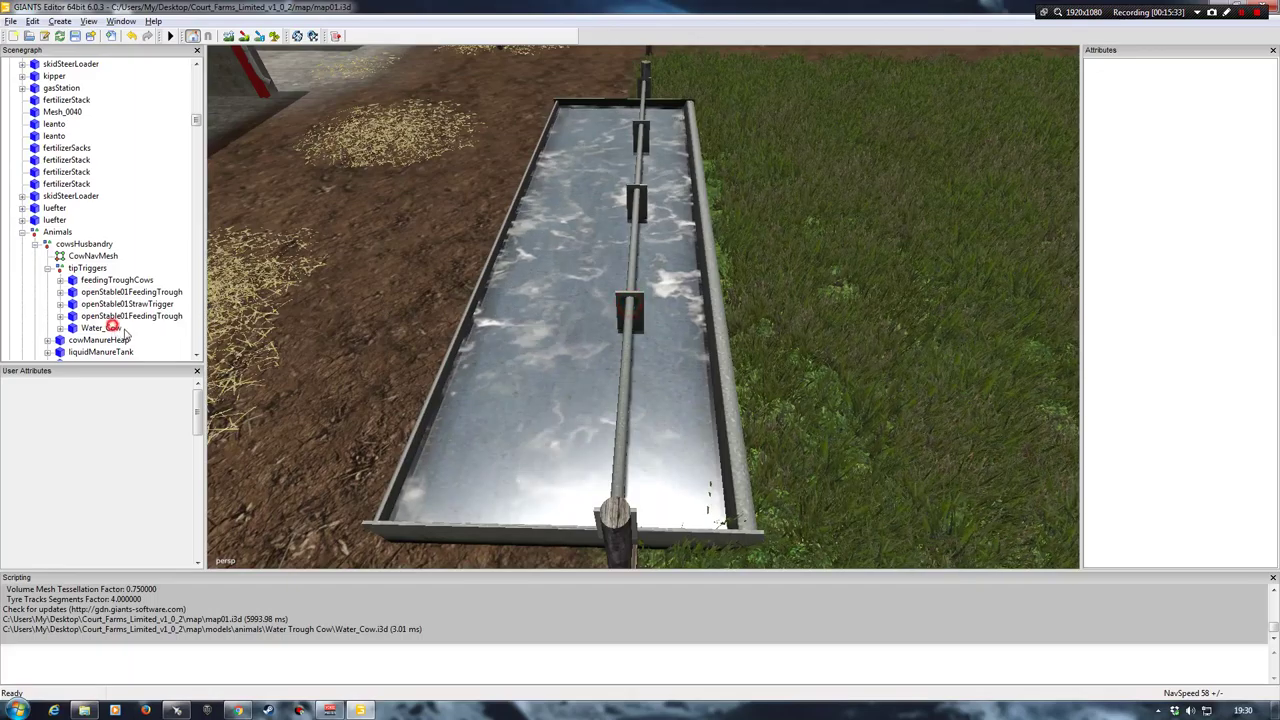
Step: Reselect Water_Cow and view it from above among the farm buildings beside the cow pen
{"action": "left_click", "coordinate": [113, 327]}
{"action": "middle_click_drag", "start_coordinate": [505, 298], "coordinate": [578, 305]}
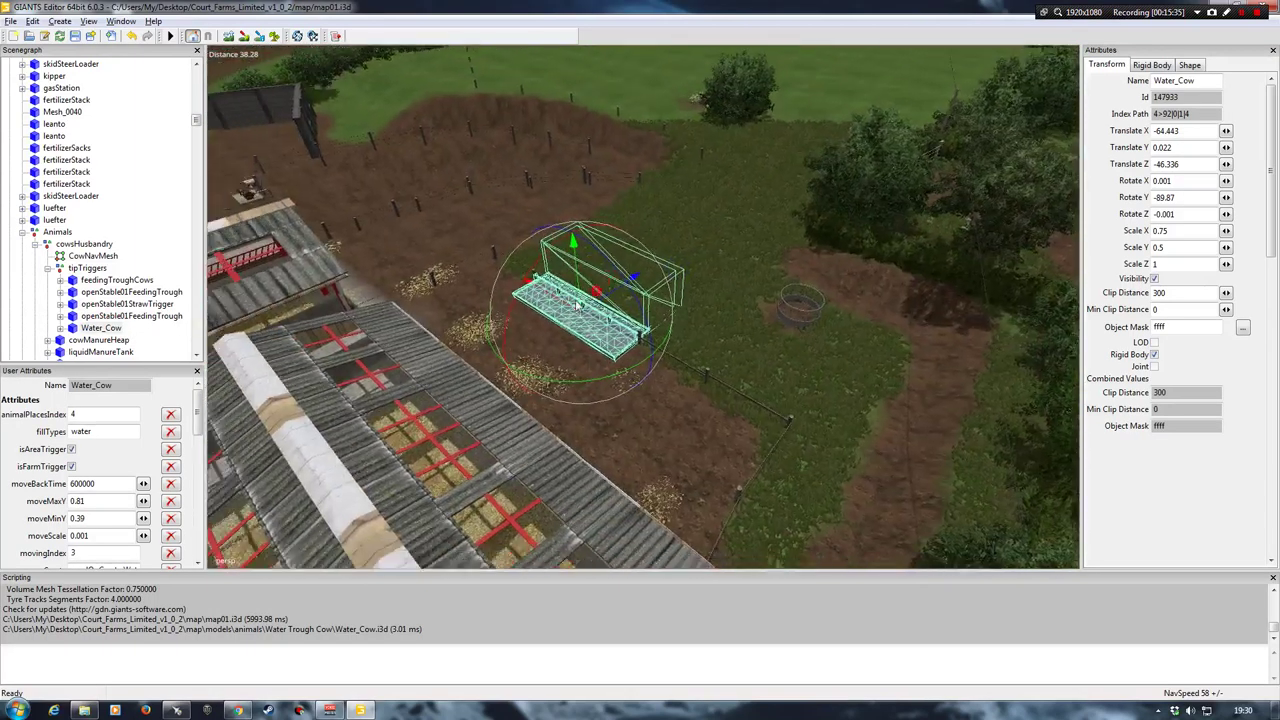
{"action": "scroll", "coordinate": [577, 306], "scroll_direction": "up", "scroll_amount": 5}
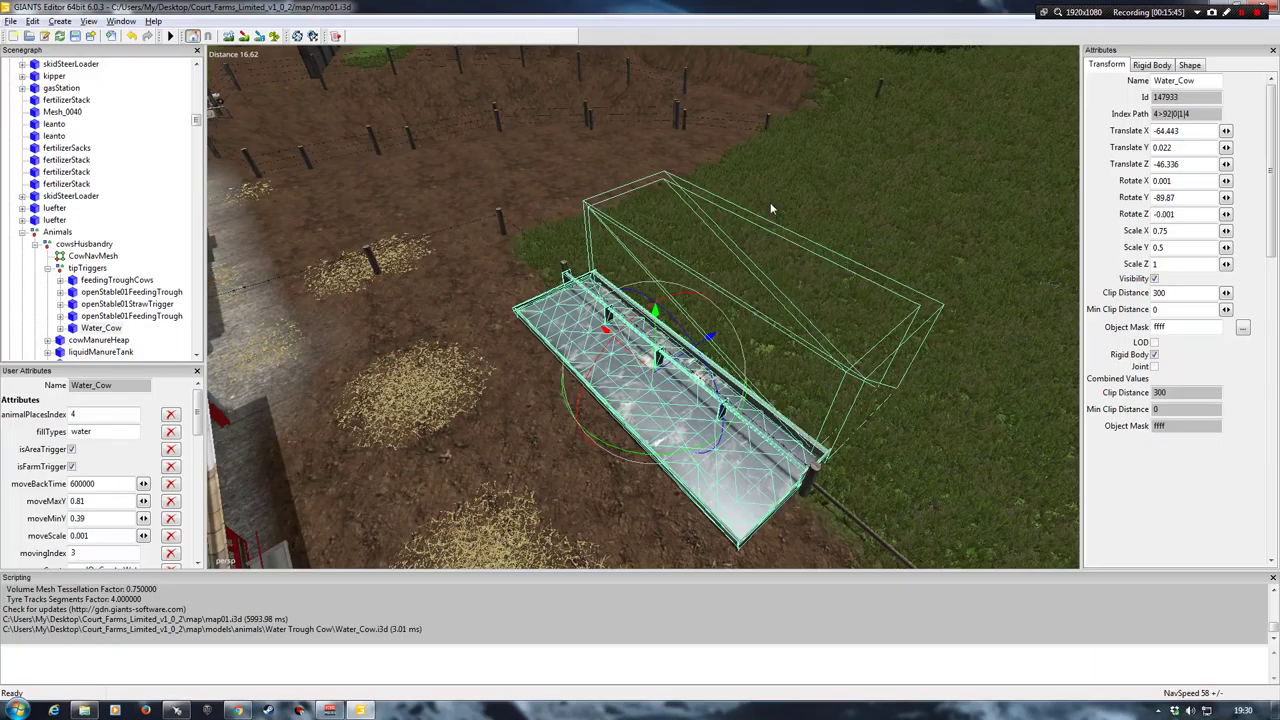
{"action": "middle_click_drag", "start_coordinate": [770, 208], "coordinate": [831, 87]}
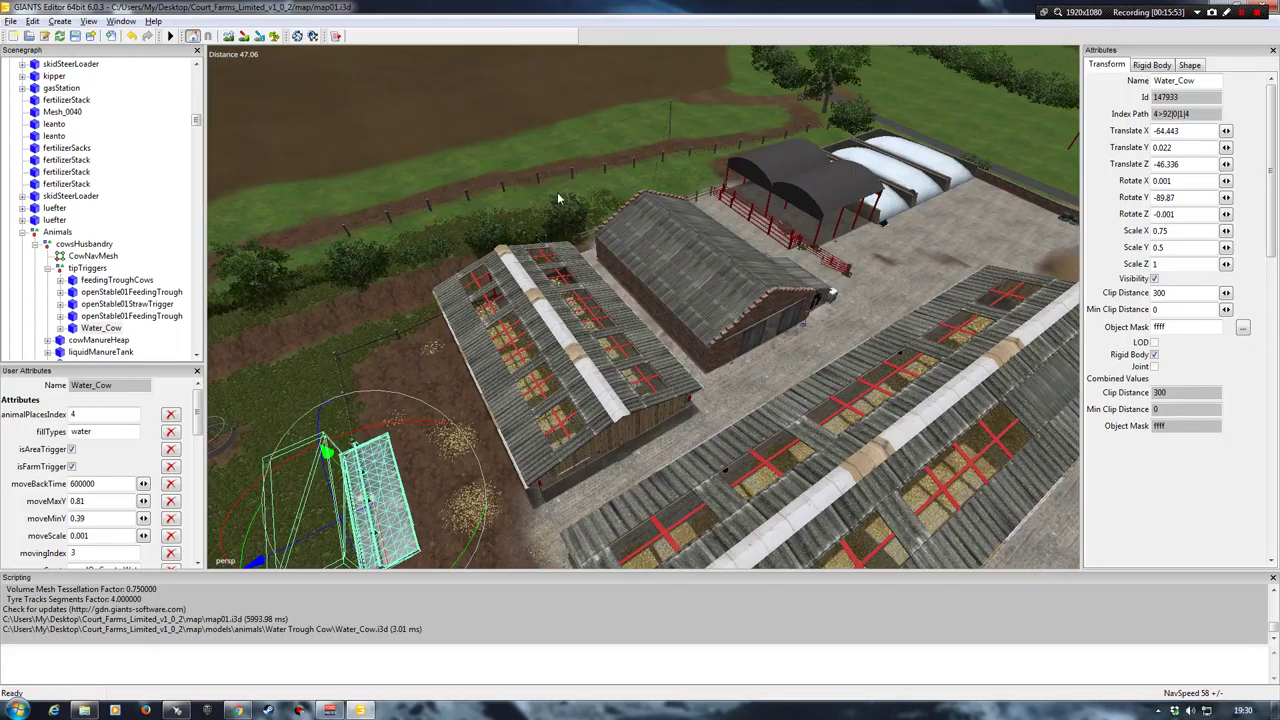
{"action": "middle_click_drag", "start_coordinate": [557, 192], "coordinate": [448, 195]}
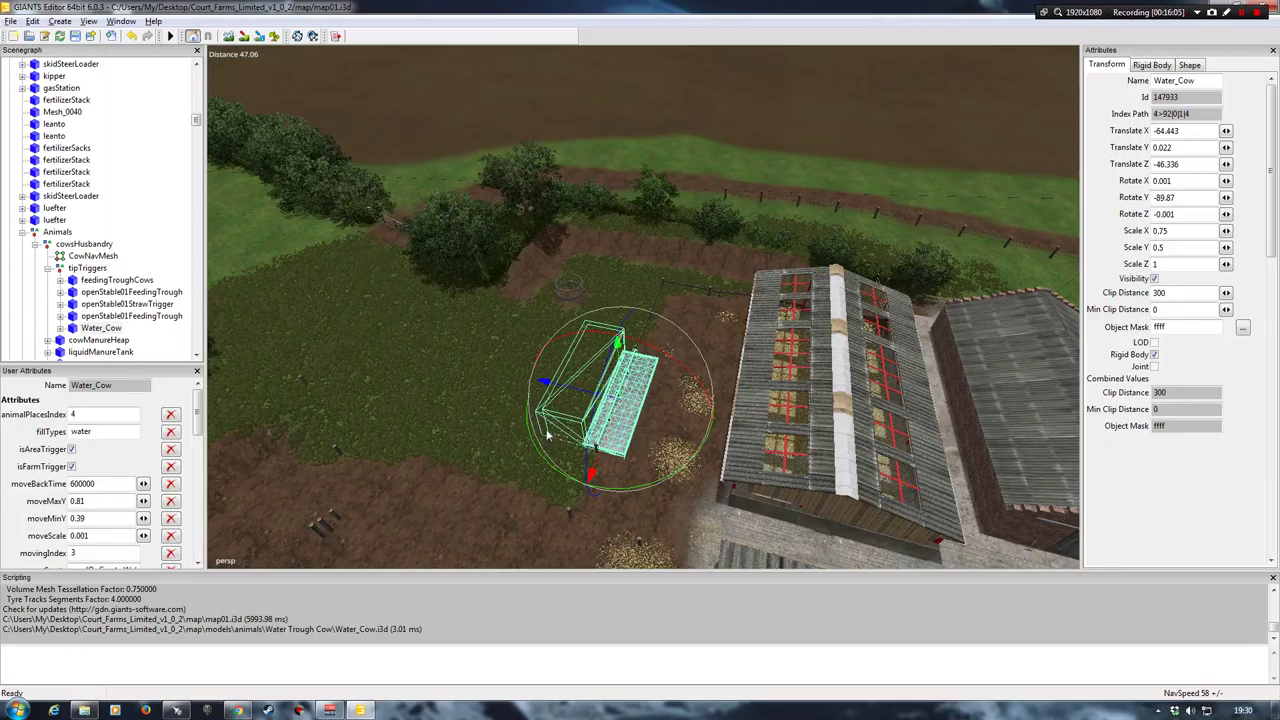
{"action": "middle_click_drag", "start_coordinate": [439, 417], "coordinate": [520, 395]}
{"action": "scroll", "coordinate": [518, 416], "scroll_direction": "up", "scroll_amount": 8}
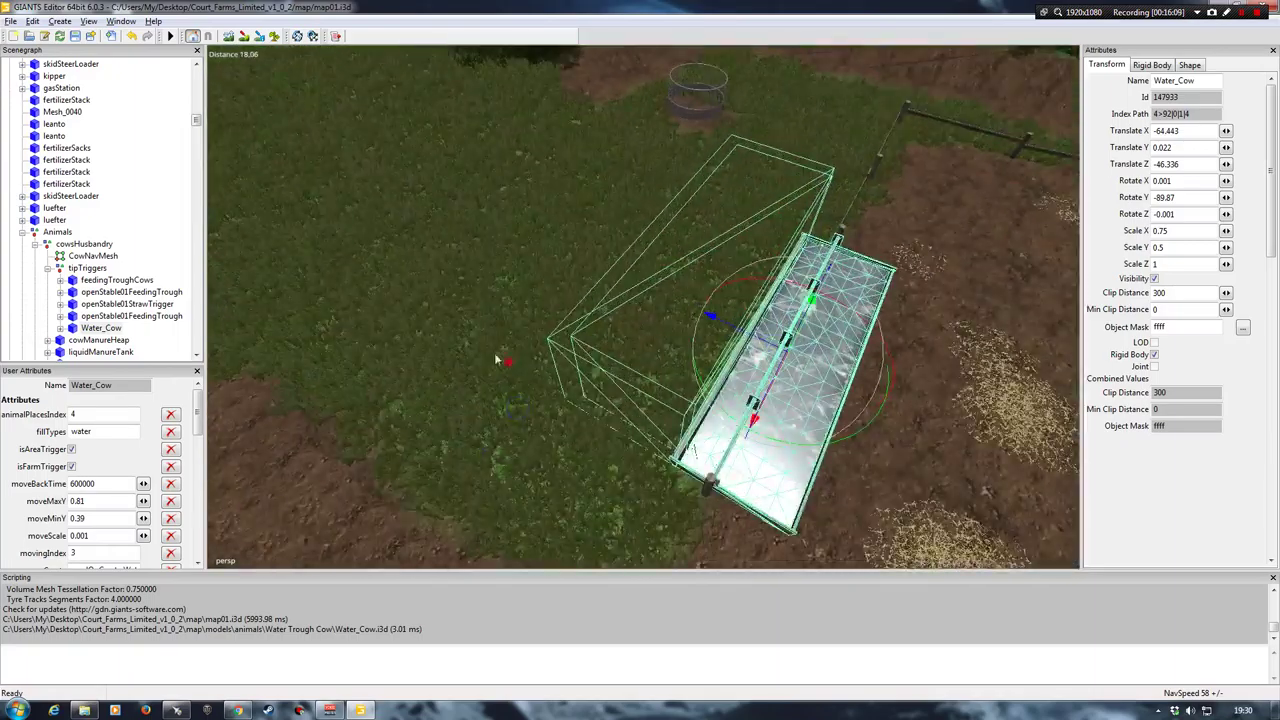
{"action": "middle_click_drag", "start_coordinate": [670, 328], "coordinate": [354, 392]}
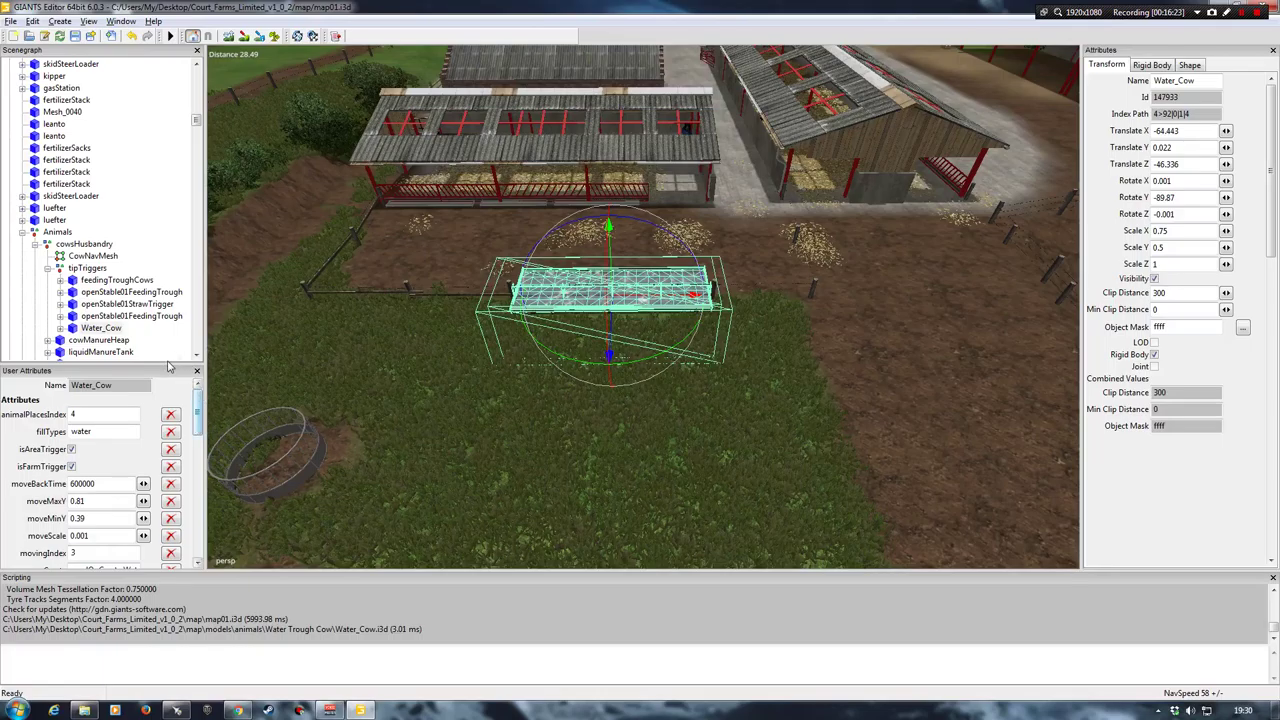
Step: Change Water_Cow's onCreate user attribute to modOnCreate.WaterMod
{"action": "left_click_drag", "start_coordinate": [161, 363], "coordinate": [156, 231]}
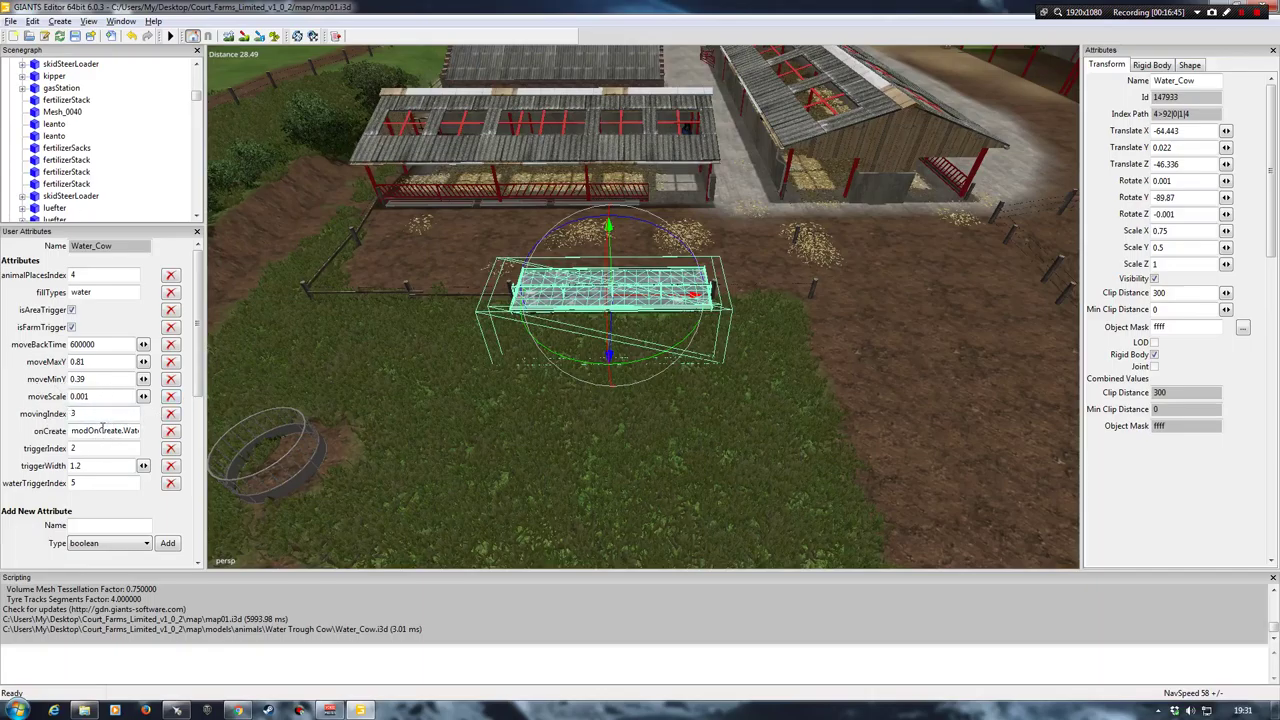
{"action": "left_click", "coordinate": [102, 427]}
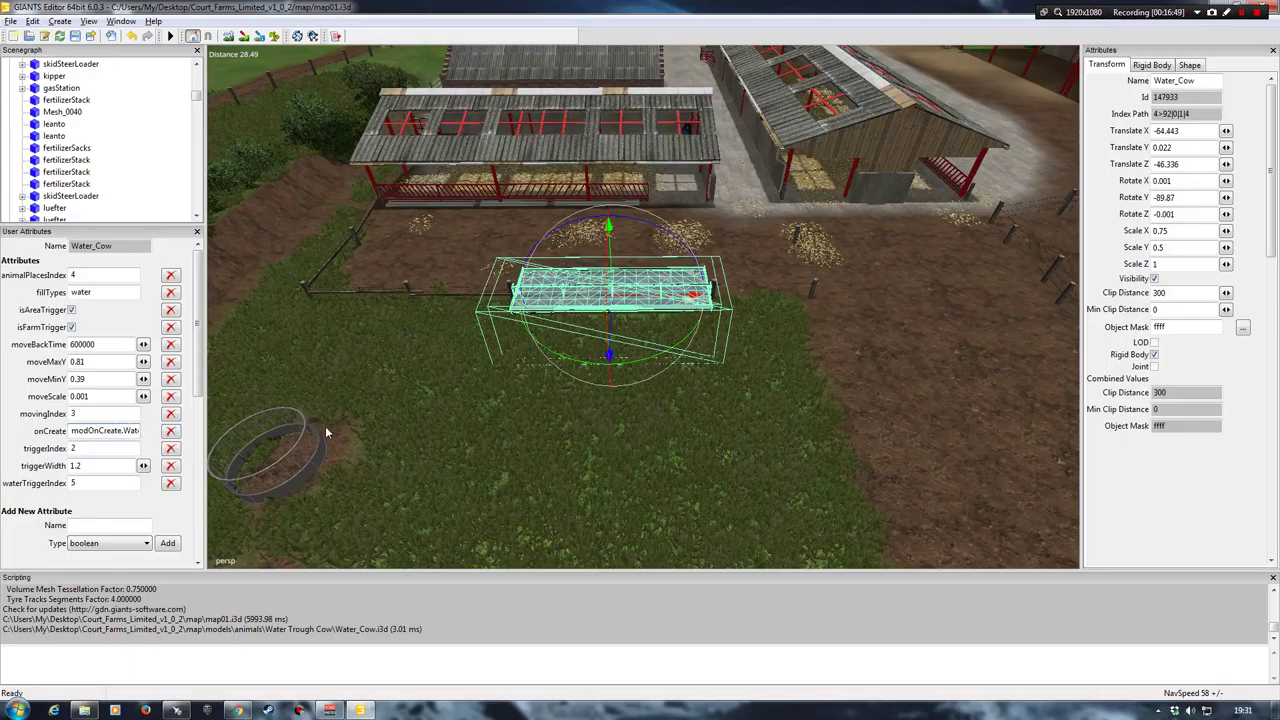
{"action": "key", "text": "Right"}
{"action": "key", "text": "Right"}
{"action": "key", "text": "Right"}
{"action": "key", "text": "Right"}
{"action": "key", "text": "Right"}
{"action": "key", "text": "Right"}
{"action": "key", "text": "Right"}
{"action": "key", "text": "Right"}
{"action": "key", "text": "Right"}
{"action": "key", "text": "Right"}
{"action": "key", "text": "Right"}
{"action": "key", "text": "Right"}
{"action": "key", "text": "Right"}
{"action": "key", "text": "Right"}
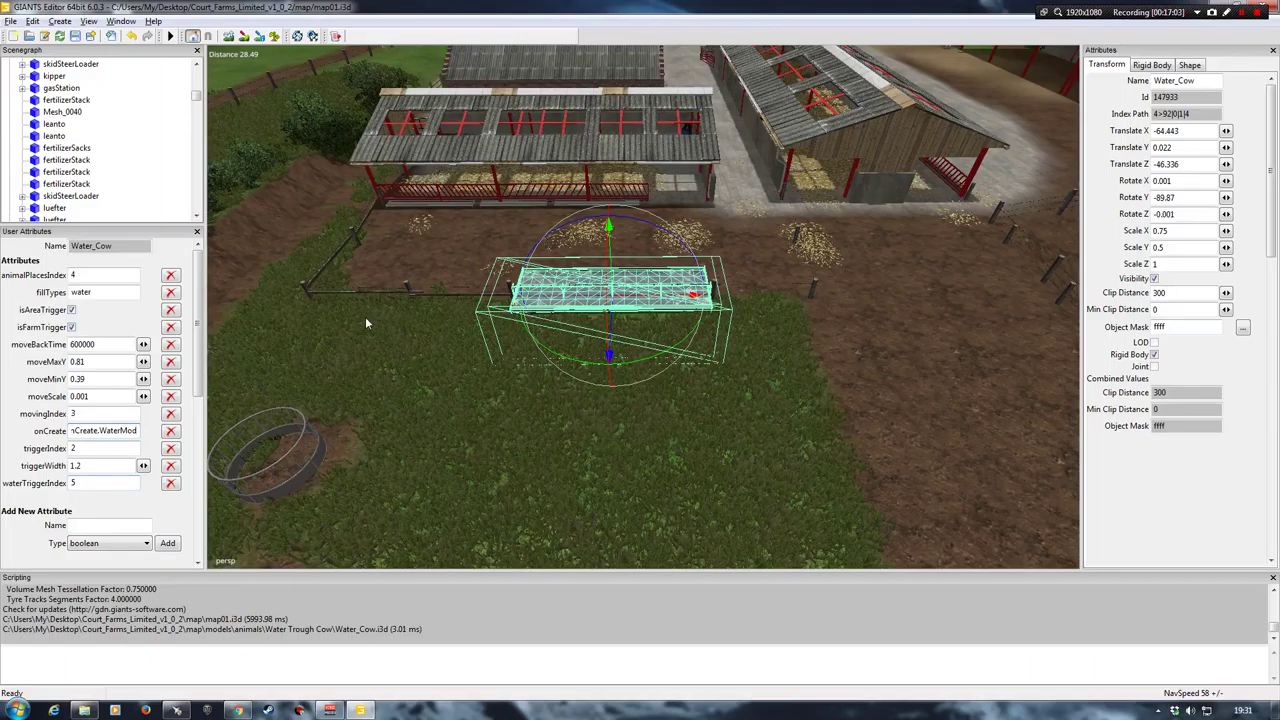
Step: Deselect the Water_Cow trough and save map01.i3d
{"action": "left_click", "coordinate": [153, 157]}
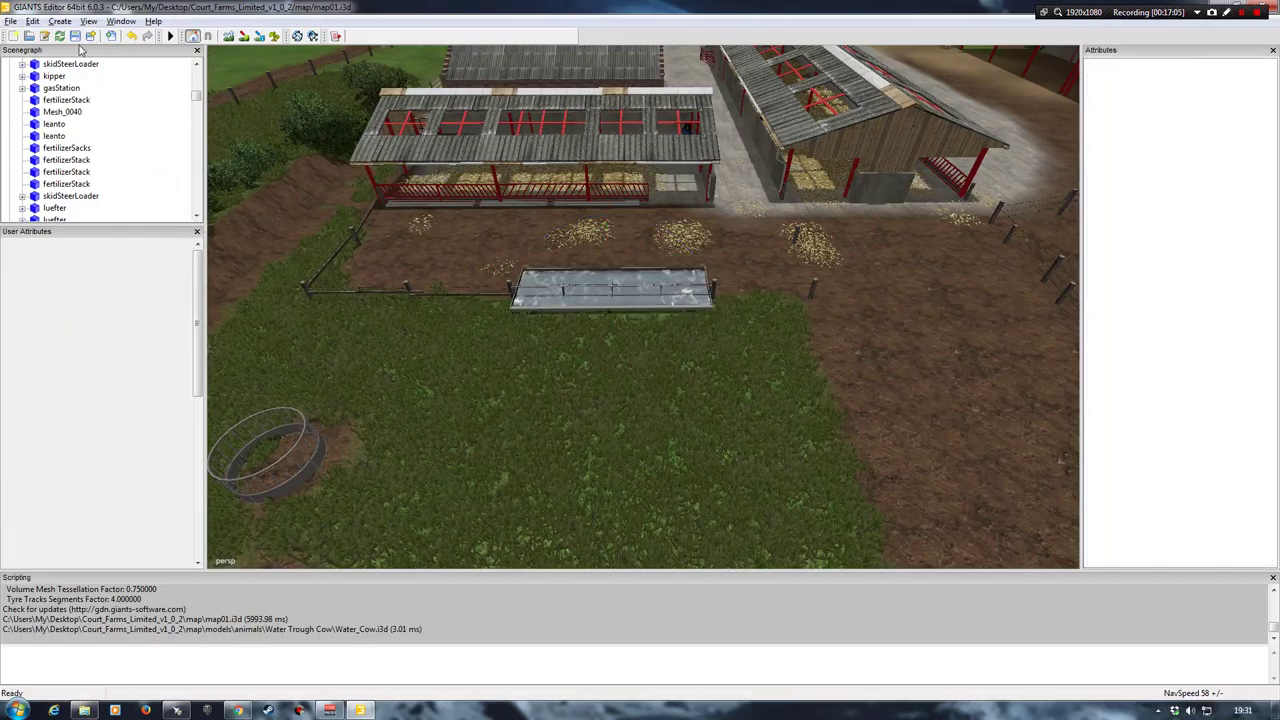
{"action": "left_click", "coordinate": [75, 35]}
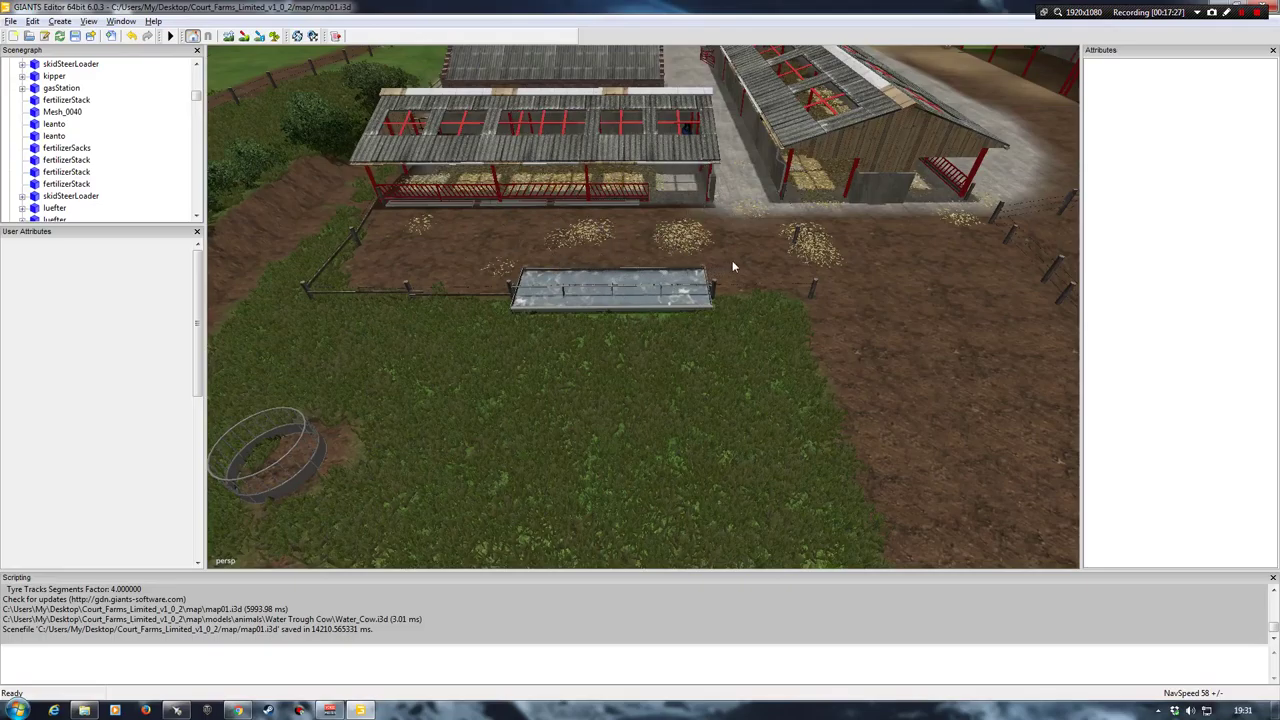
Step: Close GIANTS Editor and browse to Court_Farms_Limited_v1_0_2\map\scripts in Explorer
{"action": "key", "text": "super+Down"}
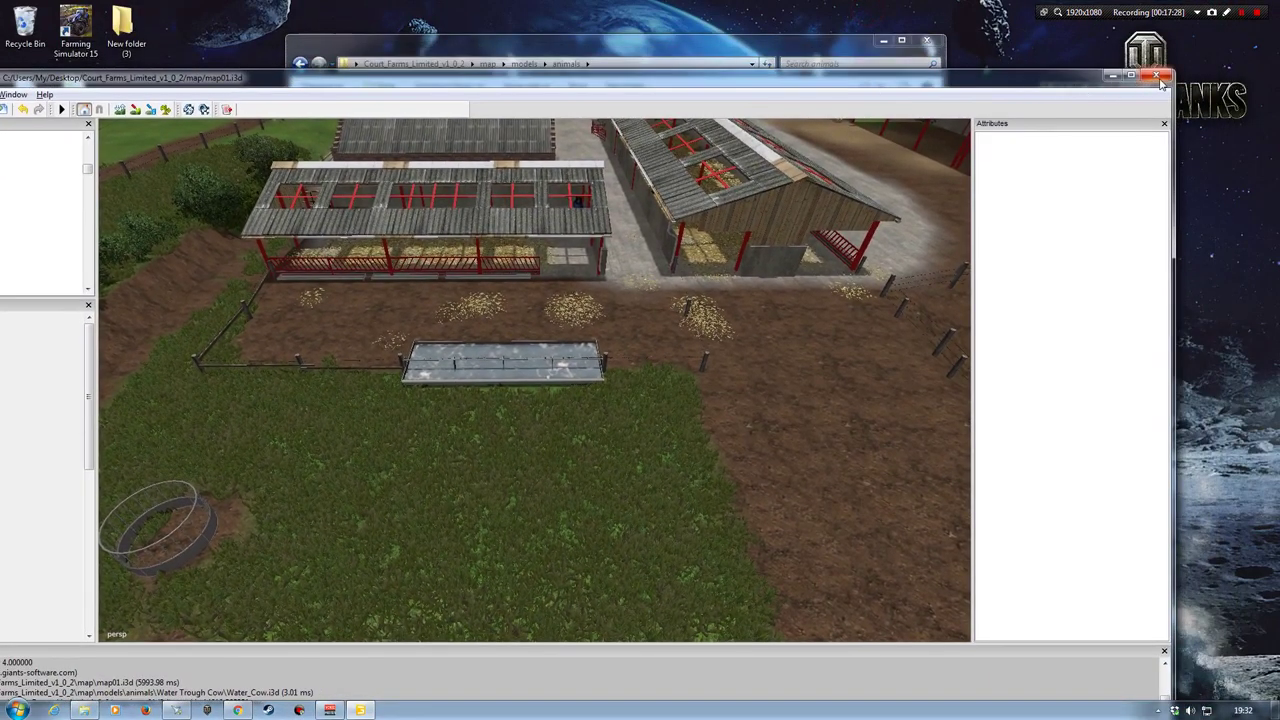
{"action": "key", "text": "alt+F4"}
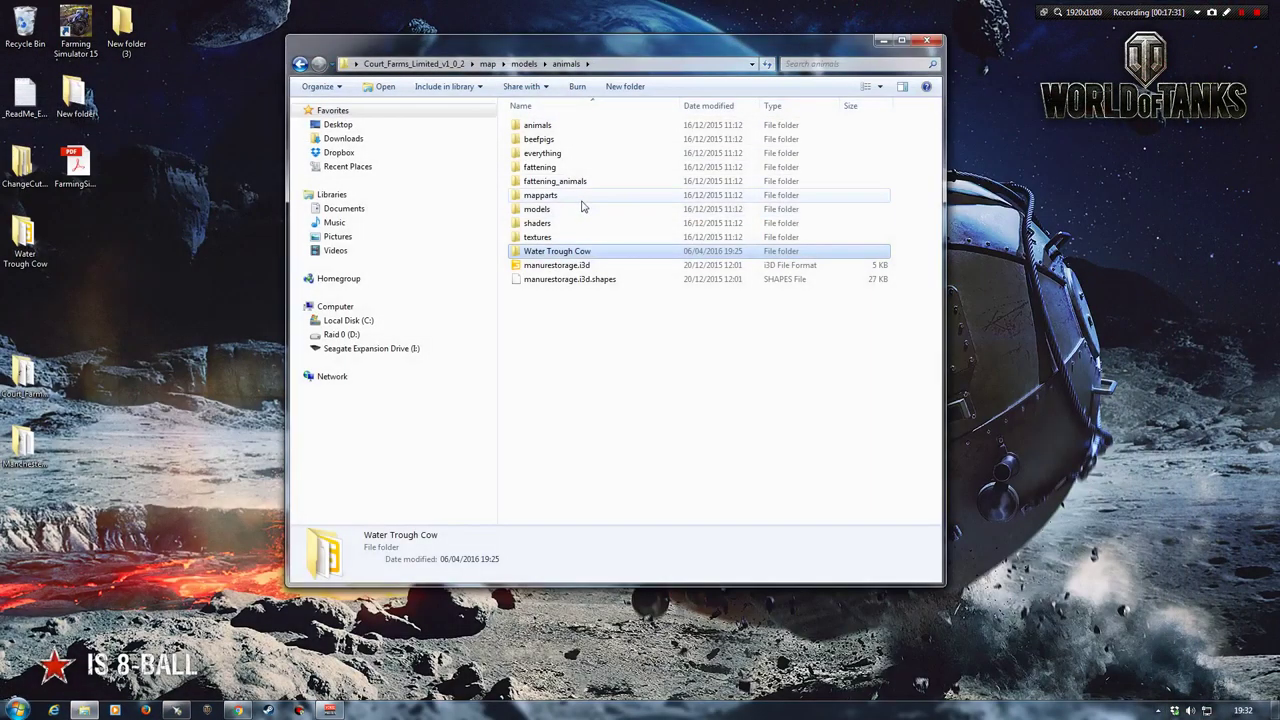
{"action": "key", "text": "BackSpace"}
{"action": "key", "text": "BackSpace"}
{"action": "key", "text": "BackSpace"}
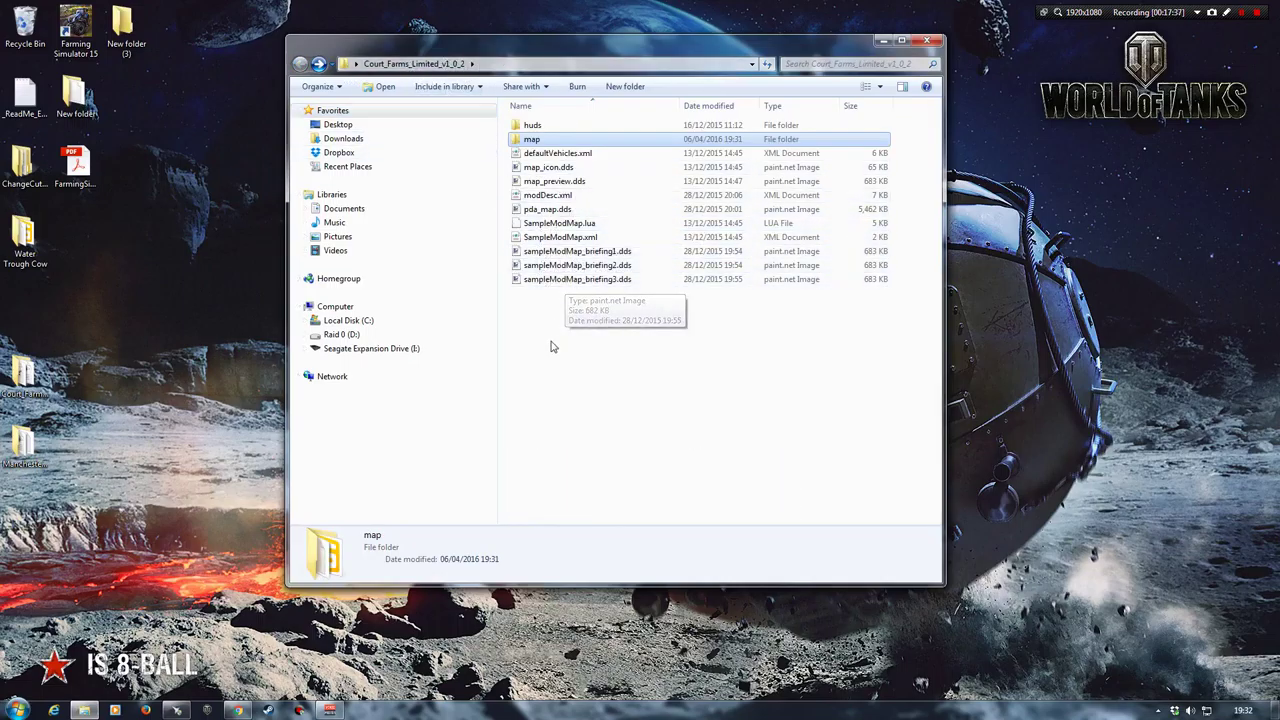
{"action": "double_click", "coordinate": [532, 140]}
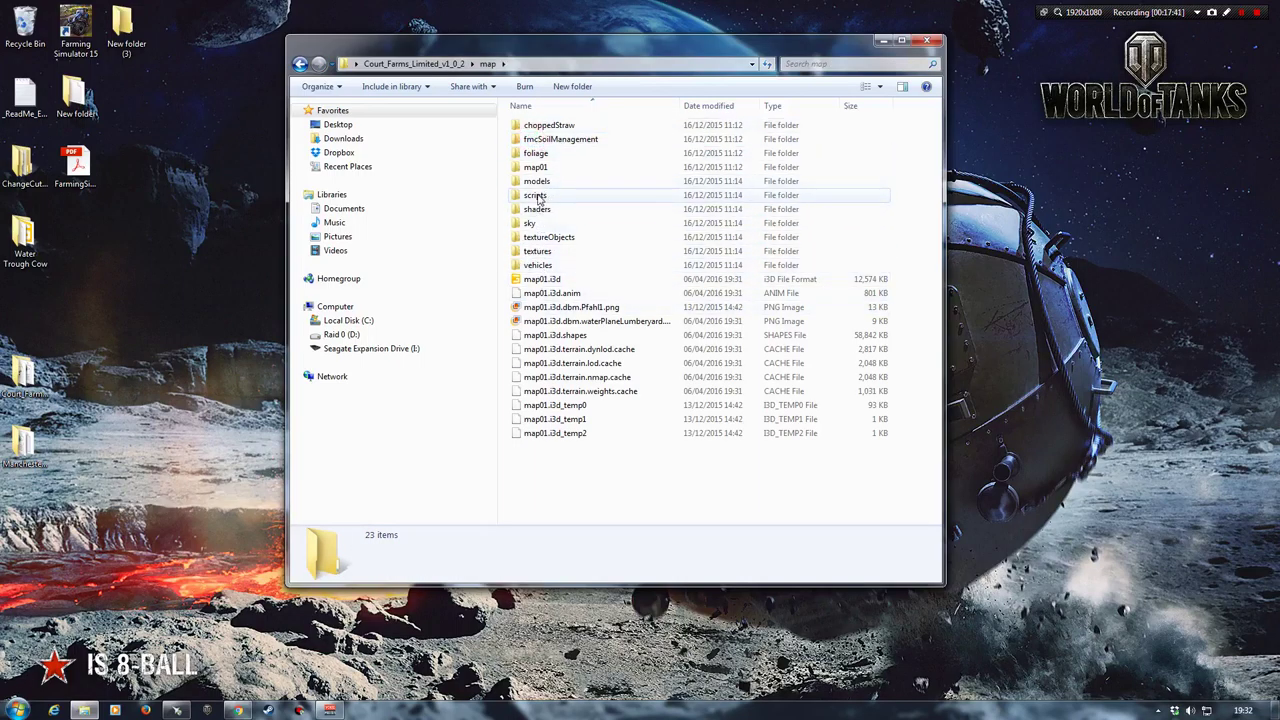
{"action": "double_click", "coordinate": [537, 197]}
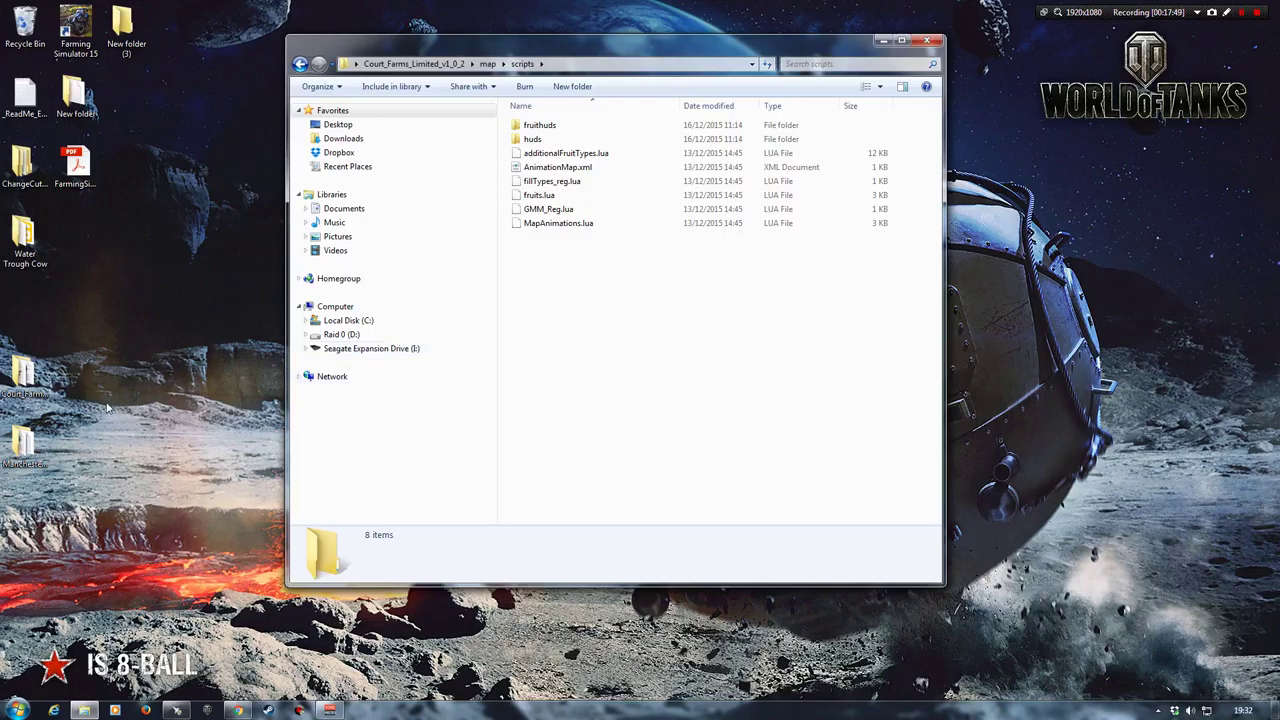
Step: Open the desktop Manchester_Map folder in a second window and tile it beside the scripts folder
{"action": "double_click", "coordinate": [24, 442]}
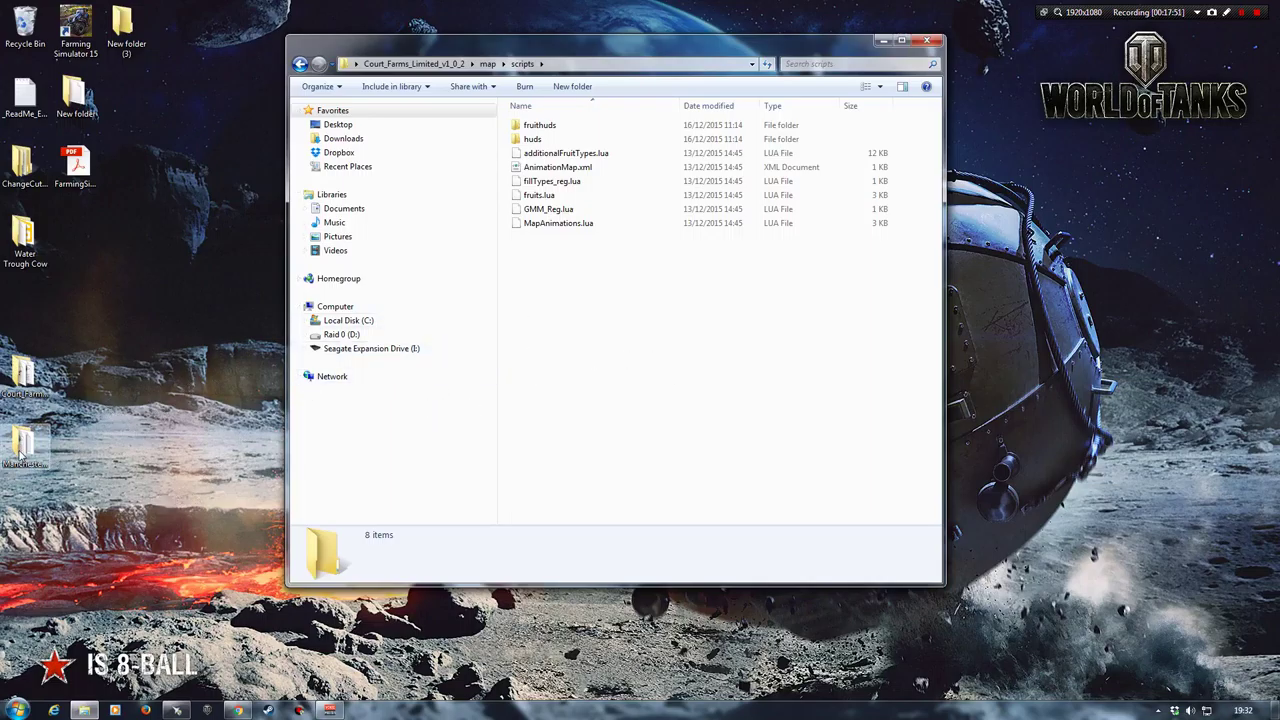
{"action": "left_click_drag", "start_coordinate": [776, 86], "coordinate": [503, 49]}
{"action": "left_click_drag", "start_coordinate": [740, 45], "coordinate": [981, 43]}
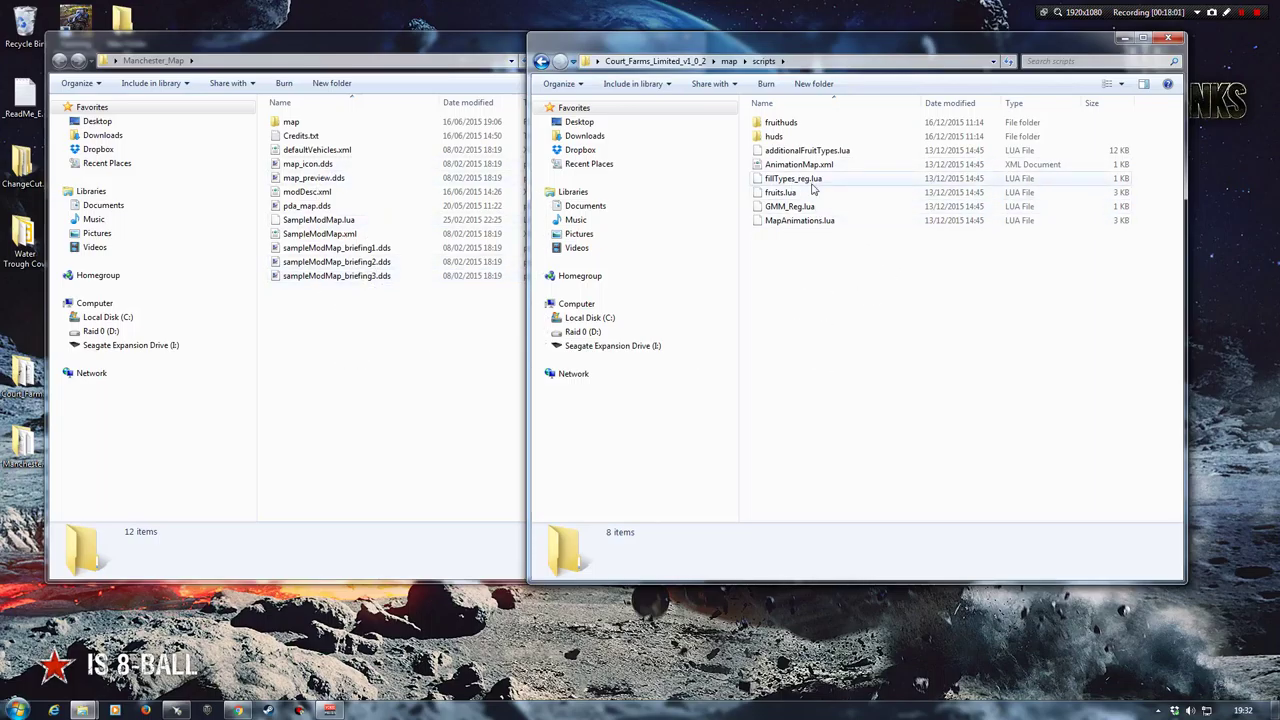
Step: Copy WaterMod.lua from Manchester_Map\map\scripts into the Court Farms scripts folder
{"action": "double_click", "coordinate": [288, 122]}
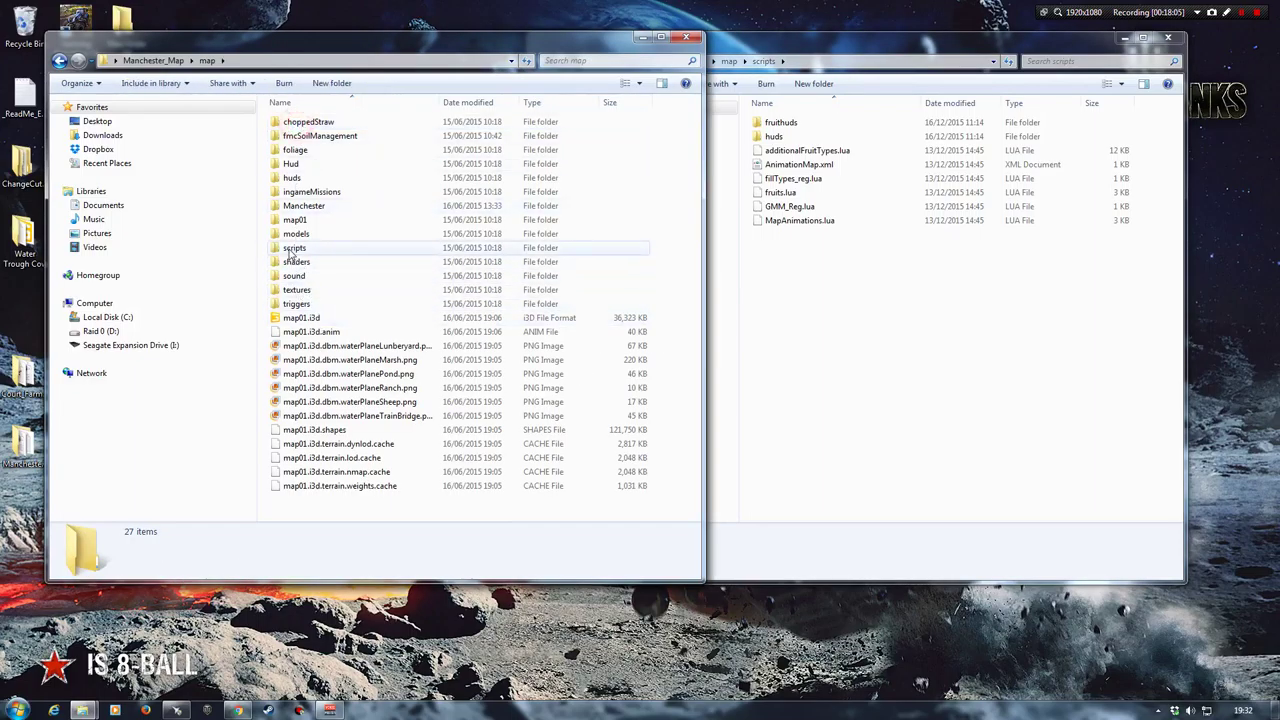
{"action": "double_click", "coordinate": [295, 248]}
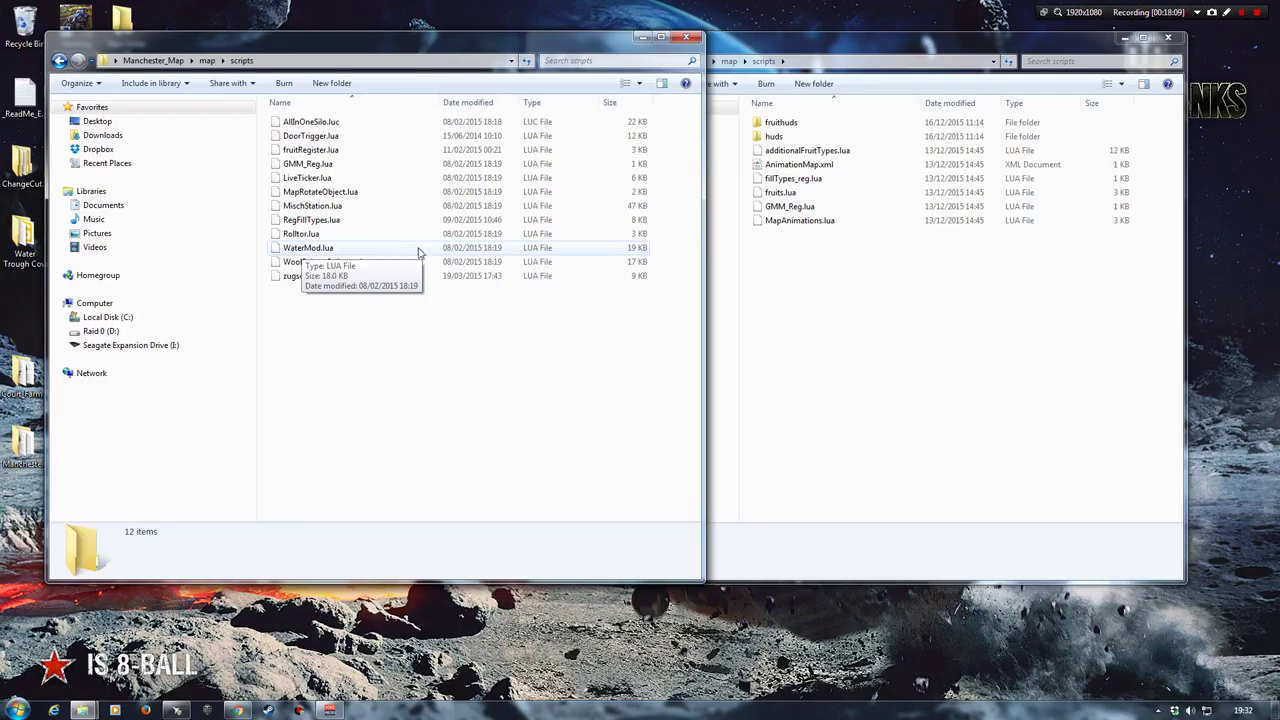
{"action": "right_click_drag", "start_coordinate": [310, 252], "coordinate": [820, 325]}
{"action": "left_click", "coordinate": [856, 332]}
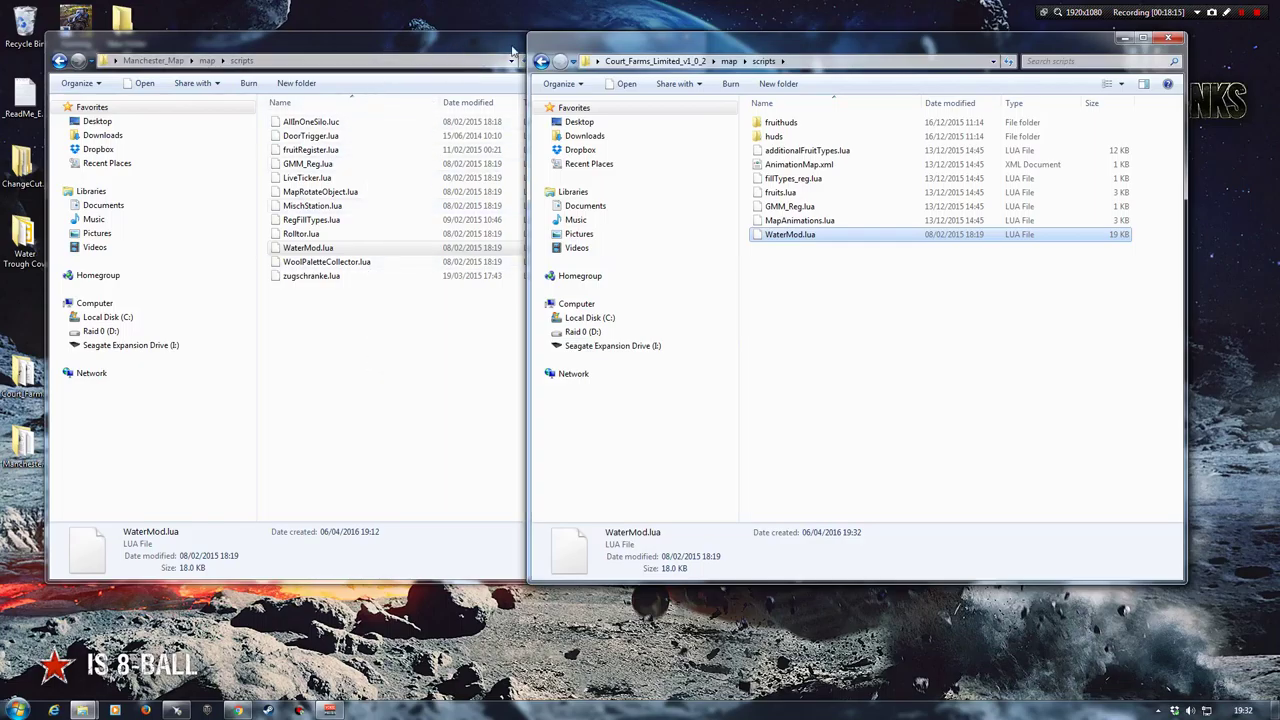
Step: Return the Manchester window to its root folder and bring up modDesc.xml's context menu
{"action": "left_click", "coordinate": [463, 46]}
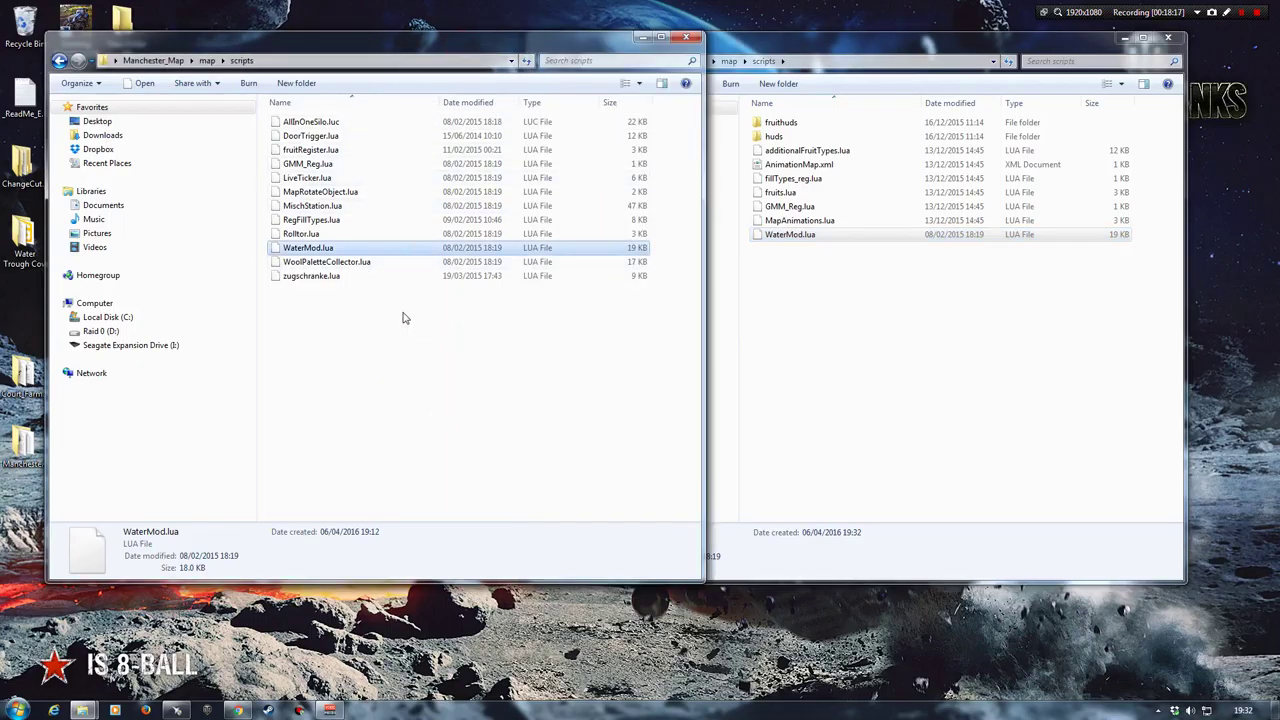
{"action": "key", "text": "BackSpace"}
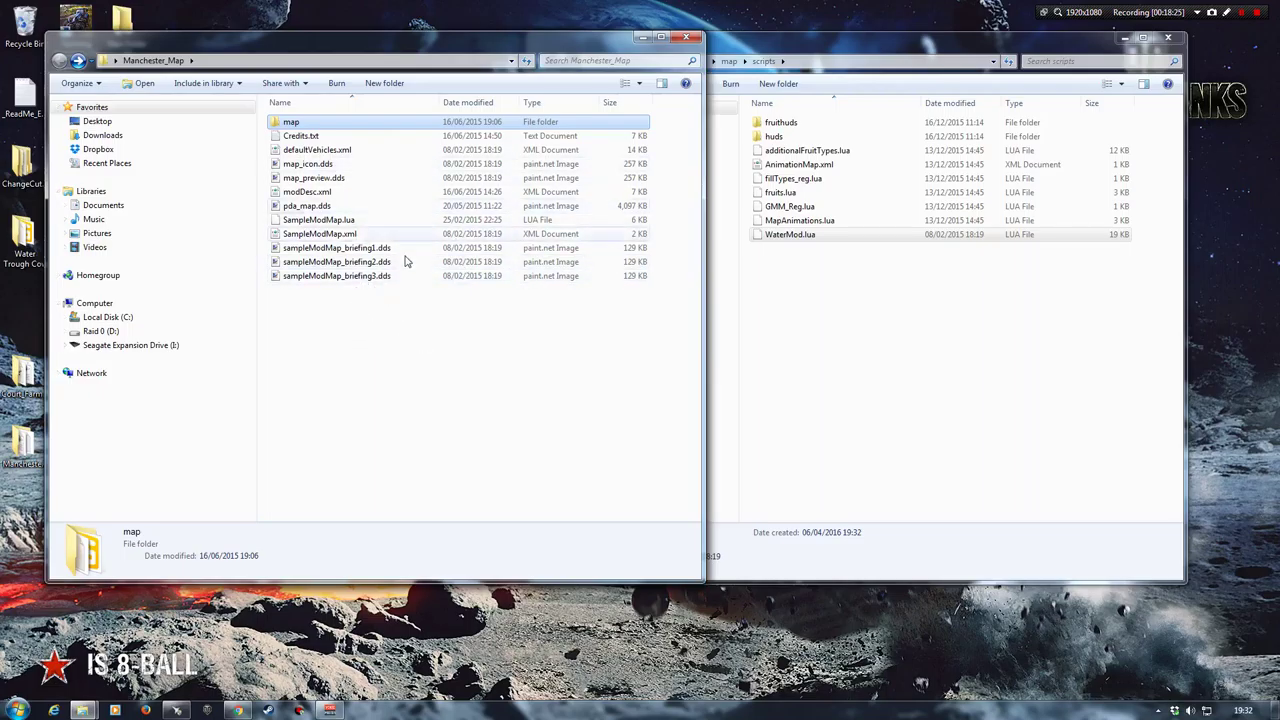
{"action": "right_click", "coordinate": [315, 193]}
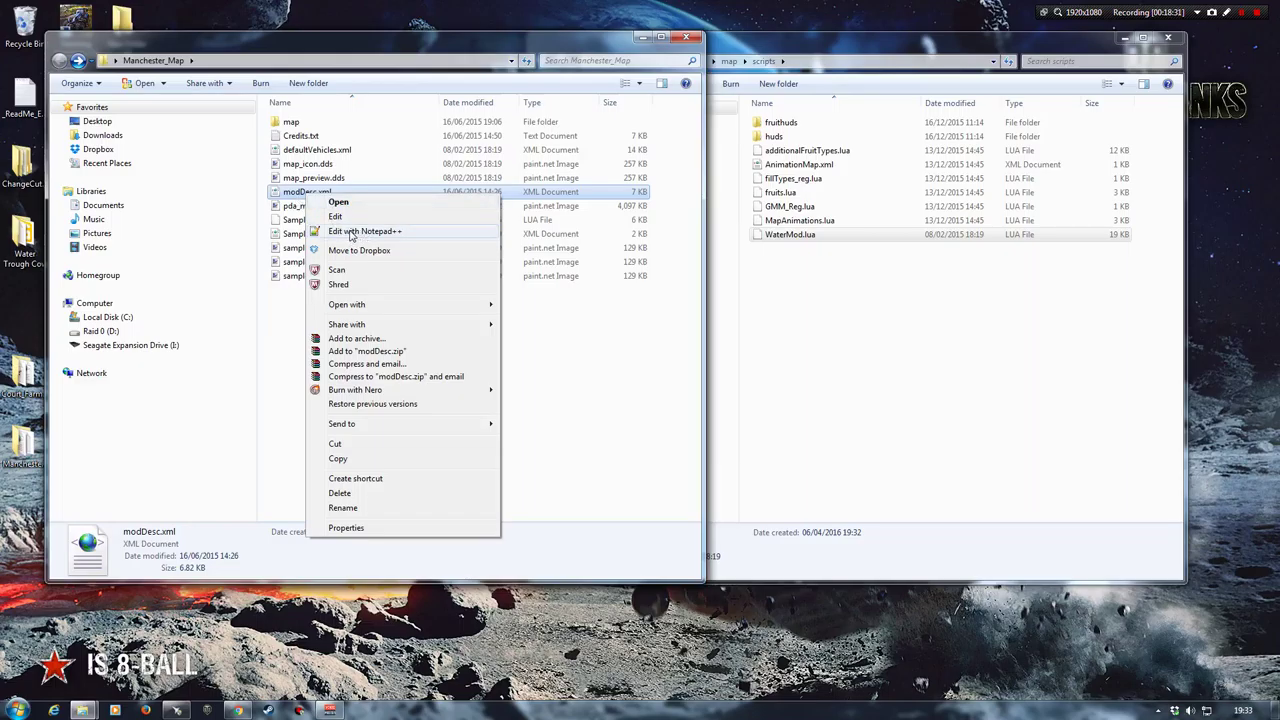
Step: Copy the map/scripts/WaterMod.lua sourceFile line from Manchester's modDesc.xml in Notepad++, then minimize it
{"action": "left_click", "coordinate": [351, 232]}
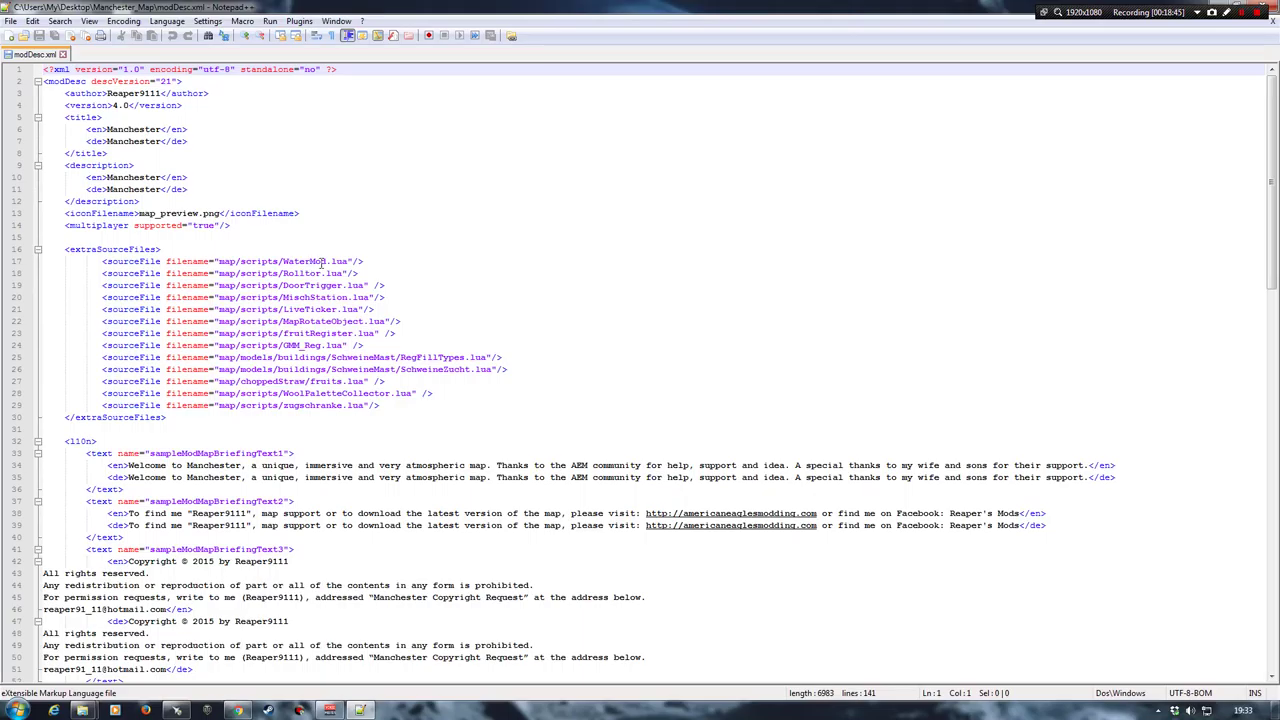
{"action": "left_click_drag", "start_coordinate": [104, 257], "coordinate": [369, 260]}
{"action": "key", "text": "ctrl+c"}
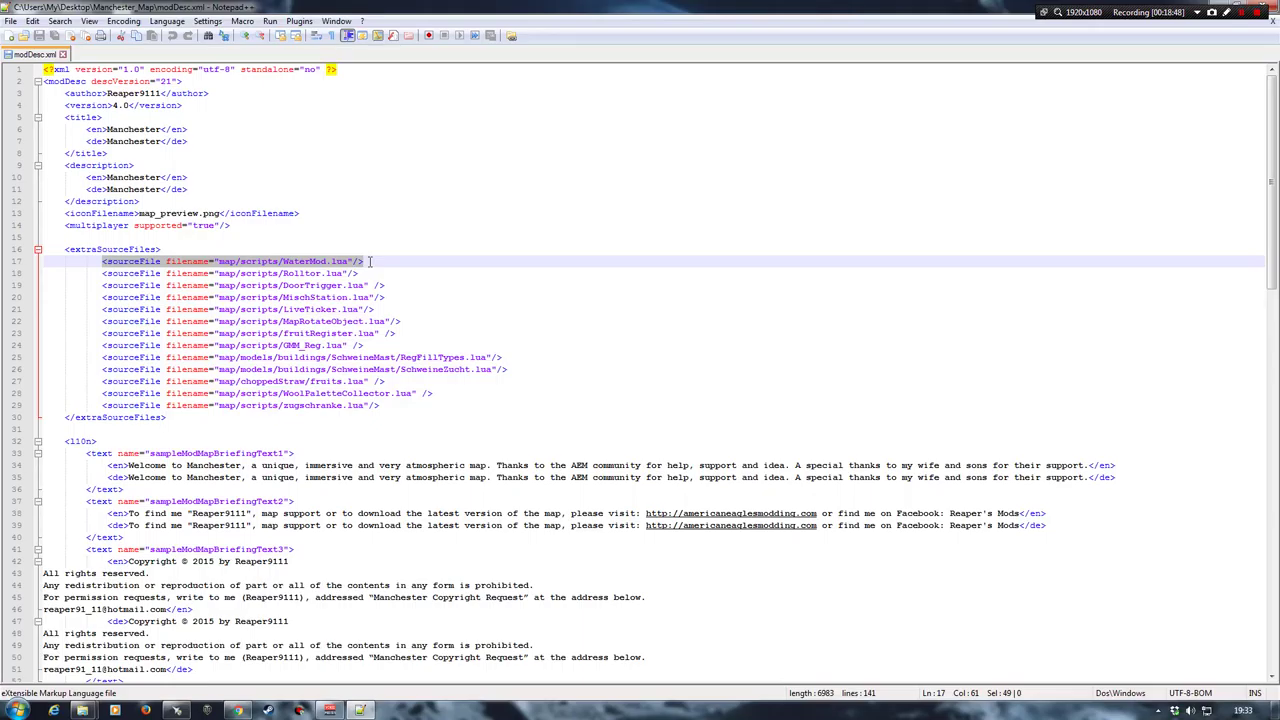
{"action": "double_click", "coordinate": [947, 17]}
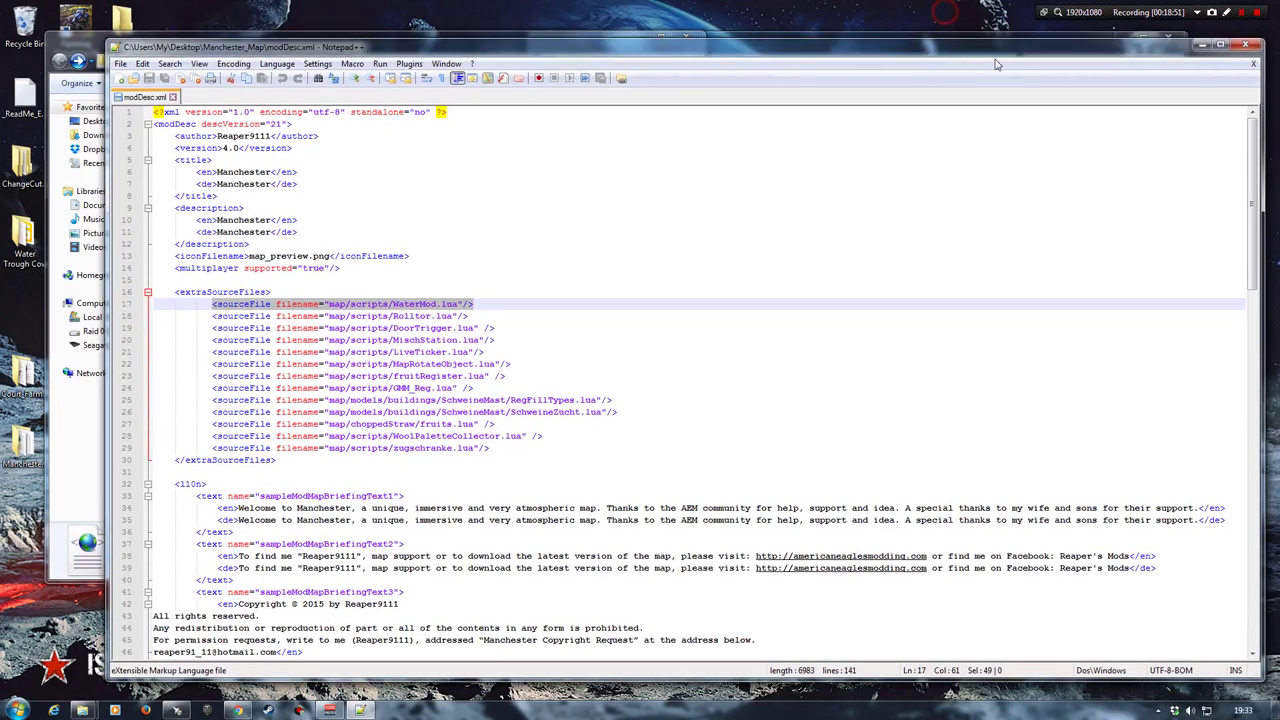
{"action": "left_click", "coordinate": [1182, 44]}
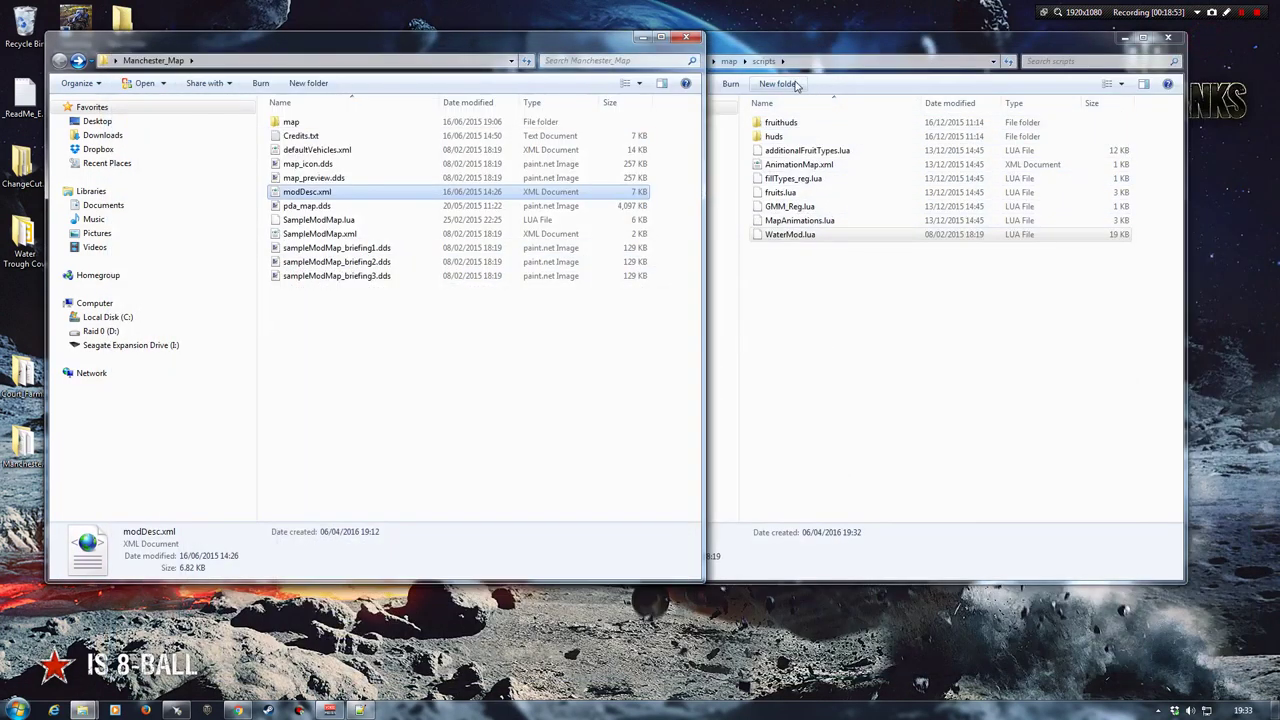
{"action": "left_click", "coordinate": [797, 58]}
Step: Open the Court Farms root modDesc.xml in Notepad++
{"action": "key", "text": "BackSpace"}
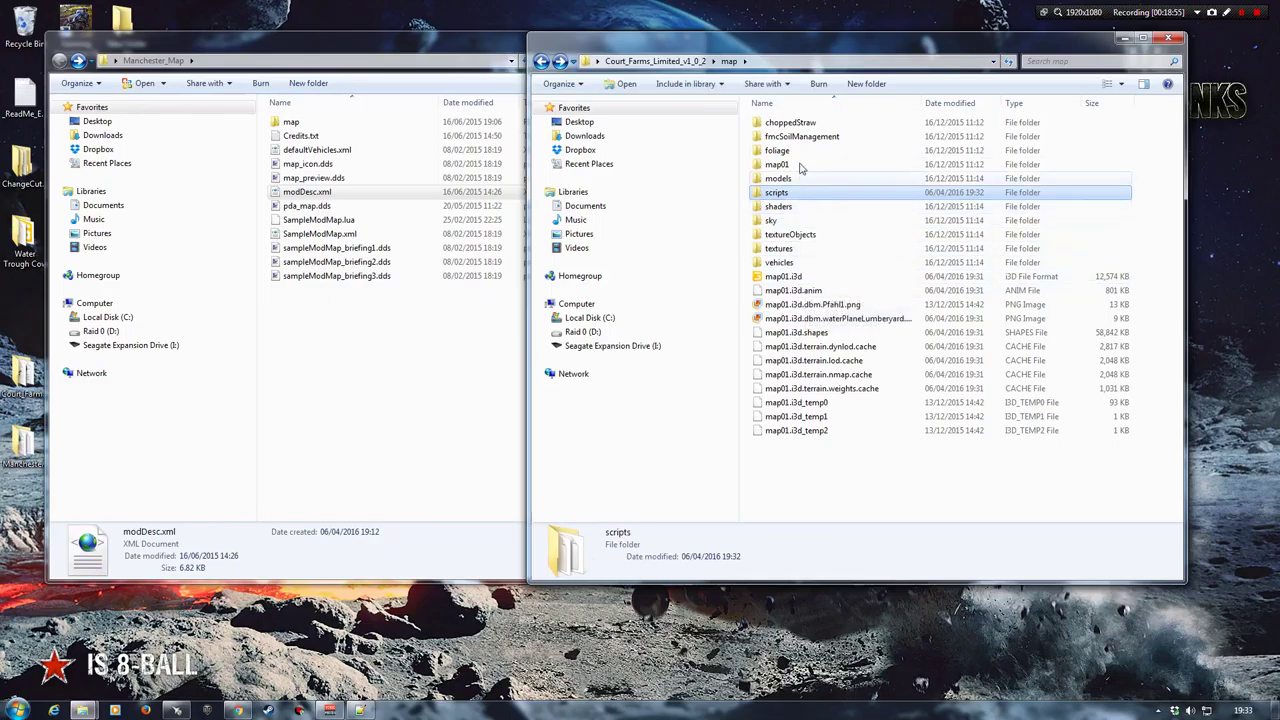
{"action": "key", "text": "BackSpace"}
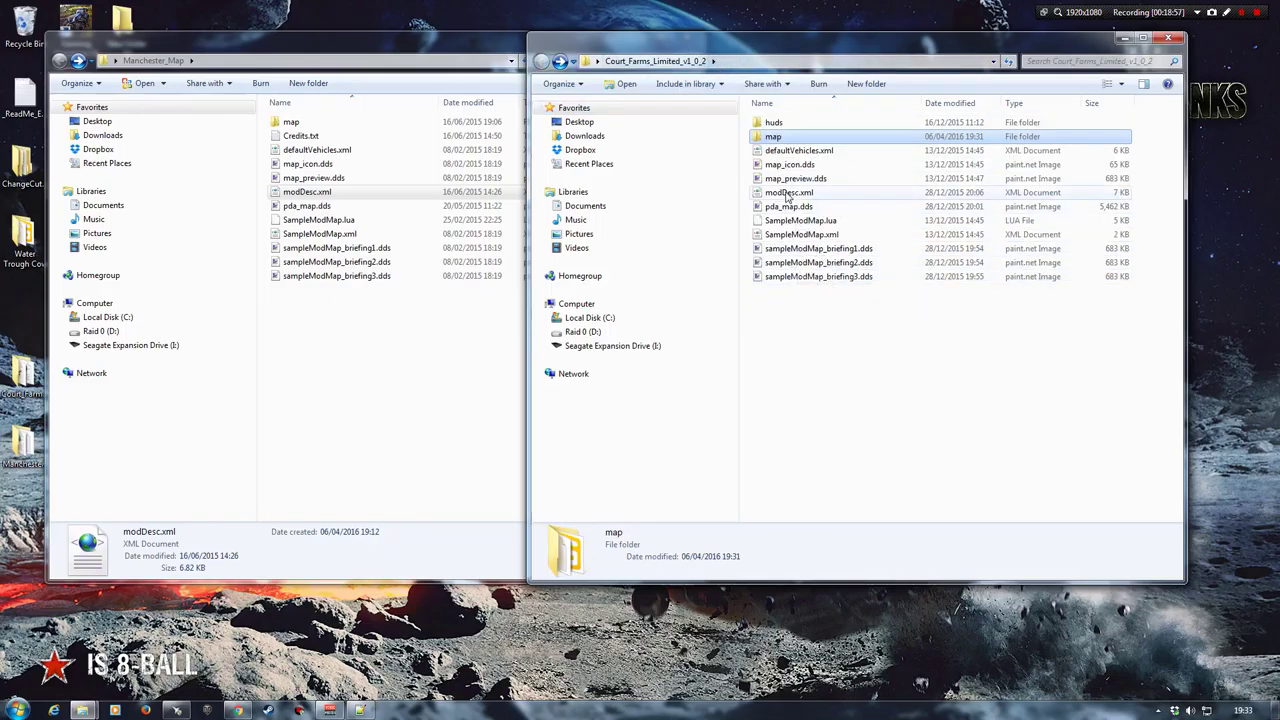
{"action": "left_click", "coordinate": [790, 192]}
{"action": "right_click", "coordinate": [790, 192]}
{"action": "left_click", "coordinate": [850, 233]}
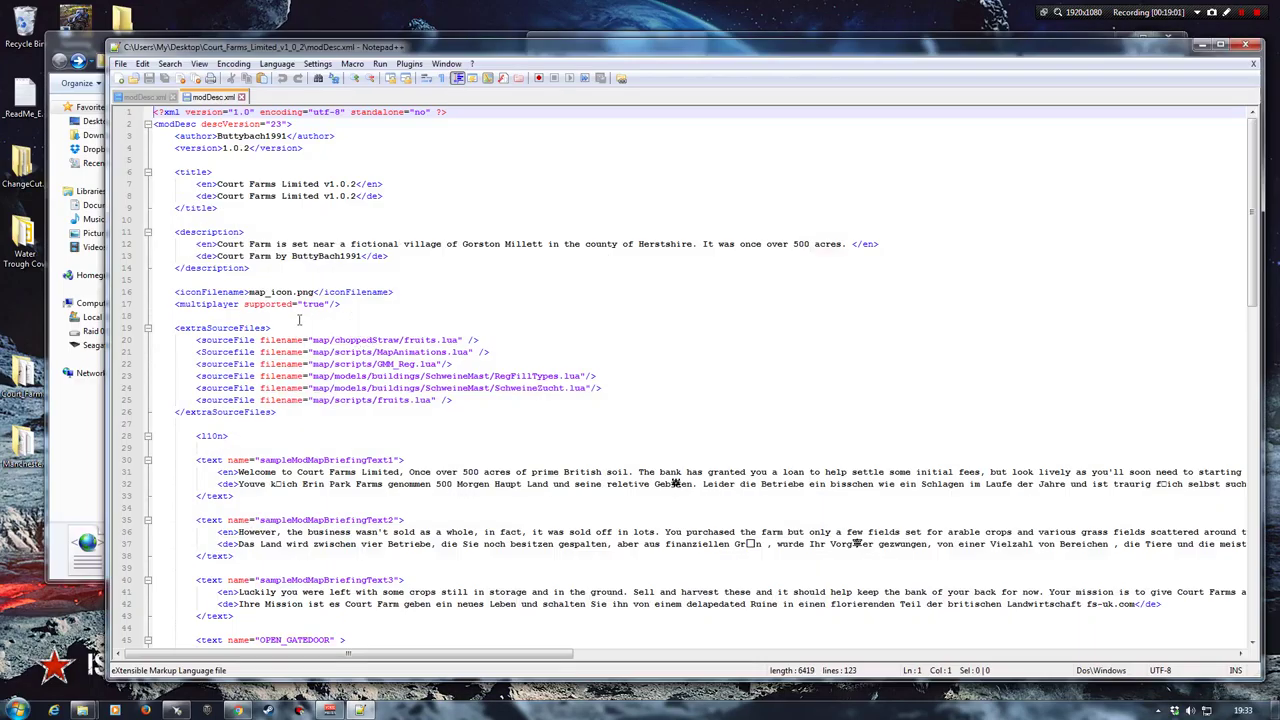
Step: Paste the indented WaterMod.lua sourceFile line under <extraSourceFiles>, save, and close Notepad++
{"action": "left_click", "coordinate": [290, 328]}
{"action": "key", "text": "Return"}
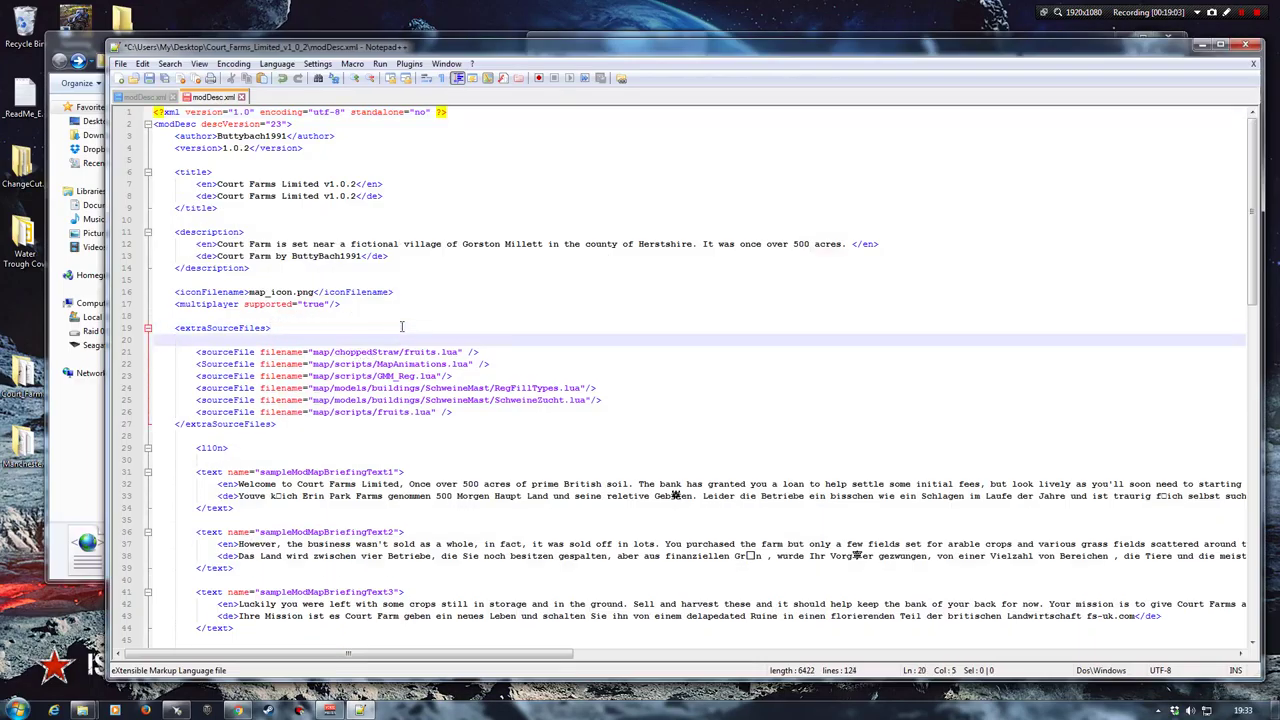
{"action": "key", "text": "ctrl+v"}
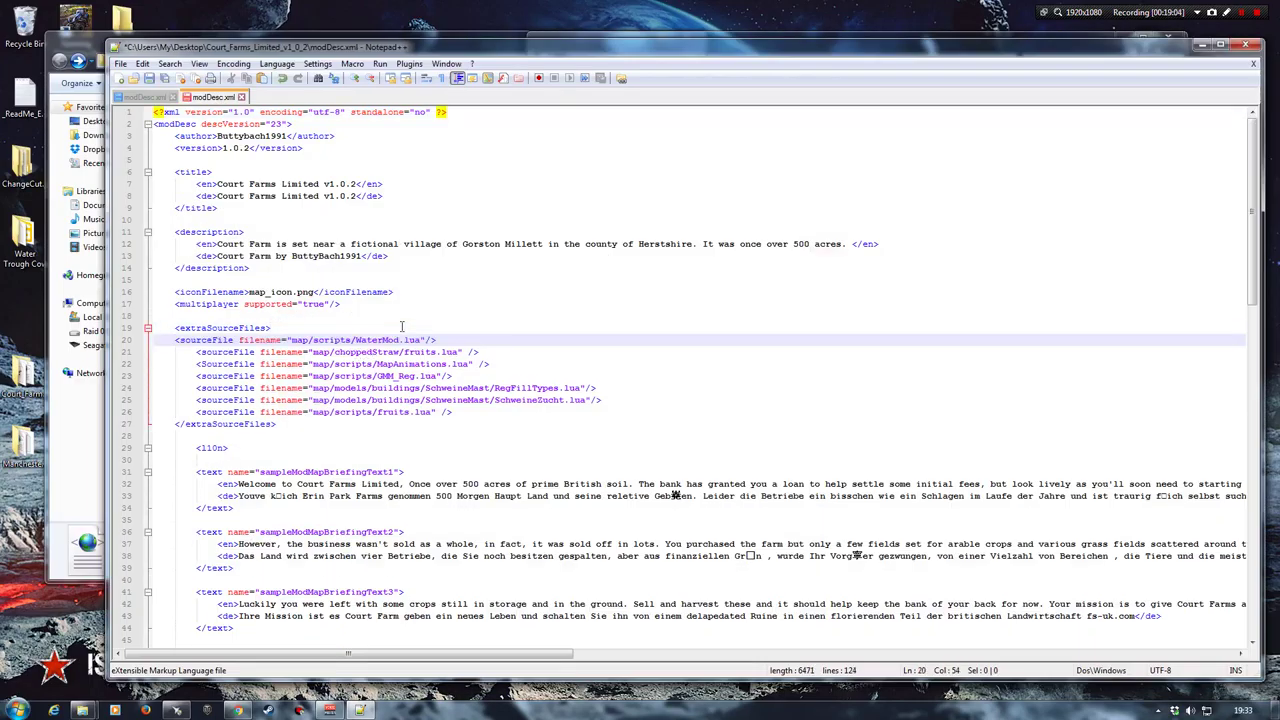
{"action": "left_click", "coordinate": [175, 340]}
{"action": "key", "text": "Tab"}
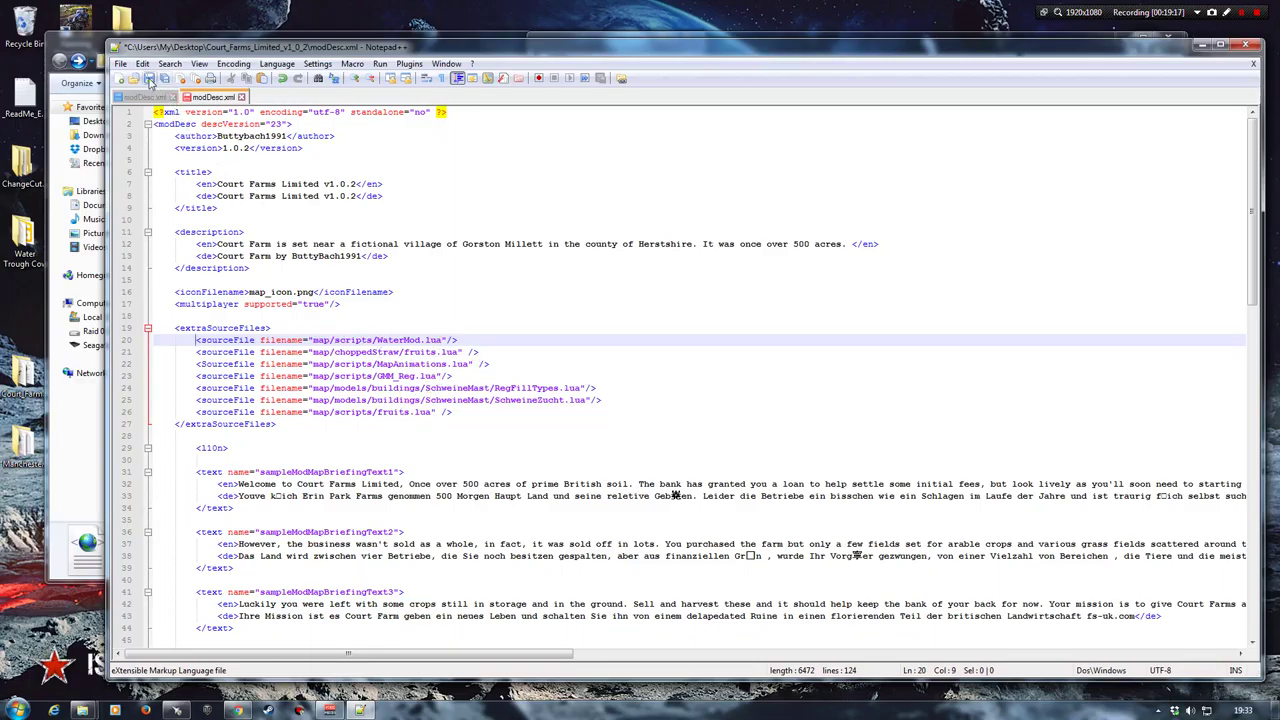
{"action": "left_click", "coordinate": [241, 96]}
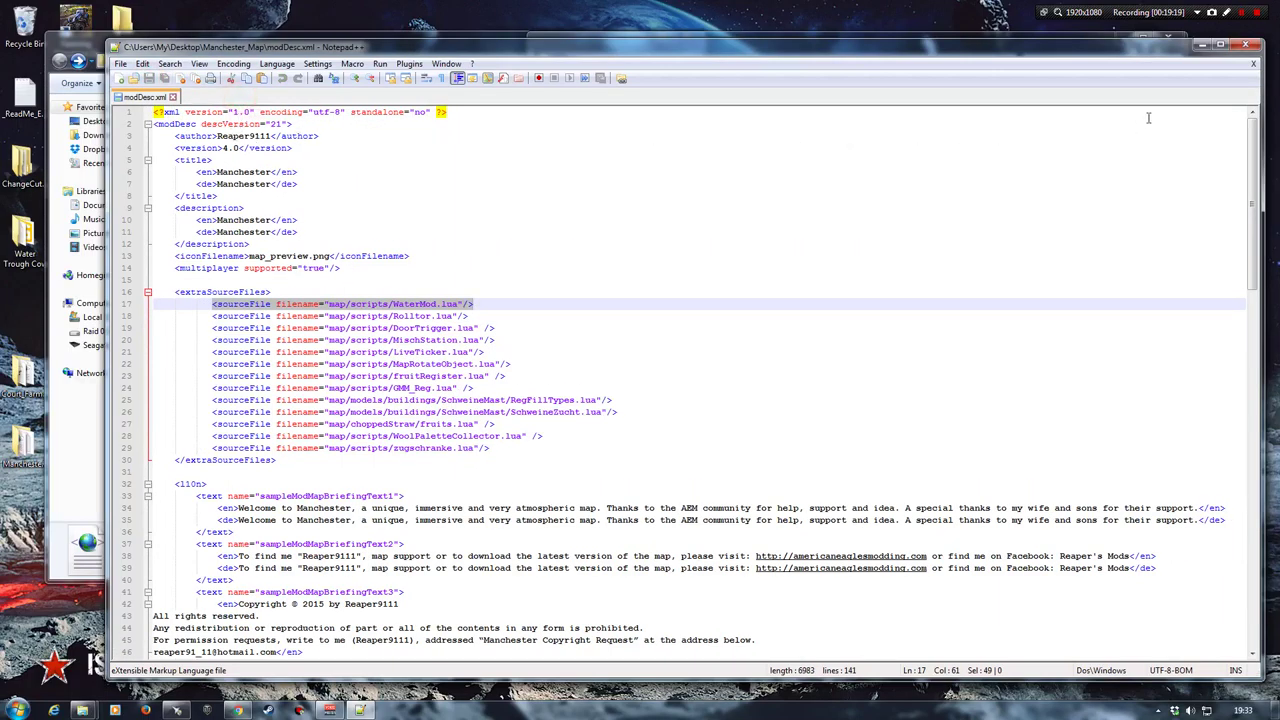
{"action": "left_click", "coordinate": [1253, 63]}
{"action": "left_click", "coordinate": [1245, 44]}
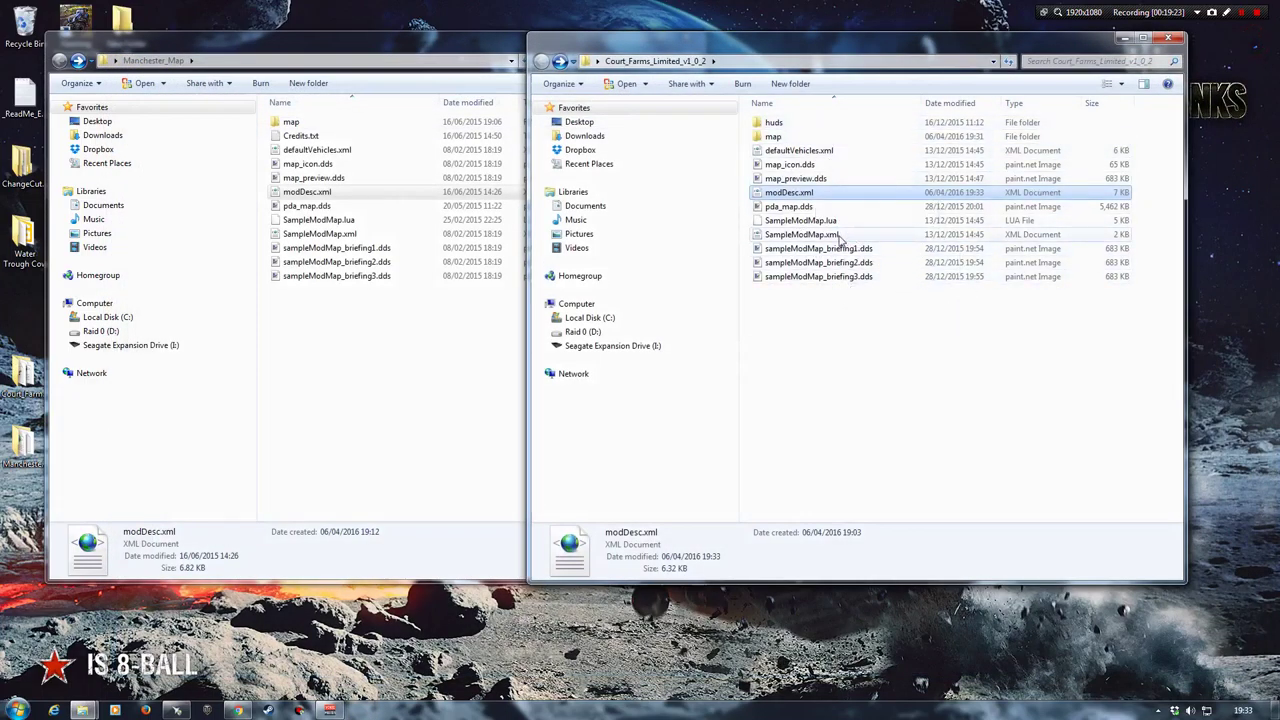
{"action": "left_click", "coordinate": [390, 40]}
Step: Close the Manchester_Map window and recheck the edited Court Farms modDesc.xml in Notepad++
{"action": "left_click", "coordinate": [772, 33]}
{"action": "left_click_drag", "start_coordinate": [785, 45], "coordinate": [532, 45]}
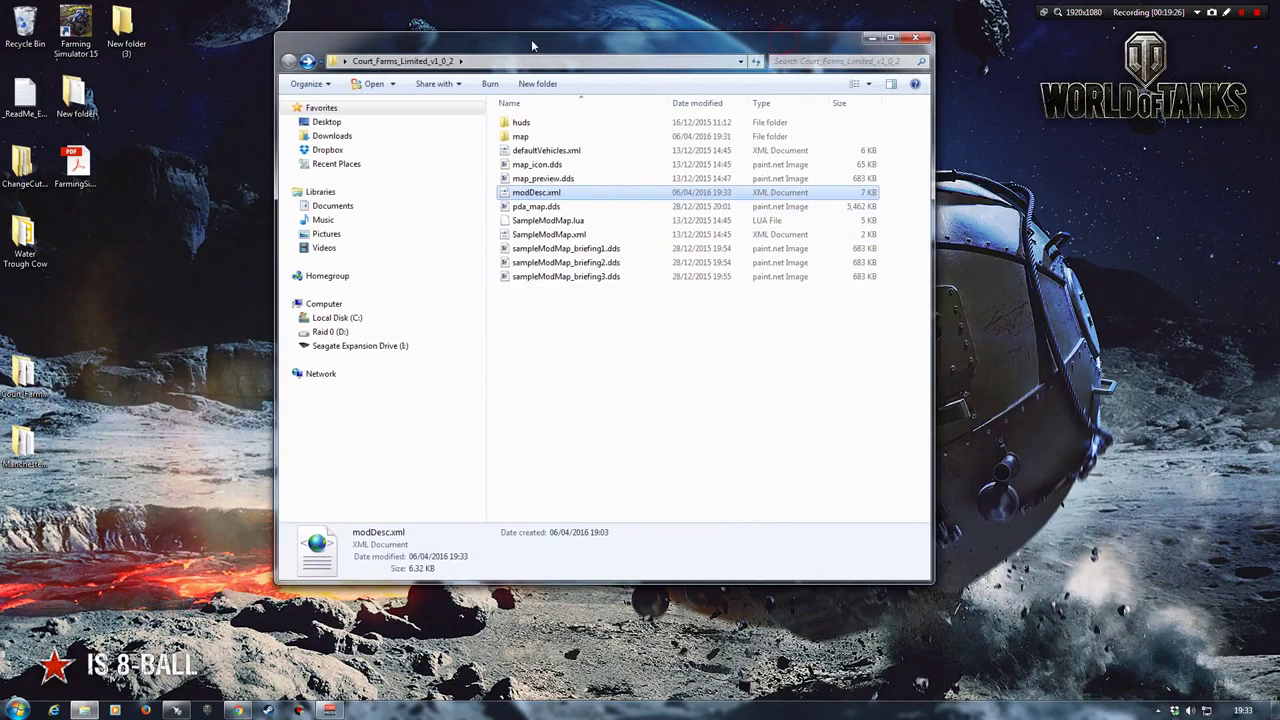
{"action": "left_click", "coordinate": [578, 347]}
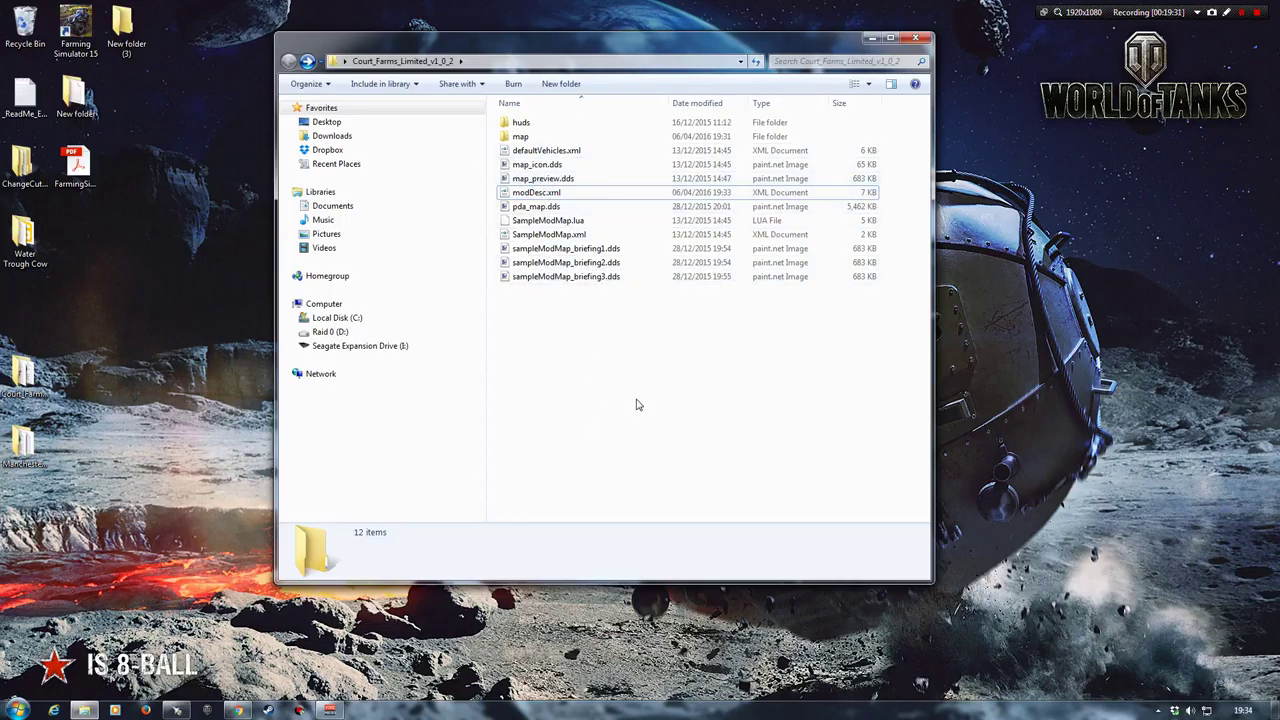
{"action": "right_click", "coordinate": [551, 193]}
{"action": "left_click", "coordinate": [608, 229]}
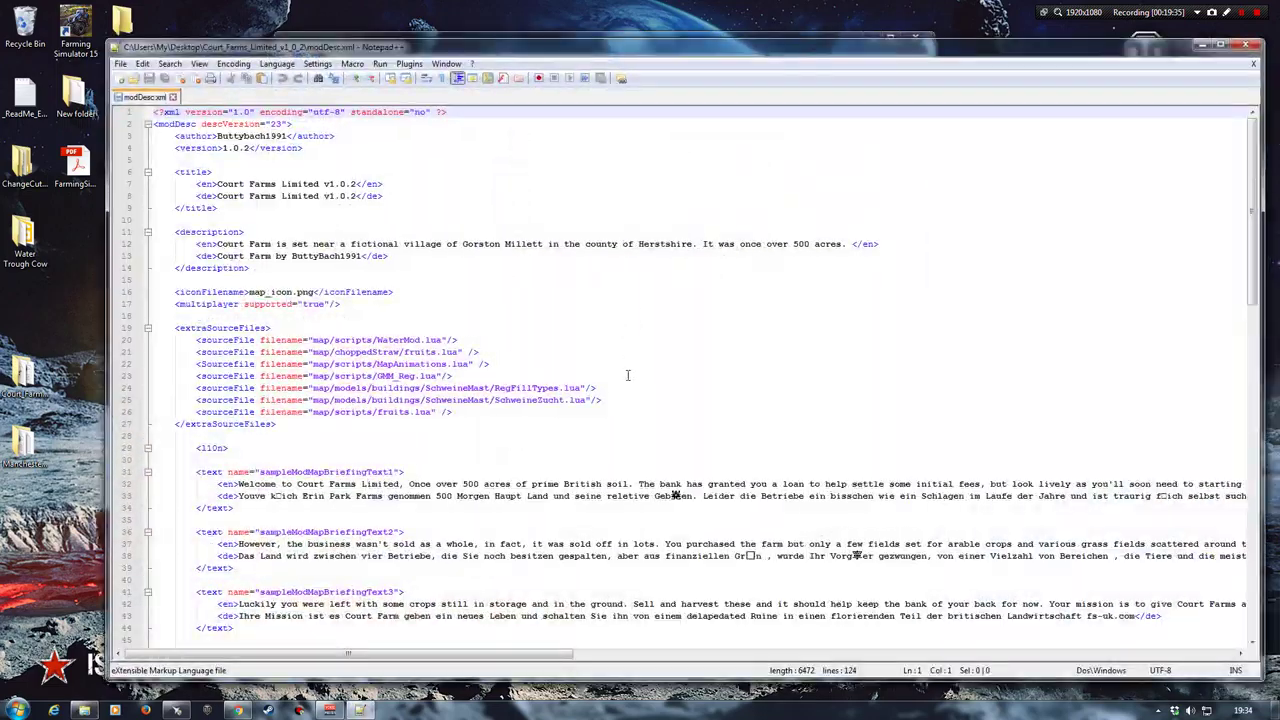
{"action": "left_click", "coordinate": [1253, 63]}
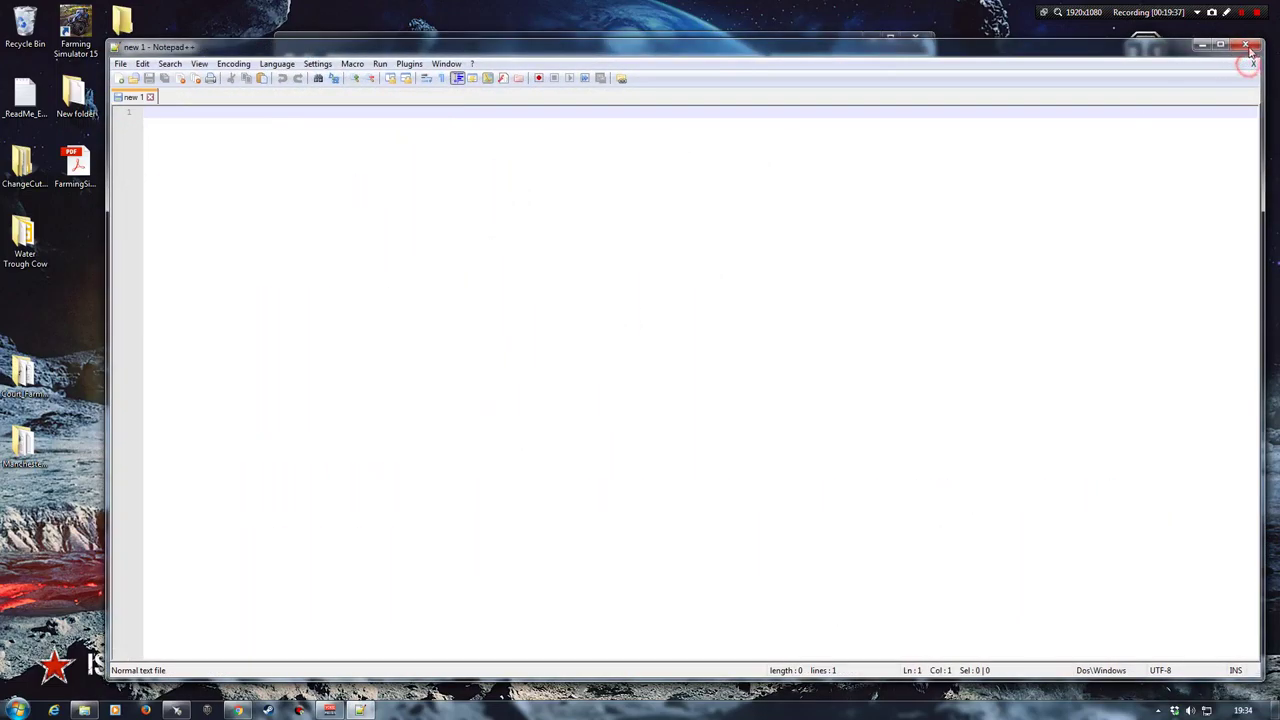
{"action": "left_click", "coordinate": [1245, 45]}
Step: Select all mod files and pack them into Court_Farms_Limited_v1_0_2.zip with WinRAR
{"action": "left_click", "coordinate": [306, 83]}
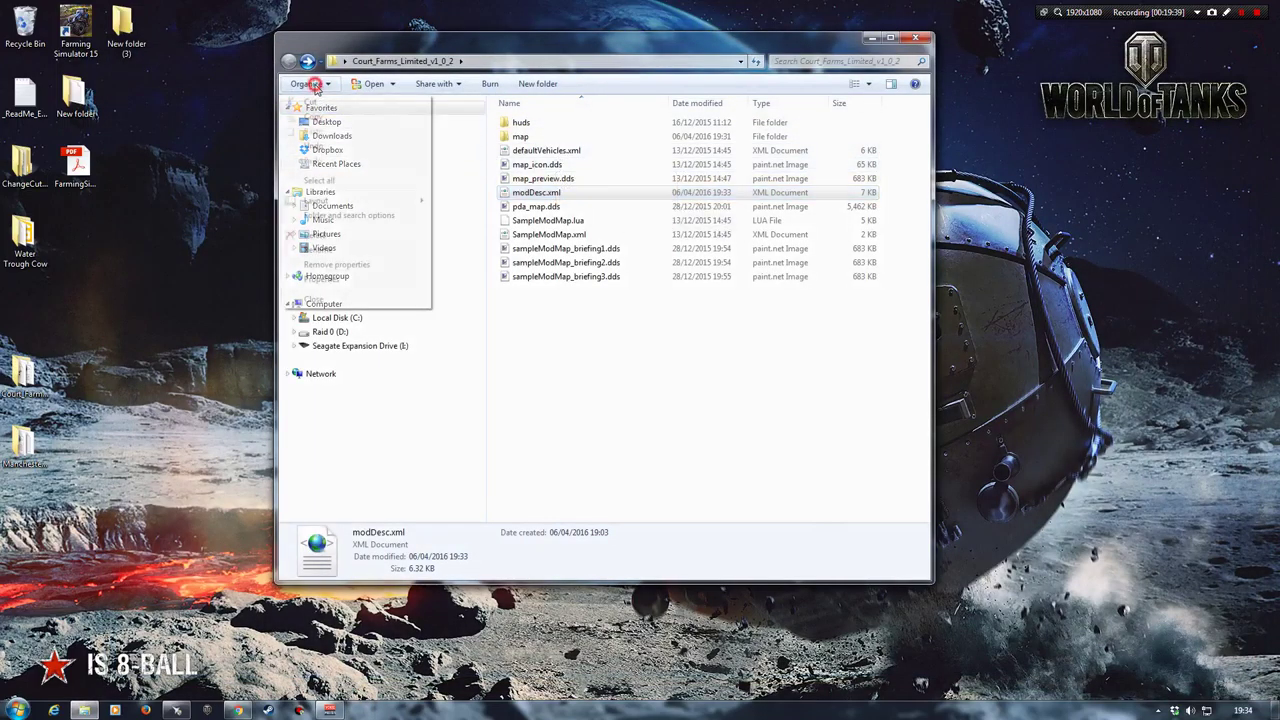
{"action": "left_click", "coordinate": [319, 179]}
{"action": "right_click", "coordinate": [563, 176]}
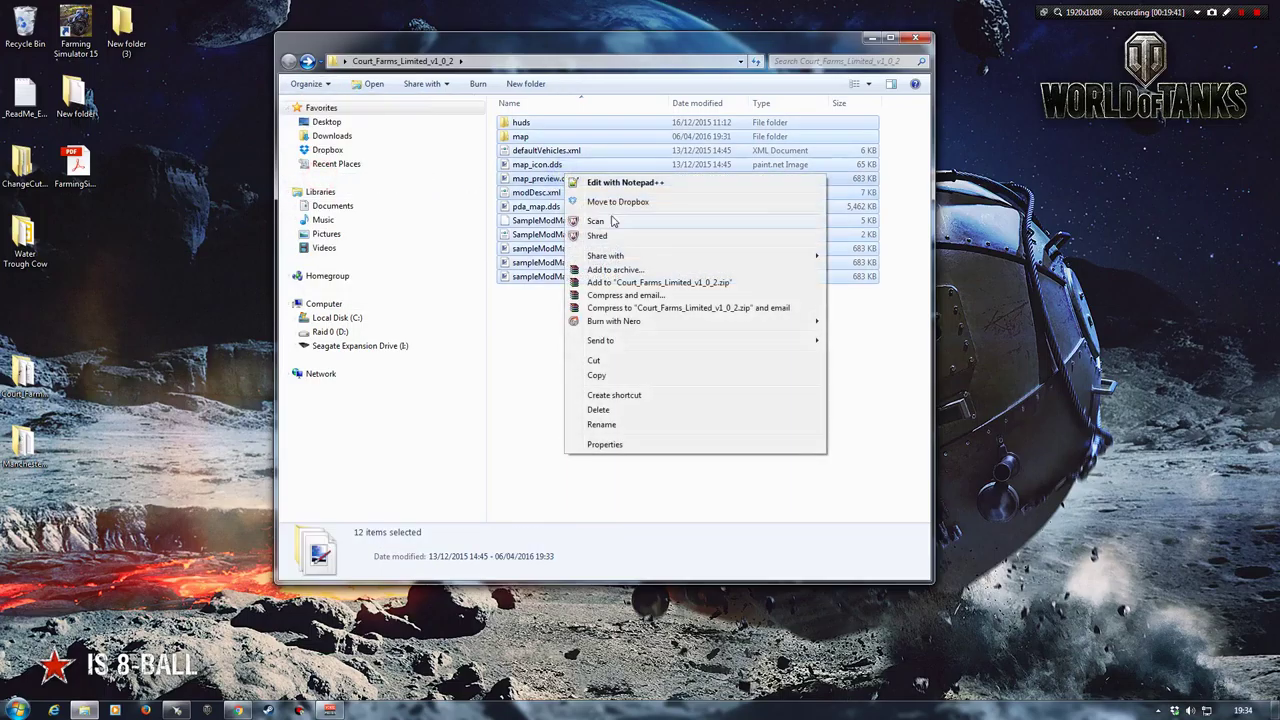
{"action": "left_click", "coordinate": [635, 284]}
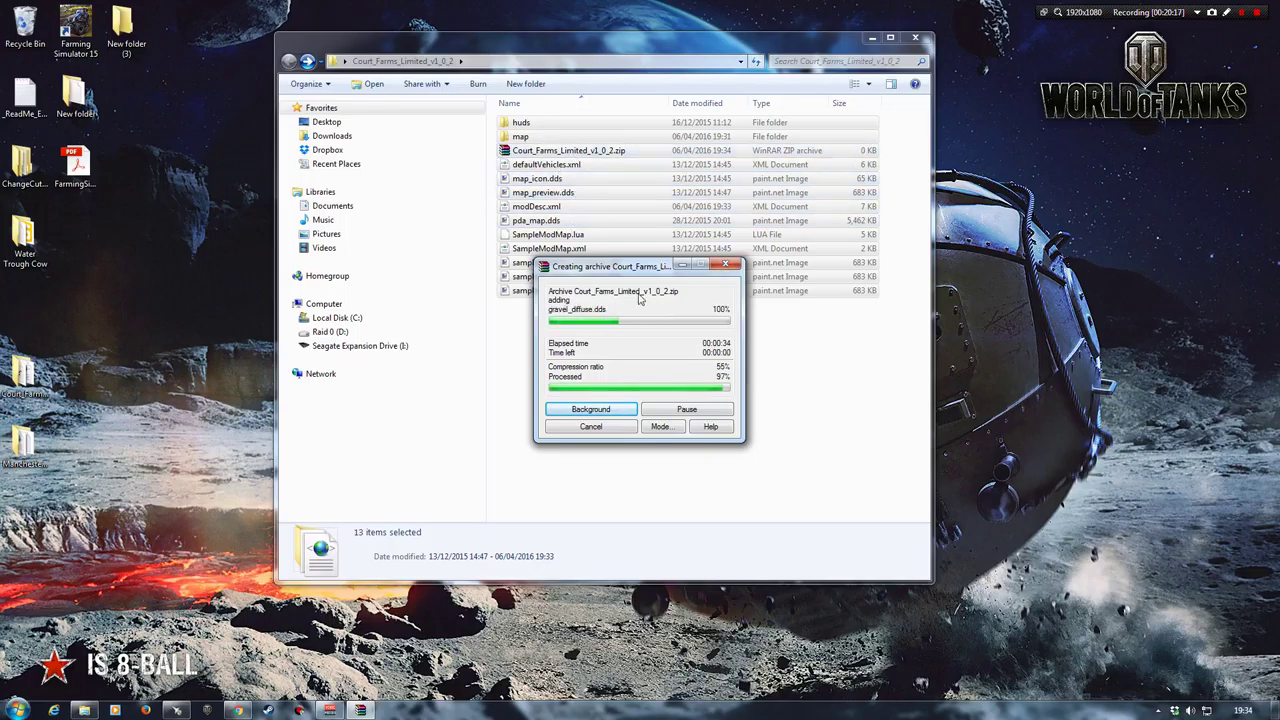
{"action": "left_click", "coordinate": [605, 384]}
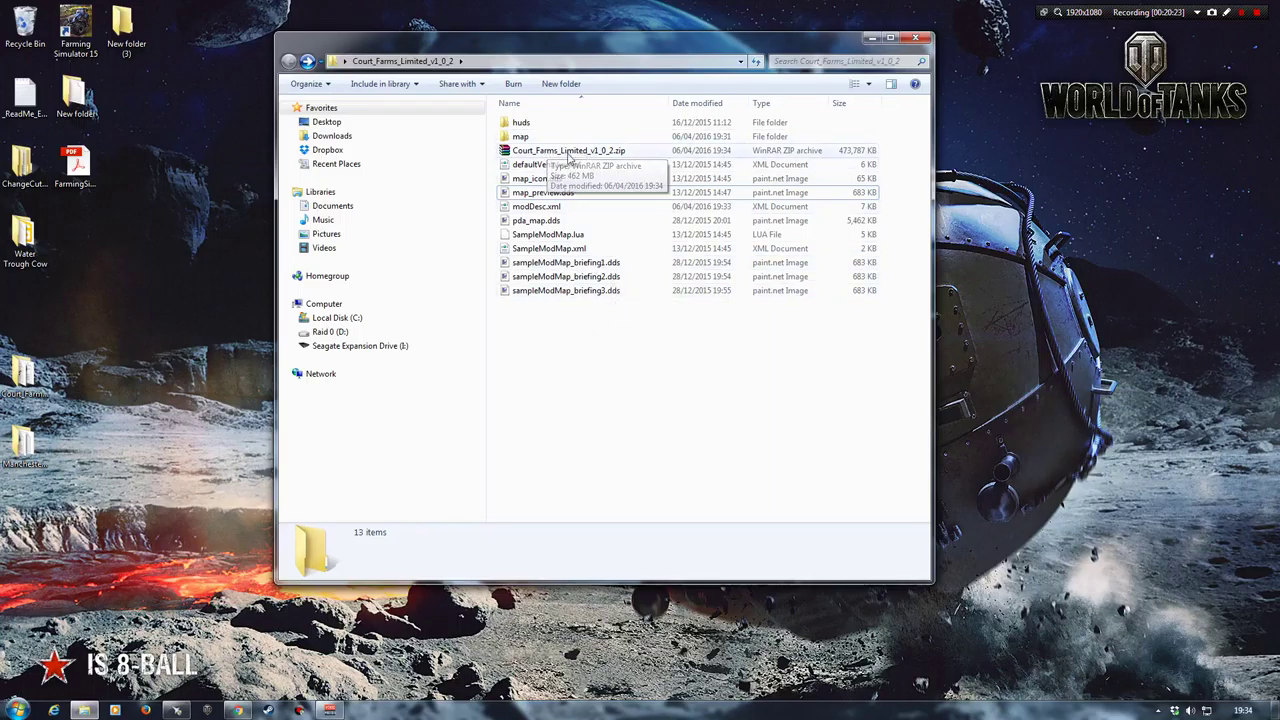
Step: Open Documents\My Games\FarmingSimulator2015 in a second Explorer window
{"action": "left_click", "coordinate": [543, 151]}
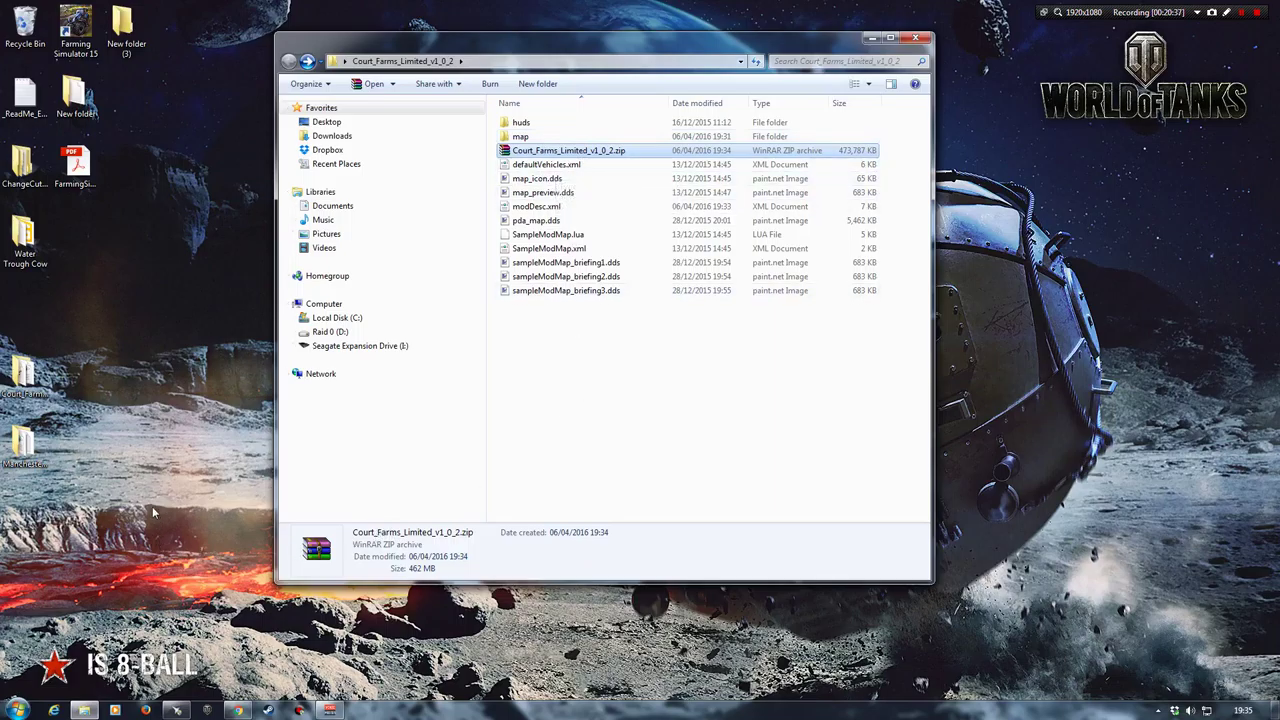
{"action": "left_click", "coordinate": [18, 710]}
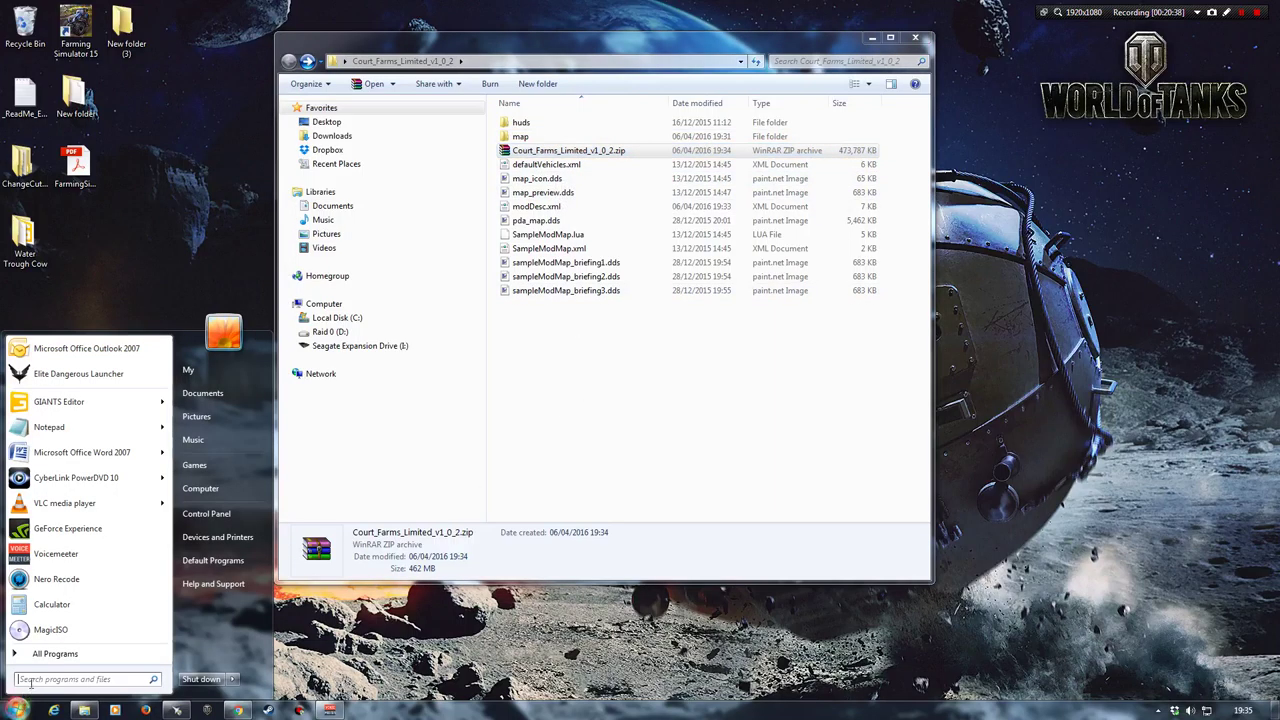
{"action": "left_click", "coordinate": [222, 395]}
{"action": "double_click", "coordinate": [571, 356]}
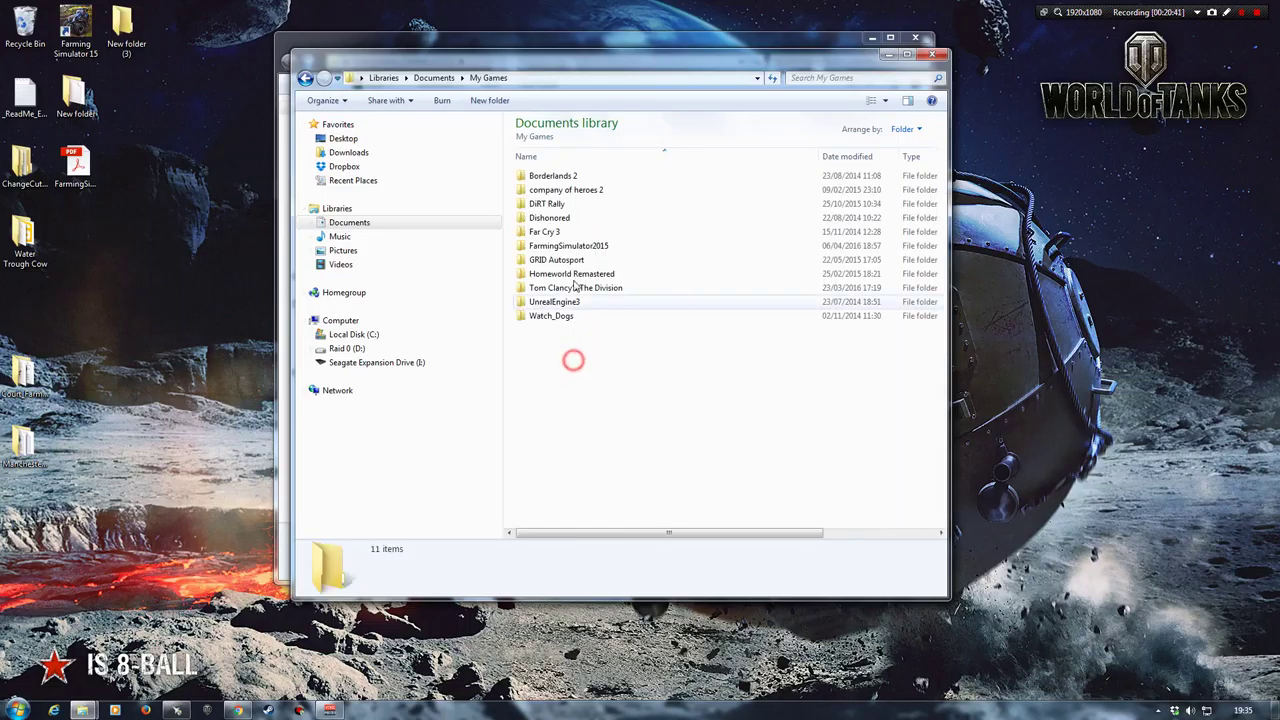
{"action": "double_click", "coordinate": [575, 248]}
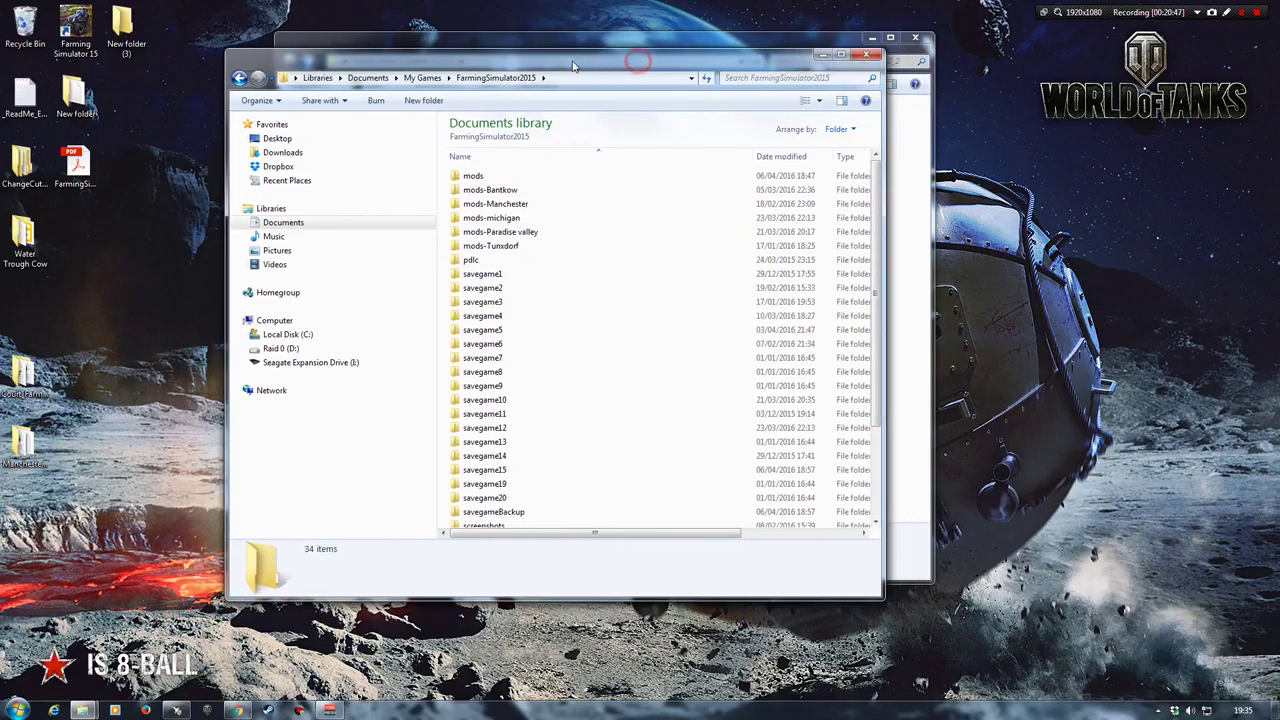
Step: Arrange both windows and select the zip's name text to copy it
{"action": "left_click_drag", "start_coordinate": [525, 55], "coordinate": [472, 217]}
{"action": "left_click", "coordinate": [560, 150]}
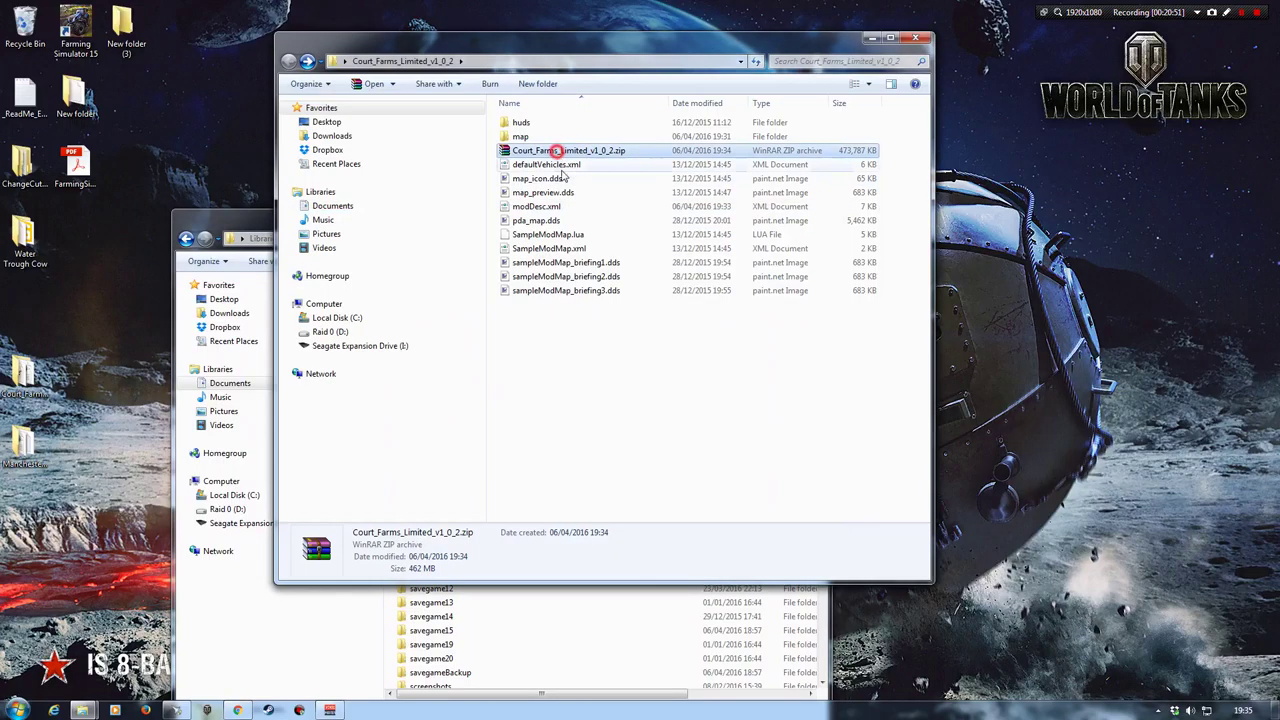
{"action": "left_click", "coordinate": [545, 151]}
{"action": "key", "text": "ctrl+c"}
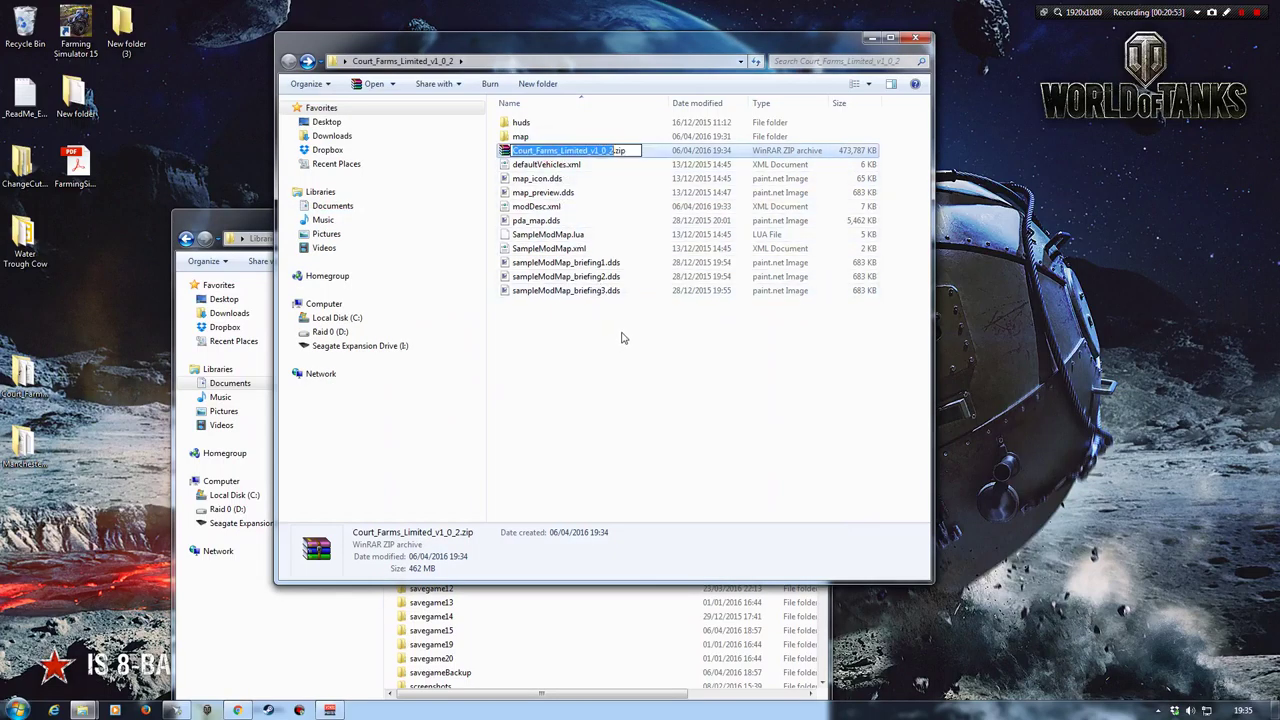
Step: Rename the existing mods folder to mods-Court_Farms_Limited_v1_0_2
{"action": "left_click", "coordinate": [250, 240]}
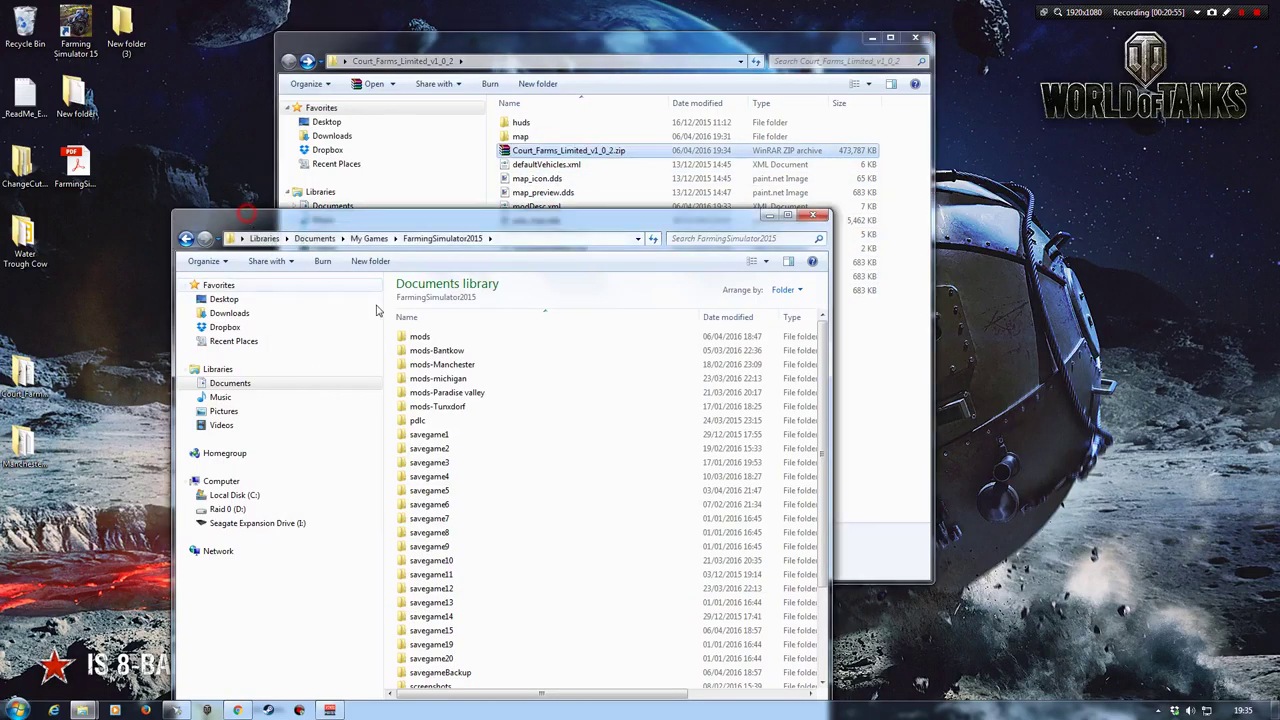
{"action": "left_click", "coordinate": [428, 338]}
{"action": "right_click", "coordinate": [428, 336]}
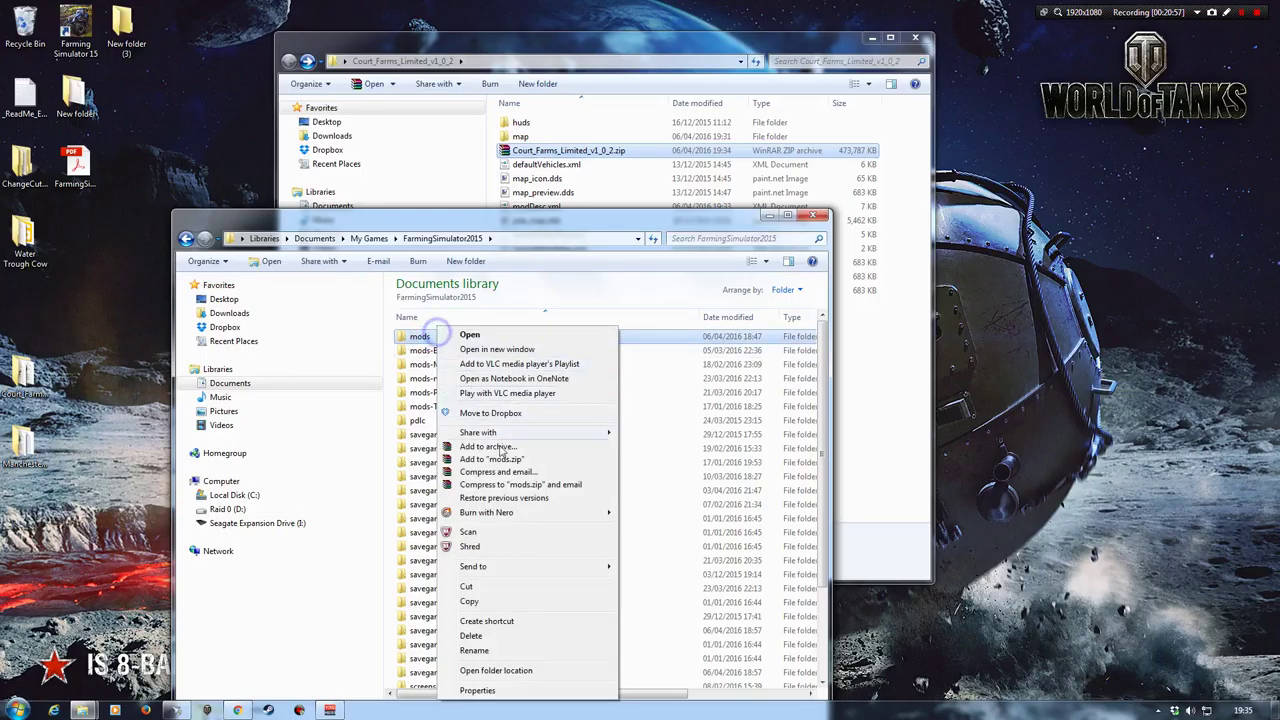
{"action": "left_click", "coordinate": [474, 650]}
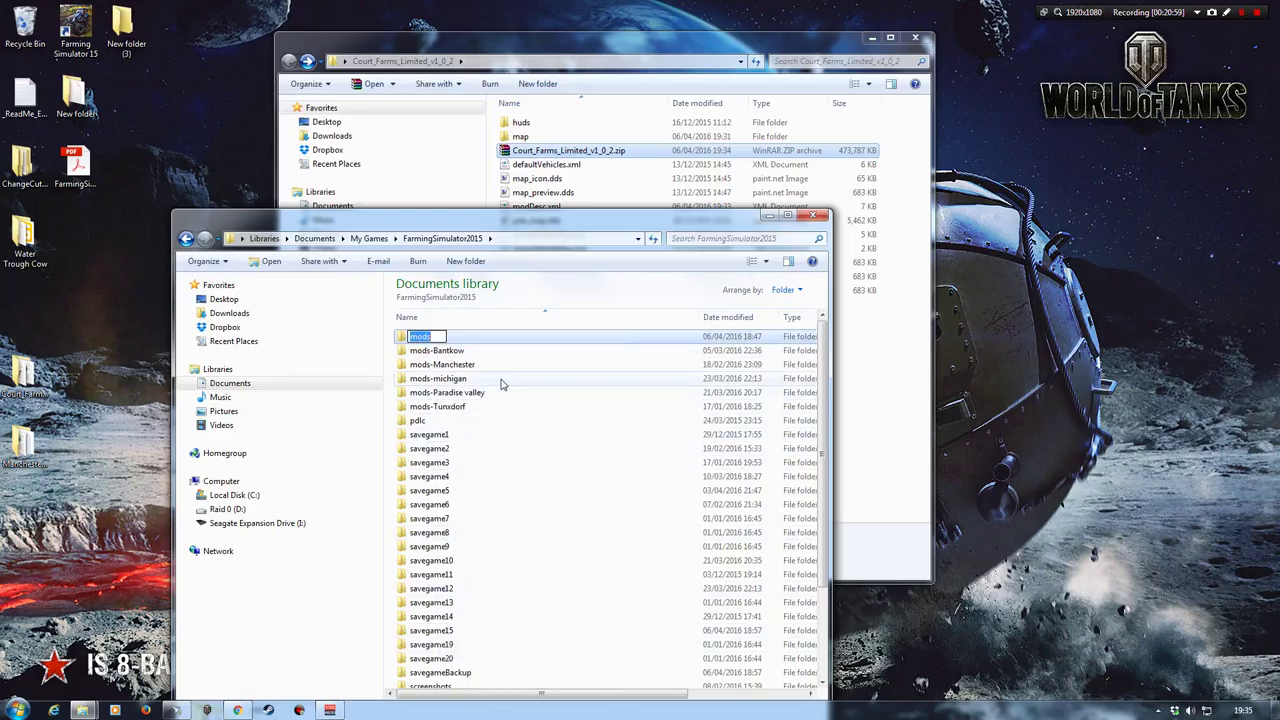
{"action": "type", "text": "-"}
{"action": "key", "text": "ctrl+v"}
{"action": "key", "text": "Return"}
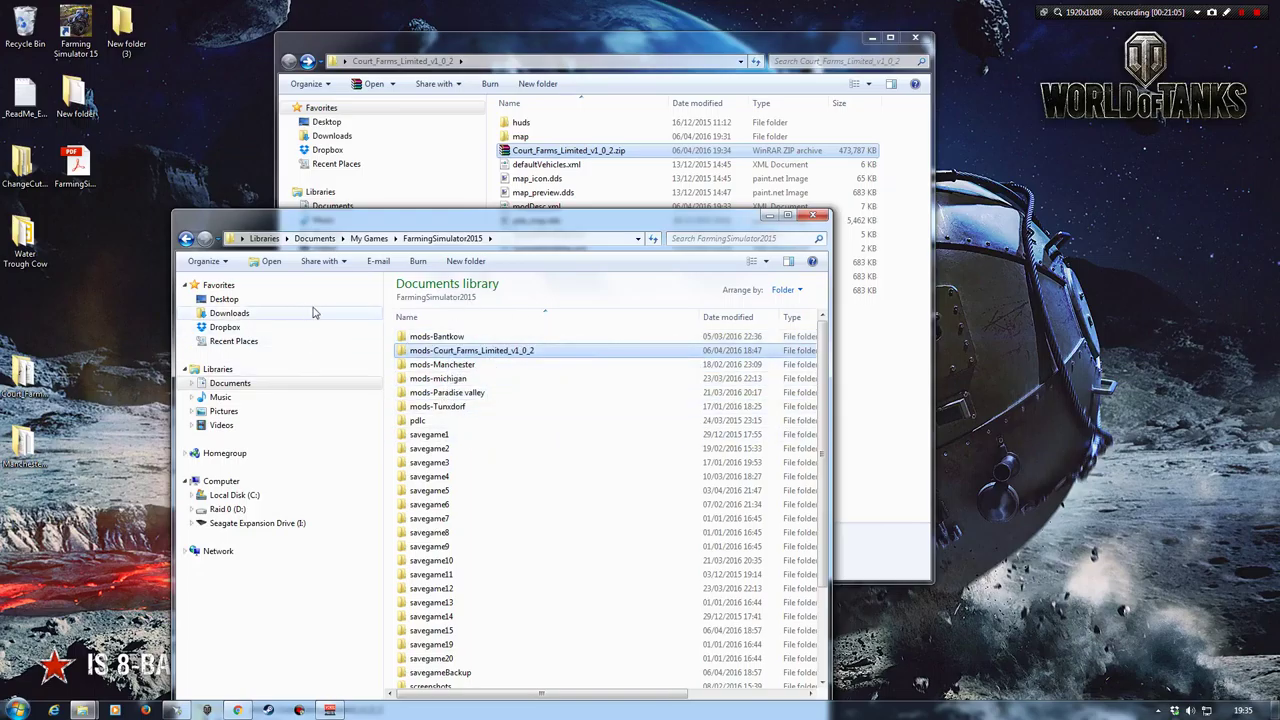
Step: Create a new empty folder named mods
{"action": "left_click", "coordinate": [466, 261]}
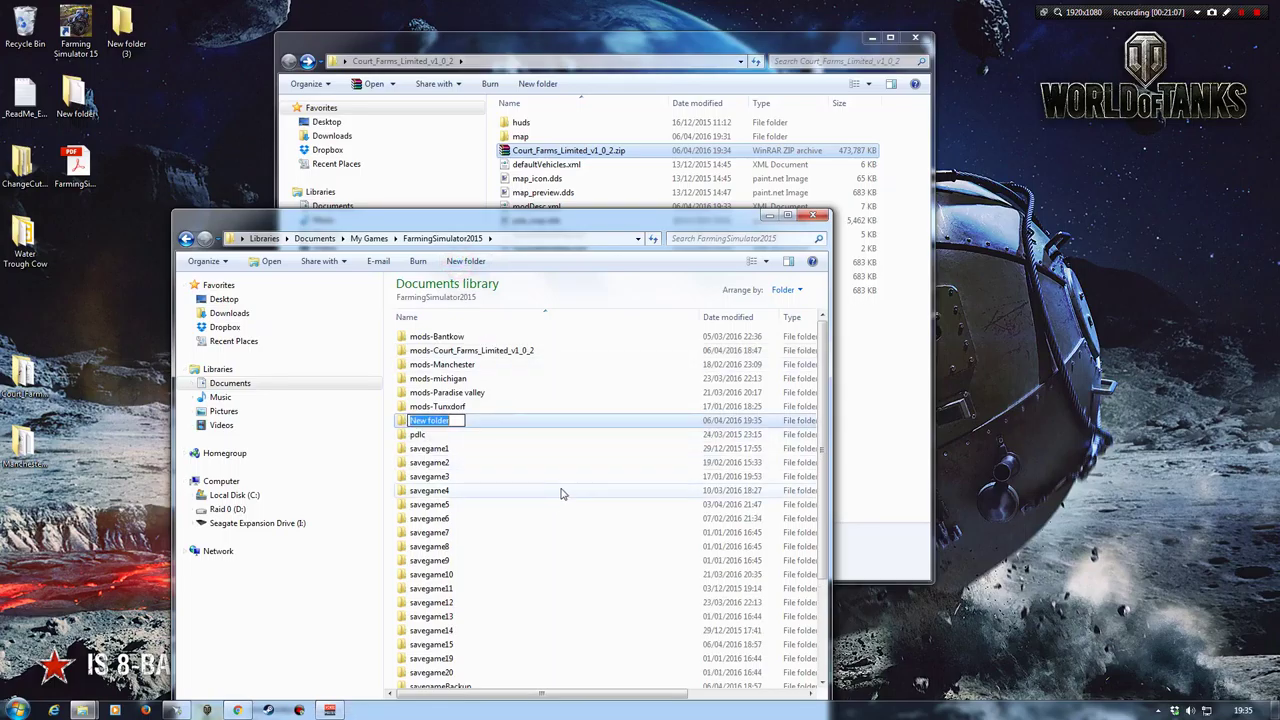
{"action": "type", "text": "mods"}
{"action": "key", "text": "Return"}
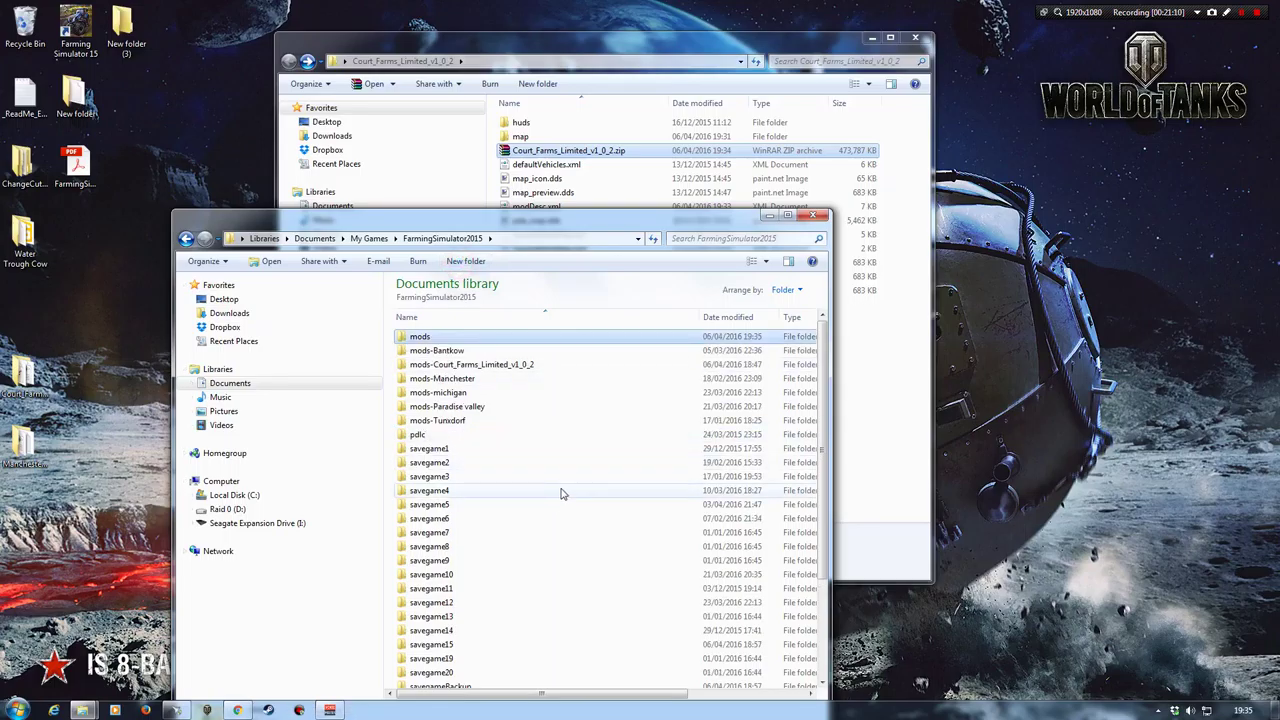
Step: Move Court_Farms_Limited_v1_0_2.zip from the map folder into the new mods folder
{"action": "left_click", "coordinate": [566, 153]}
{"action": "left_click", "coordinate": [560, 155], "text": "ctrl"}
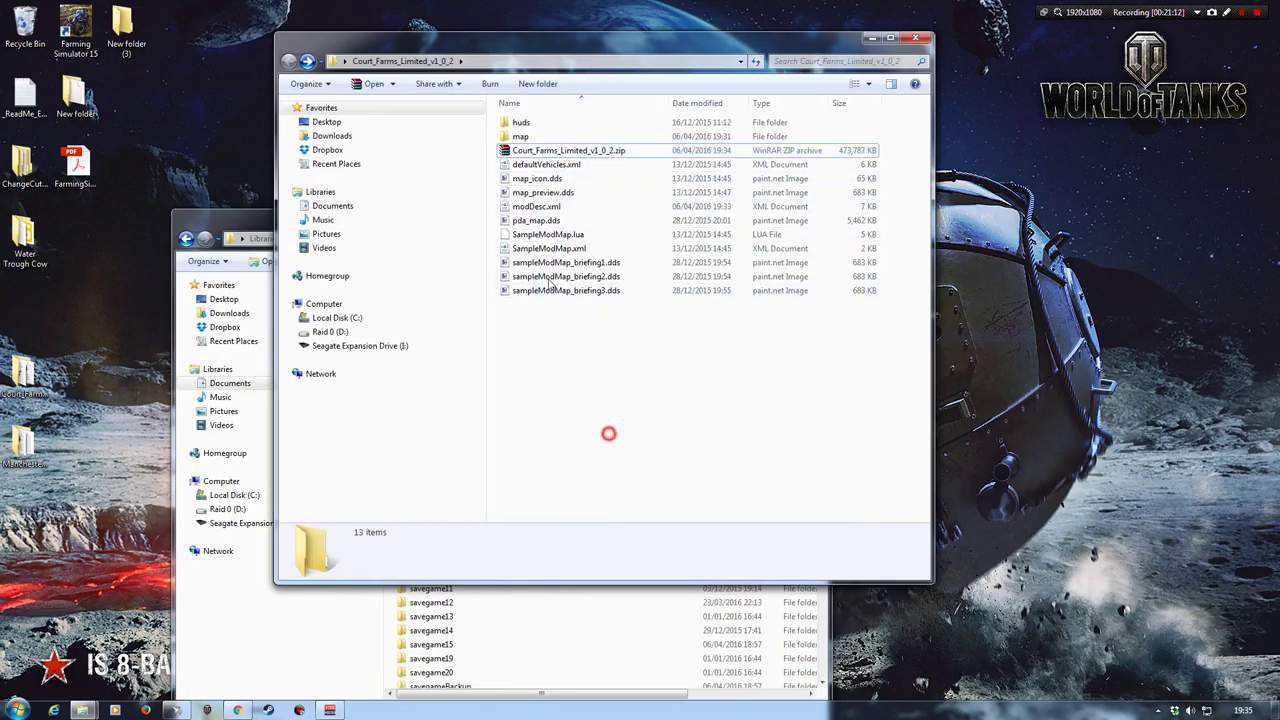
{"action": "left_click", "coordinate": [560, 152]}
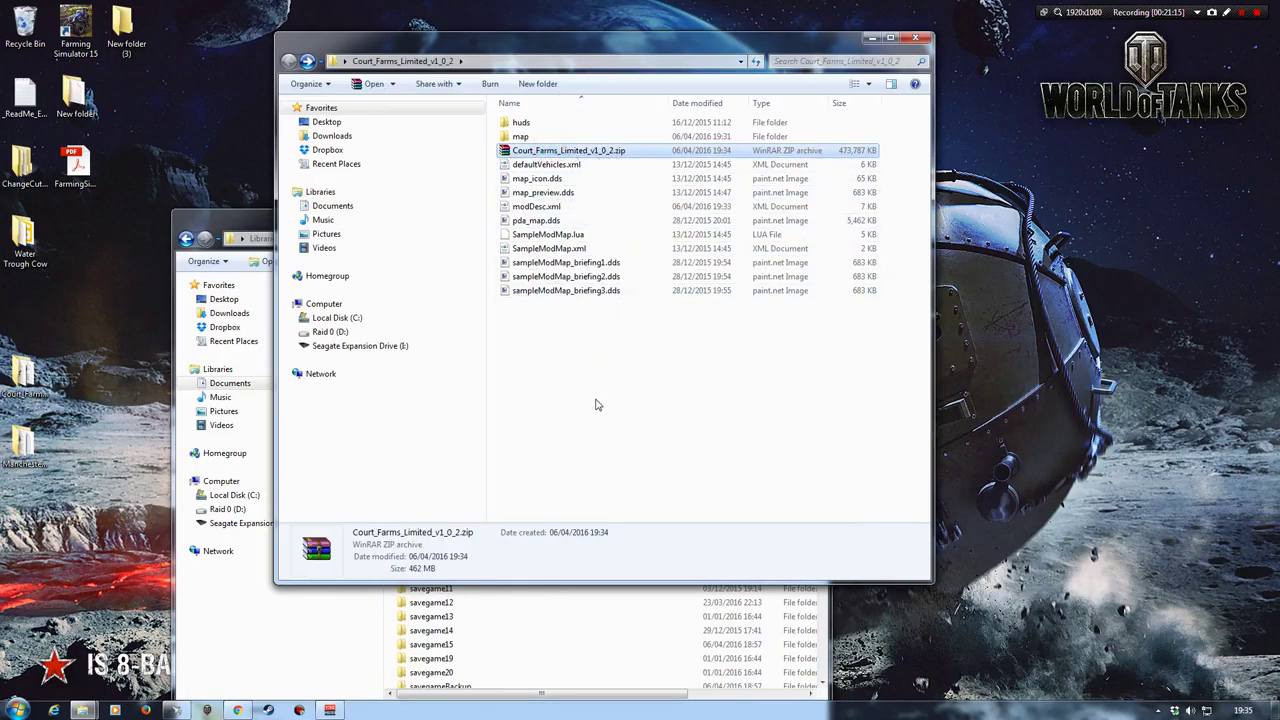
{"action": "left_click", "coordinate": [249, 222]}
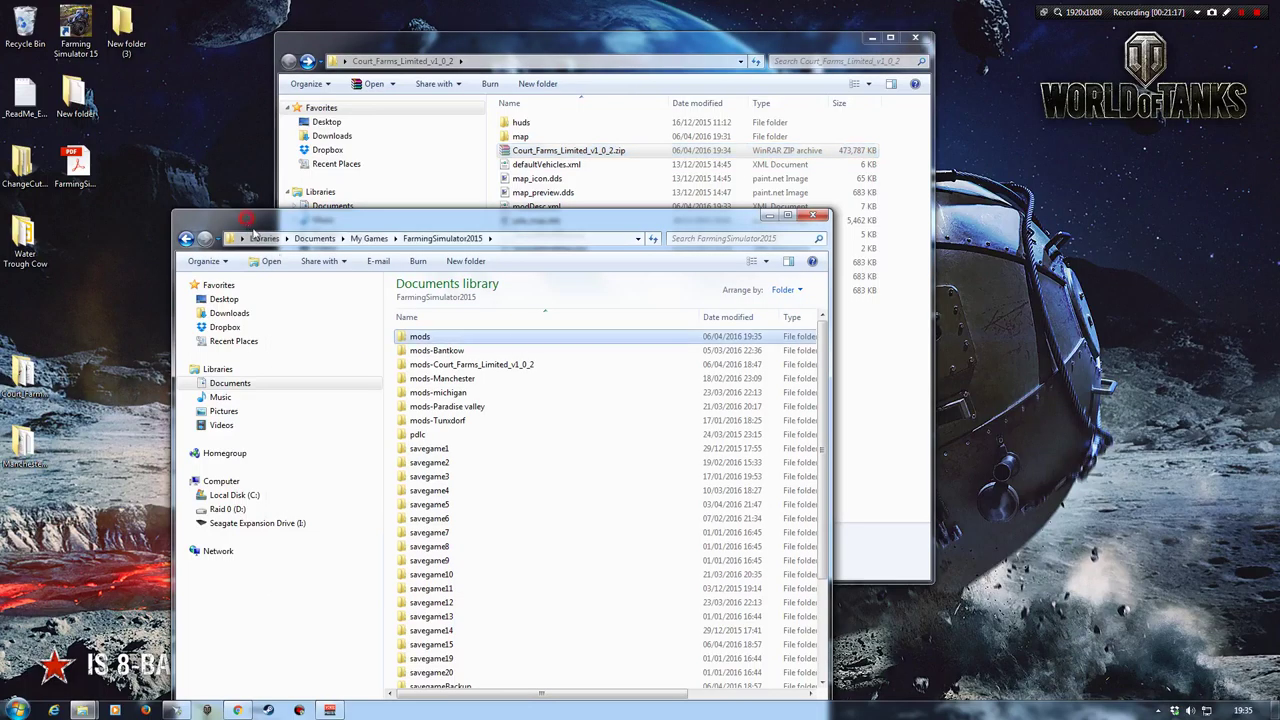
{"action": "double_click", "coordinate": [420, 338]}
{"action": "key", "text": "ctrl+v"}
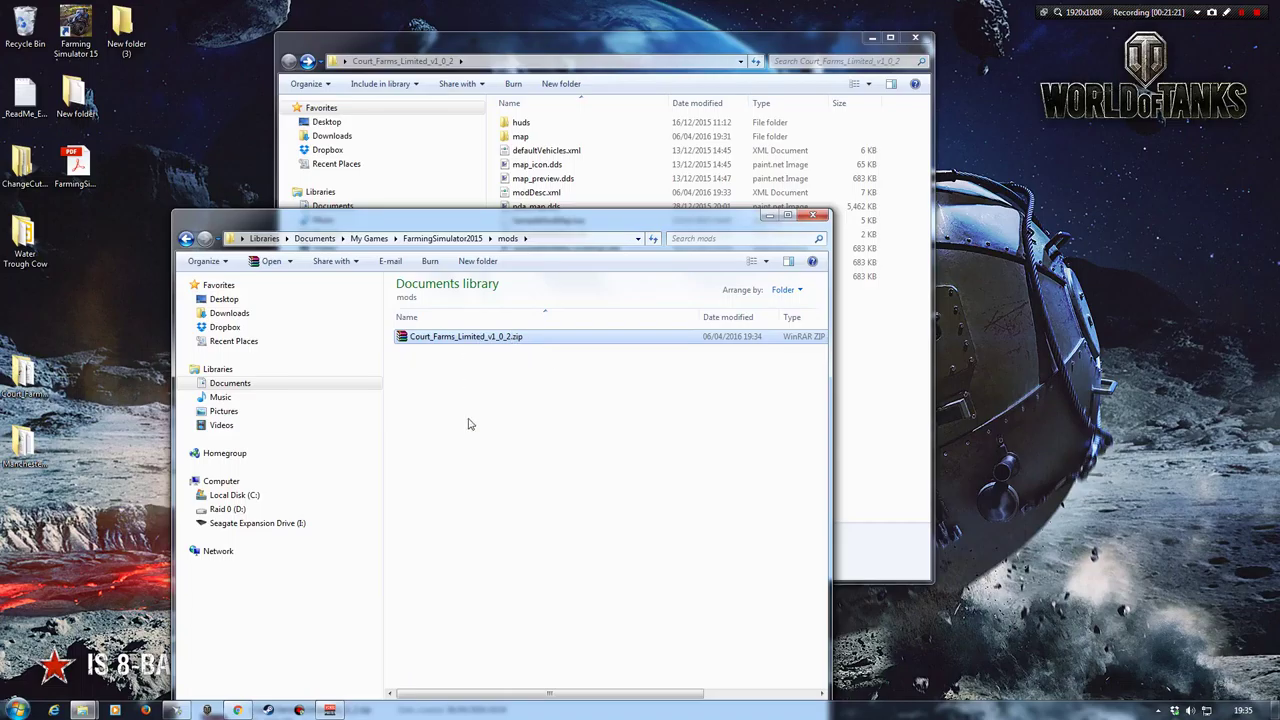
Step: Close the map folder window and position the mods window to show the zip
{"action": "left_click_drag", "start_coordinate": [648, 220], "coordinate": [594, 116]}
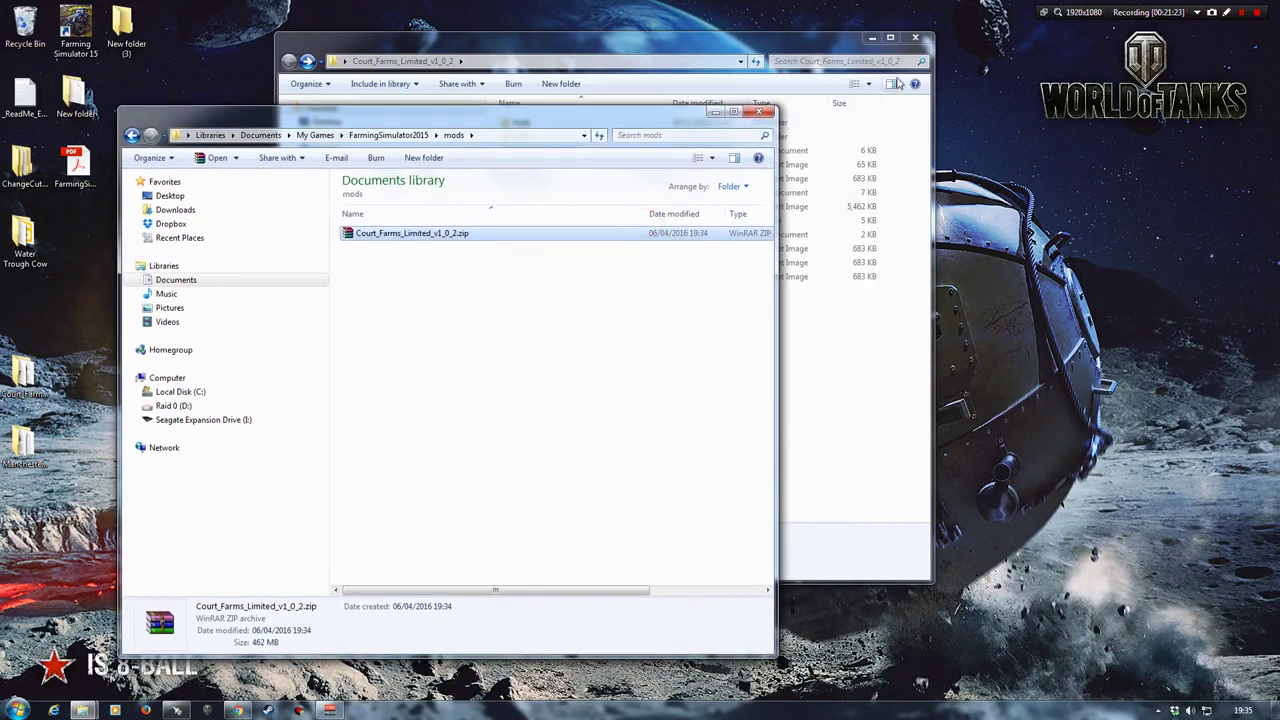
{"action": "left_click", "coordinate": [760, 44]}
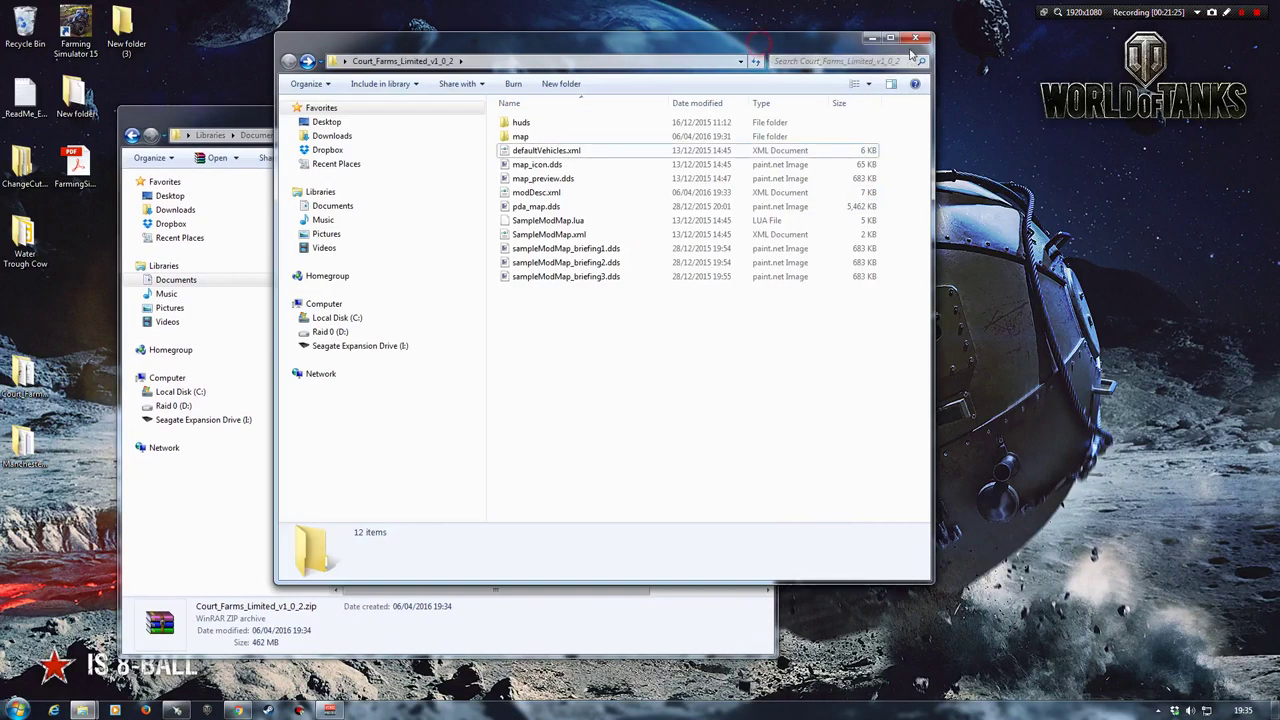
{"action": "left_click", "coordinate": [914, 38]}
{"action": "left_click_drag", "start_coordinate": [505, 117], "coordinate": [676, 60]}
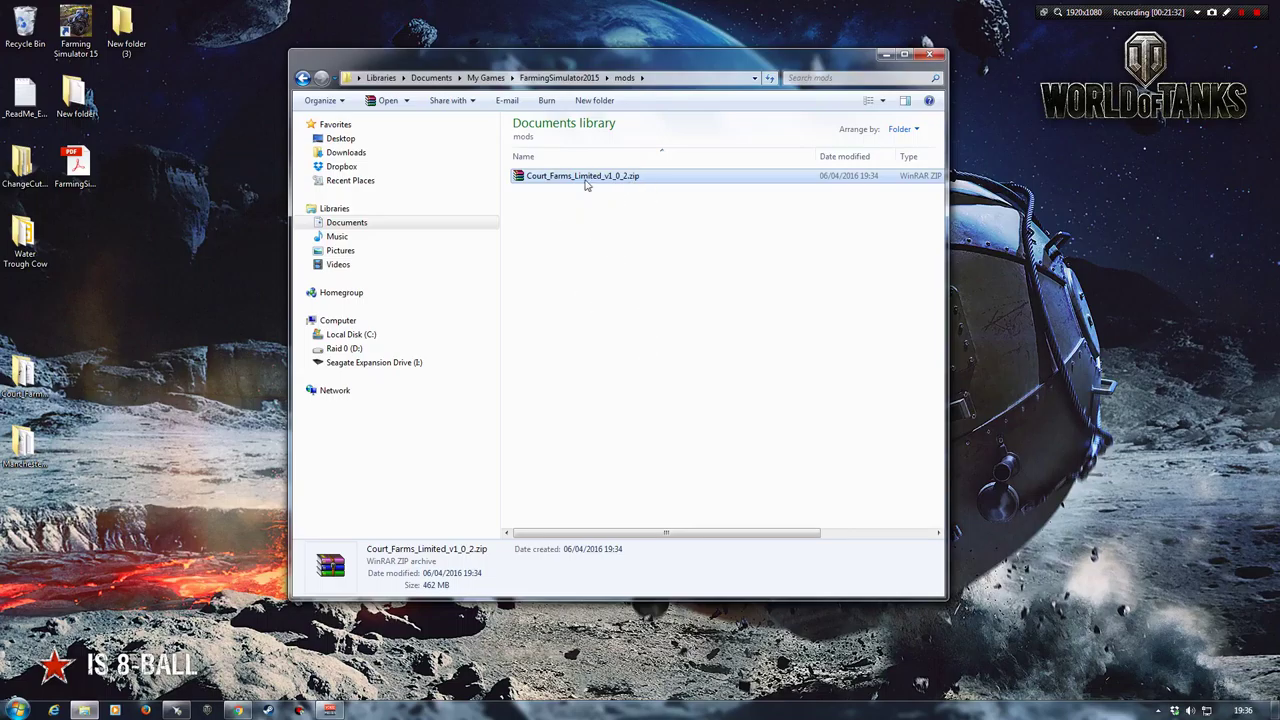
{"action": "left_click_drag", "start_coordinate": [581, 67], "coordinate": [561, 117]}
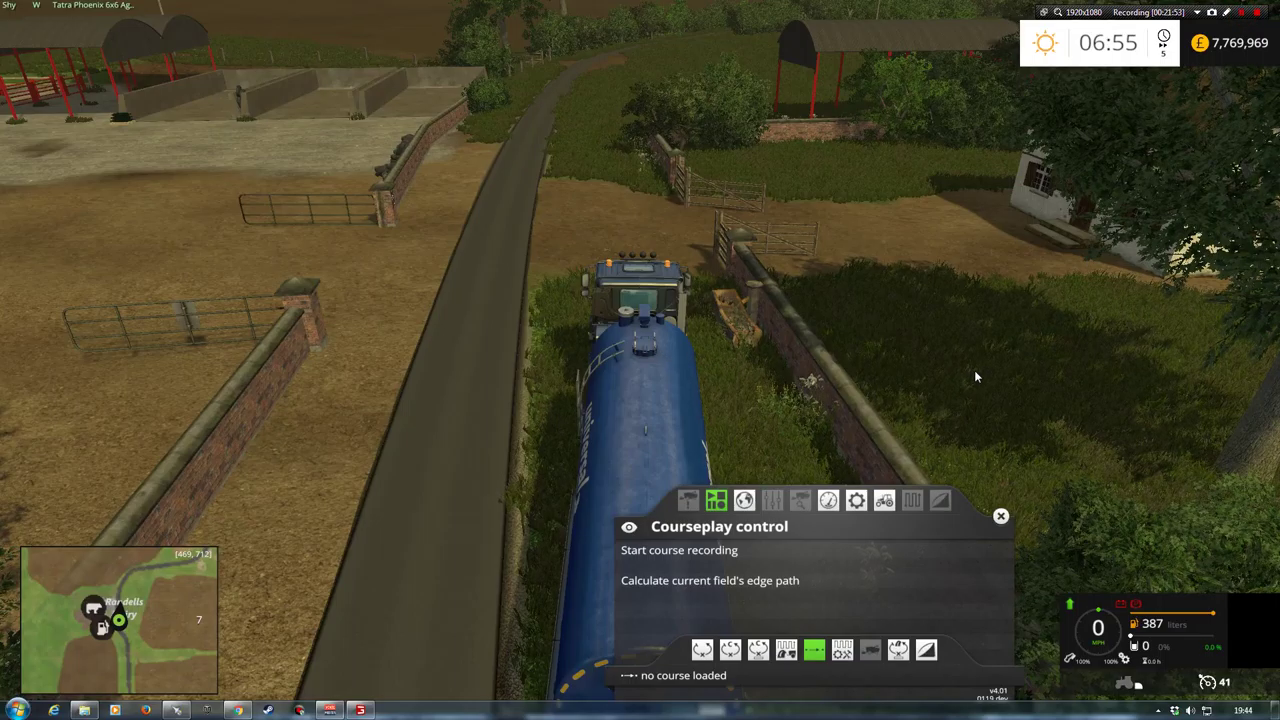
Step: Close the Courseplay panel and drive the Tatra water tanker through the gateway across the field
{"action": "left_click", "coordinate": [1001, 516]}
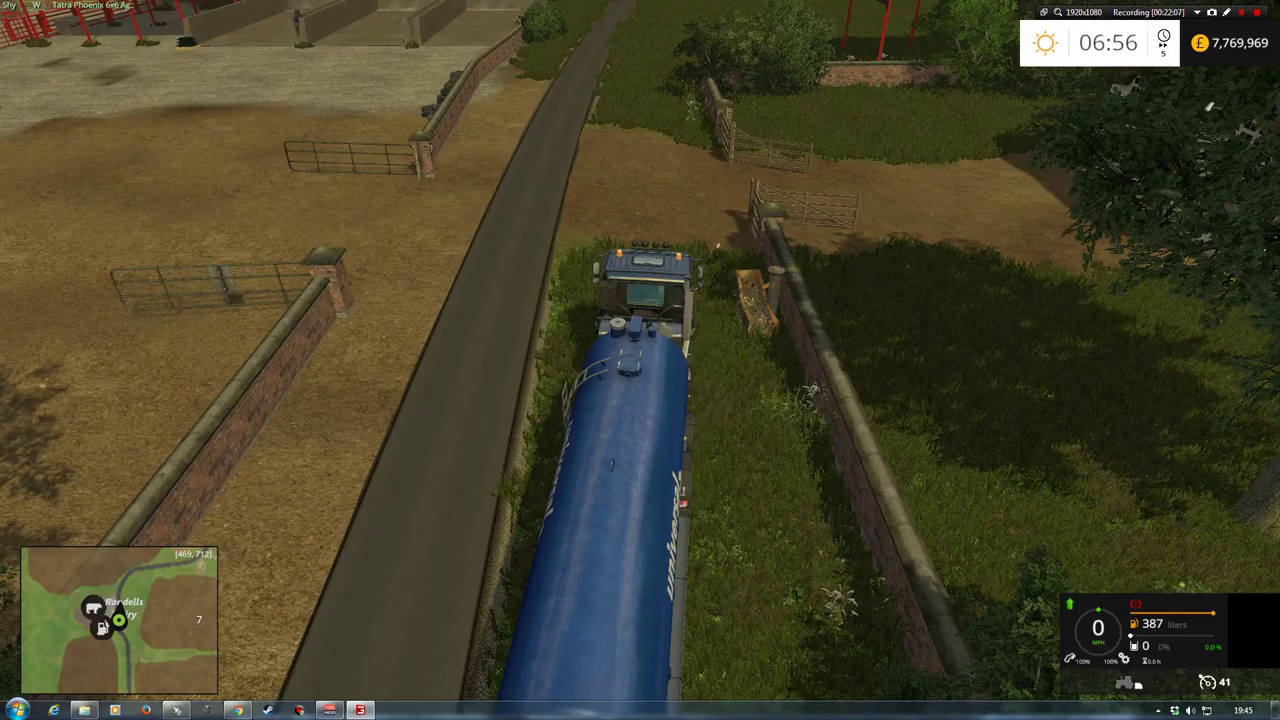
{"action": "key", "text": "alt"}
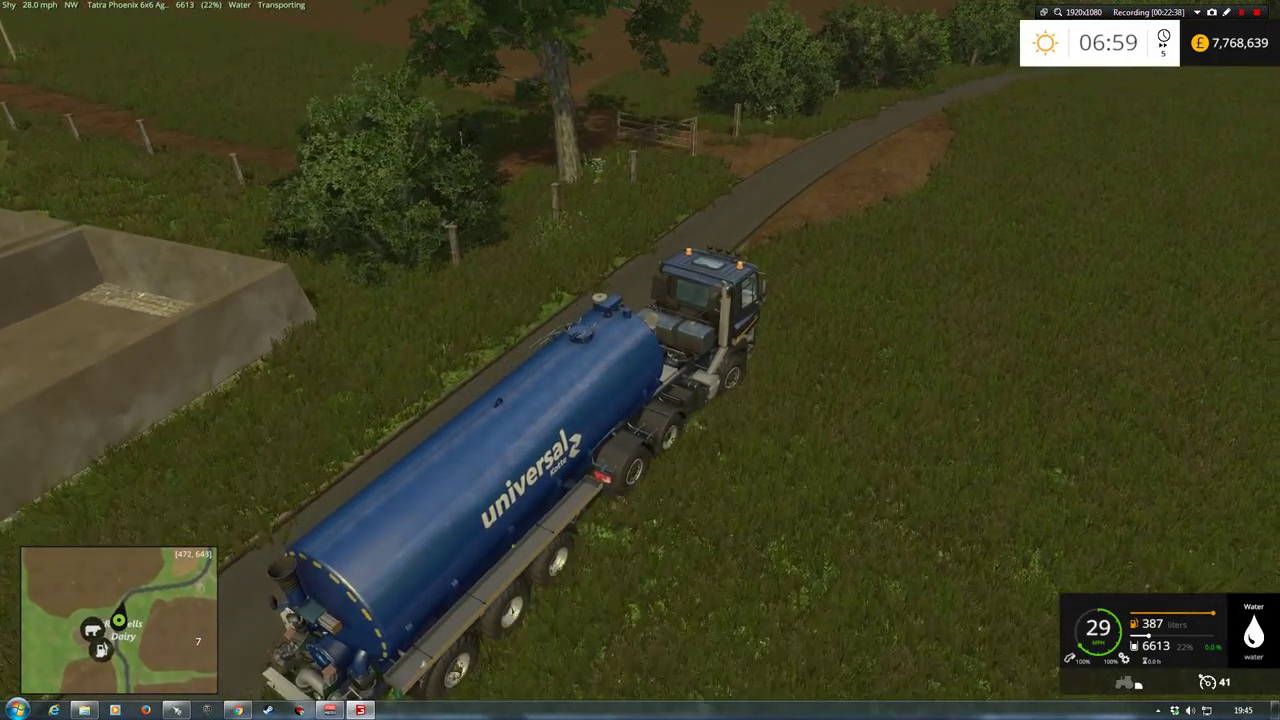
{"action": "key", "text": "s"}
{"action": "key", "text": "a"}
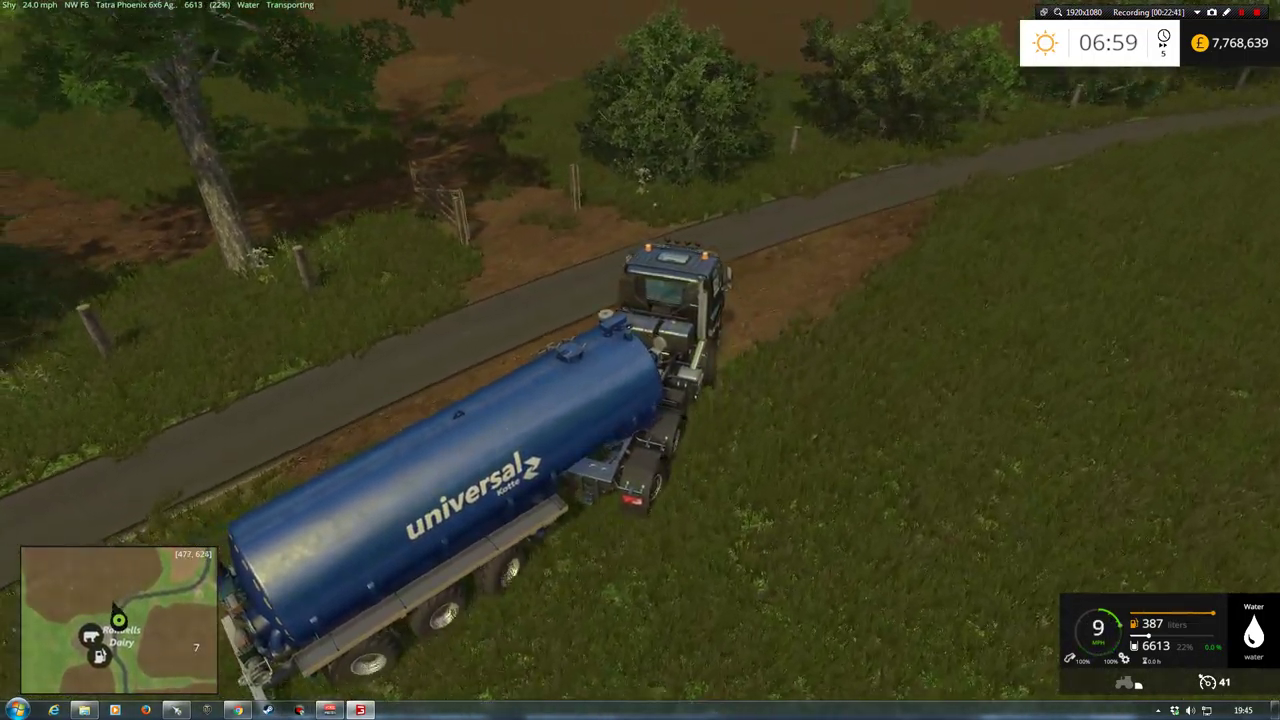
{"action": "key", "text": "w"}
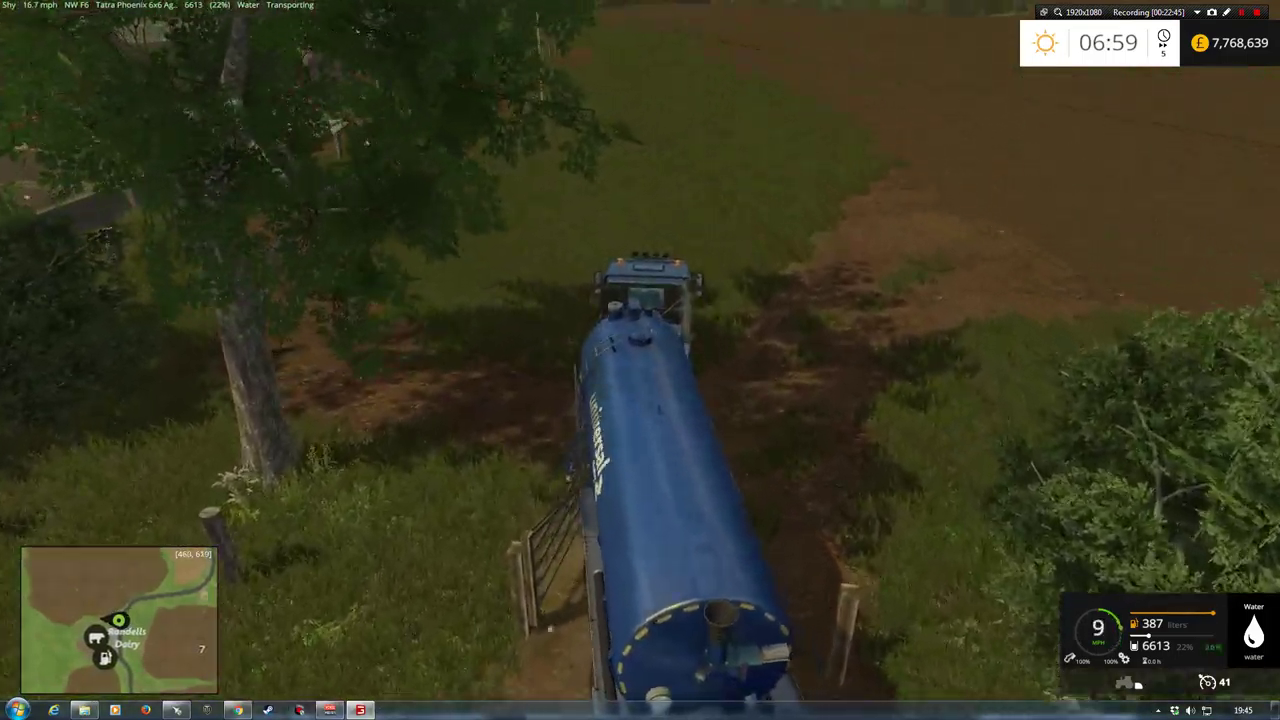
{"action": "key", "text": "w"}
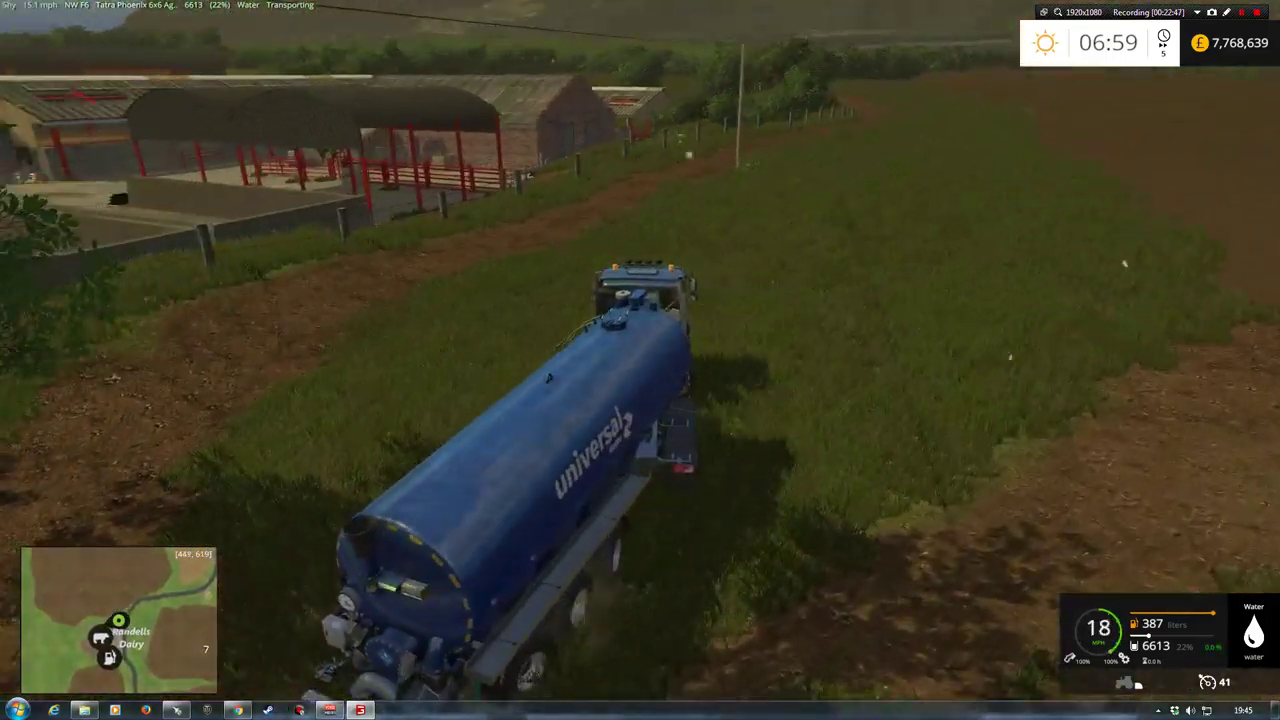
{"action": "key", "text": "w"}
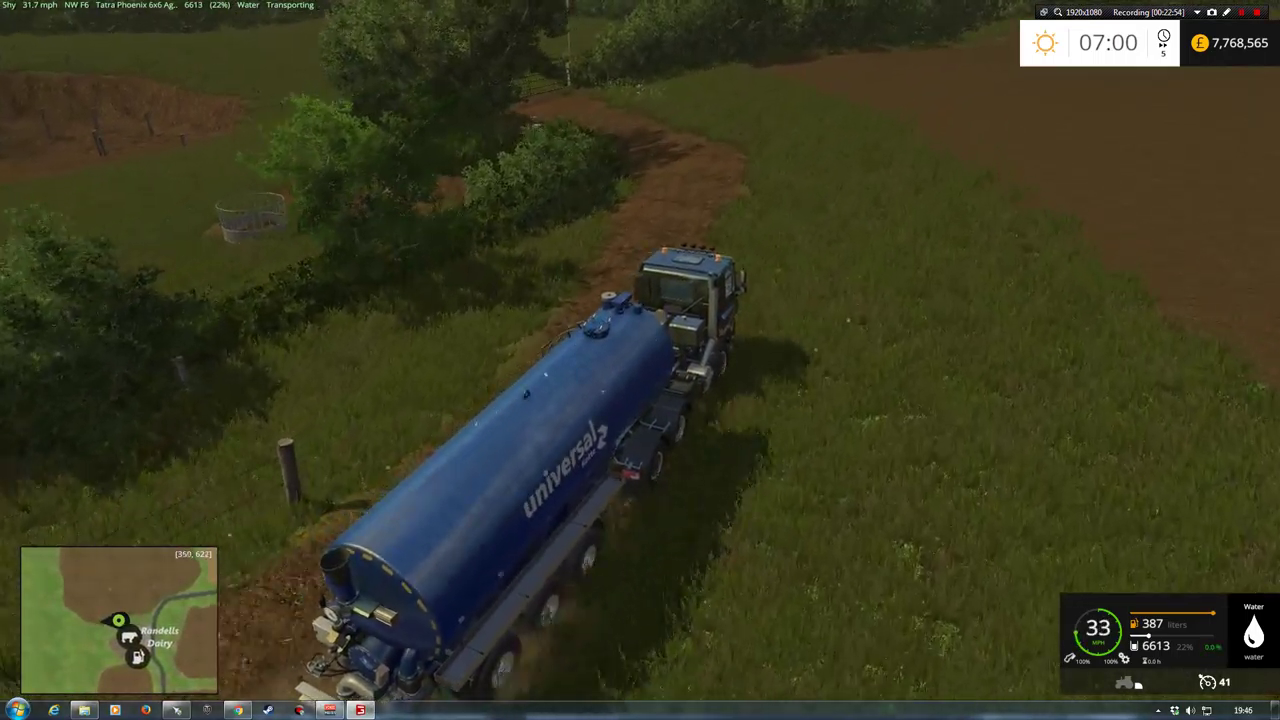
Step: Check the dairy gate on foot, then park the 6613-litre tanker beside the new cow trough
{"action": "key", "text": "s"}
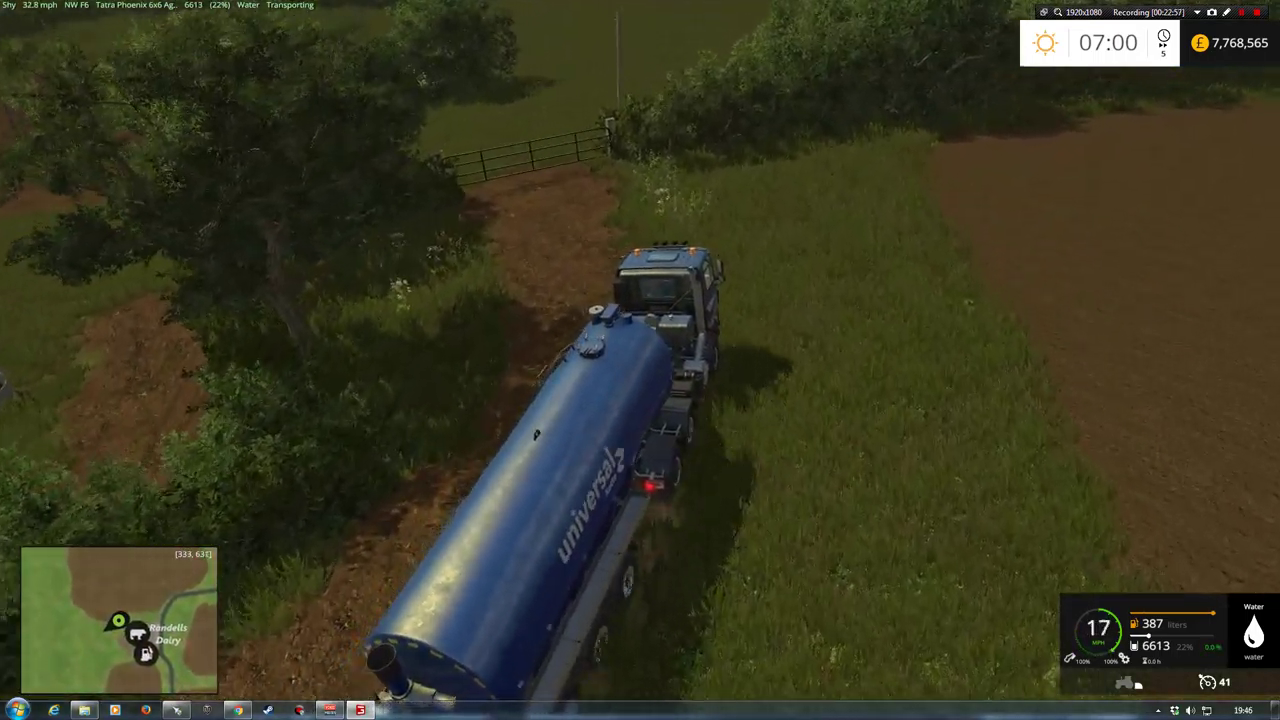
{"action": "key", "text": "e"}
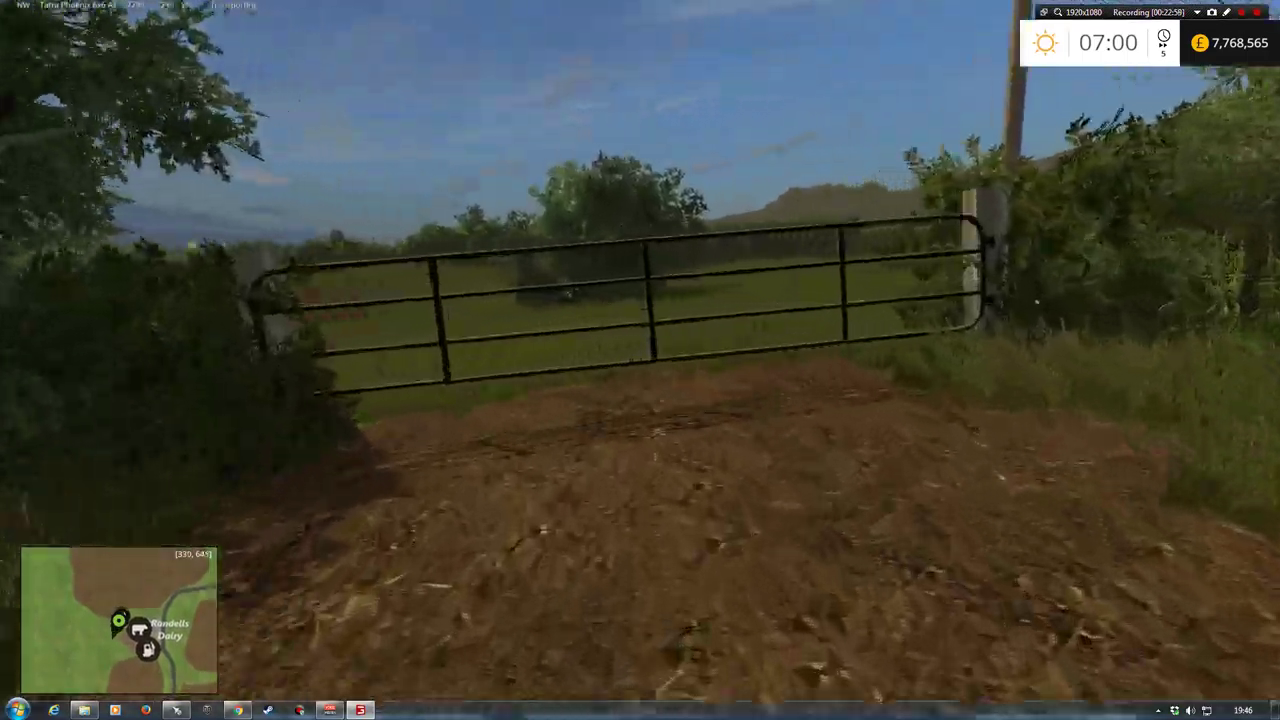
{"action": "key", "text": "w"}
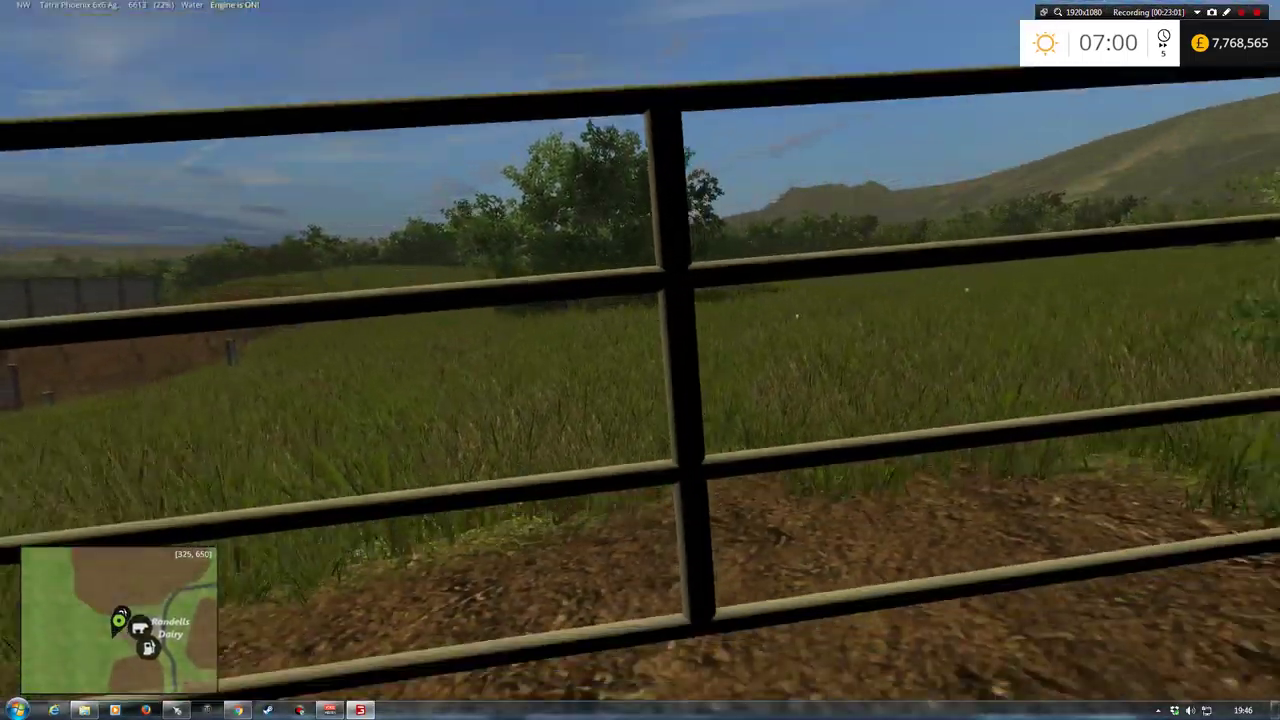
{"action": "key", "text": "s"}
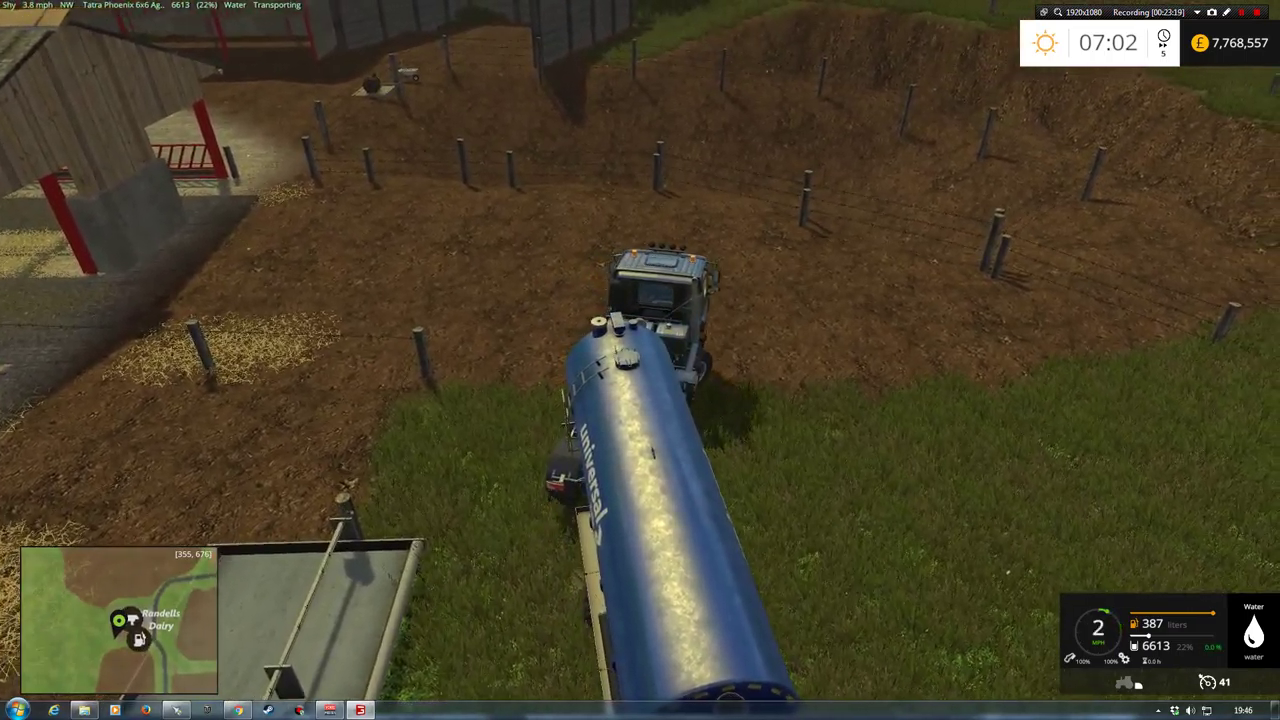
{"action": "key", "text": "w"}
{"action": "key", "text": "s"}
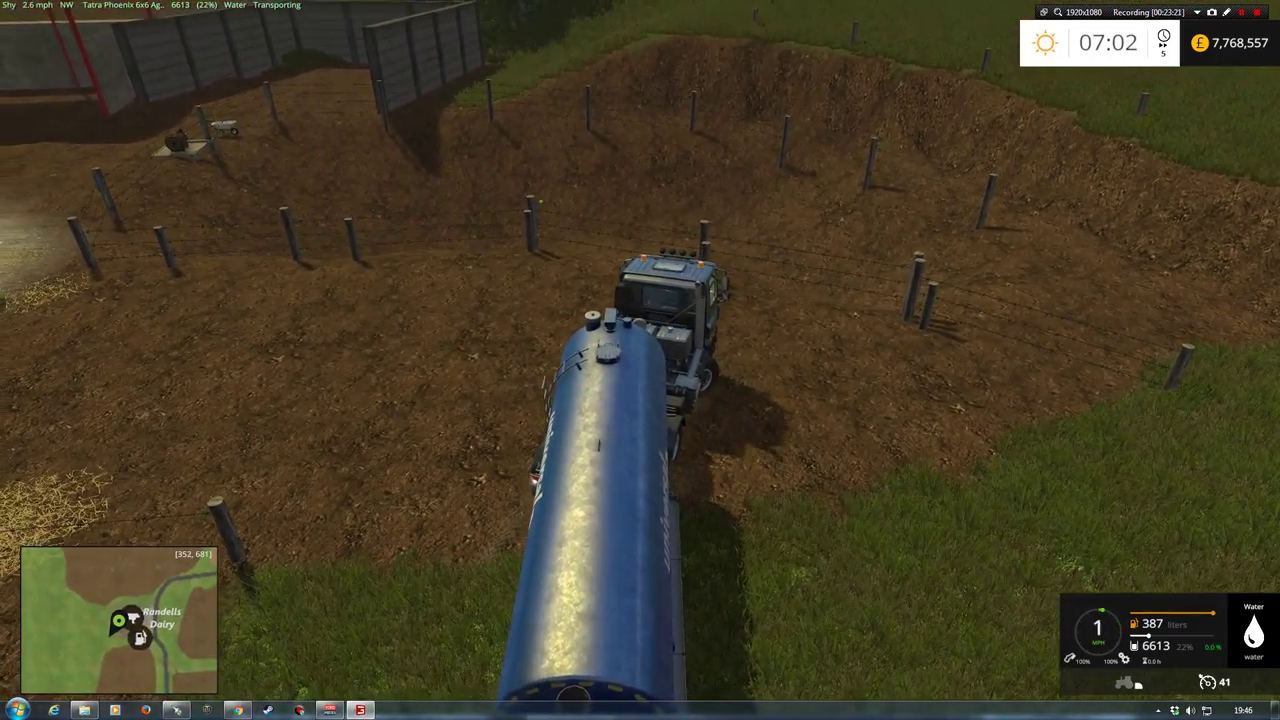
{"action": "key", "text": "w"}
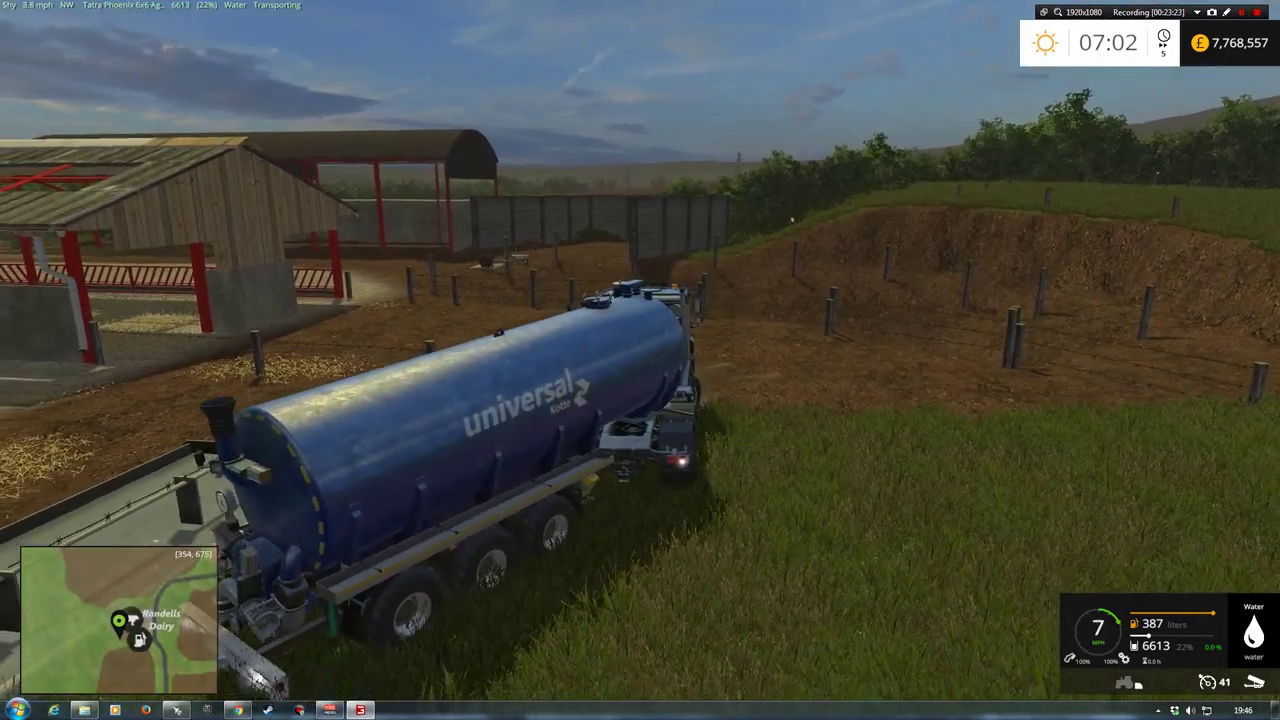
{"action": "key", "text": "s"}
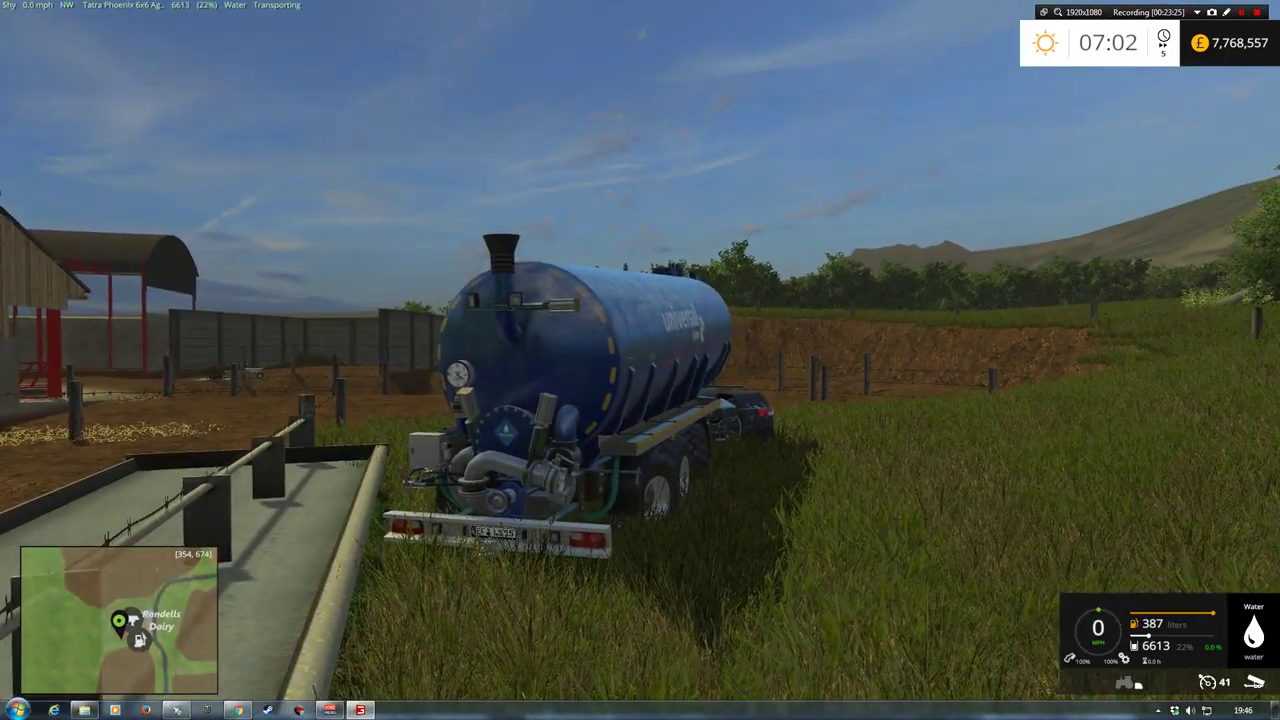
{"action": "key", "text": "ctrl+KP_Subtract"}
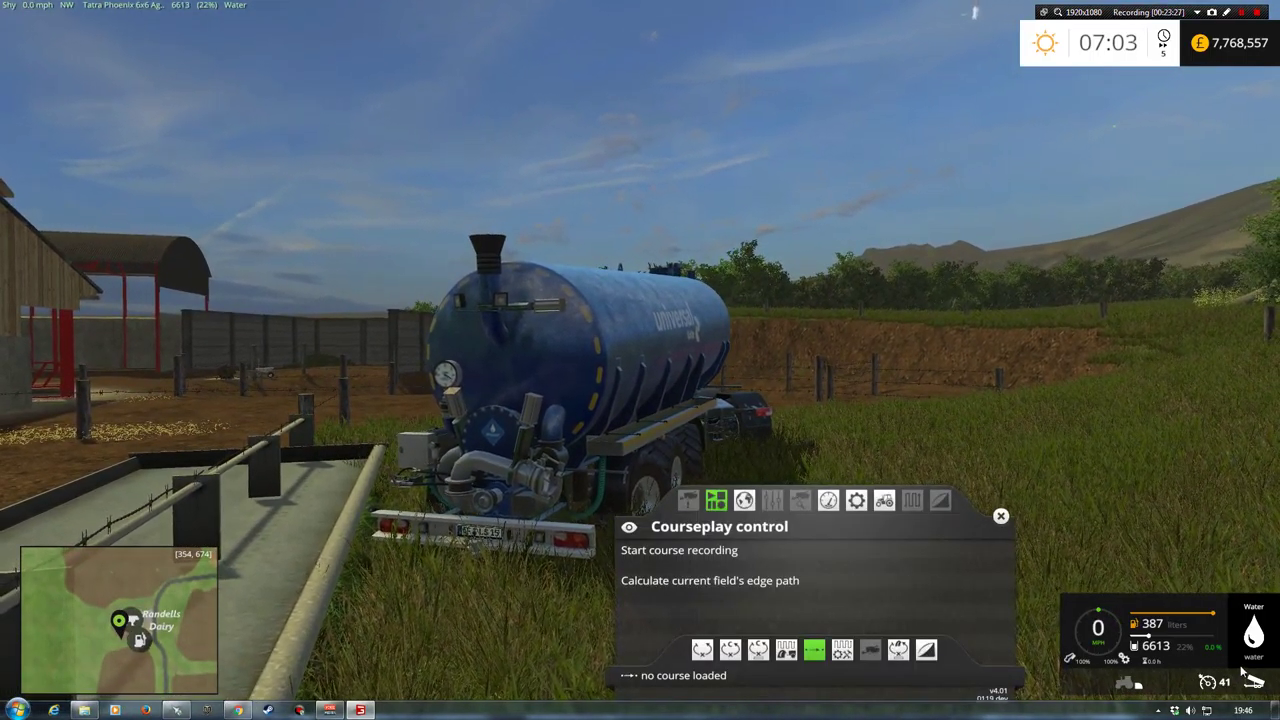
Step: Close the Courseplay HUD and open the shop's Animals category
{"action": "left_click", "coordinate": [1001, 515]}
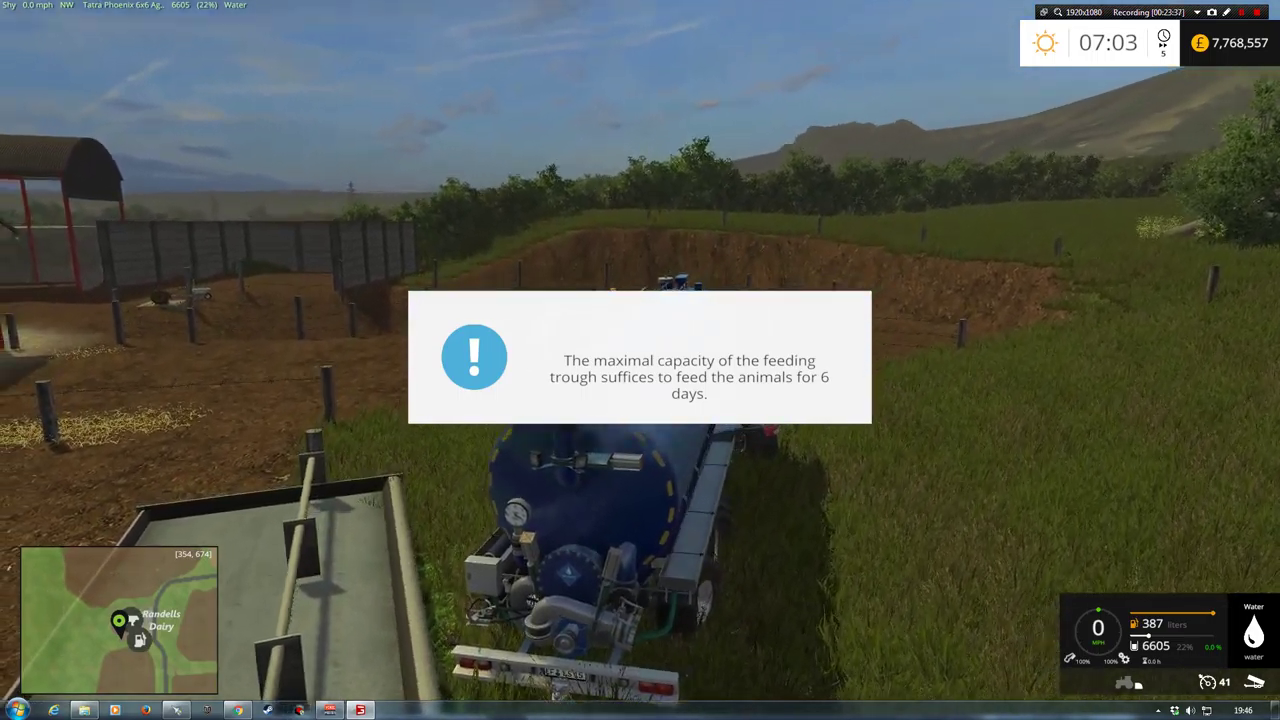
{"action": "key", "text": "p"}
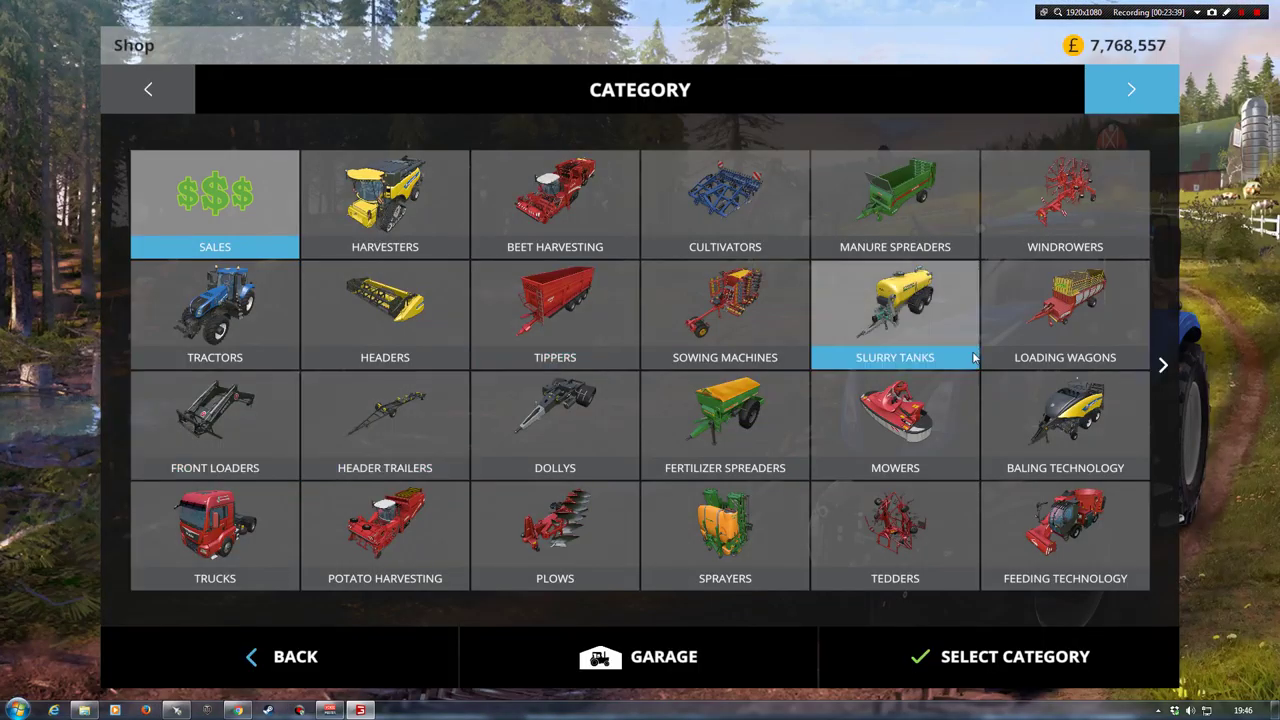
{"action": "left_click", "coordinate": [1162, 365]}
{"action": "left_click", "coordinate": [1048, 415]}
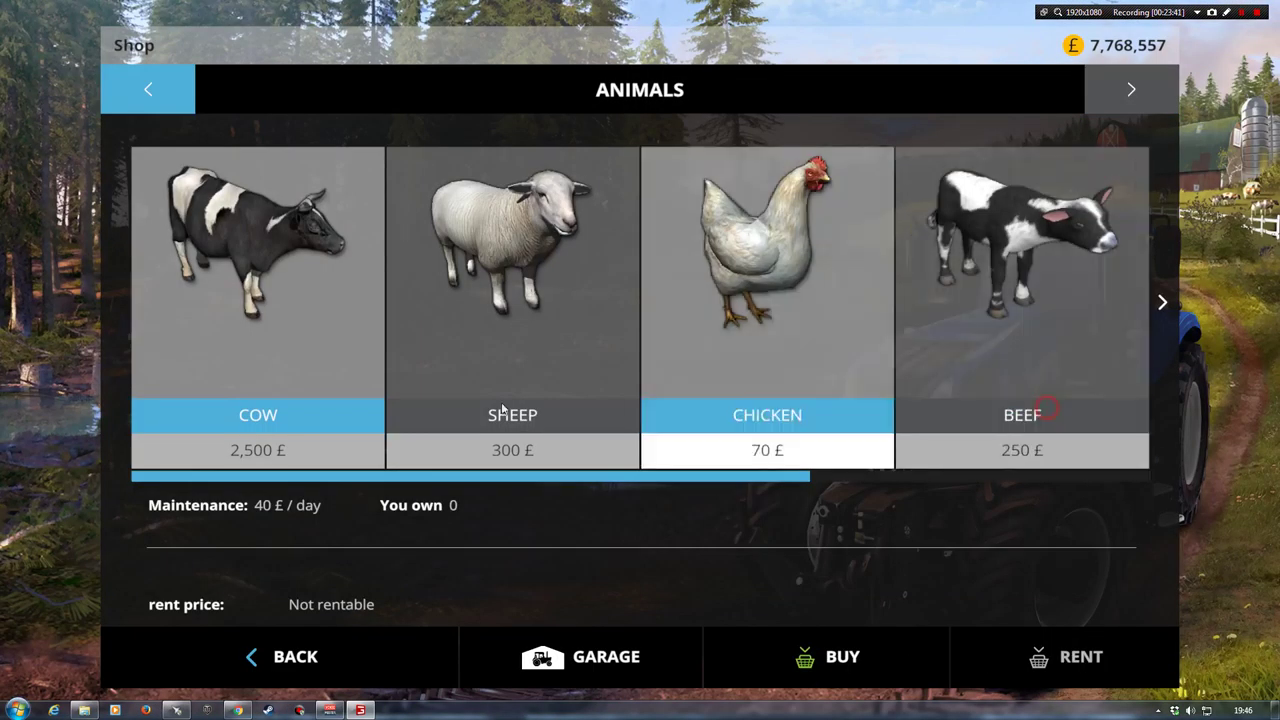
Step: Buy cows repeatedly until the dairy holds 102 cows and the balance is 7,513,557 £
{"action": "left_click", "coordinate": [862, 656]}
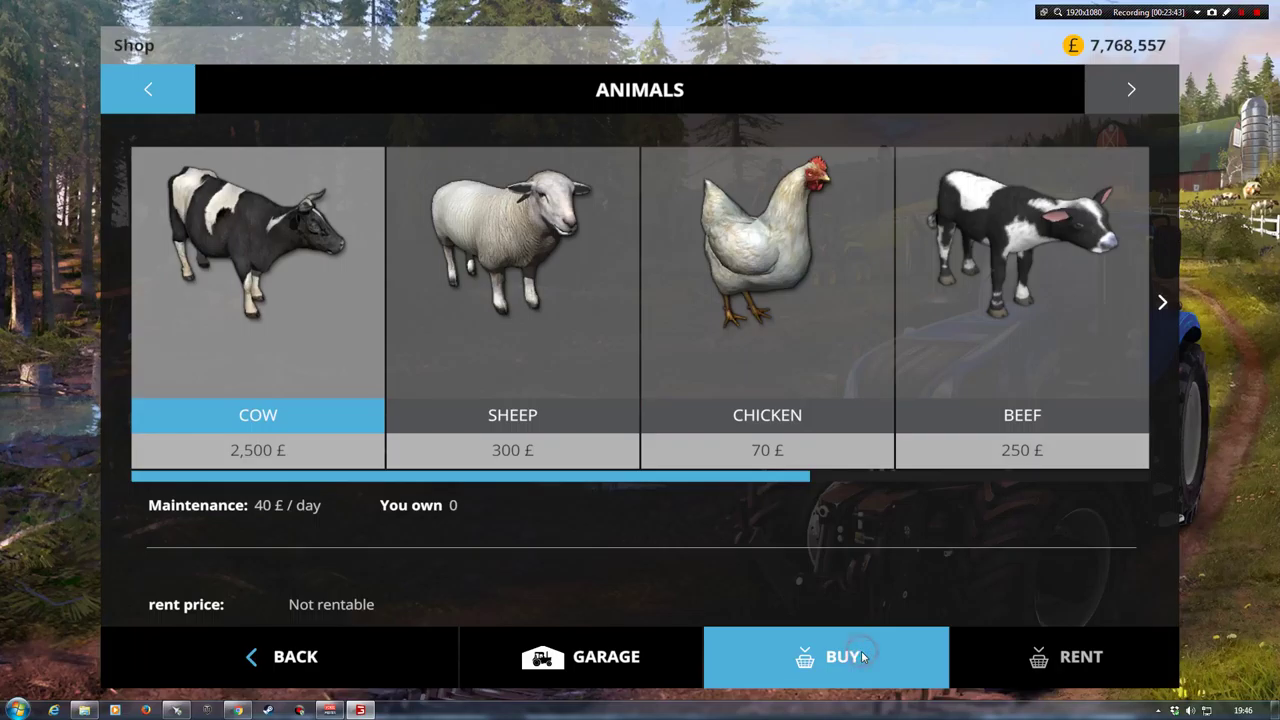
{"action": "left_click", "coordinate": [862, 656]}
{"action": "left_click", "coordinate": [862, 656]}
{"action": "left_click", "coordinate": [862, 656]}
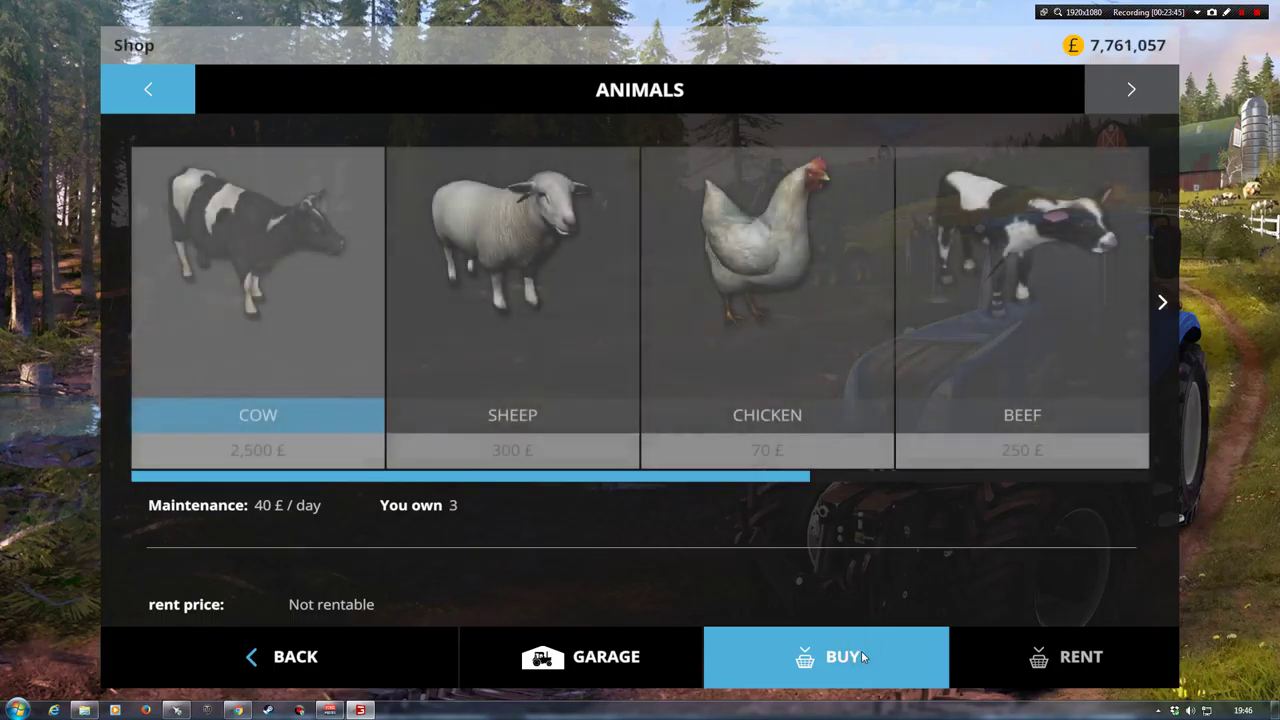
{"action": "left_click", "coordinate": [862, 656]}
{"action": "left_click", "coordinate": [862, 656]}
{"action": "left_click", "coordinate": [862, 656]}
{"action": "left_click", "coordinate": [862, 656]}
{"action": "left_click", "coordinate": [862, 656]}
{"action": "left_click", "coordinate": [862, 656]}
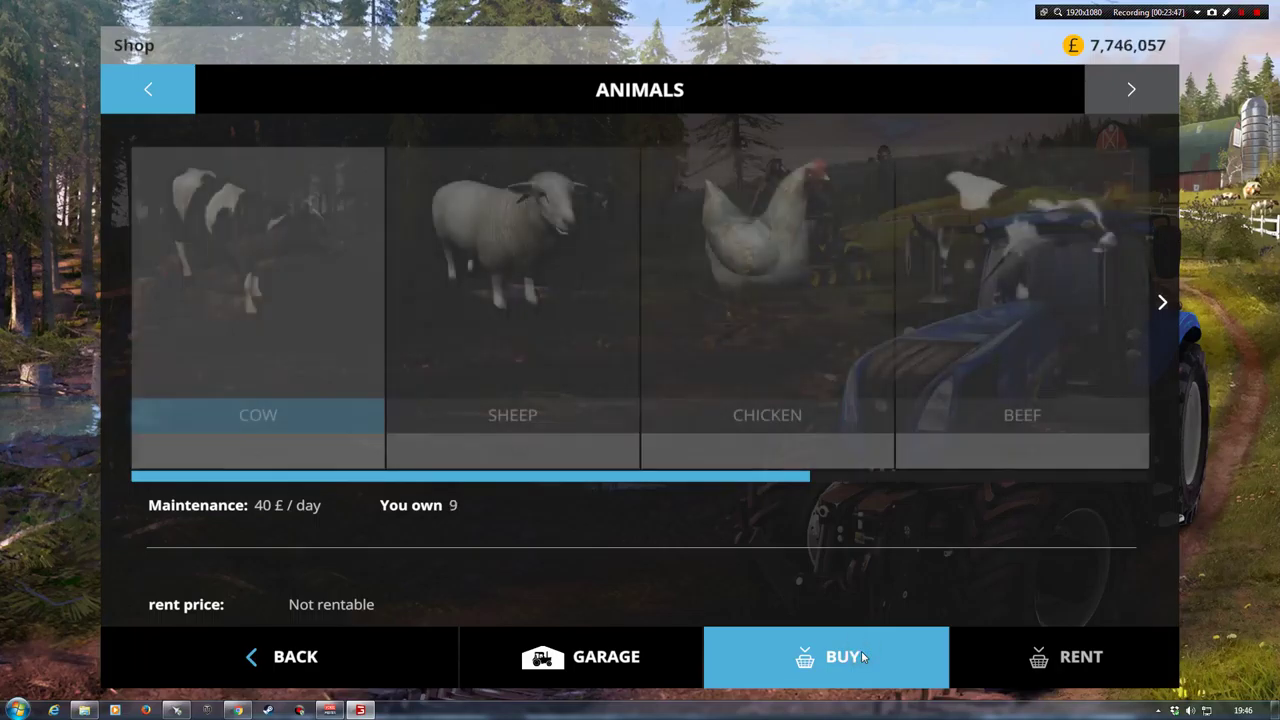
{"action": "left_click", "coordinate": [862, 656]}
{"action": "left_click", "coordinate": [862, 656]}
{"action": "left_click", "coordinate": [862, 656]}
{"action": "left_click", "coordinate": [862, 656]}
{"action": "left_click", "coordinate": [862, 656]}
{"action": "left_click", "coordinate": [862, 656]}
{"action": "left_click", "coordinate": [862, 656]}
{"action": "left_click", "coordinate": [862, 656]}
{"action": "left_click", "coordinate": [862, 656]}
{"action": "left_click", "coordinate": [862, 656]}
{"action": "left_click", "coordinate": [862, 656]}
{"action": "left_click", "coordinate": [862, 656]}
{"action": "left_click", "coordinate": [862, 656]}
{"action": "left_click", "coordinate": [862, 656]}
{"action": "left_click", "coordinate": [862, 656]}
{"action": "left_click", "coordinate": [862, 656]}
{"action": "left_click", "coordinate": [862, 656]}
{"action": "left_click", "coordinate": [862, 656]}
{"action": "left_click", "coordinate": [862, 656]}
{"action": "left_click", "coordinate": [862, 656]}
{"action": "left_click", "coordinate": [862, 656]}
{"action": "left_click", "coordinate": [862, 656]}
{"action": "left_click", "coordinate": [862, 656]}
{"action": "left_click", "coordinate": [862, 656]}
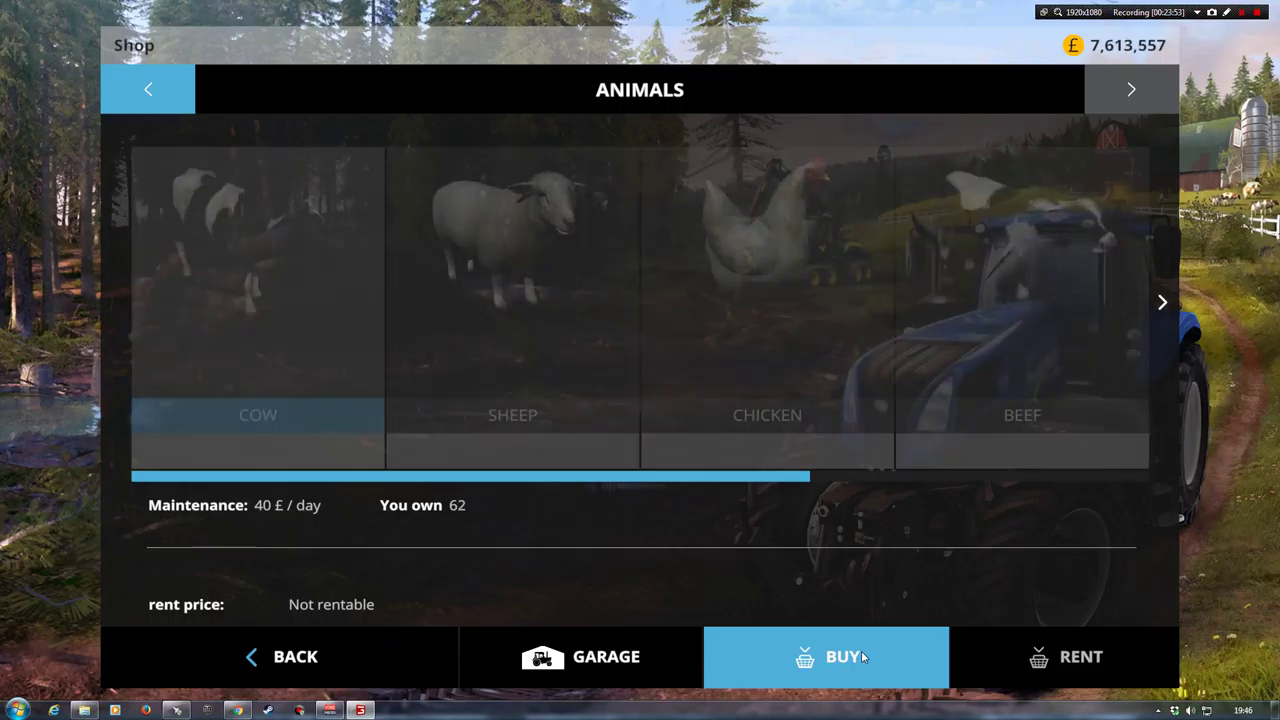
{"action": "left_click", "coordinate": [862, 656]}
{"action": "left_click", "coordinate": [862, 656]}
{"action": "left_click", "coordinate": [862, 656]}
{"action": "left_click", "coordinate": [862, 656]}
{"action": "left_click", "coordinate": [862, 656]}
{"action": "left_click", "coordinate": [862, 656]}
{"action": "left_click", "coordinate": [862, 656]}
{"action": "left_click", "coordinate": [862, 656]}
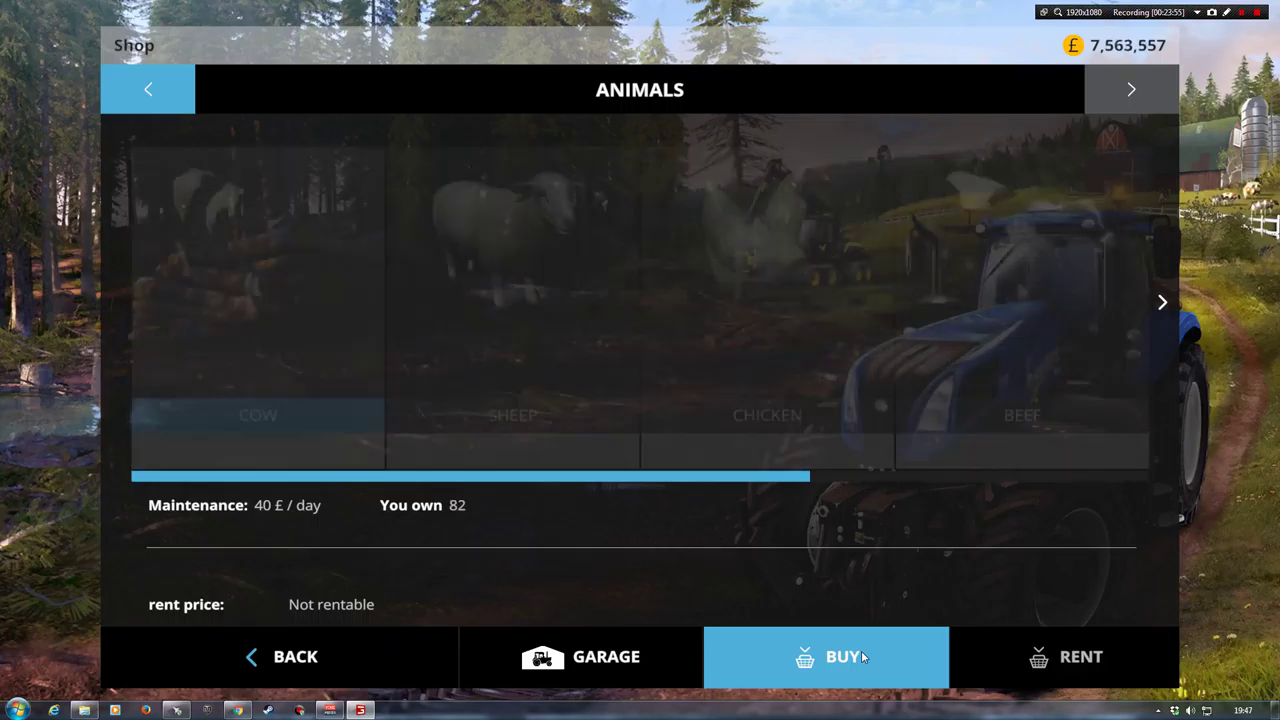
{"action": "left_click", "coordinate": [862, 656]}
{"action": "left_click", "coordinate": [862, 656]}
{"action": "left_click", "coordinate": [862, 656]}
{"action": "left_click", "coordinate": [862, 656]}
{"action": "left_click", "coordinate": [862, 656]}
{"action": "left_click", "coordinate": [862, 656]}
{"action": "left_click", "coordinate": [862, 656]}
{"action": "left_click", "coordinate": [862, 656]}
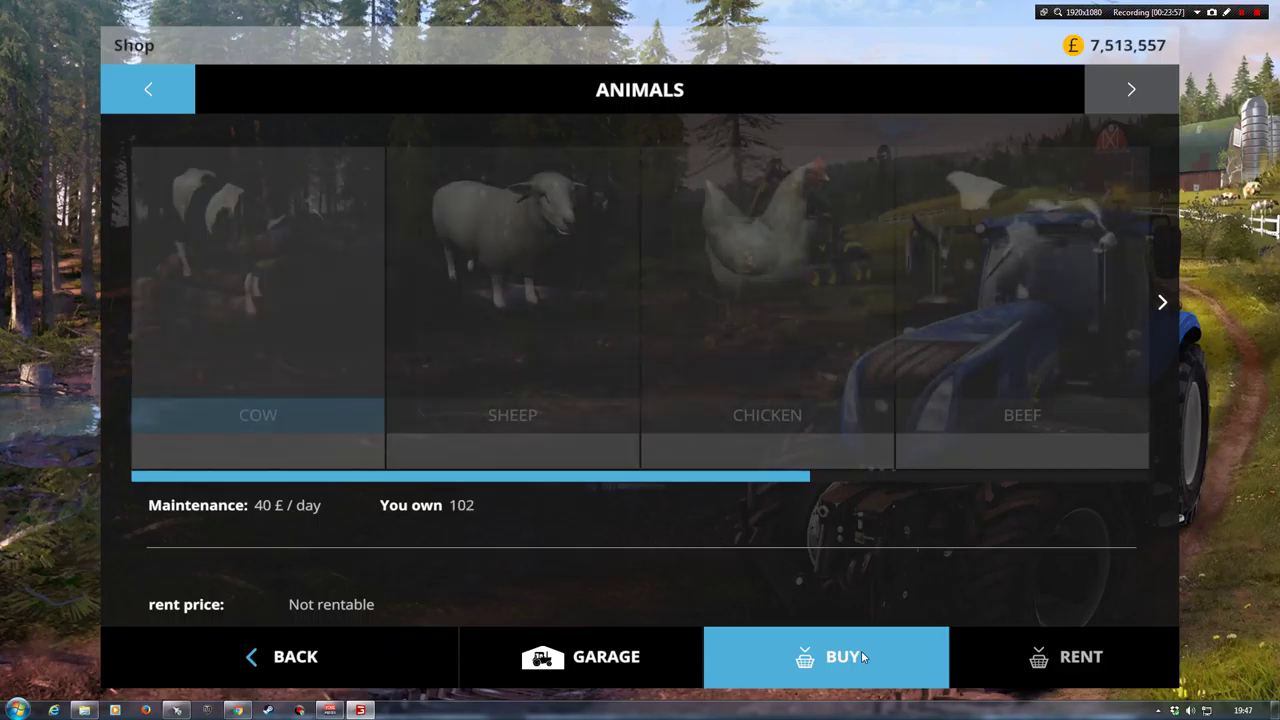
{"action": "left_click", "coordinate": [862, 656]}
{"action": "left_click", "coordinate": [862, 656]}
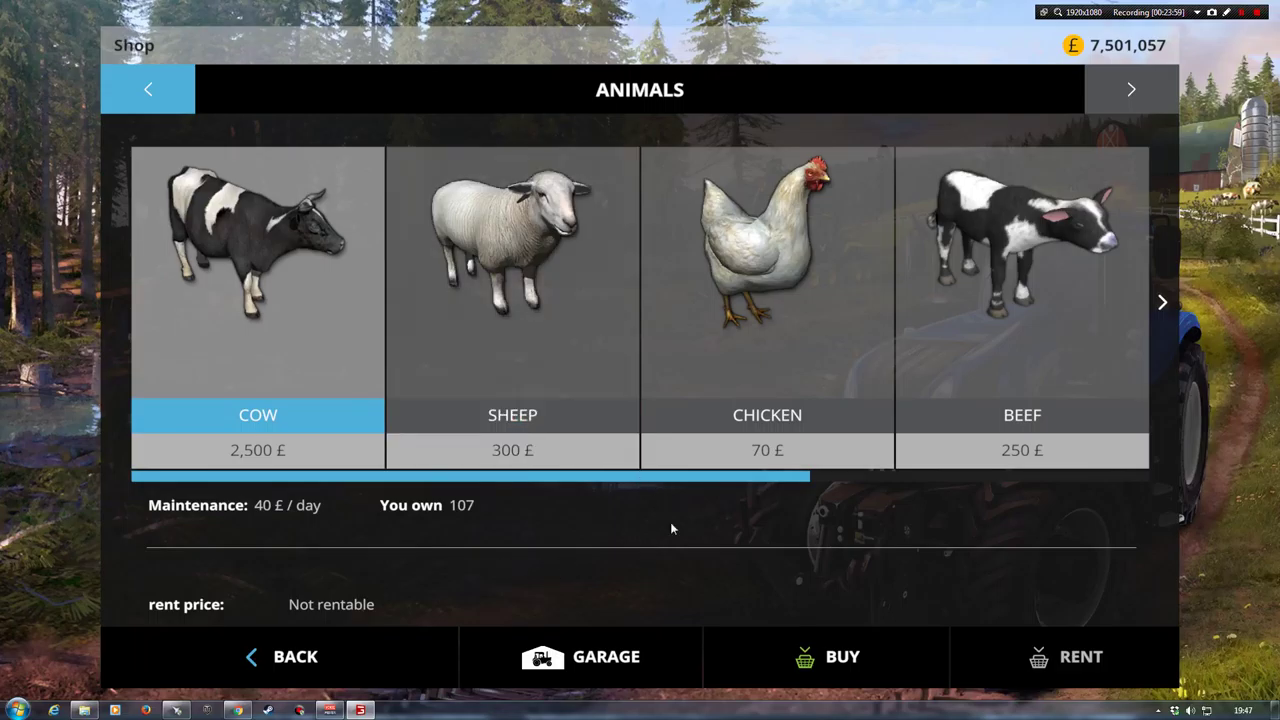
Step: Leave the shop, start unloading the tanker's water into the cow trough, and step out on foot
{"action": "key", "text": "Escape"}
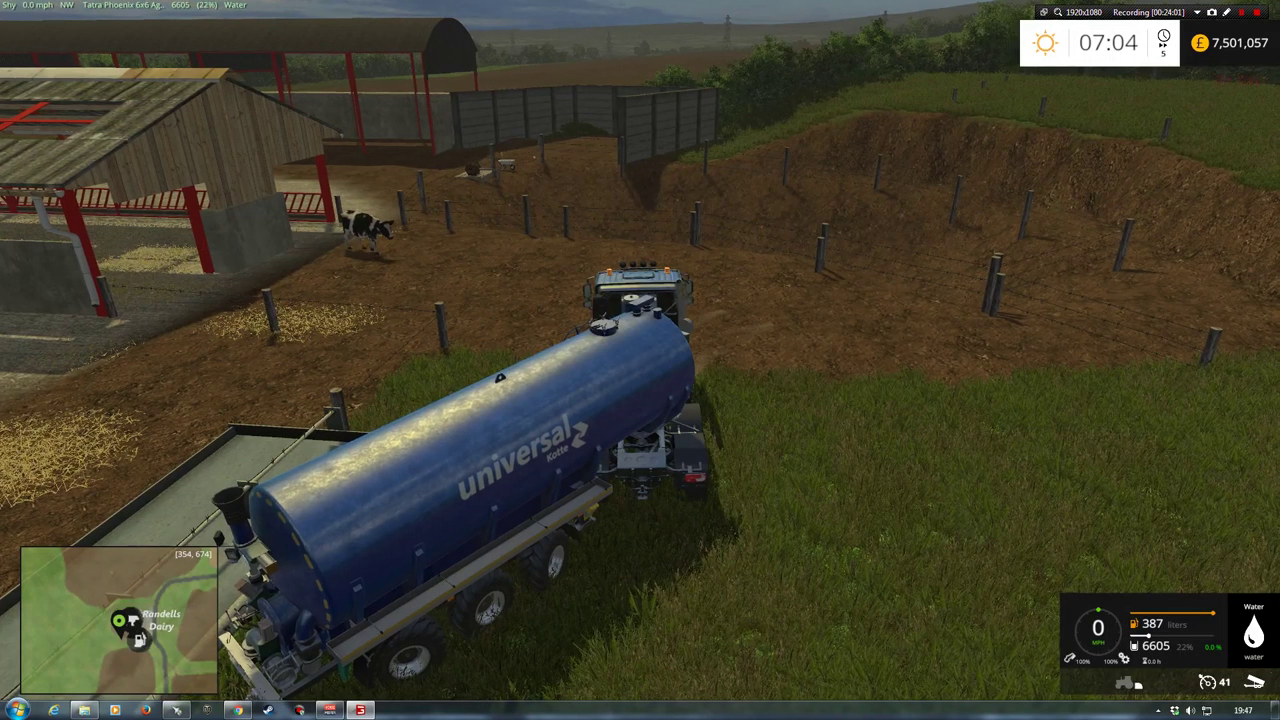
{"action": "key", "text": "o"}
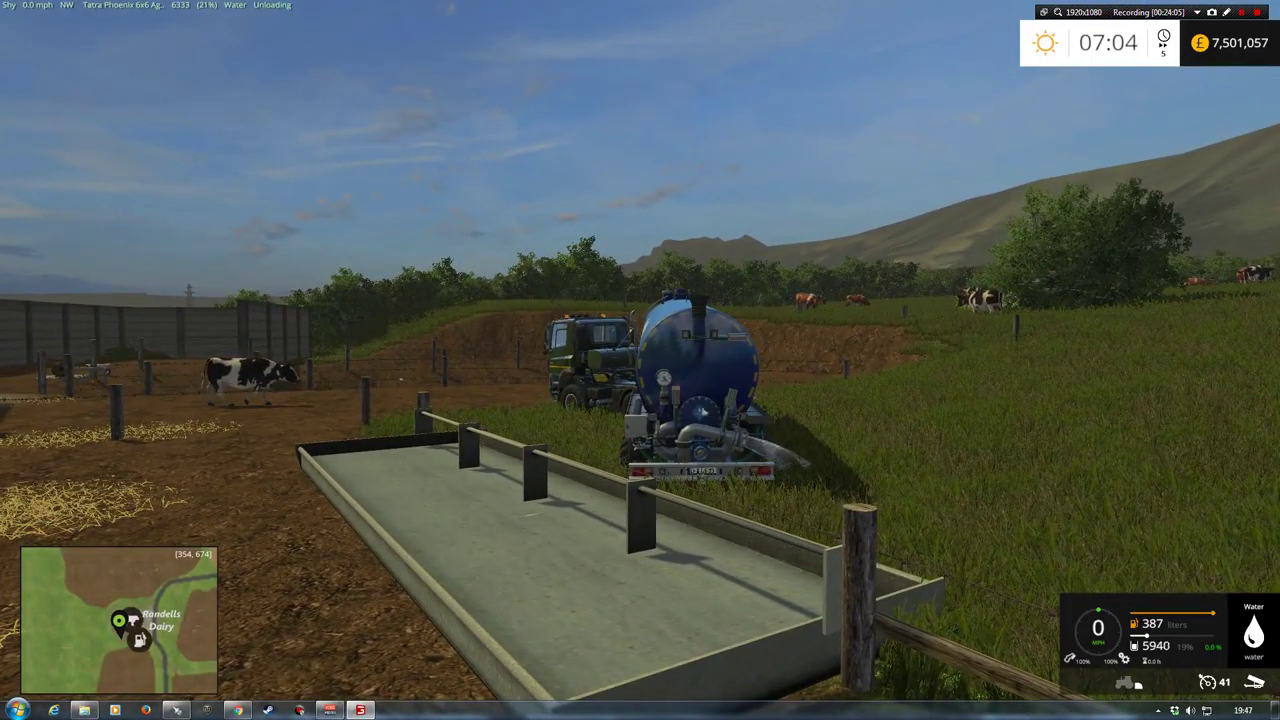
{"action": "key", "text": "e"}
{"action": "key", "text": "e"}
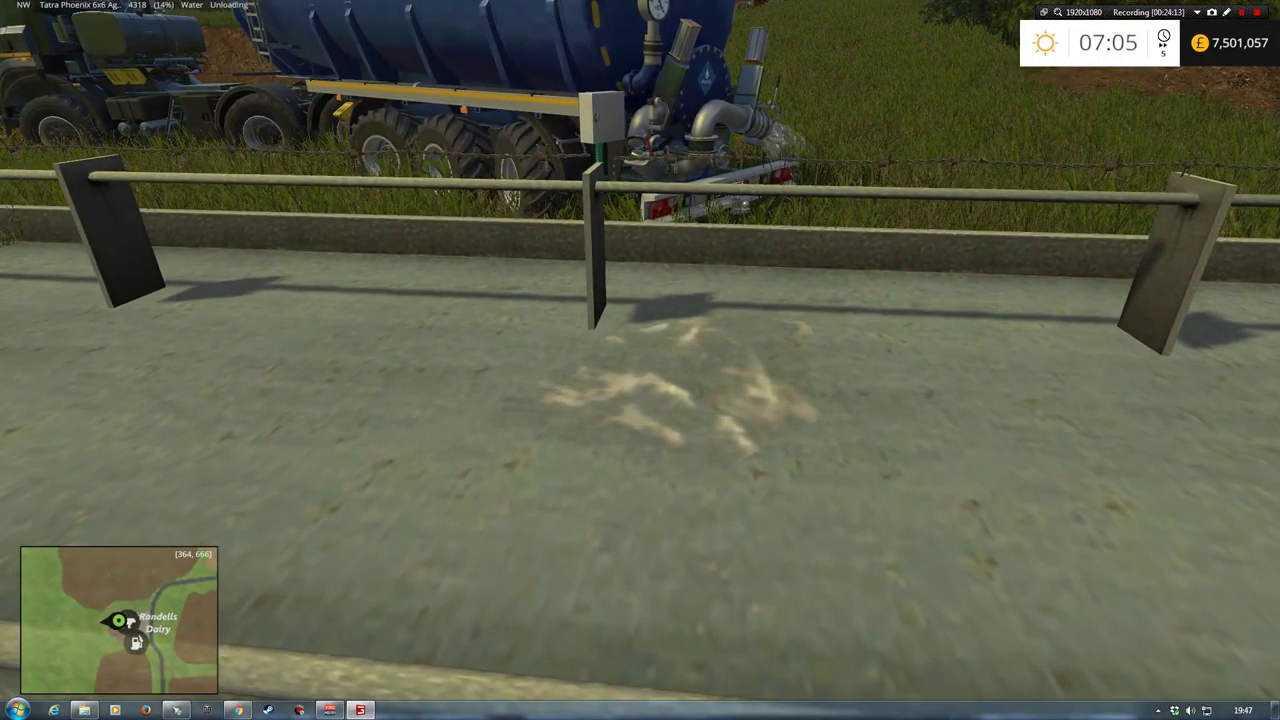
Step: Check the Animals page showing 6,613 of 38,520 litres, then walk along the trough
{"action": "key", "text": "m"}
{"action": "key", "text": "m"}
{"action": "key", "text": "m"}
{"action": "key", "text": "m"}
{"action": "key", "text": "m"}
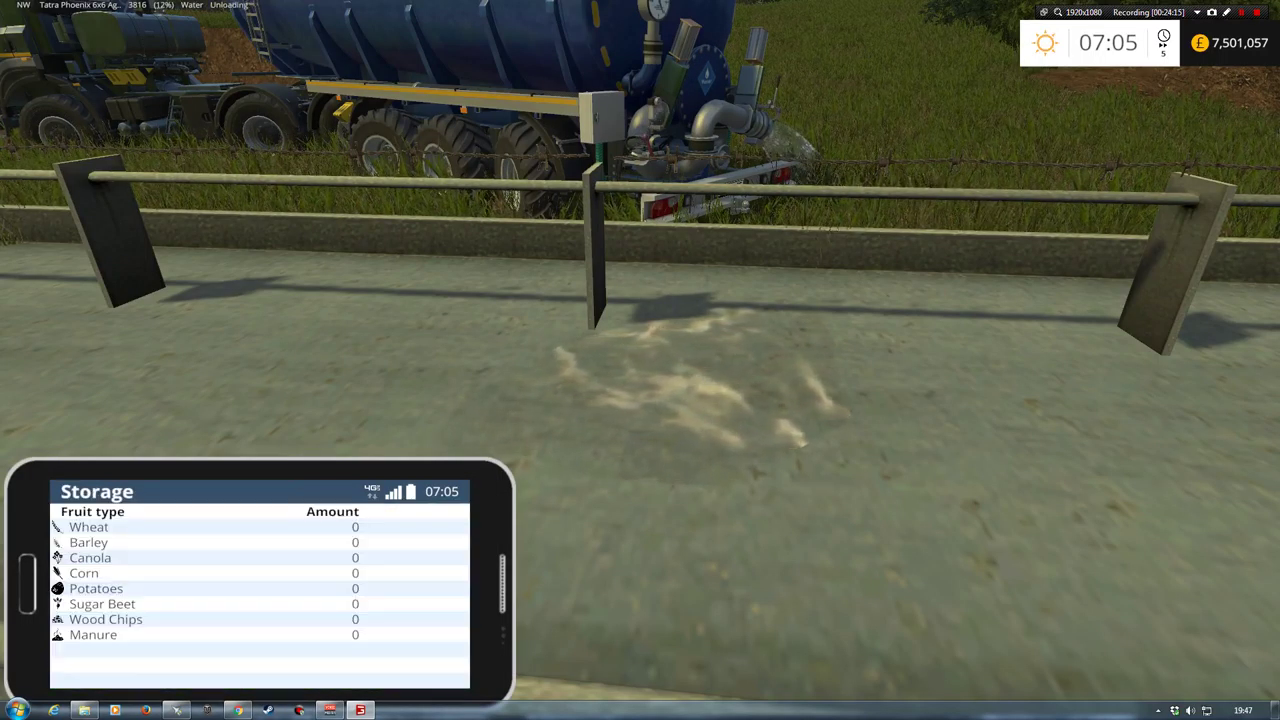
{"action": "key", "text": "m"}
{"action": "key", "text": "m"}
{"action": "key", "text": "m"}
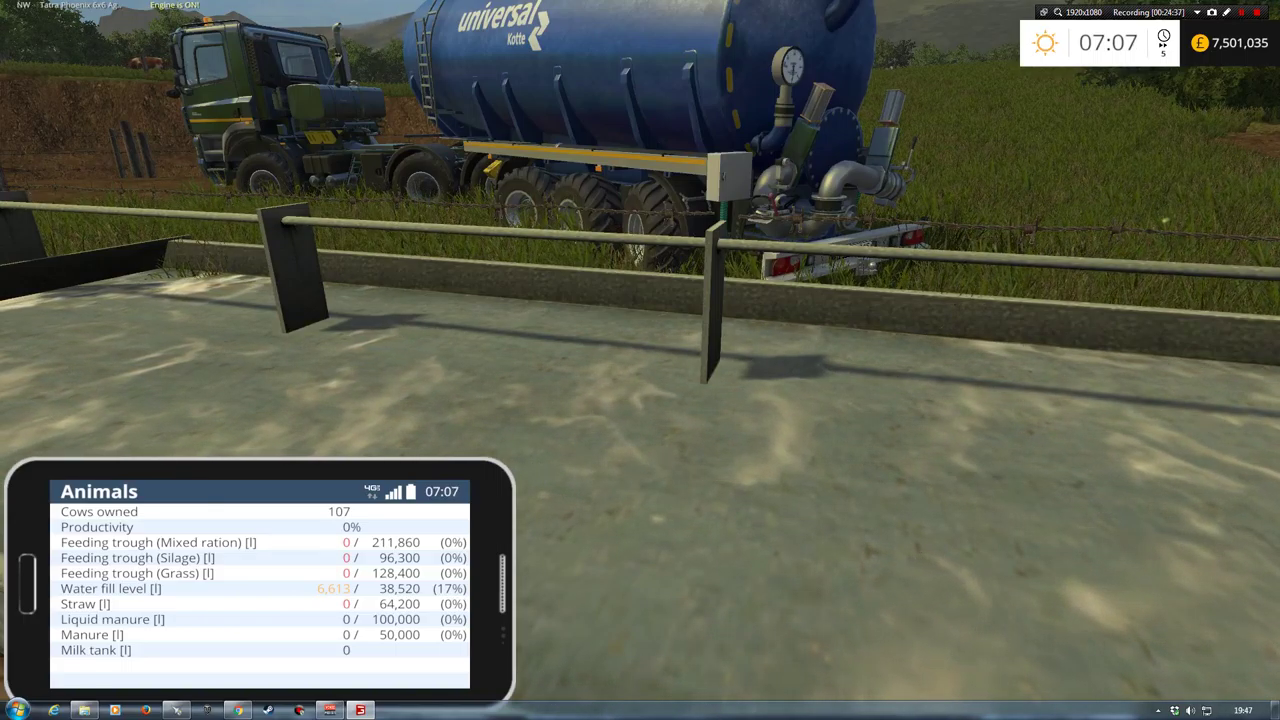
{"action": "key", "text": "w"}
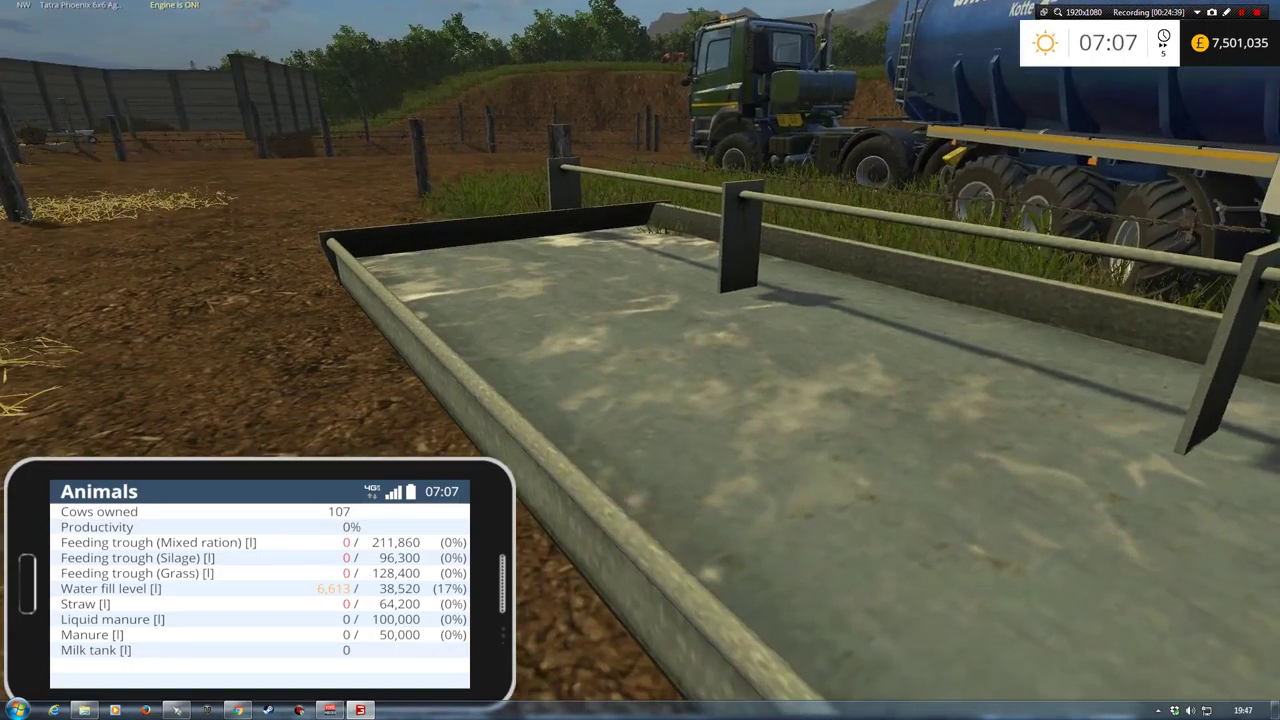
{"action": "key", "text": "i"}
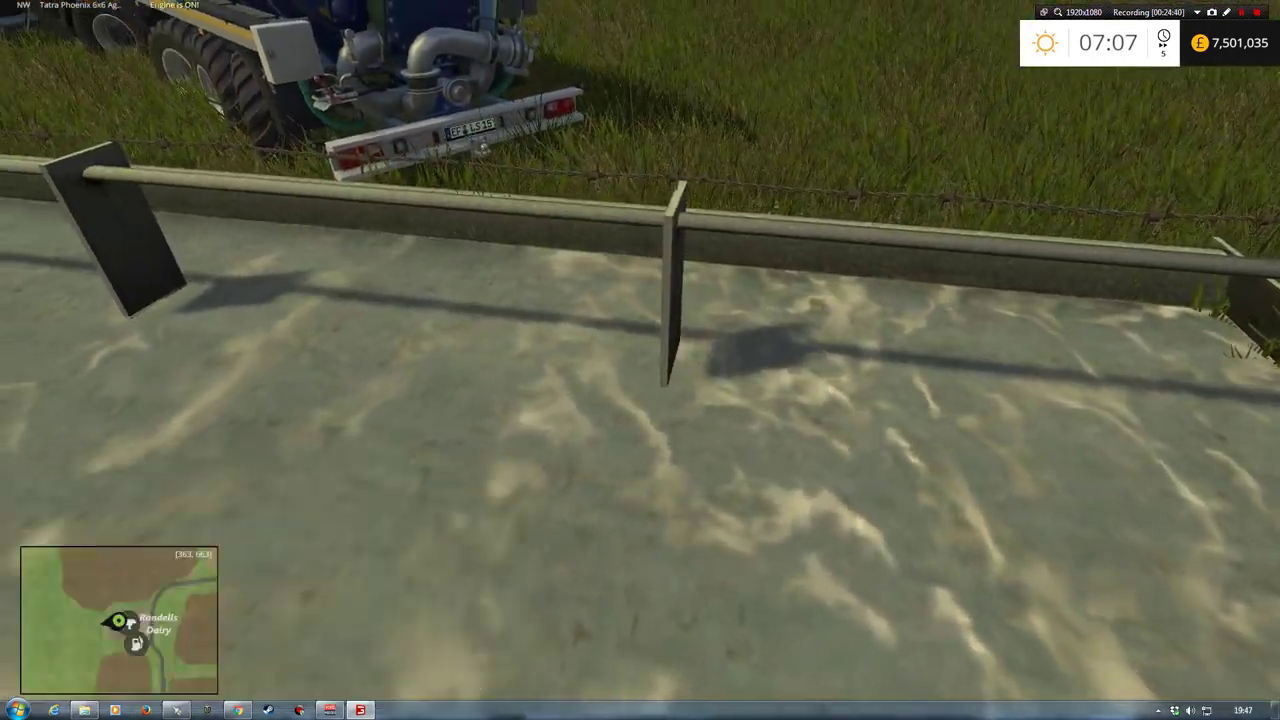
{"action": "key", "text": "w"}
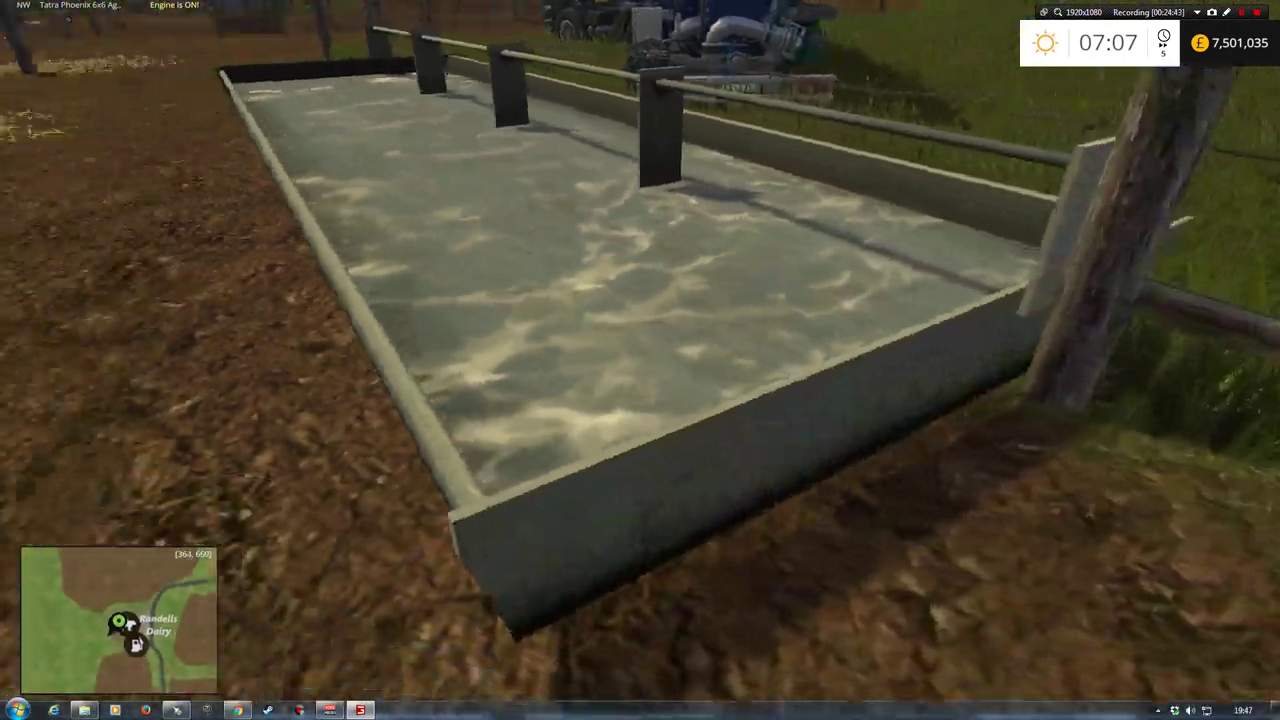
{"action": "key", "text": "w"}
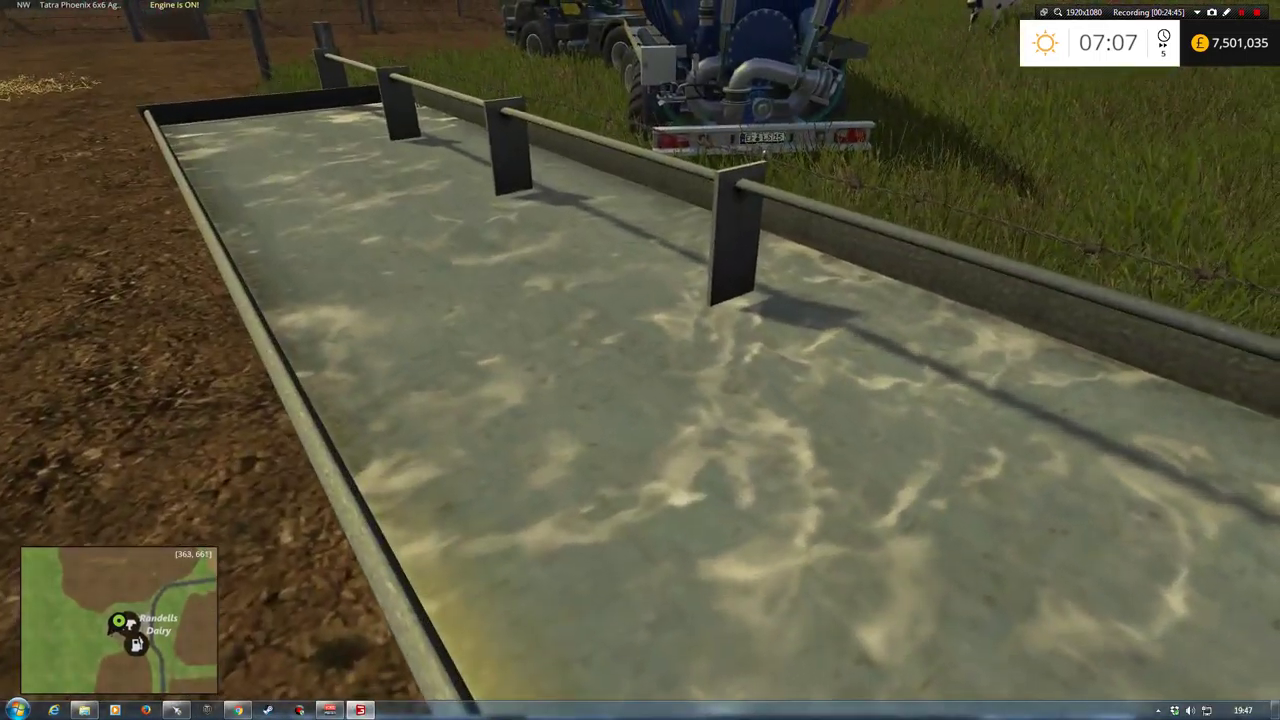
{"action": "key", "text": "w"}
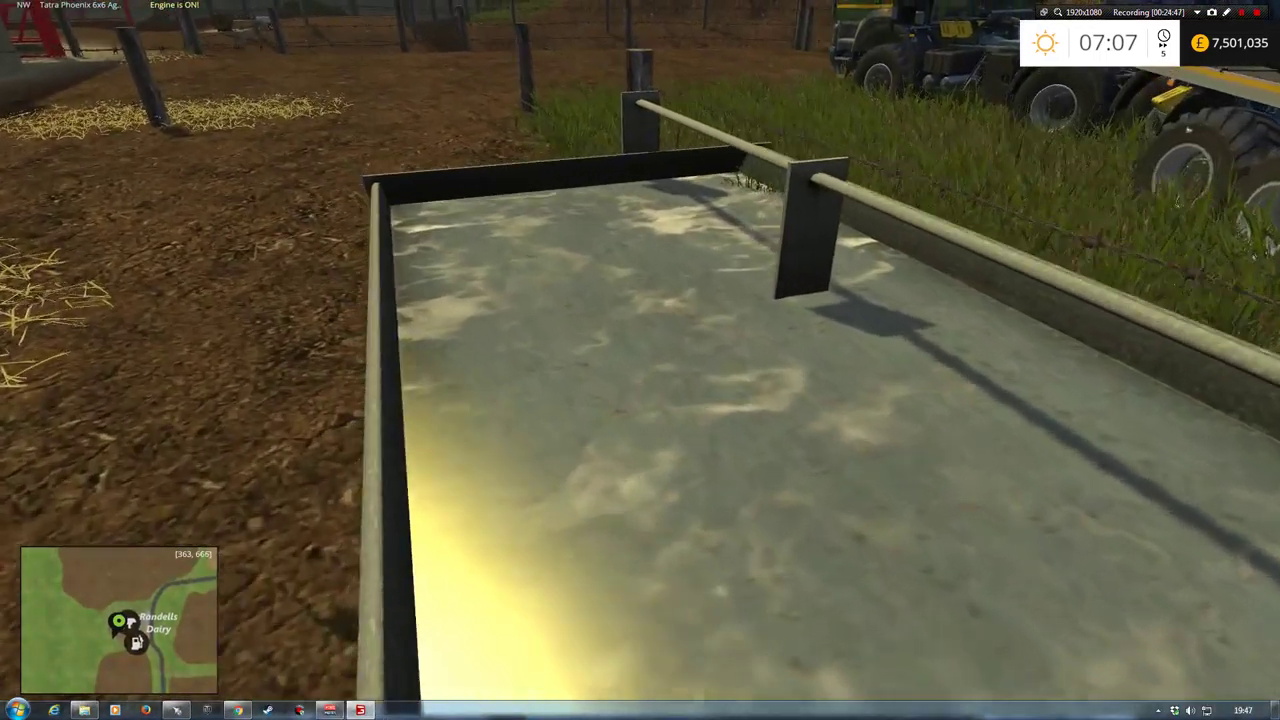
{"action": "key", "text": "w"}
{"action": "key", "text": "Escape"}
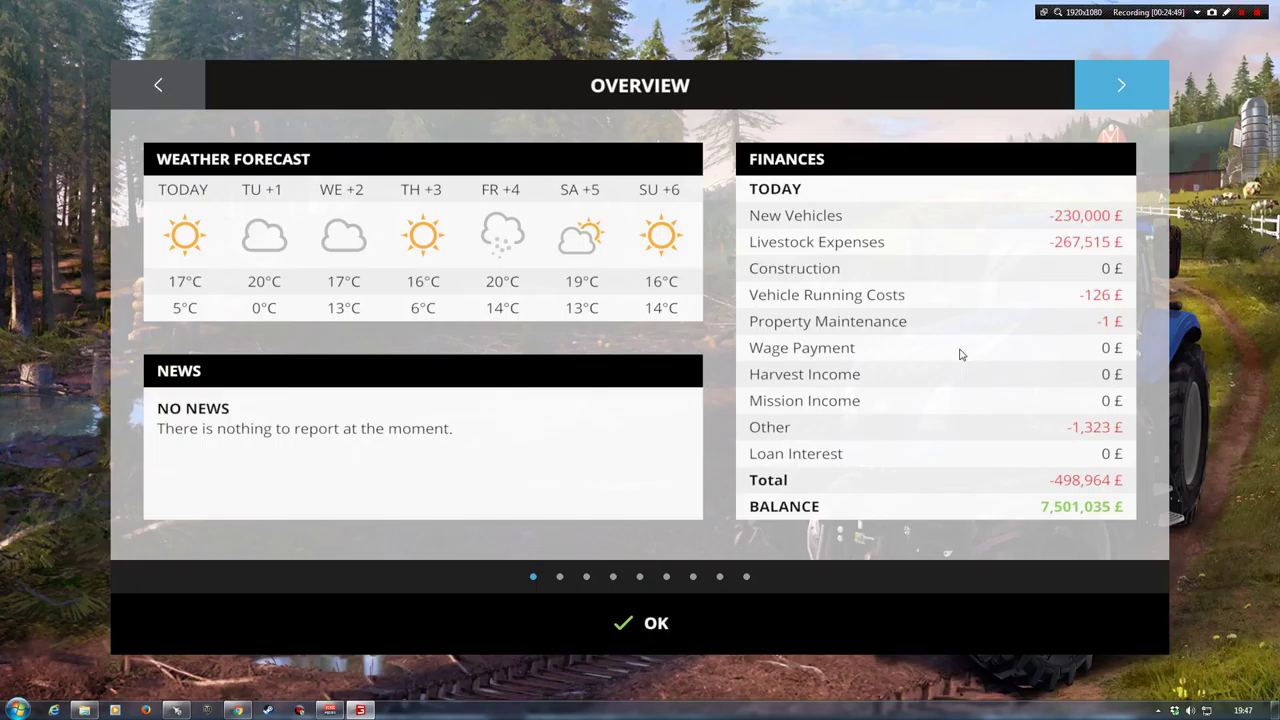
{"action": "left_click", "coordinate": [1124, 86]}
{"action": "left_click", "coordinate": [1124, 86]}
{"action": "left_click", "coordinate": [1124, 86]}
{"action": "left_click", "coordinate": [1124, 86]}
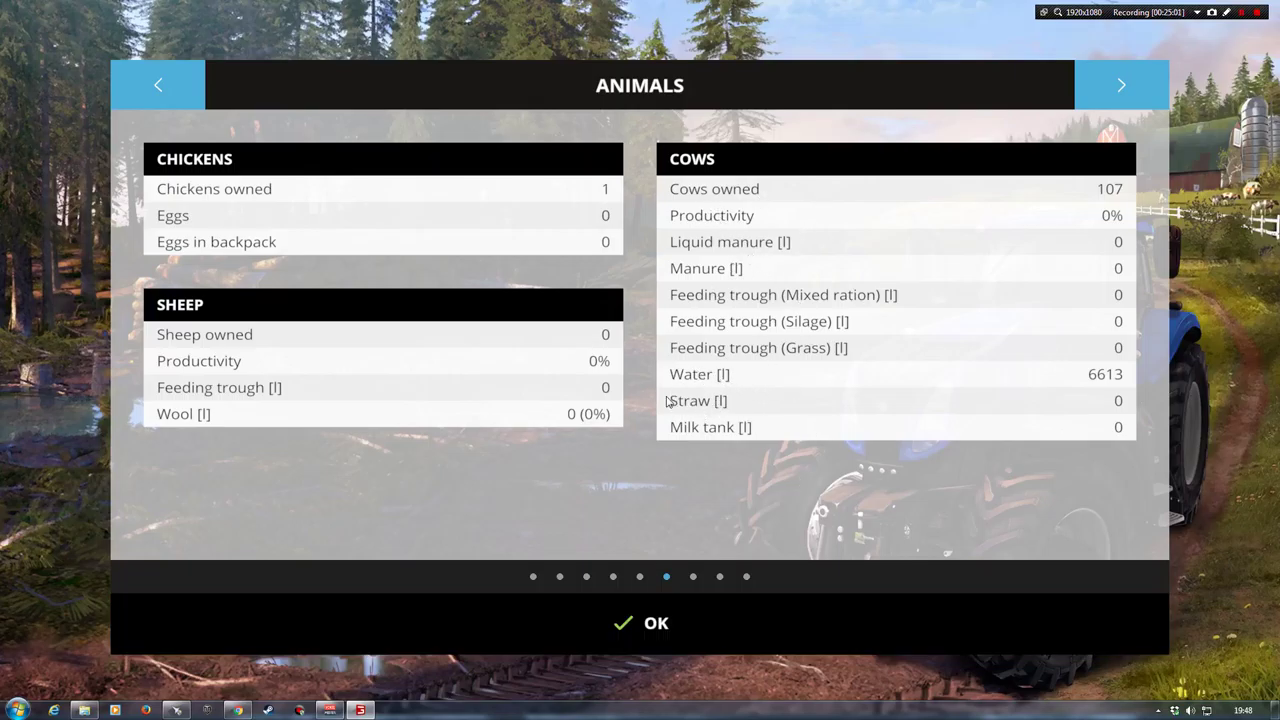
{"action": "left_click", "coordinate": [649, 609]}
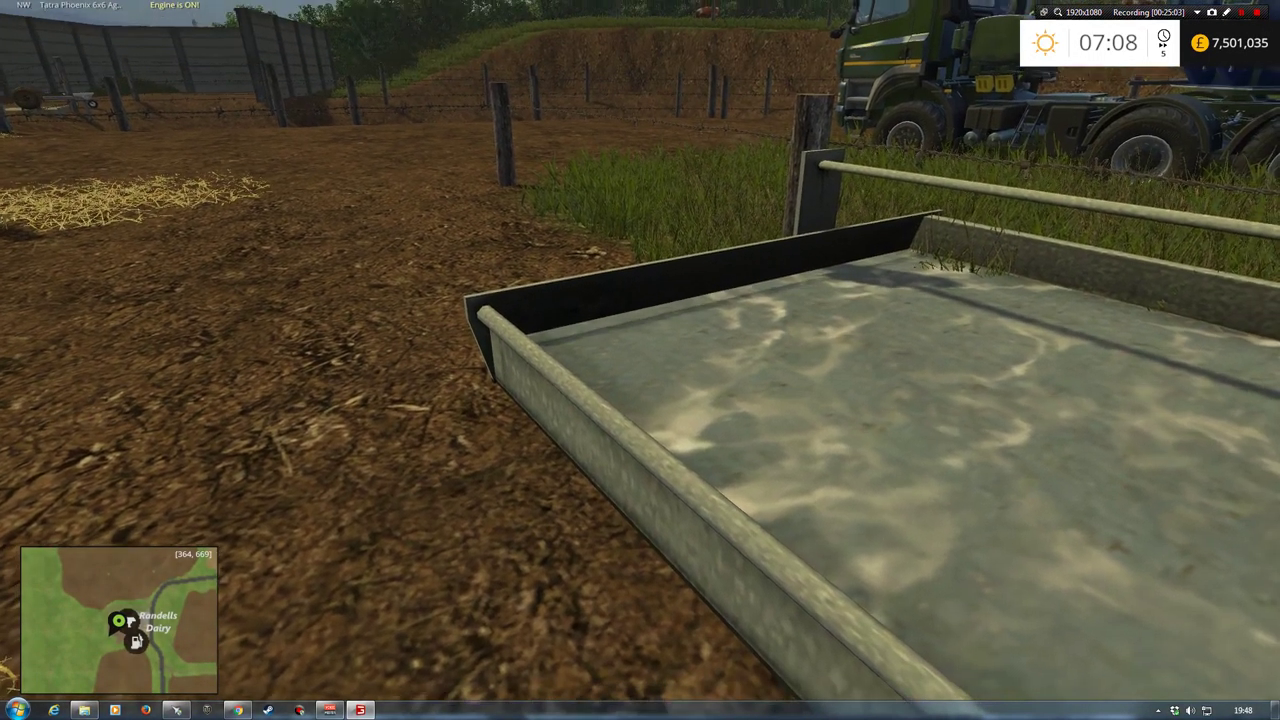
Step: Return to the tanker to unload the remaining water, then get out beside the trough
{"action": "key", "text": "w"}
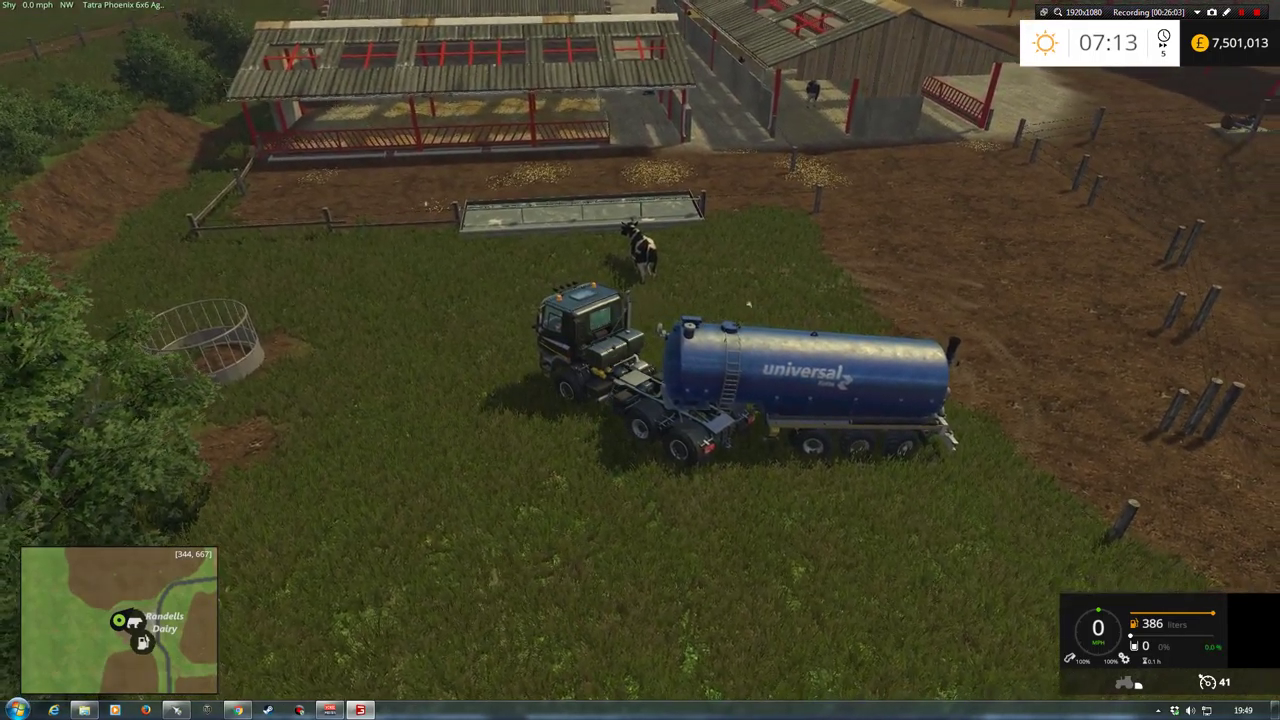
{"action": "key", "text": "e"}
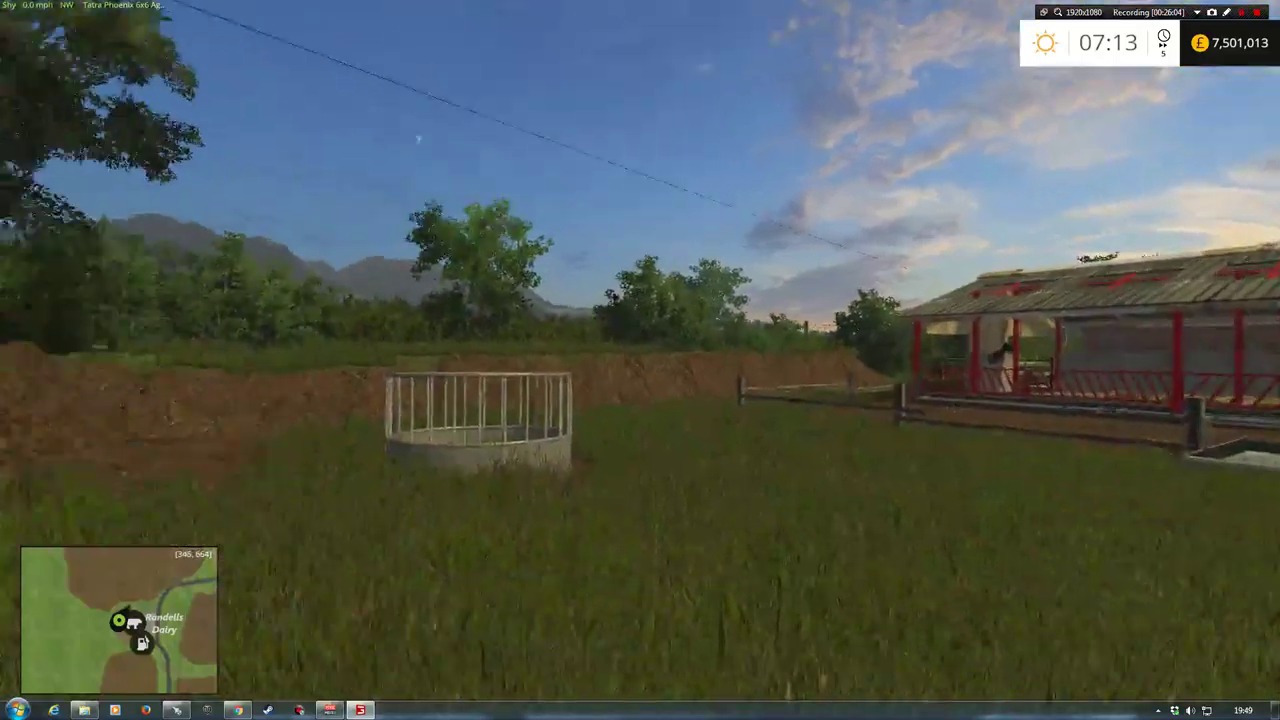